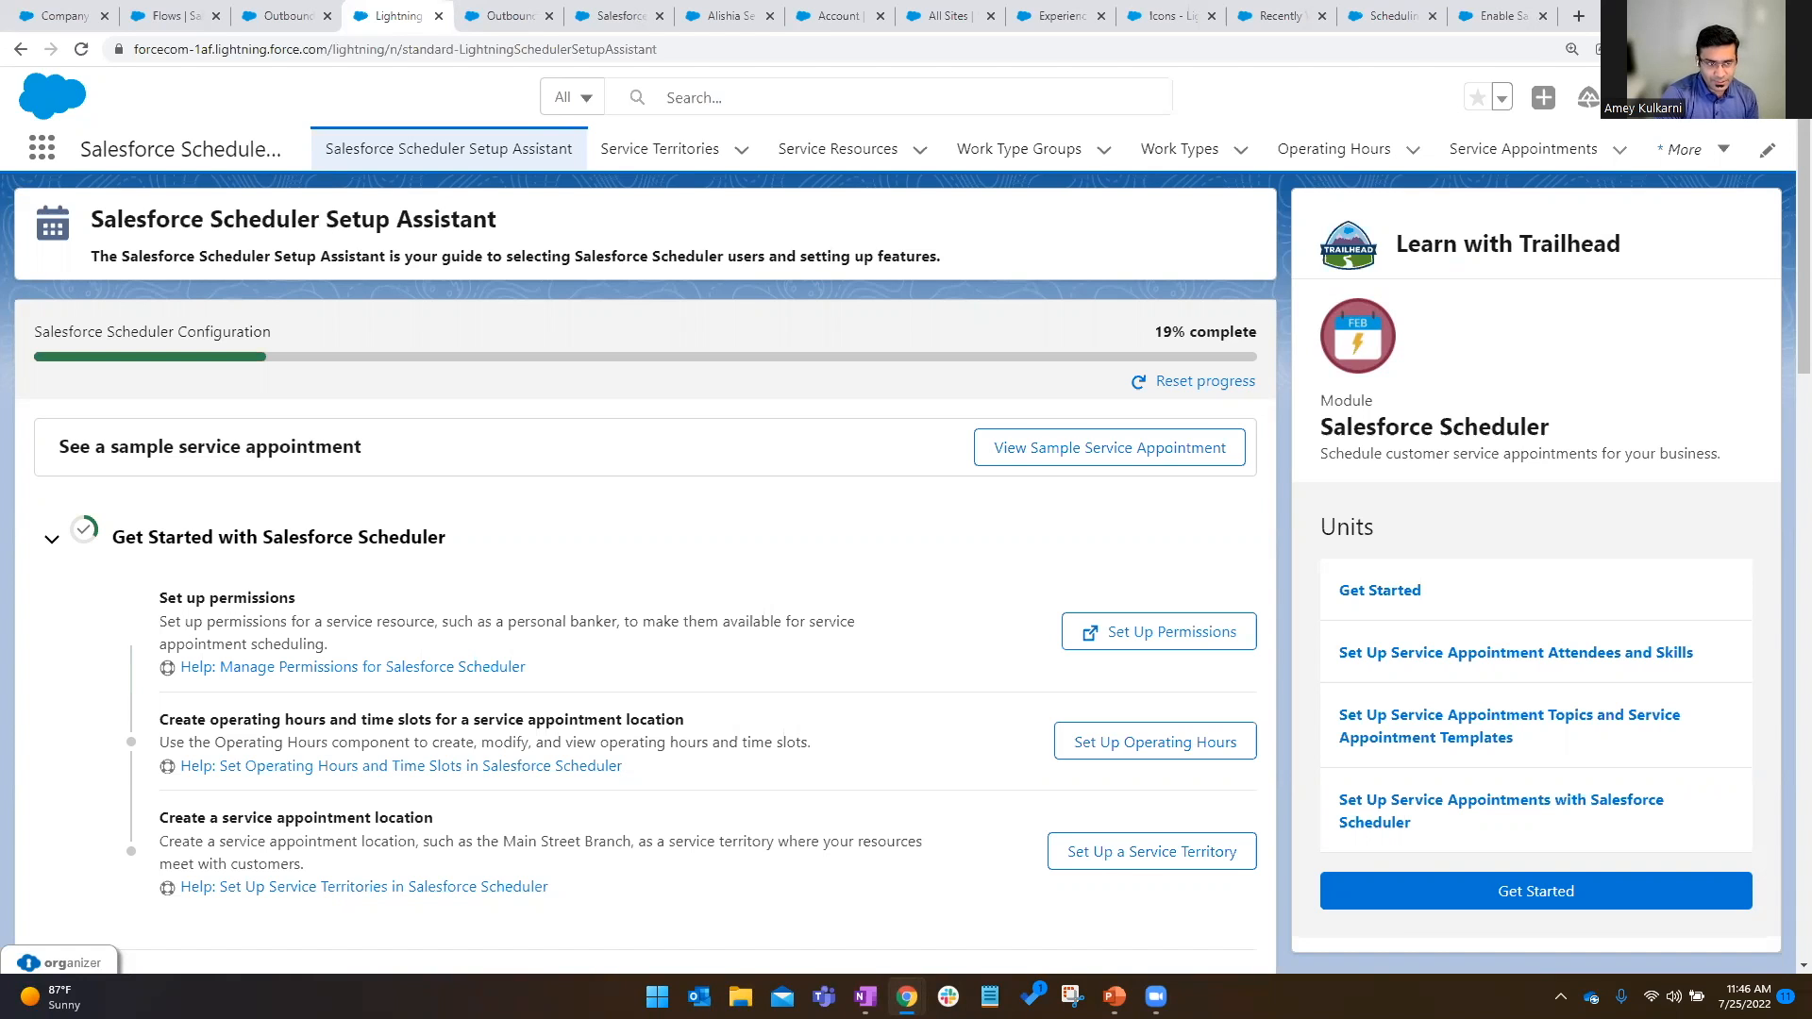
Open the fields and relationships of the Service Appointment object in the Object Manager.
left_click(618, 16)
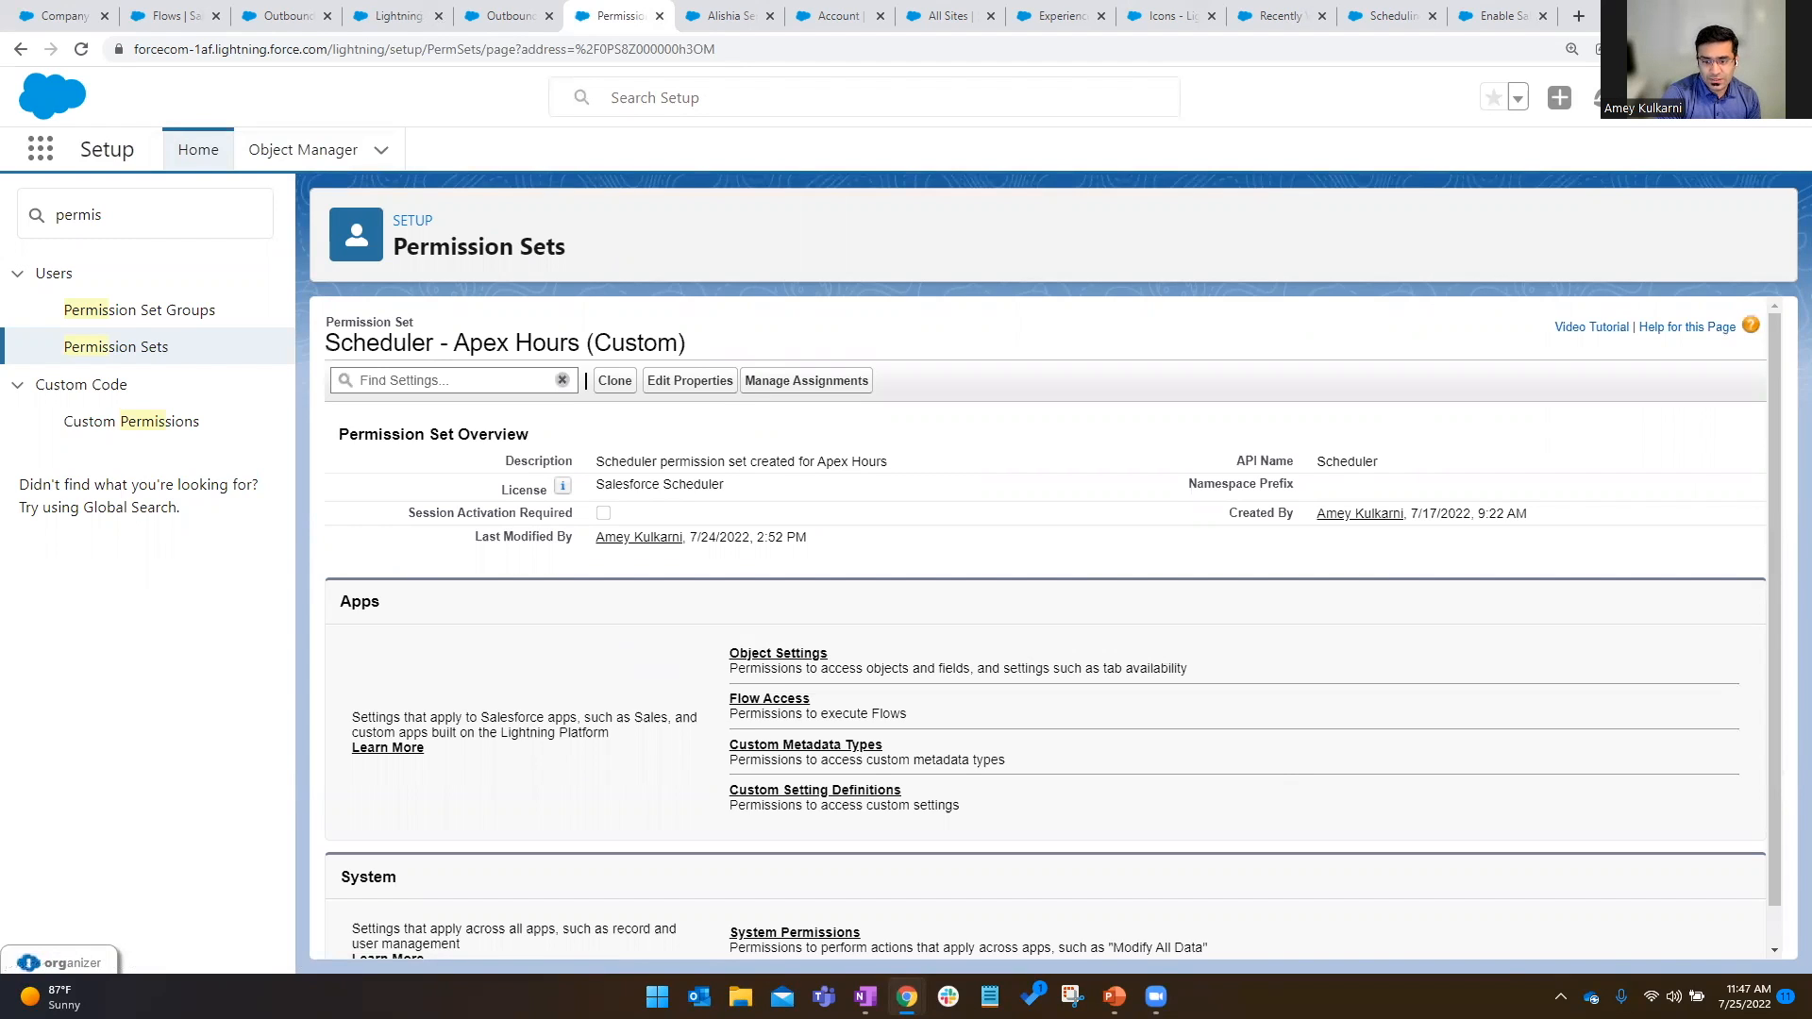
left_click(300, 151)
left_click(1393, 227)
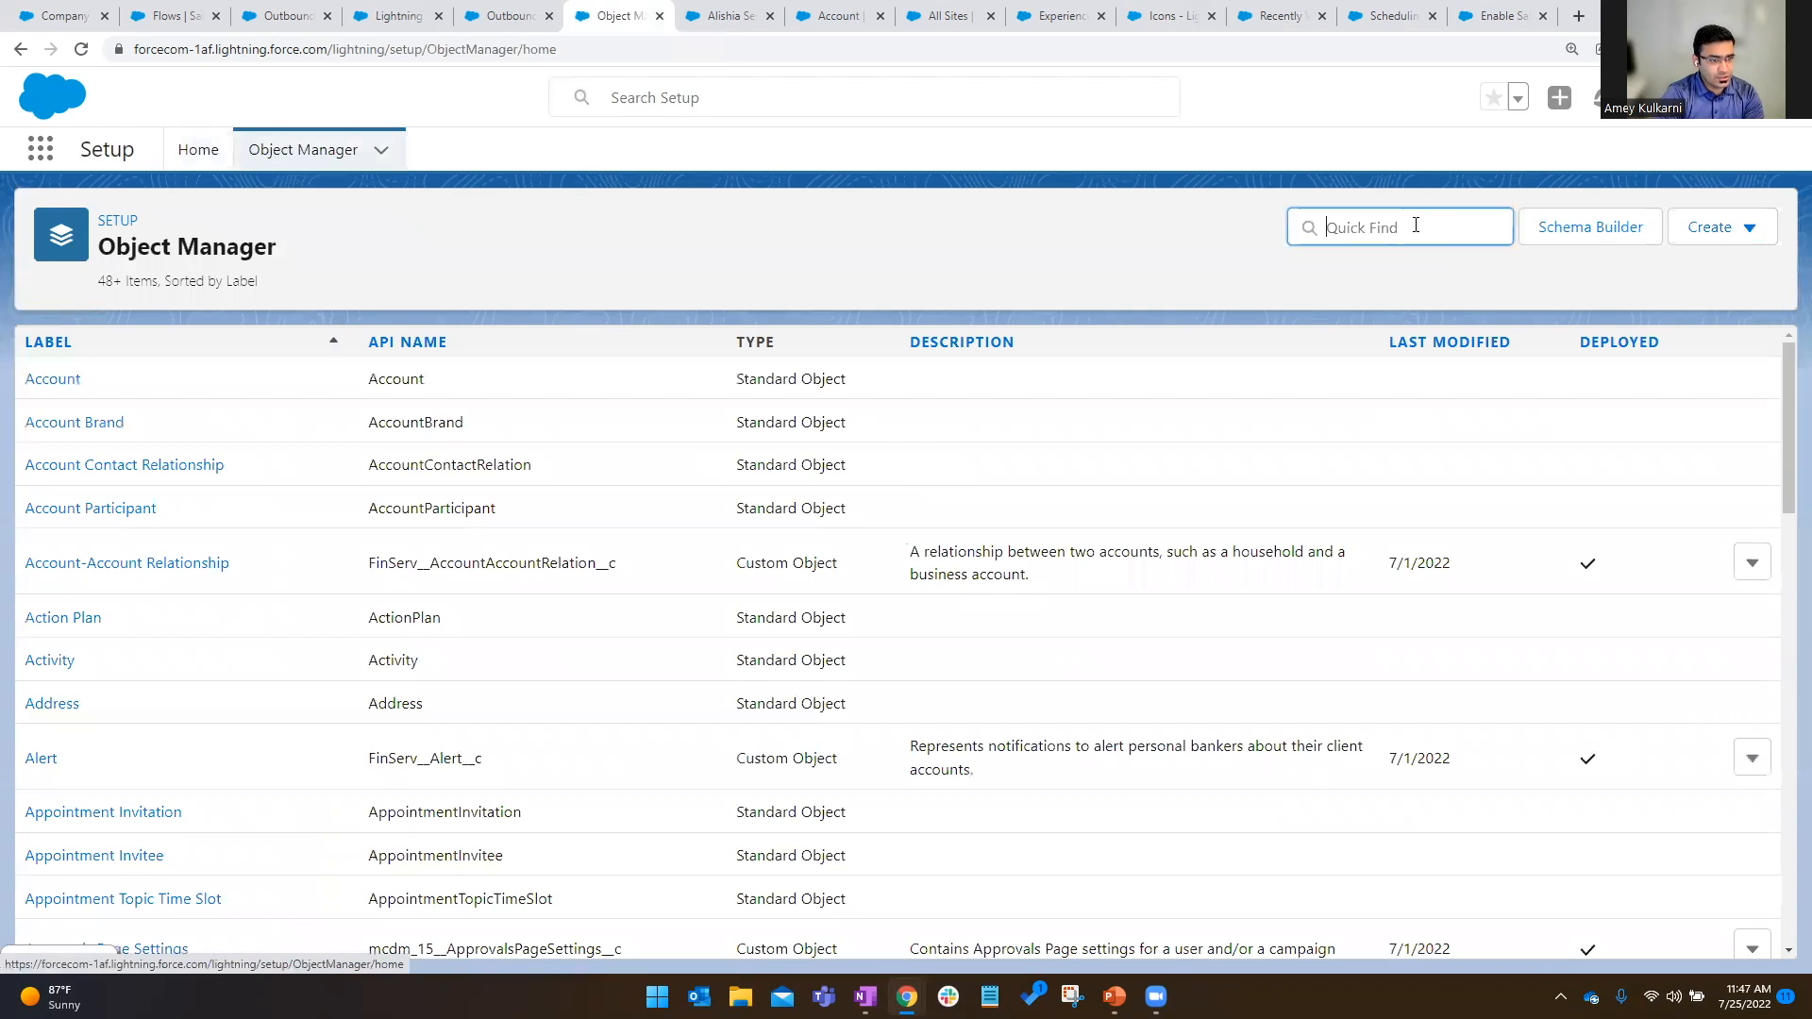
type("service appointment")
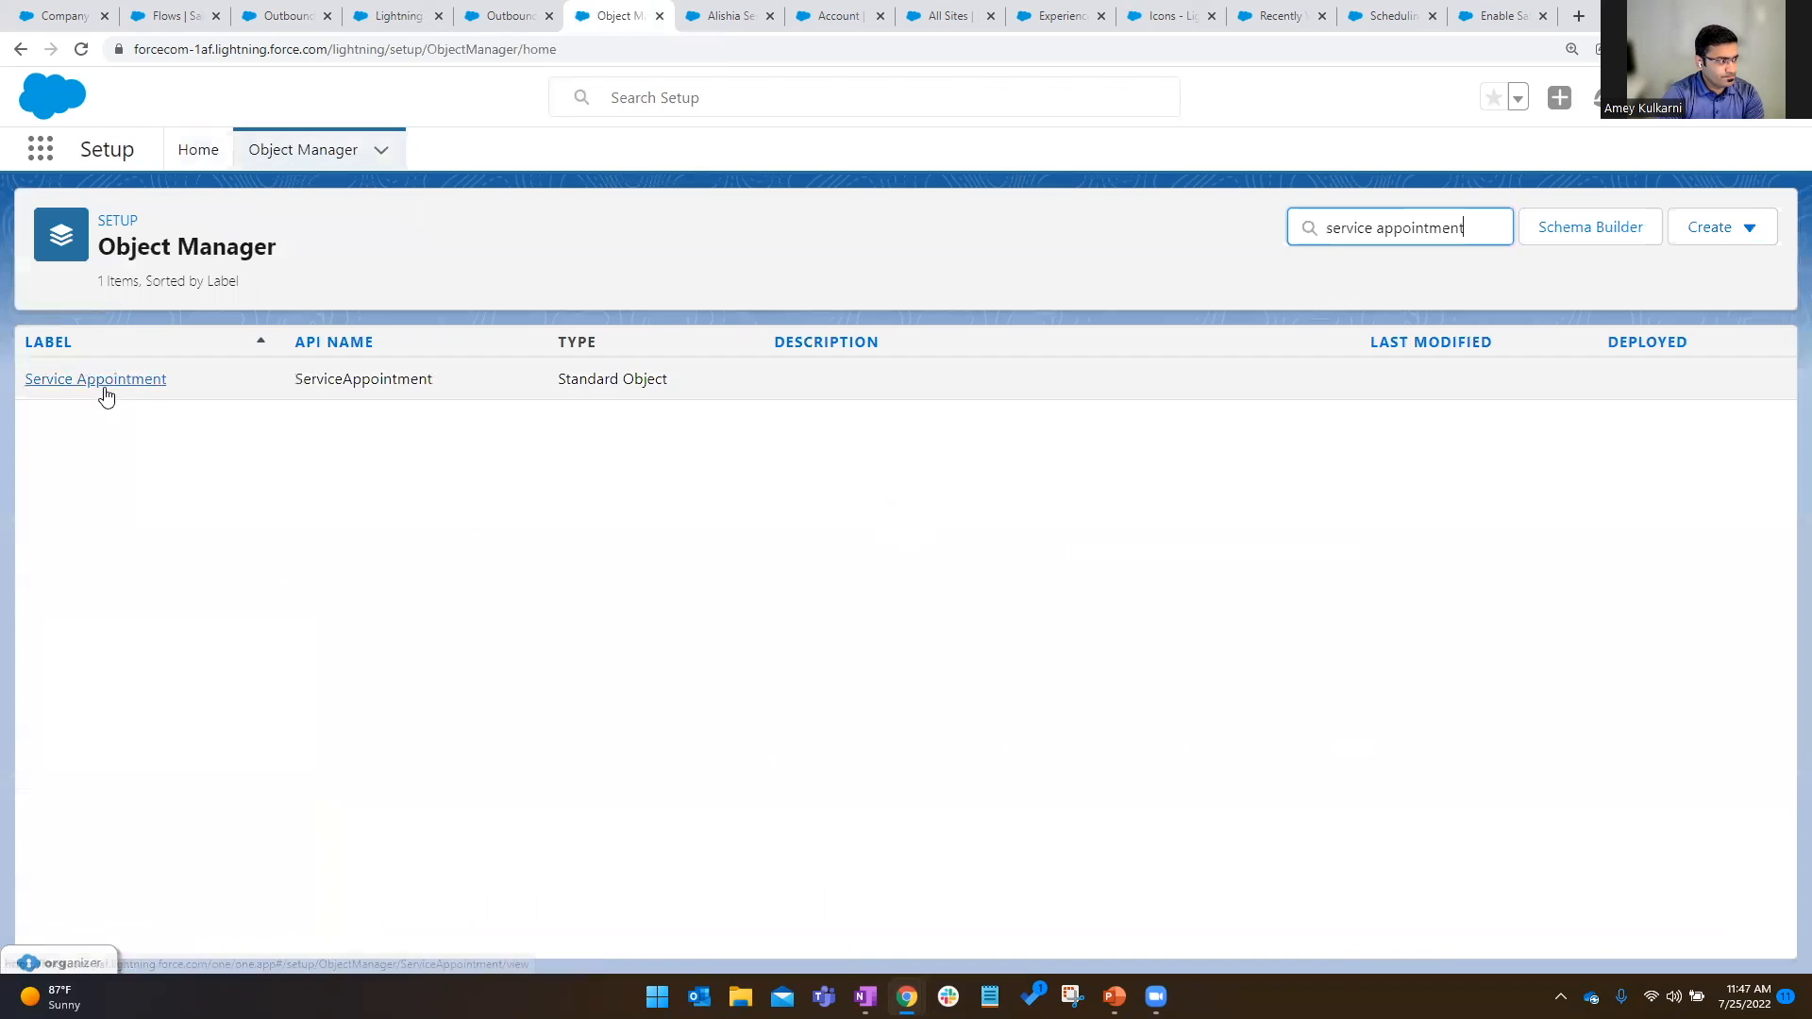
left_click(104, 382)
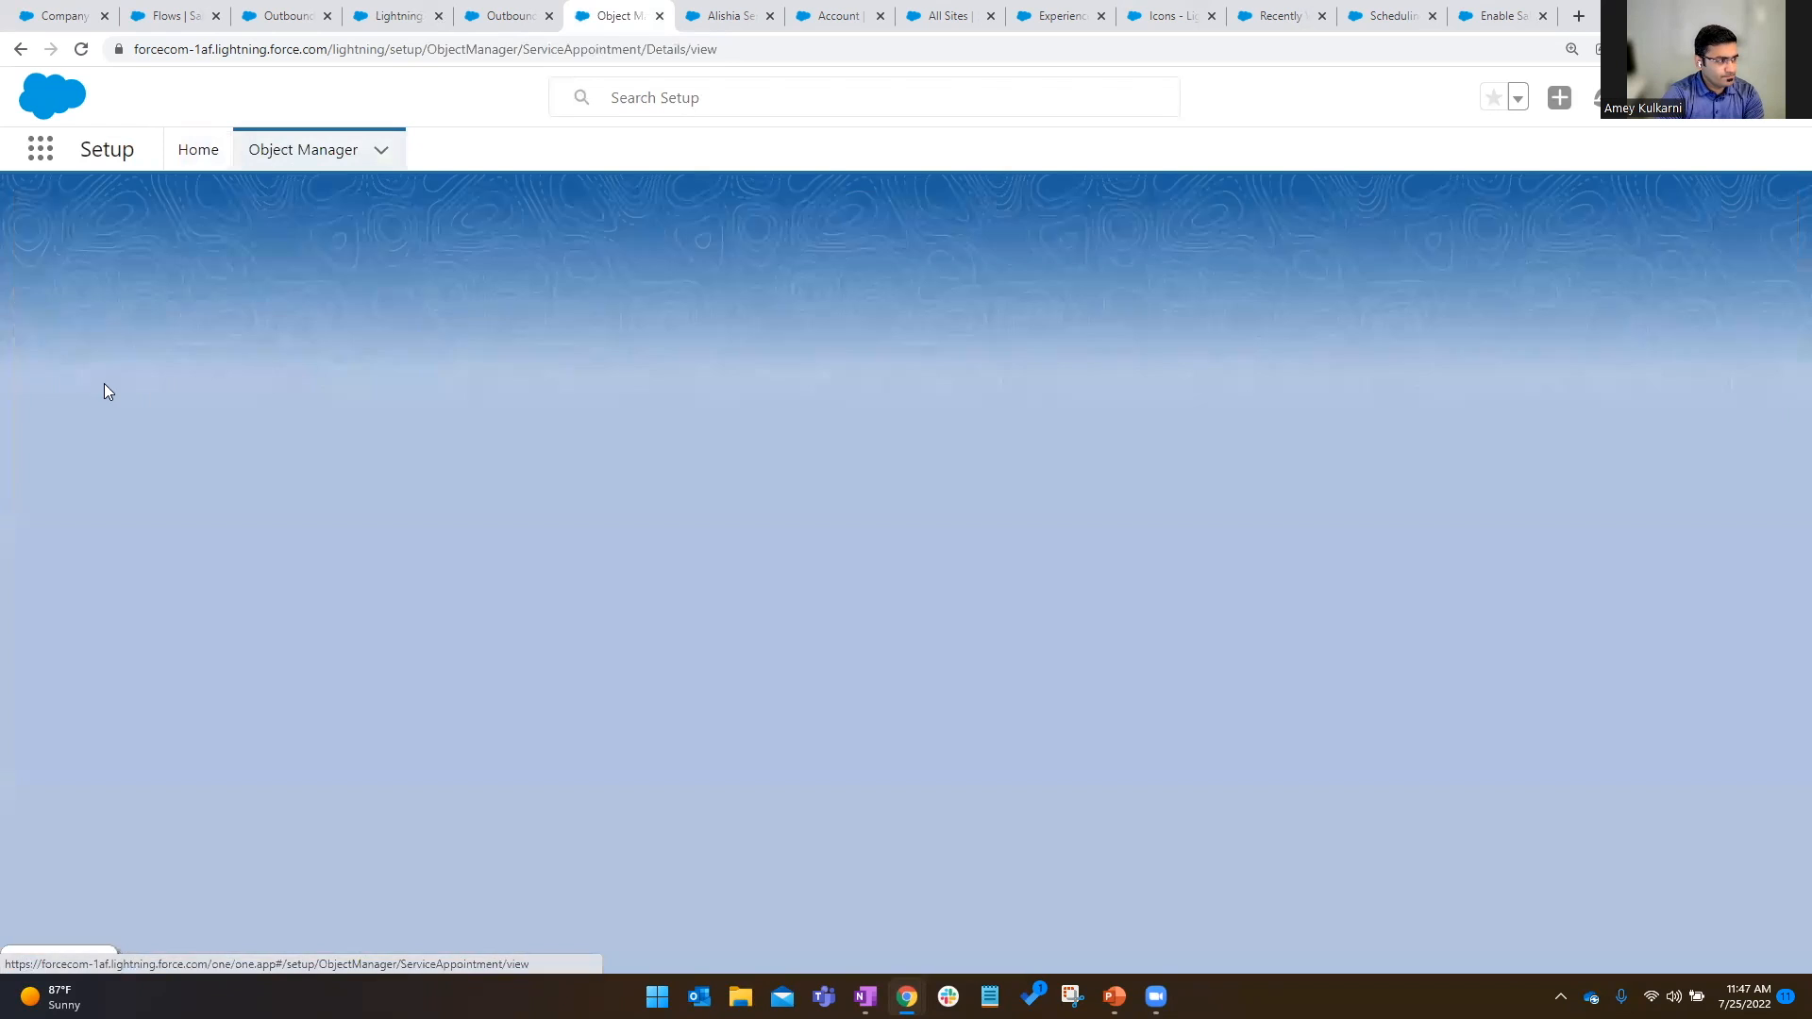
left_click(106, 385)
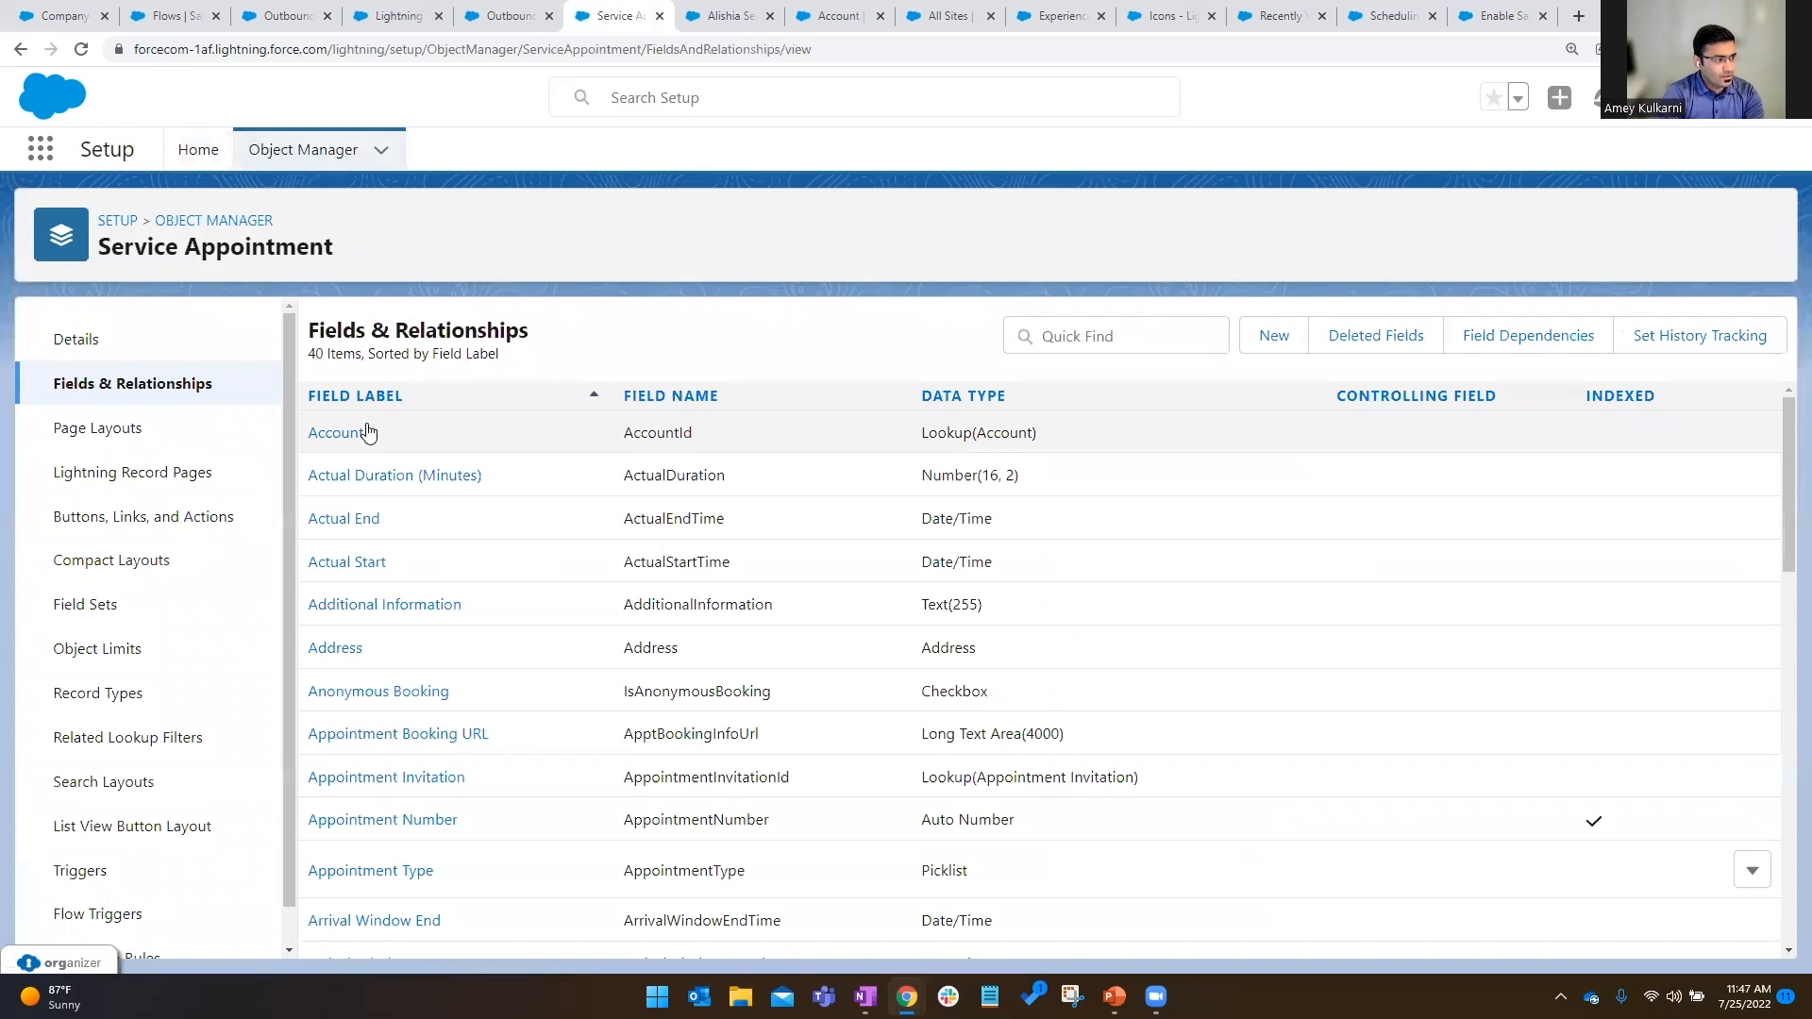
Find the Appointment Type field by searching for "Type" and open its picklist values.
left_click(1121, 337)
type("Type")
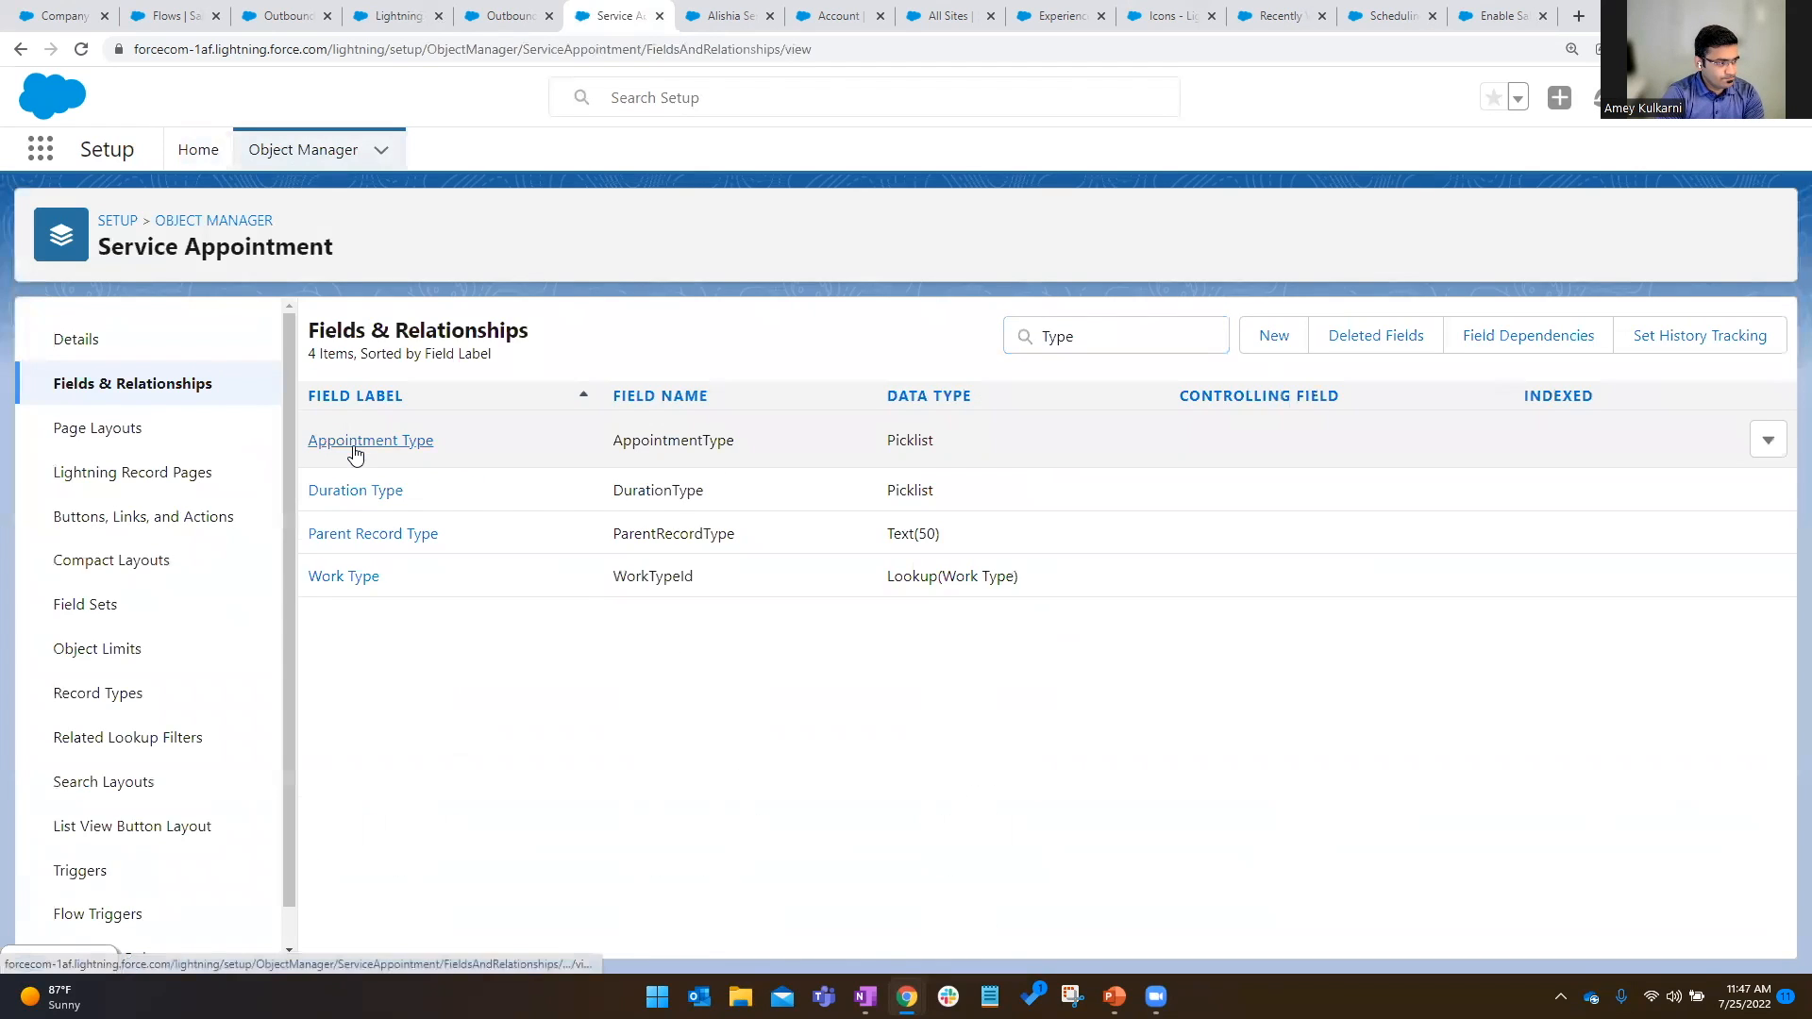
left_click(349, 444)
scroll(620, 630, "down", 5)
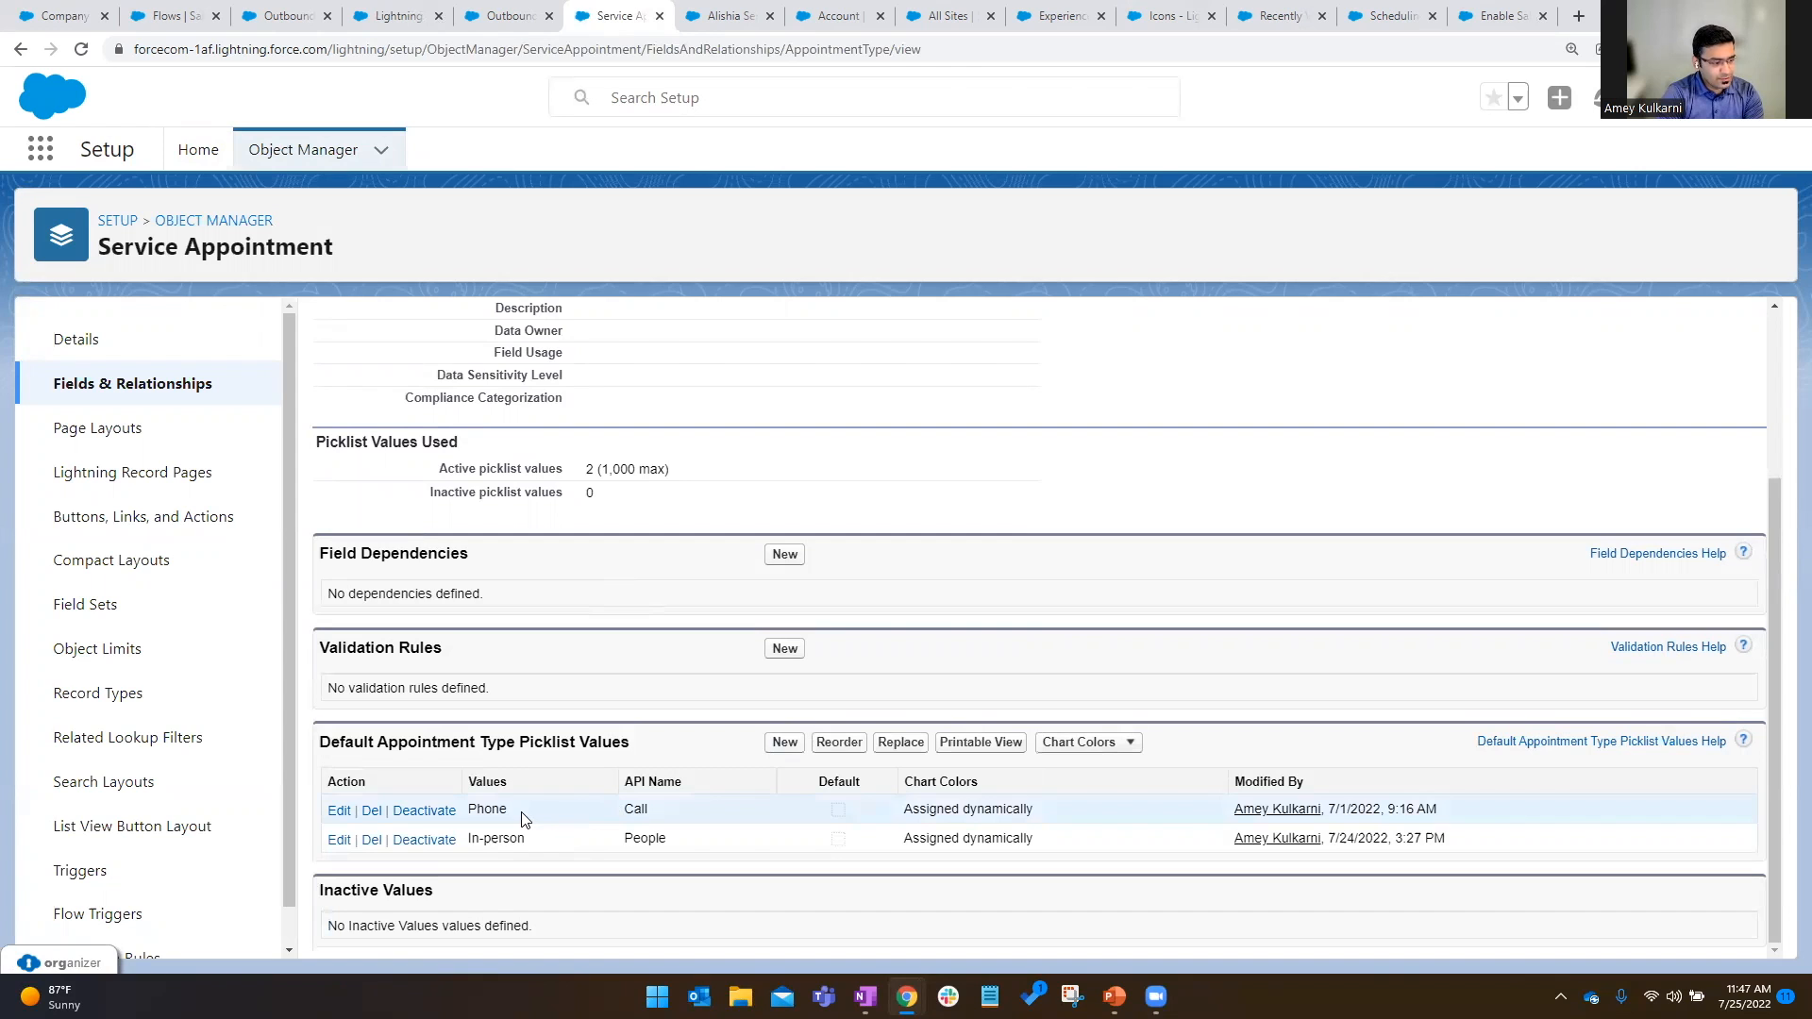
Add and save a new Appointment Type picklist value named Zoom, then review the value list.
left_click(784, 742)
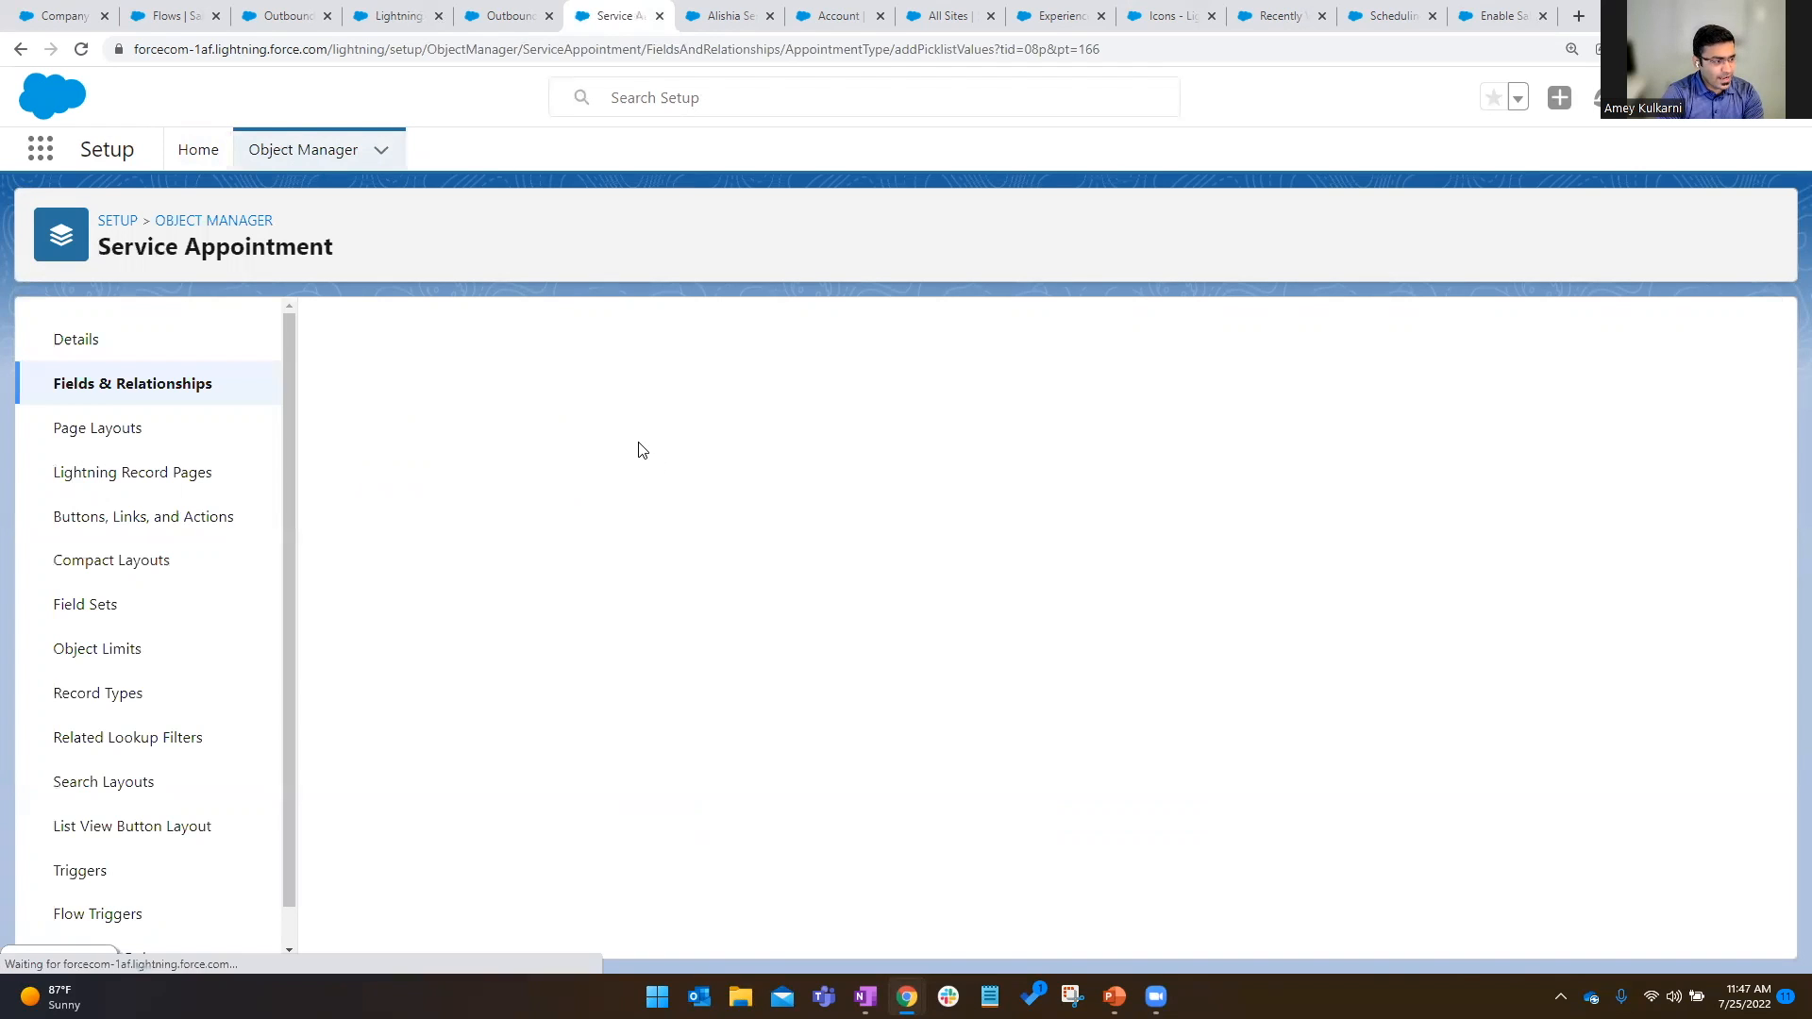
left_click(609, 566)
type("Zoom")
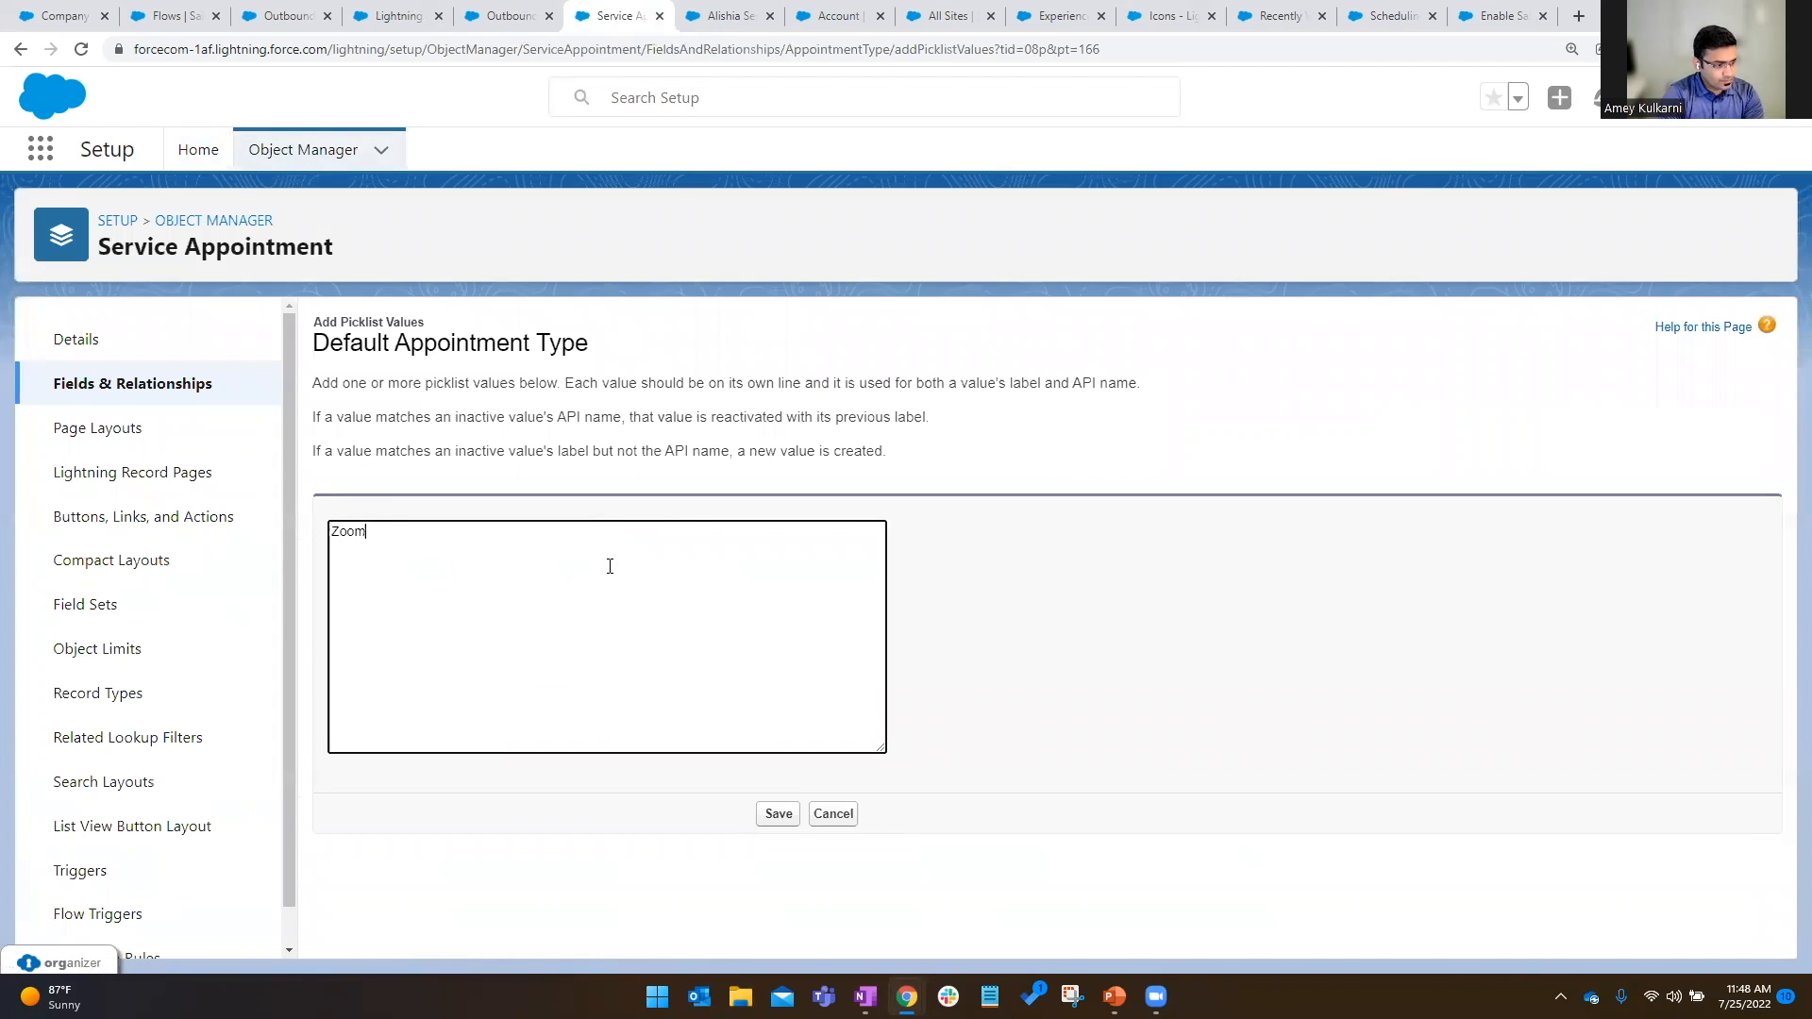
left_click(793, 824)
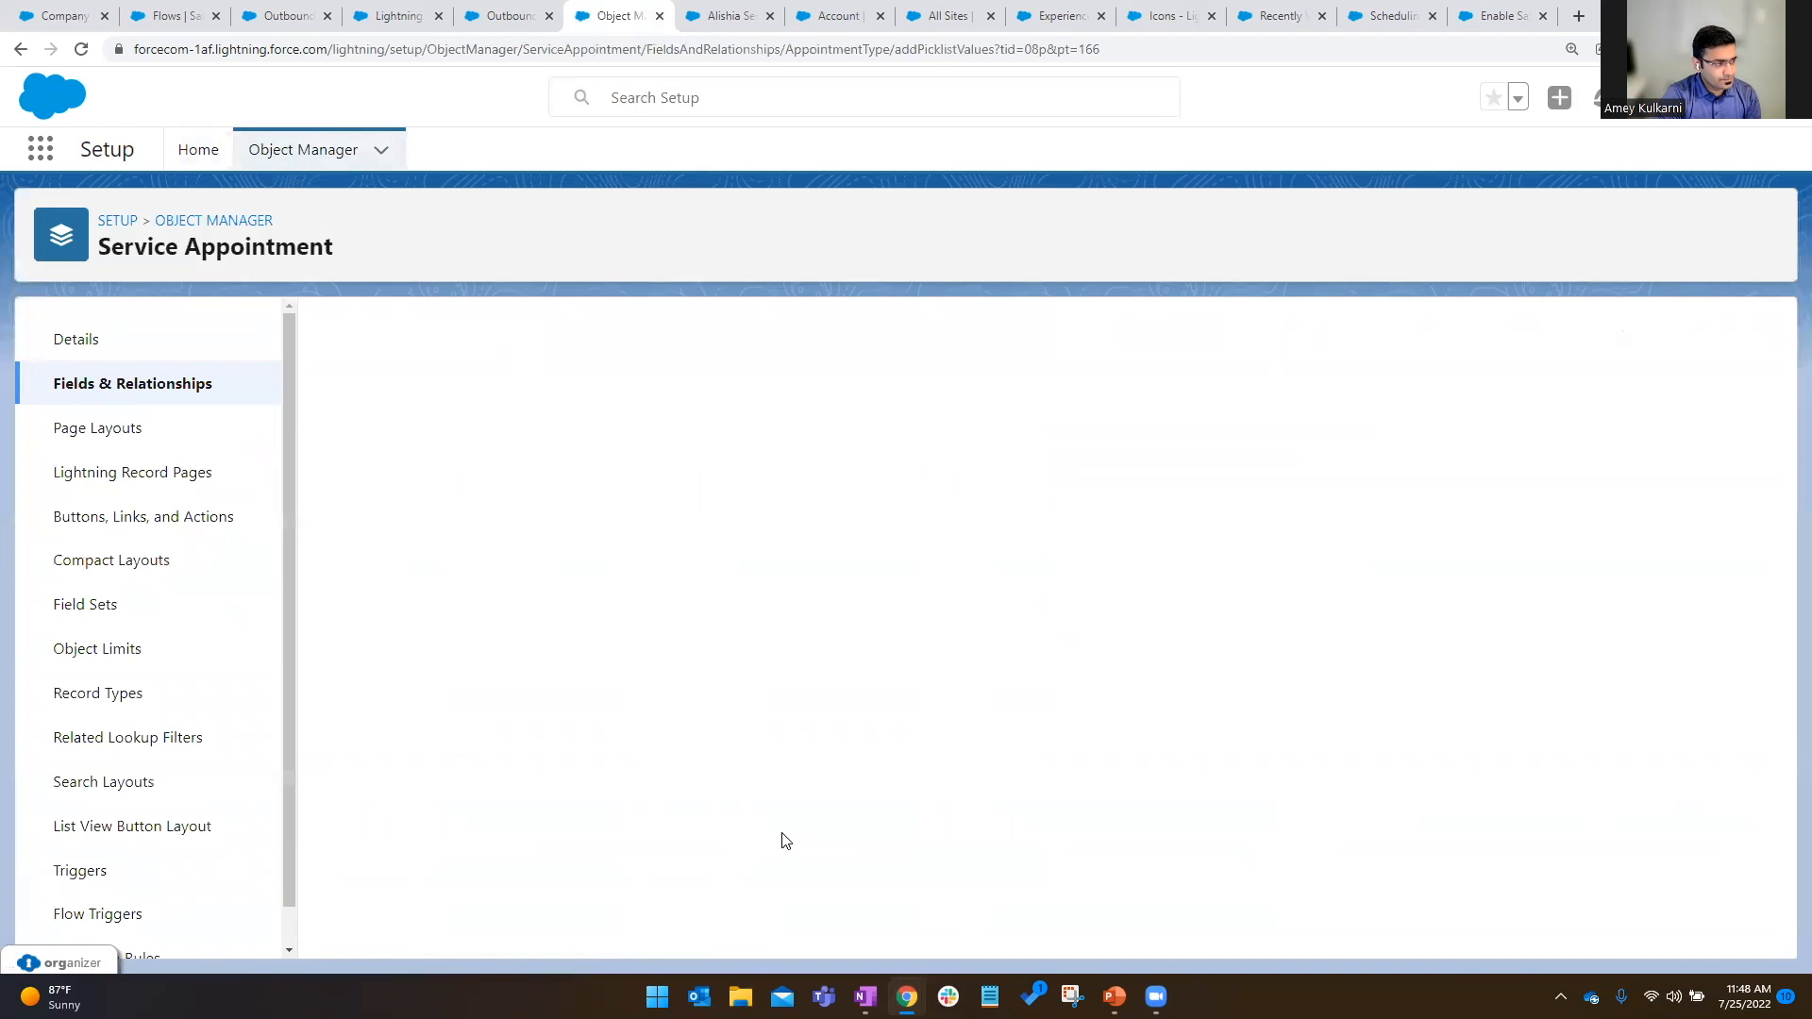
scroll(779, 833, "down", 1)
scroll(779, 832, "down", 3)
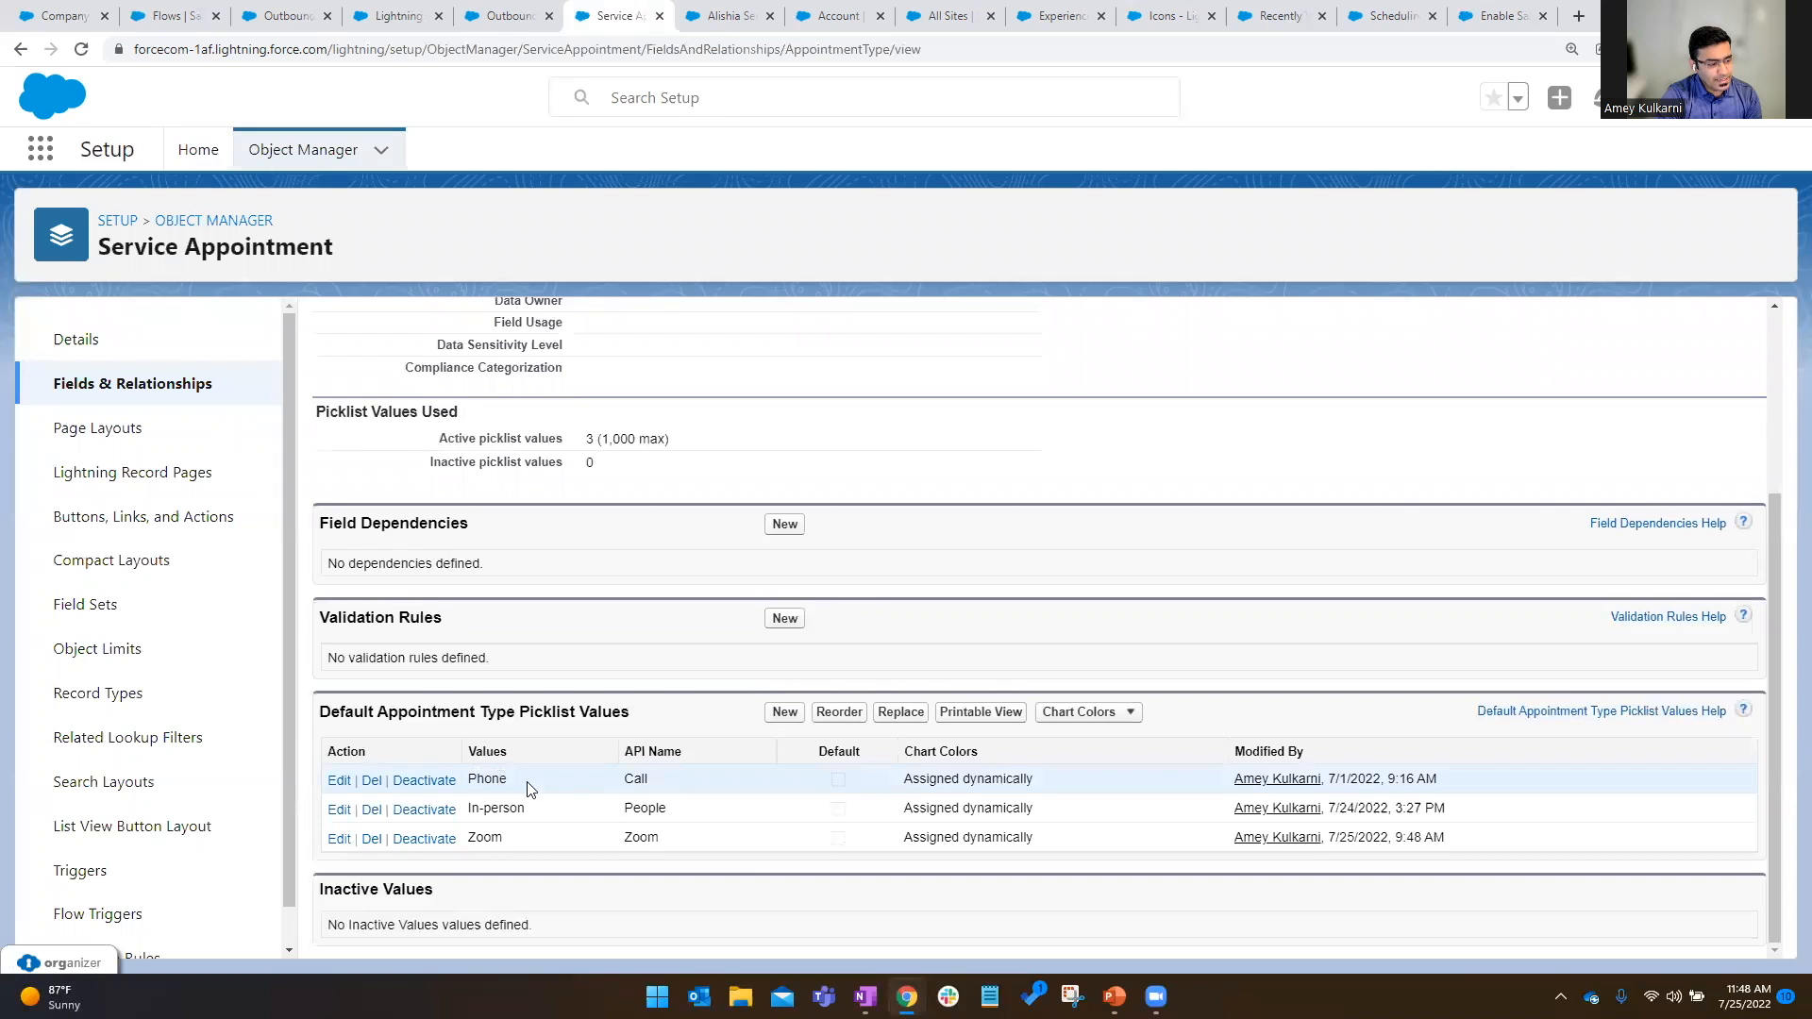
Find the meet_focus_equal icon on the Lightning Design System icons page and copy its name.
key("alt+Tab")
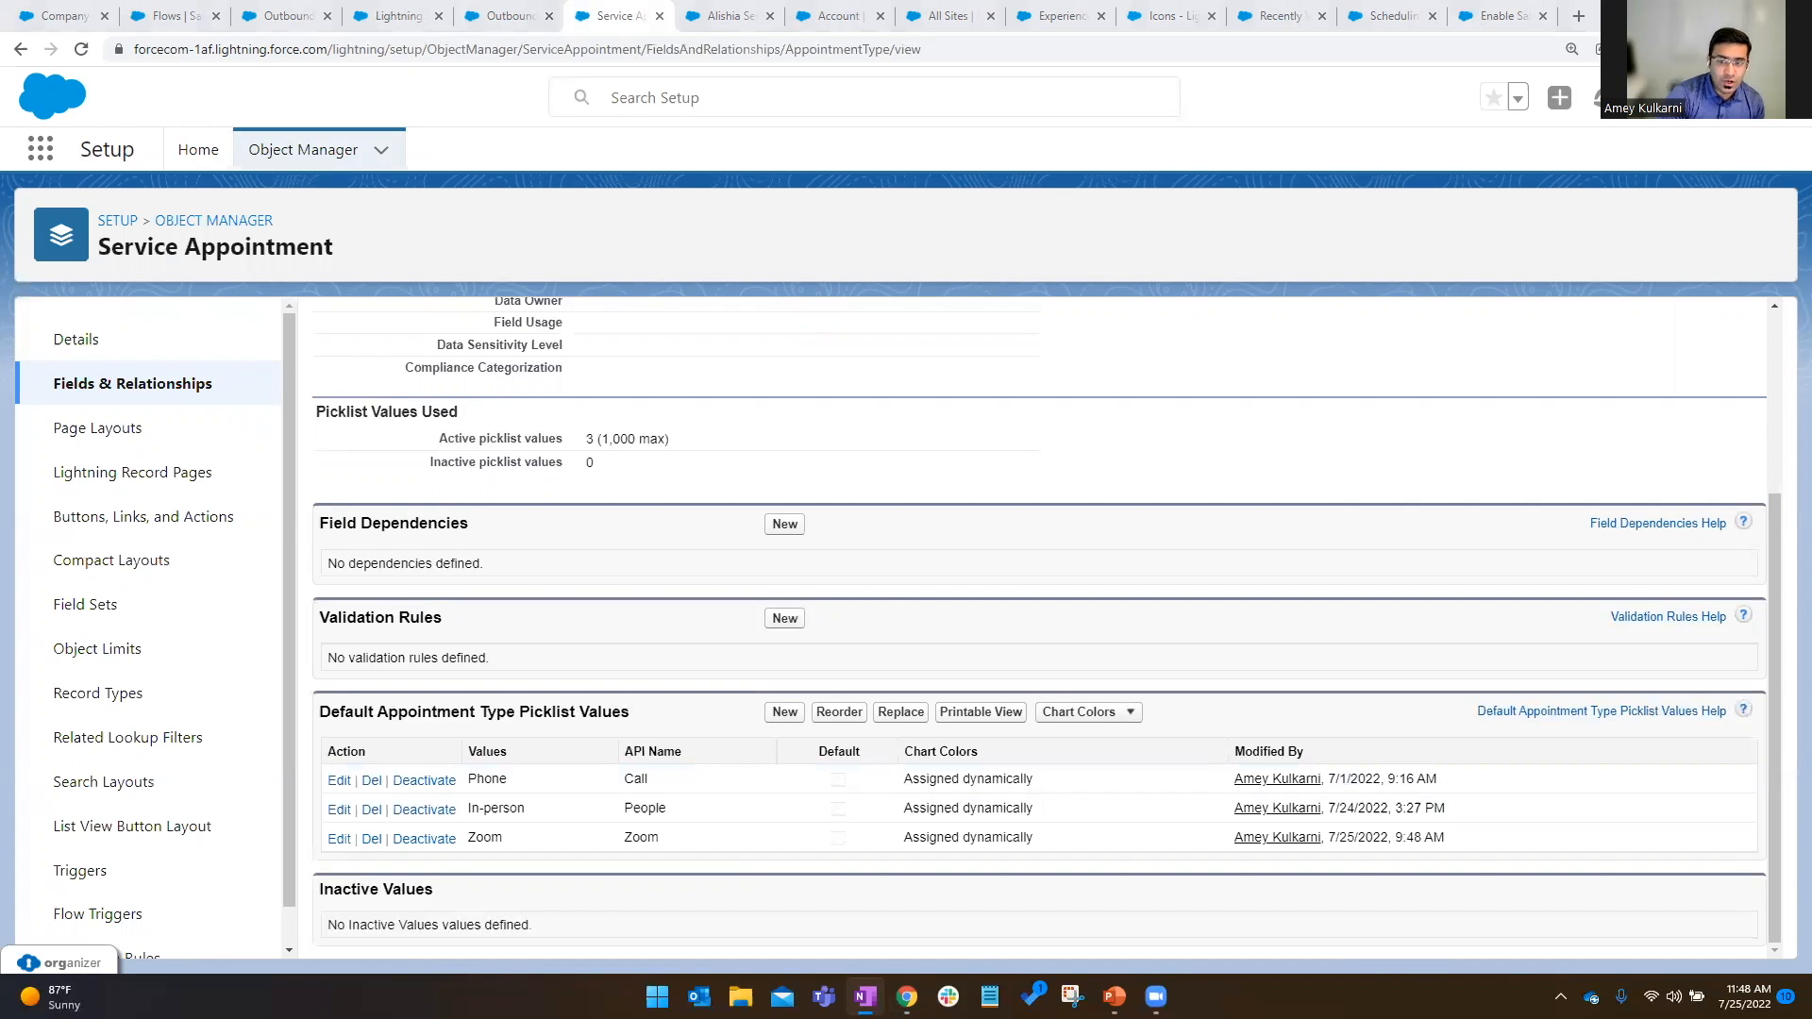
left_click(1154, 15)
scroll(538, 421, "up", 6)
scroll(547, 490, "down", 9)
scroll(660, 562, "down", 3)
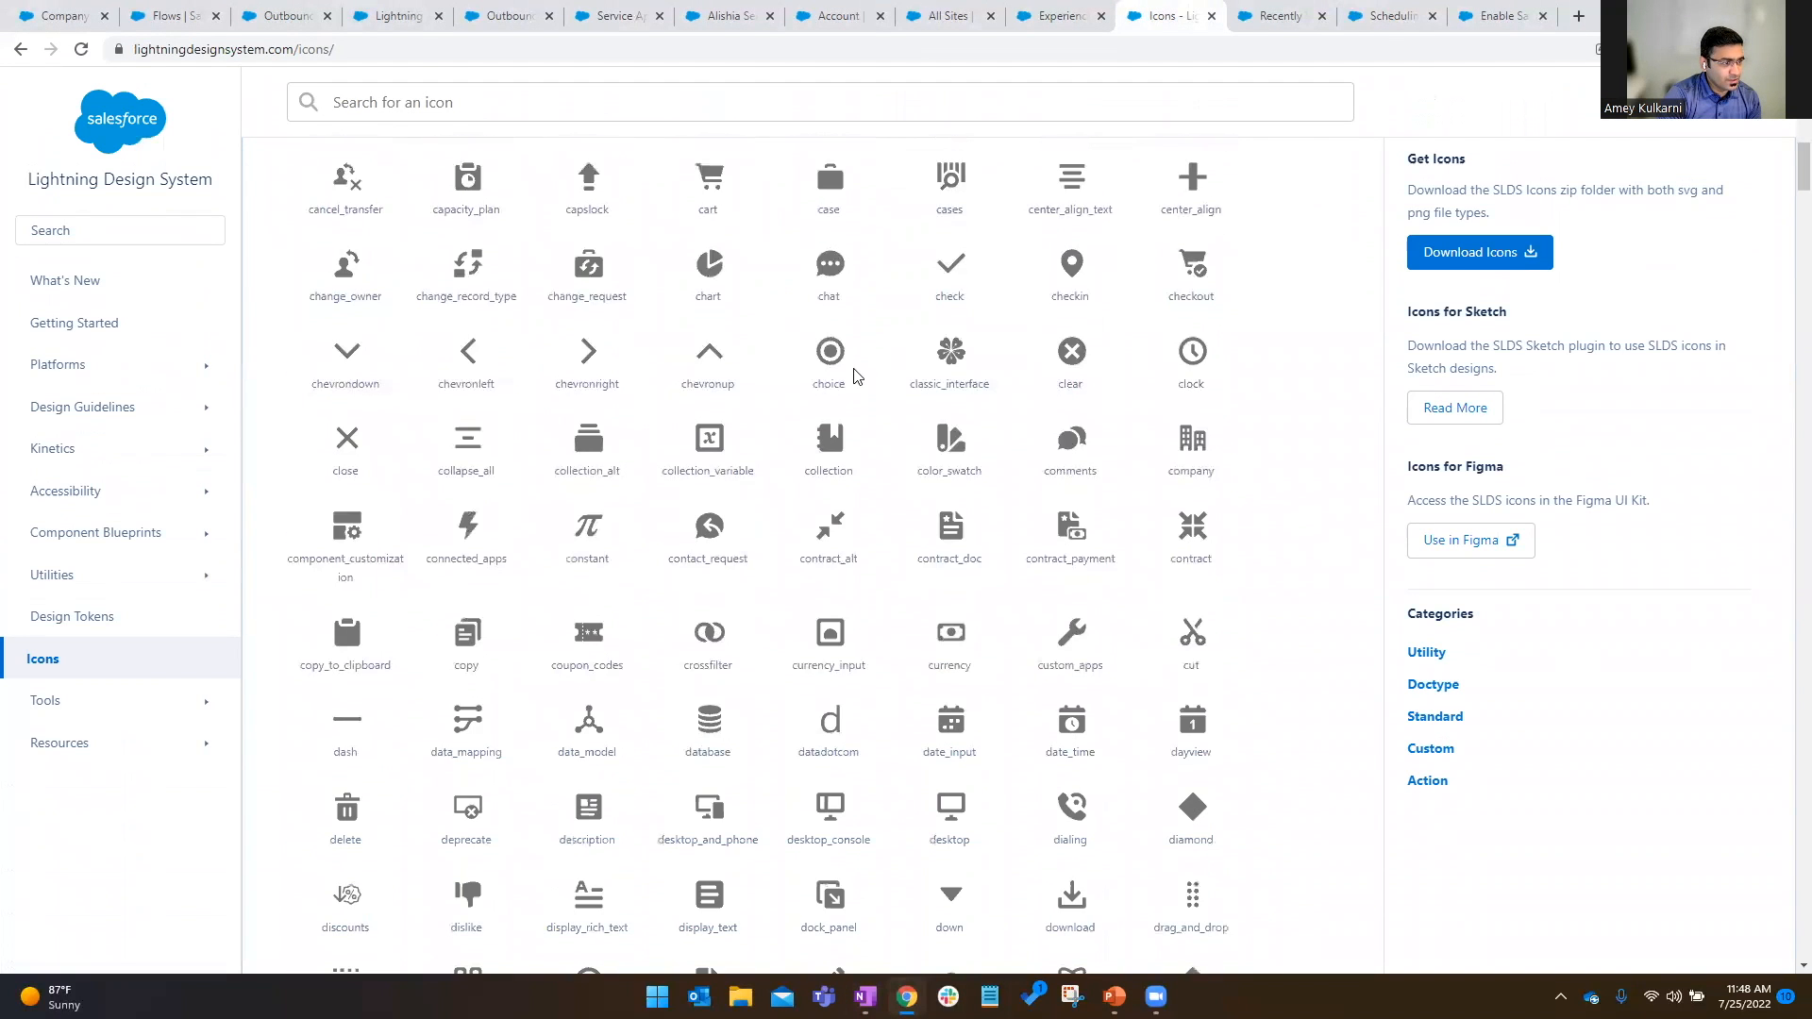
scroll(803, 512, "down", 4)
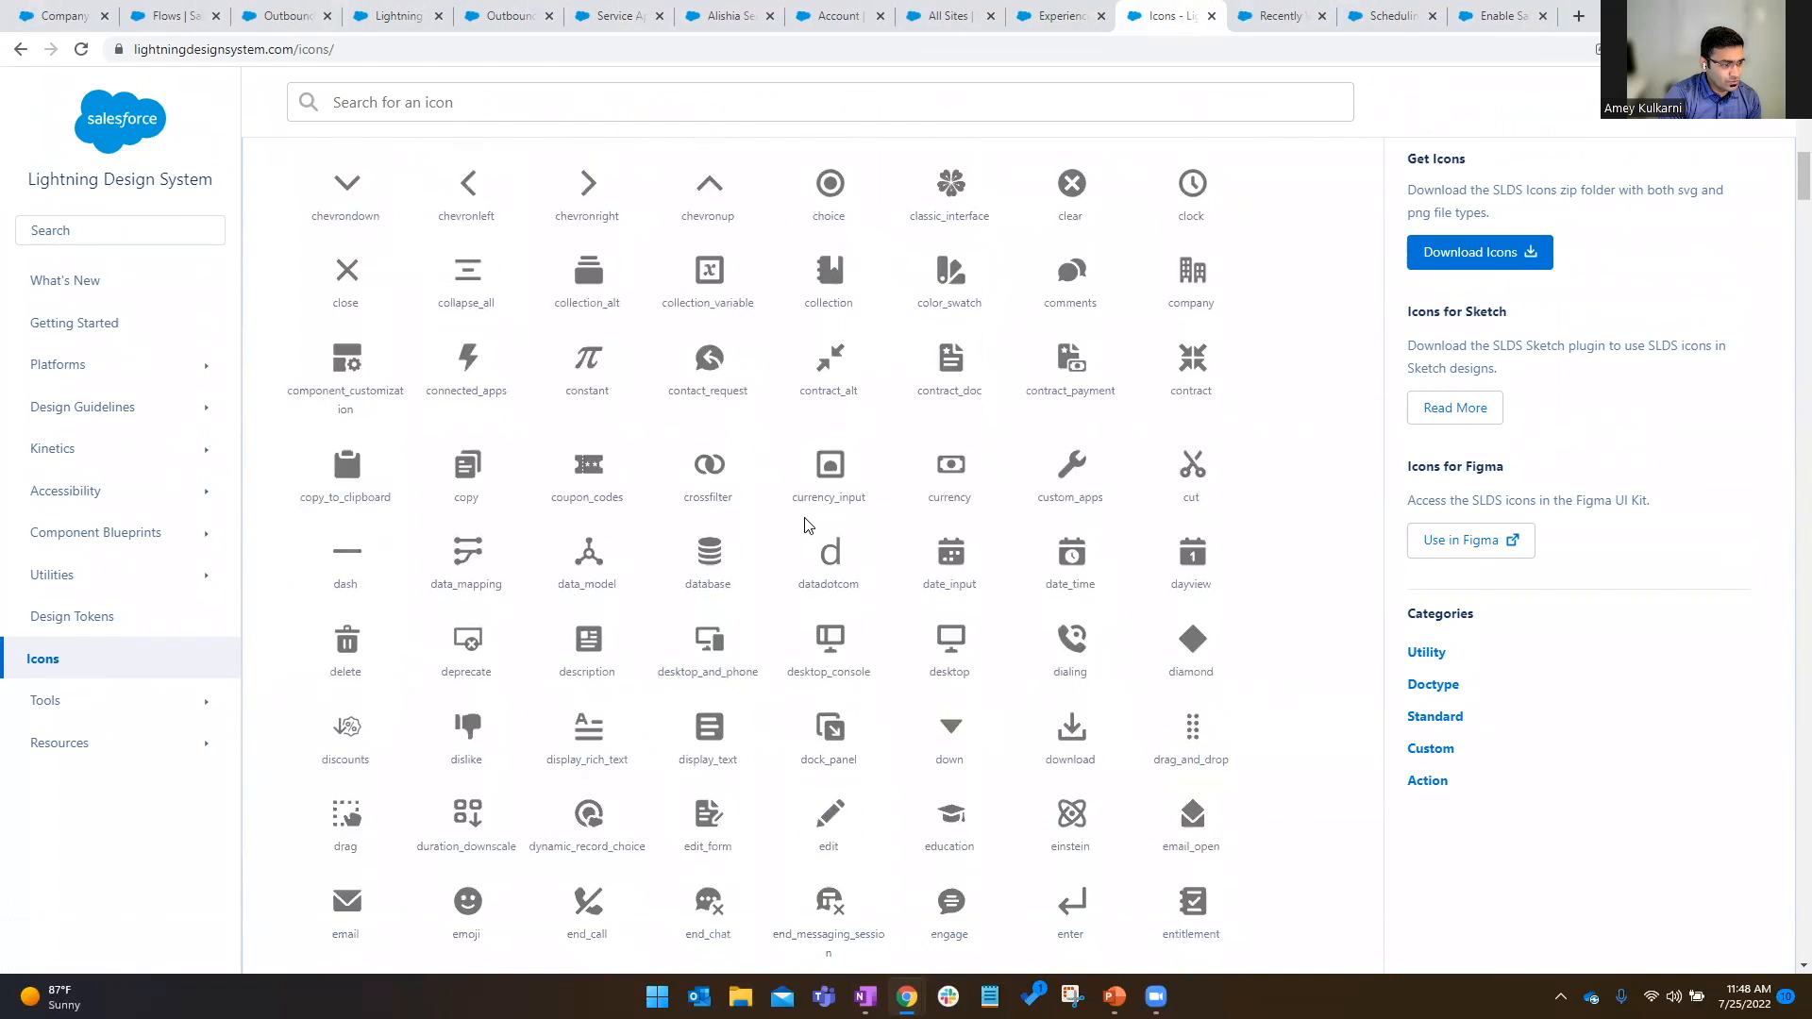
scroll(793, 529, "down", 12)
left_click_drag(873, 694, 789, 696)
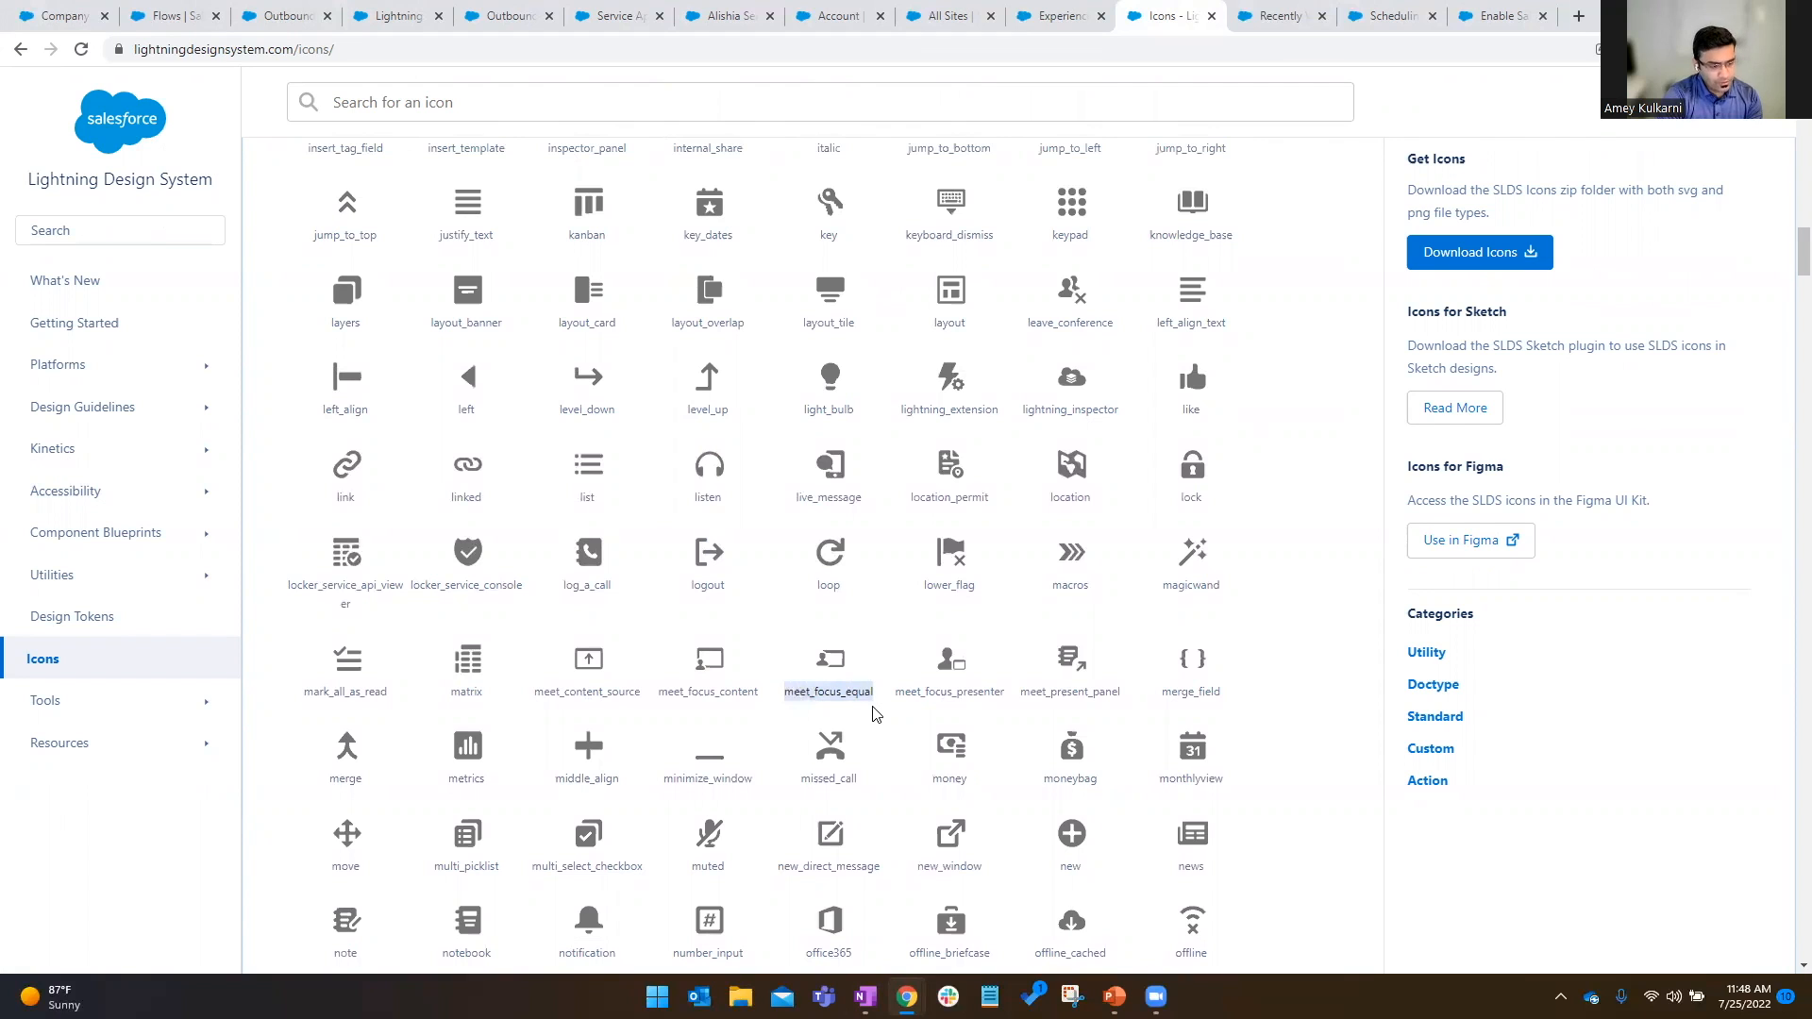
Set the API name of the Zoom picklist value to meet_focus_equal, save it and recheck the icon reference.
left_click(612, 16)
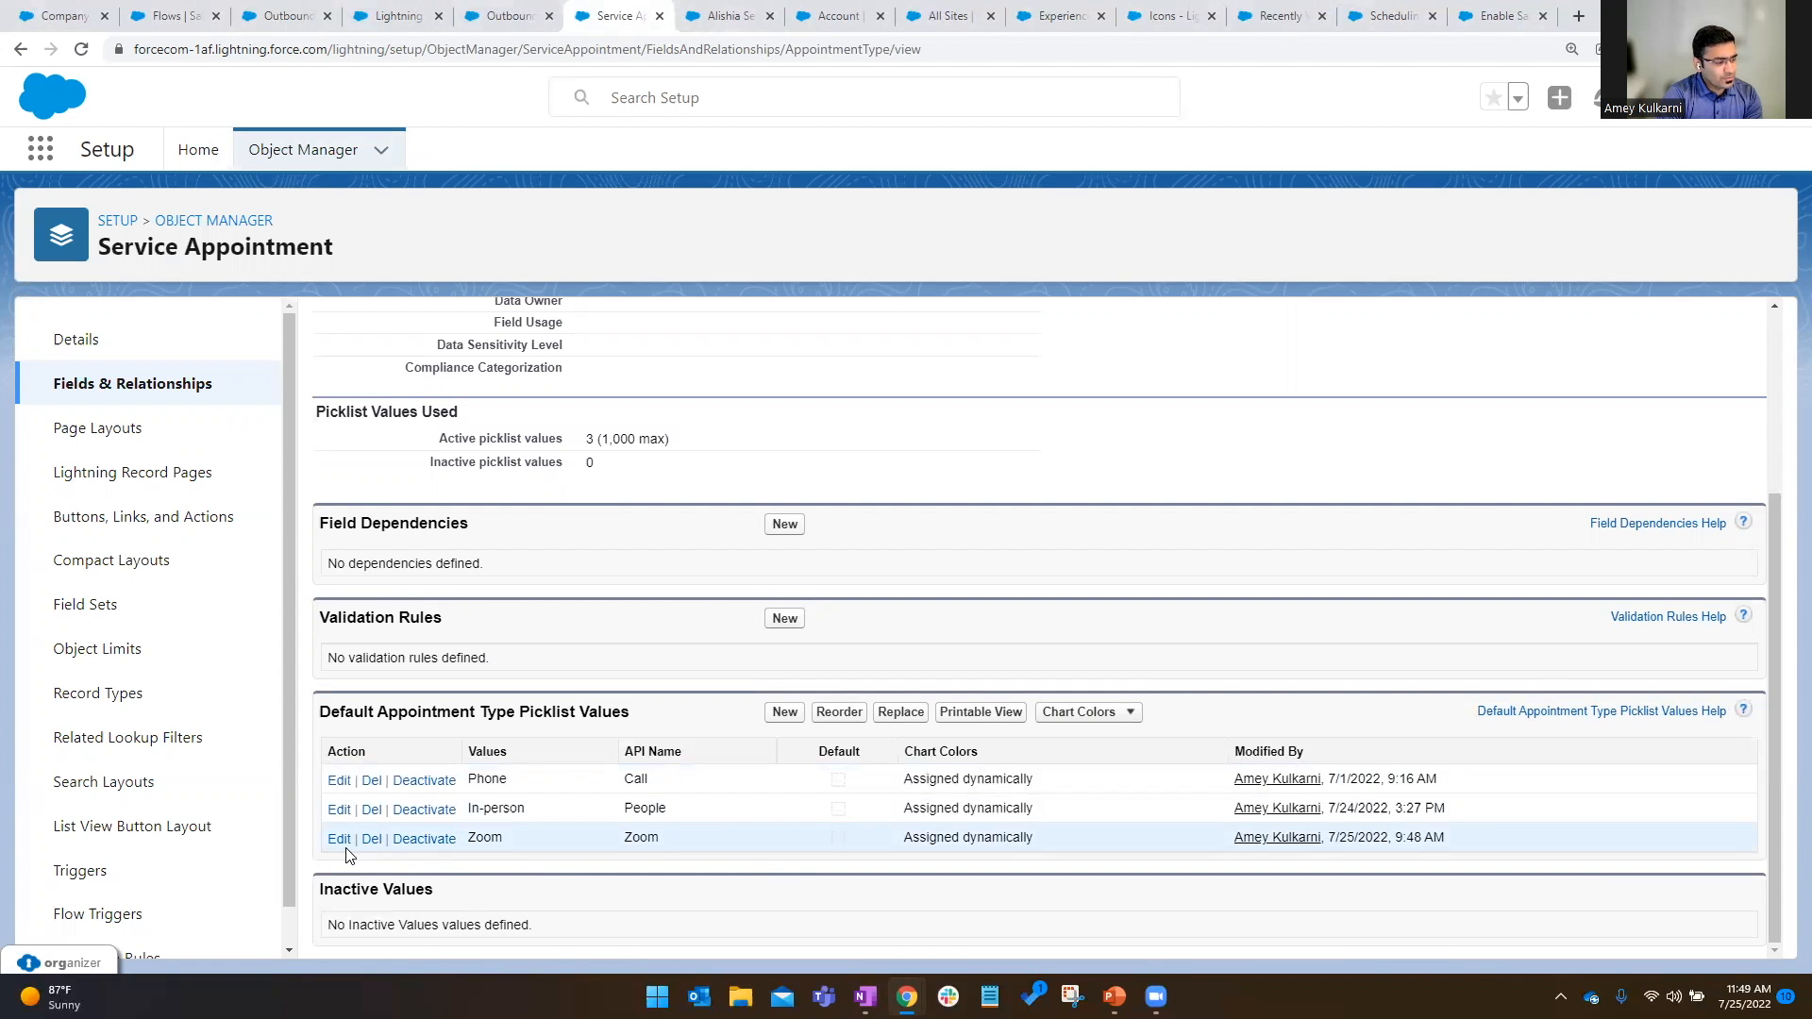
left_click(339, 839)
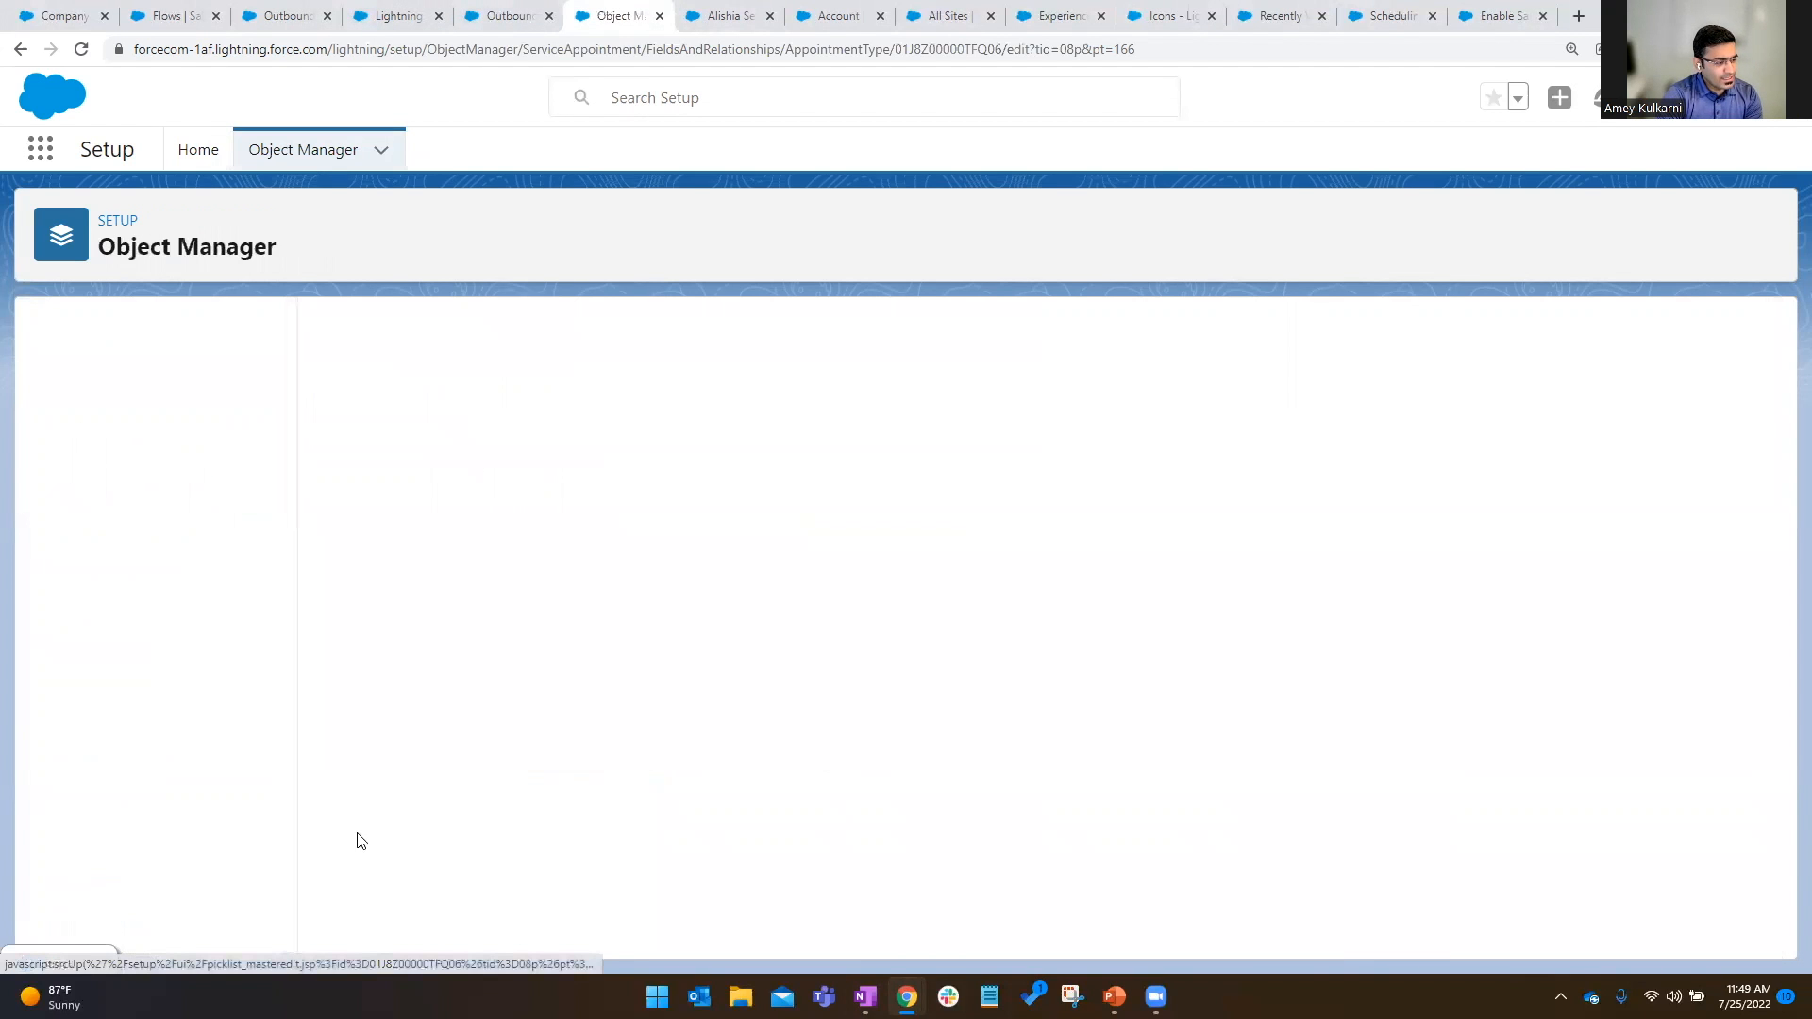
double_click(695, 498)
type("meet_focus_equal")
left_click(776, 639)
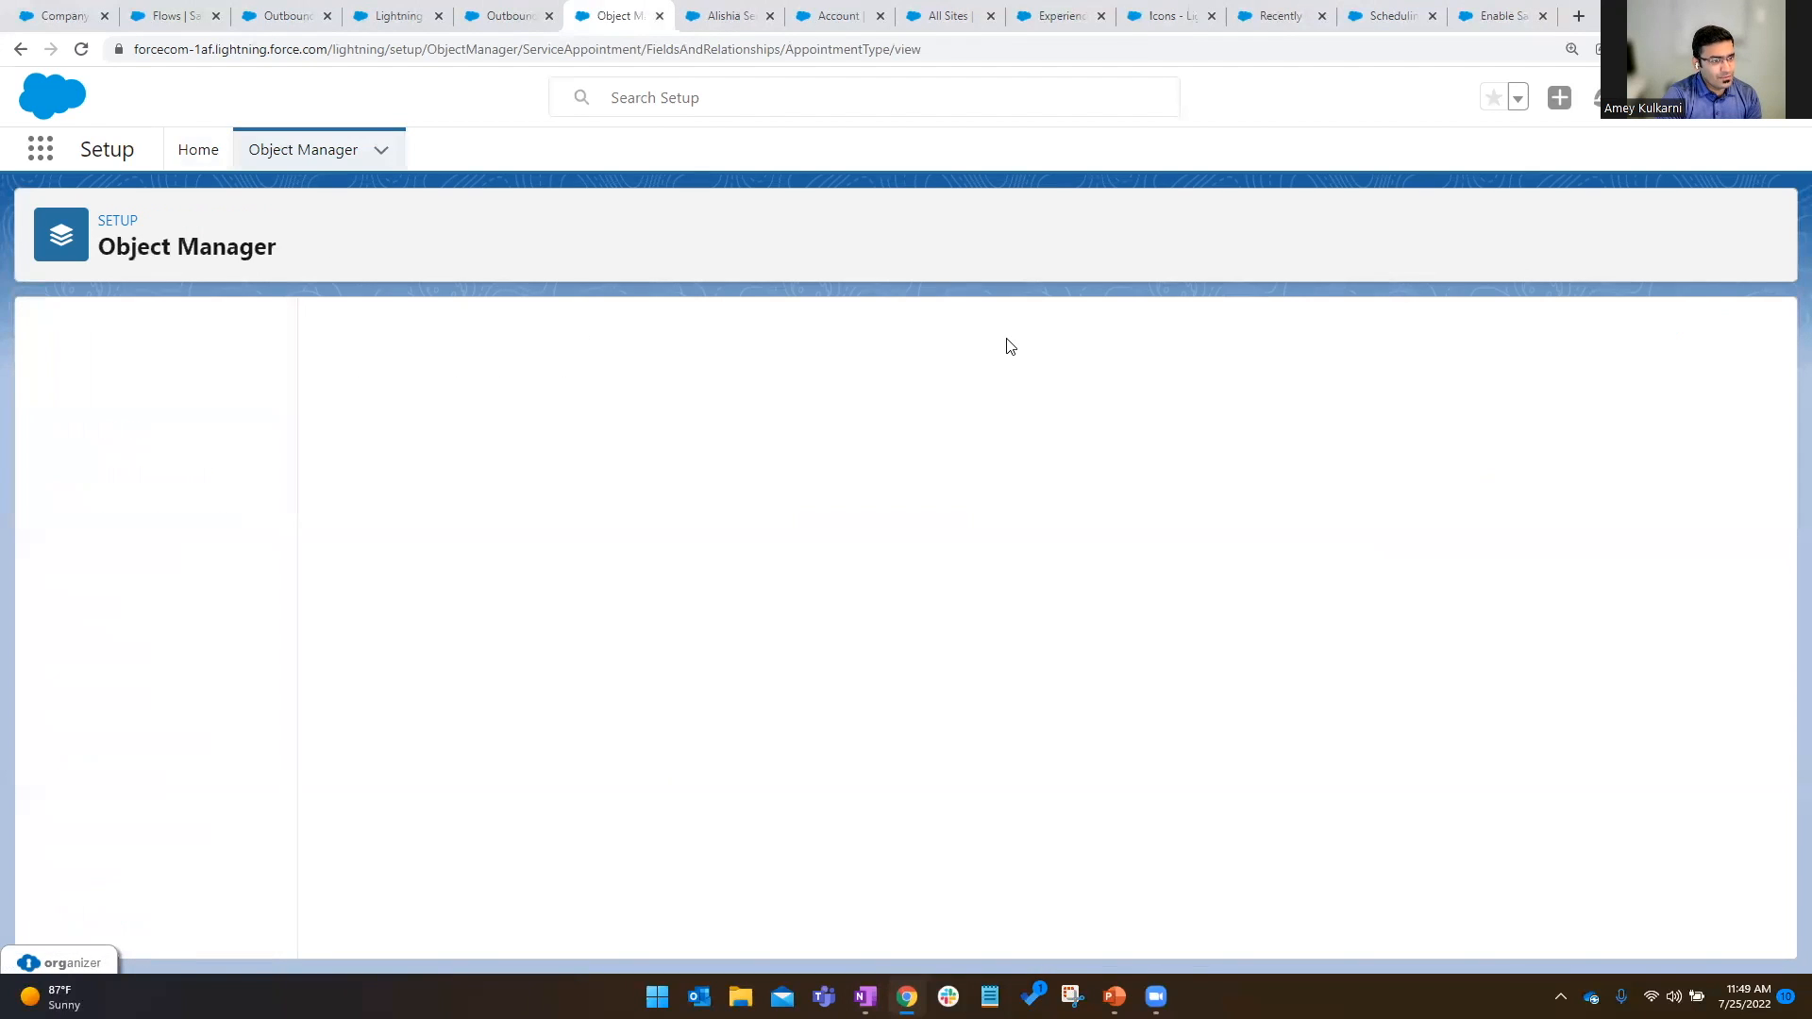
left_click(1170, 17)
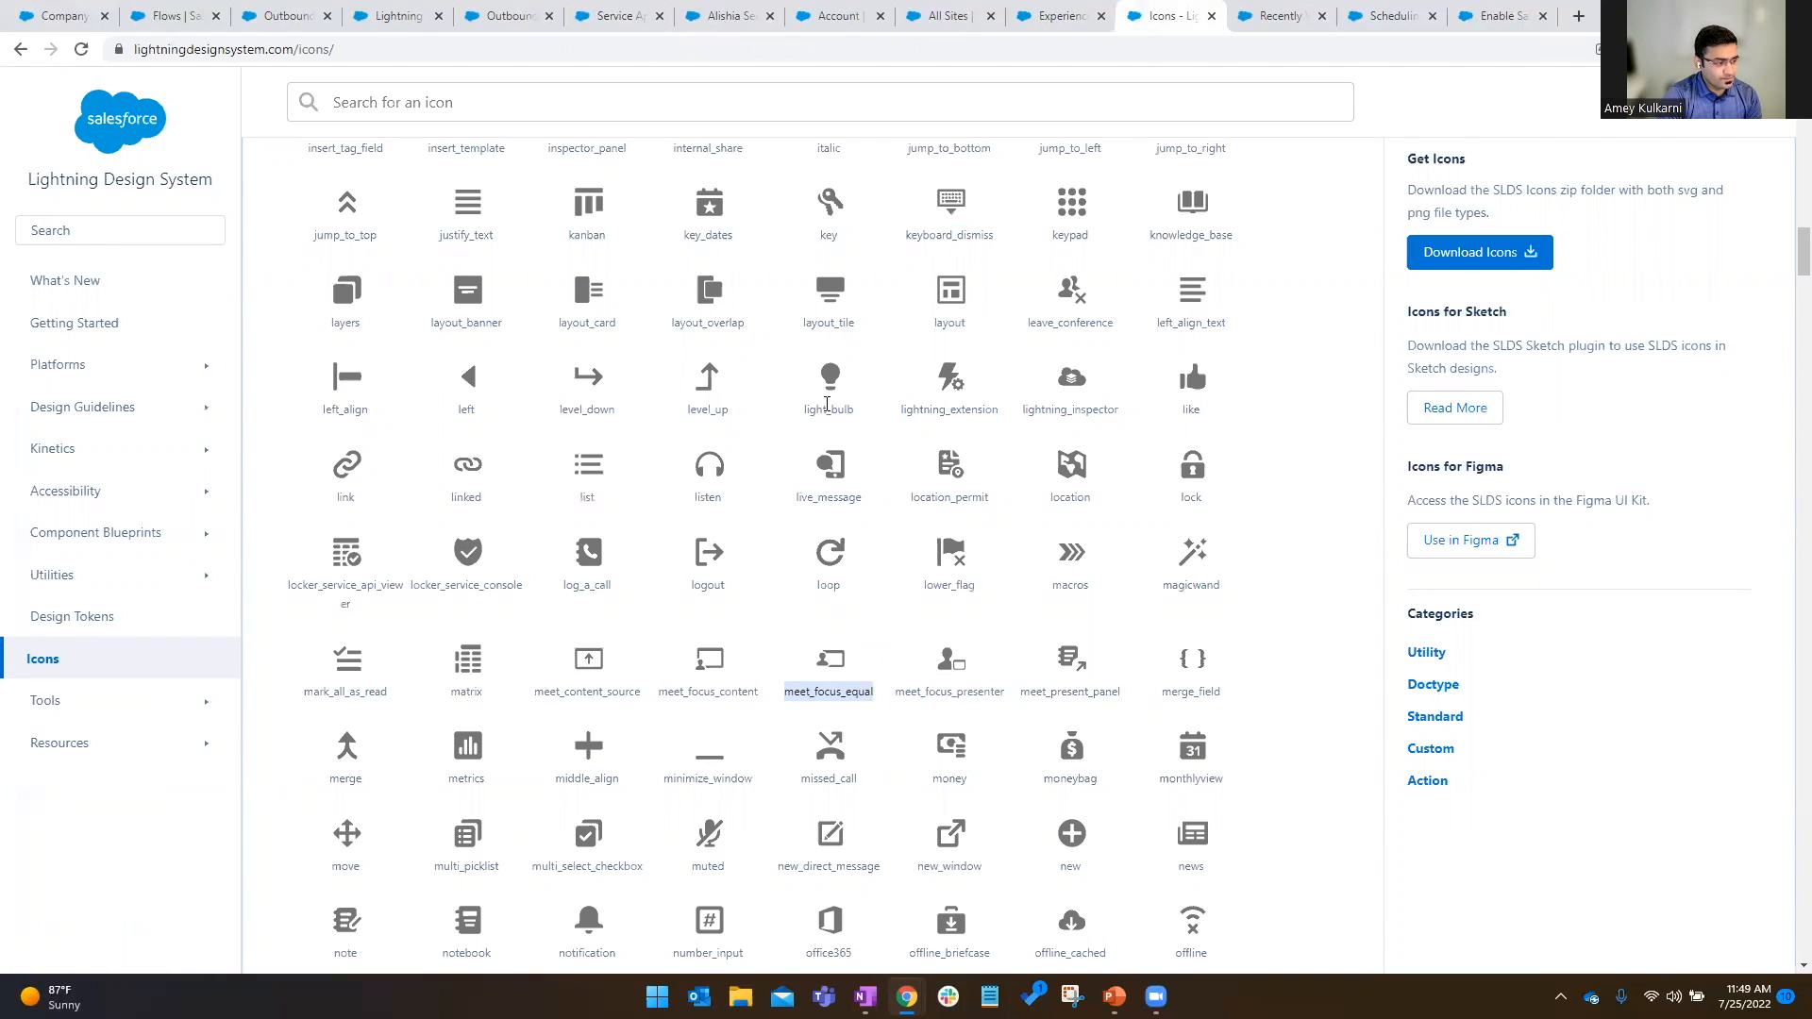
left_click(613, 16)
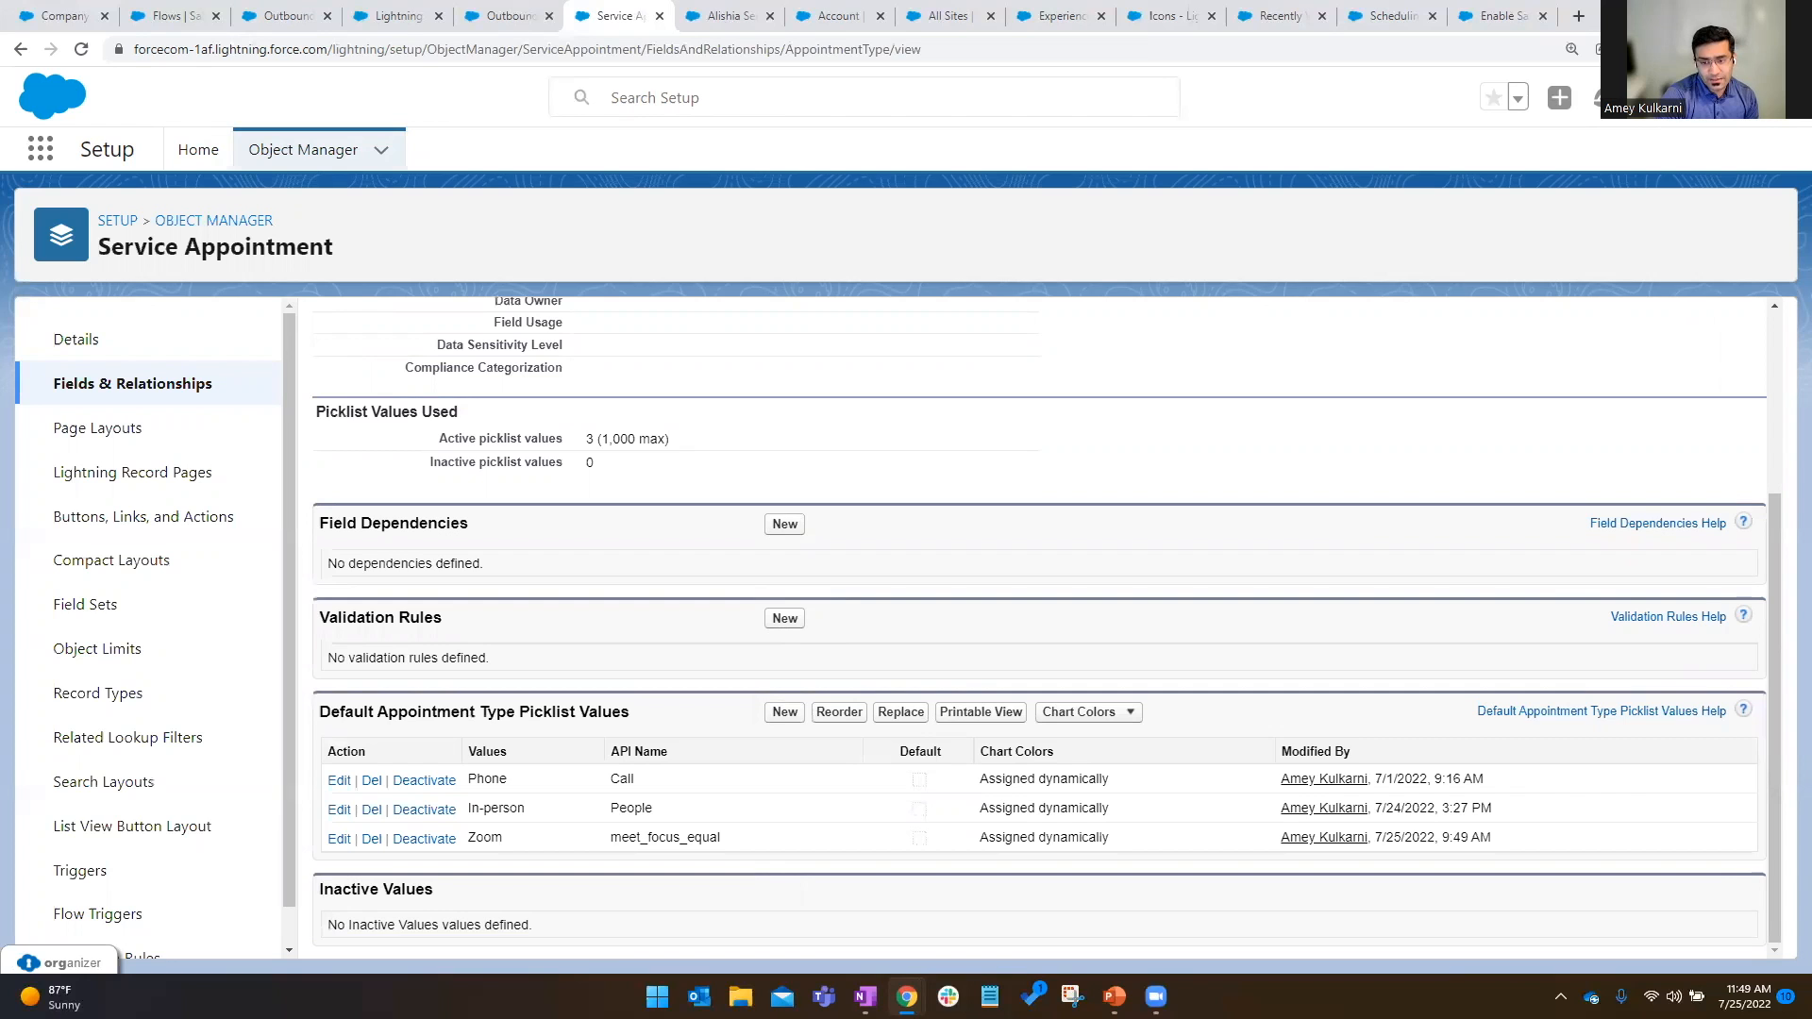
Find the Work Type Group object in the Object Manager and open its Additional Information field.
left_click(330, 149)
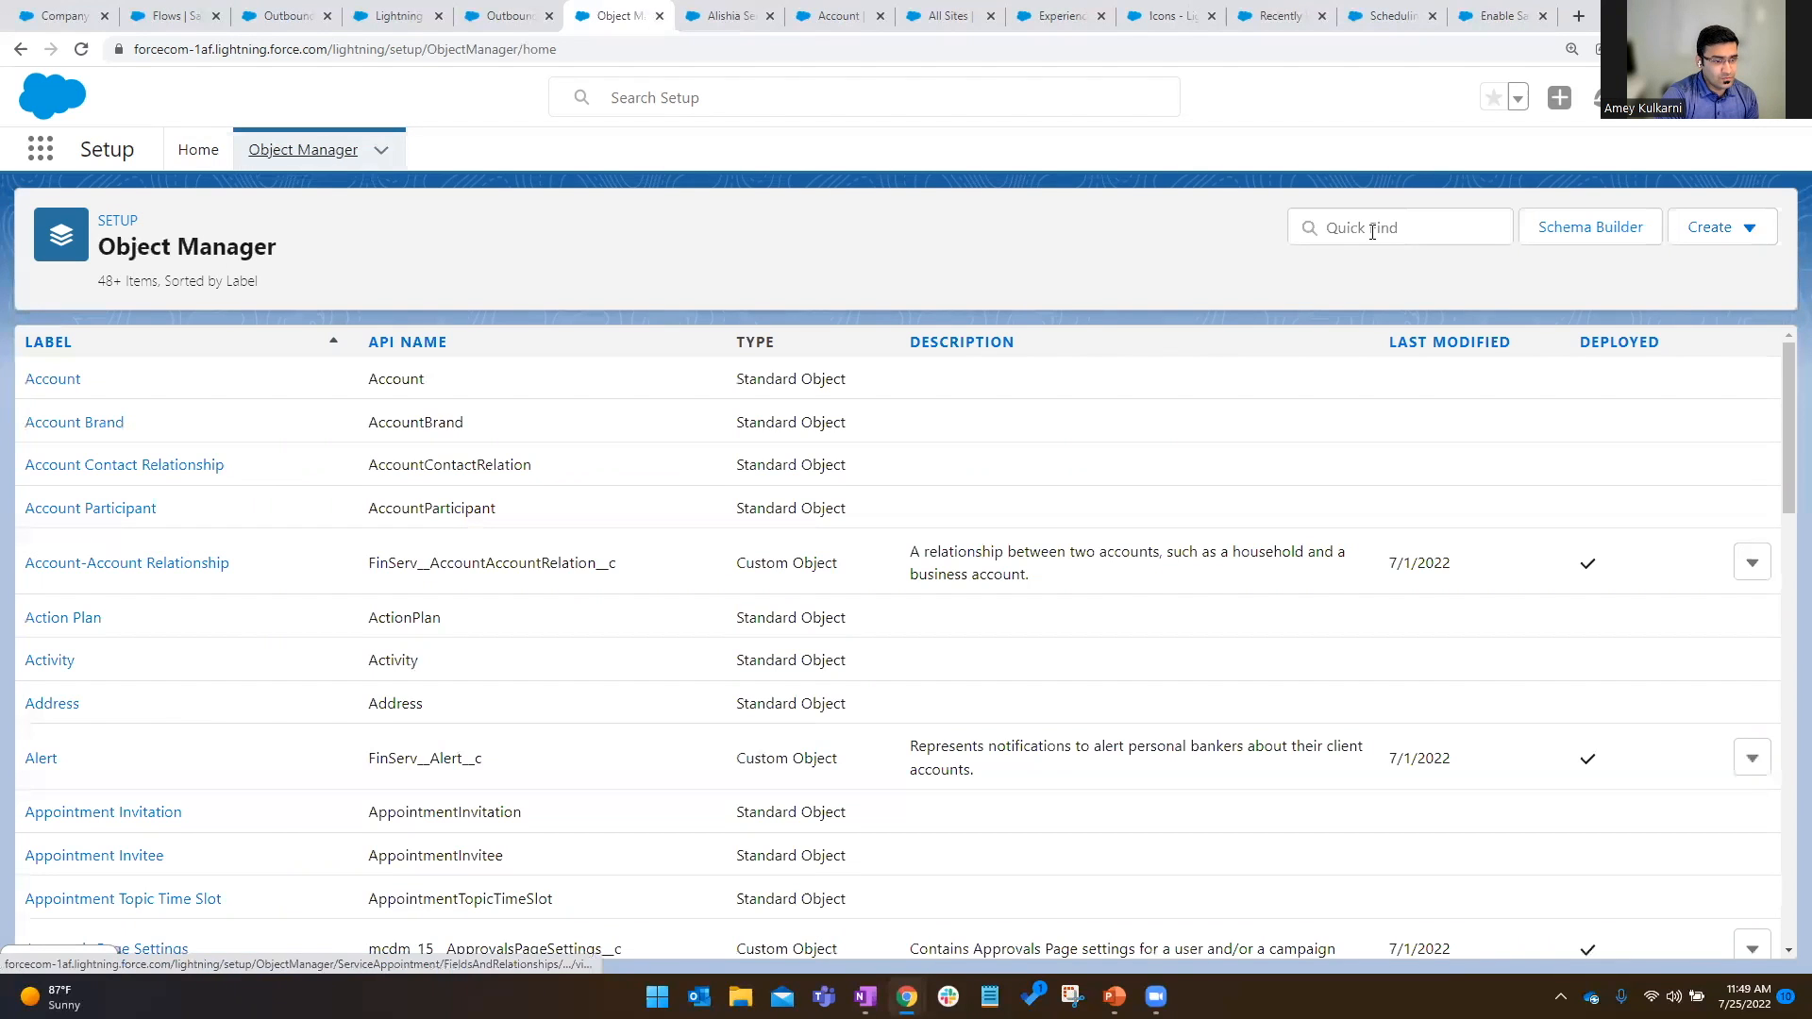
type("work type group")
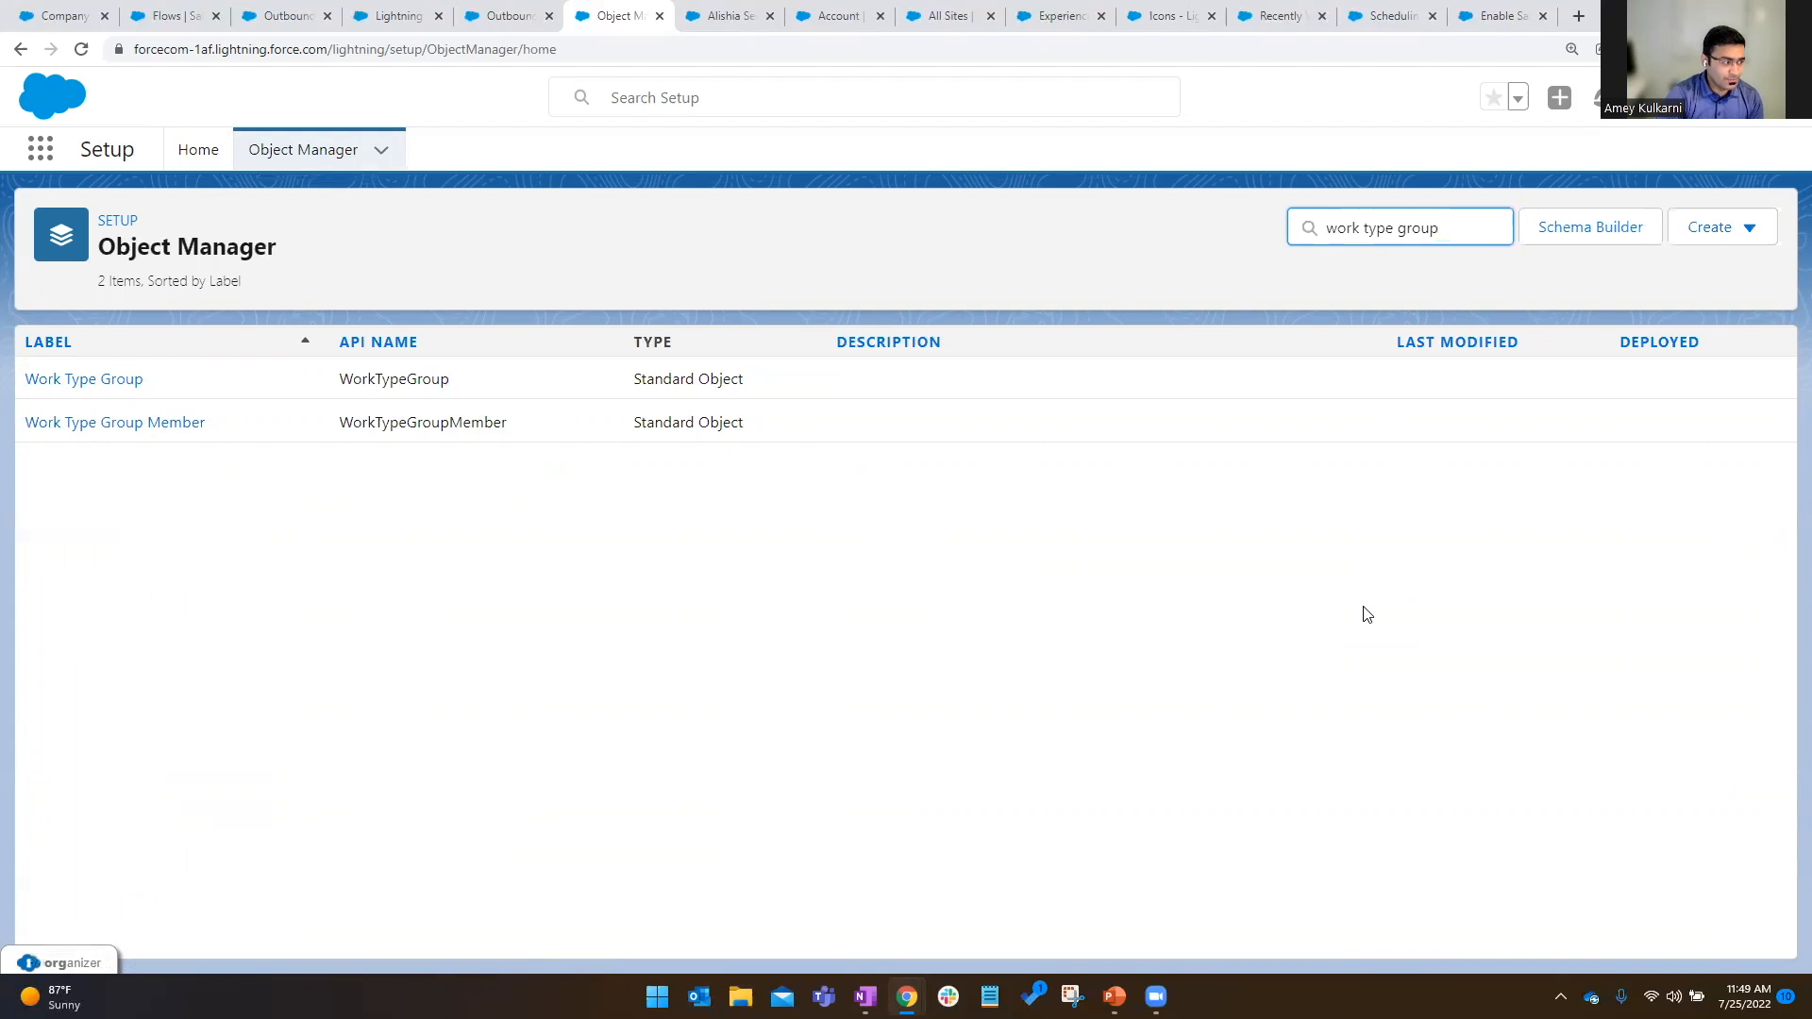
left_click(55, 381)
left_click(77, 391)
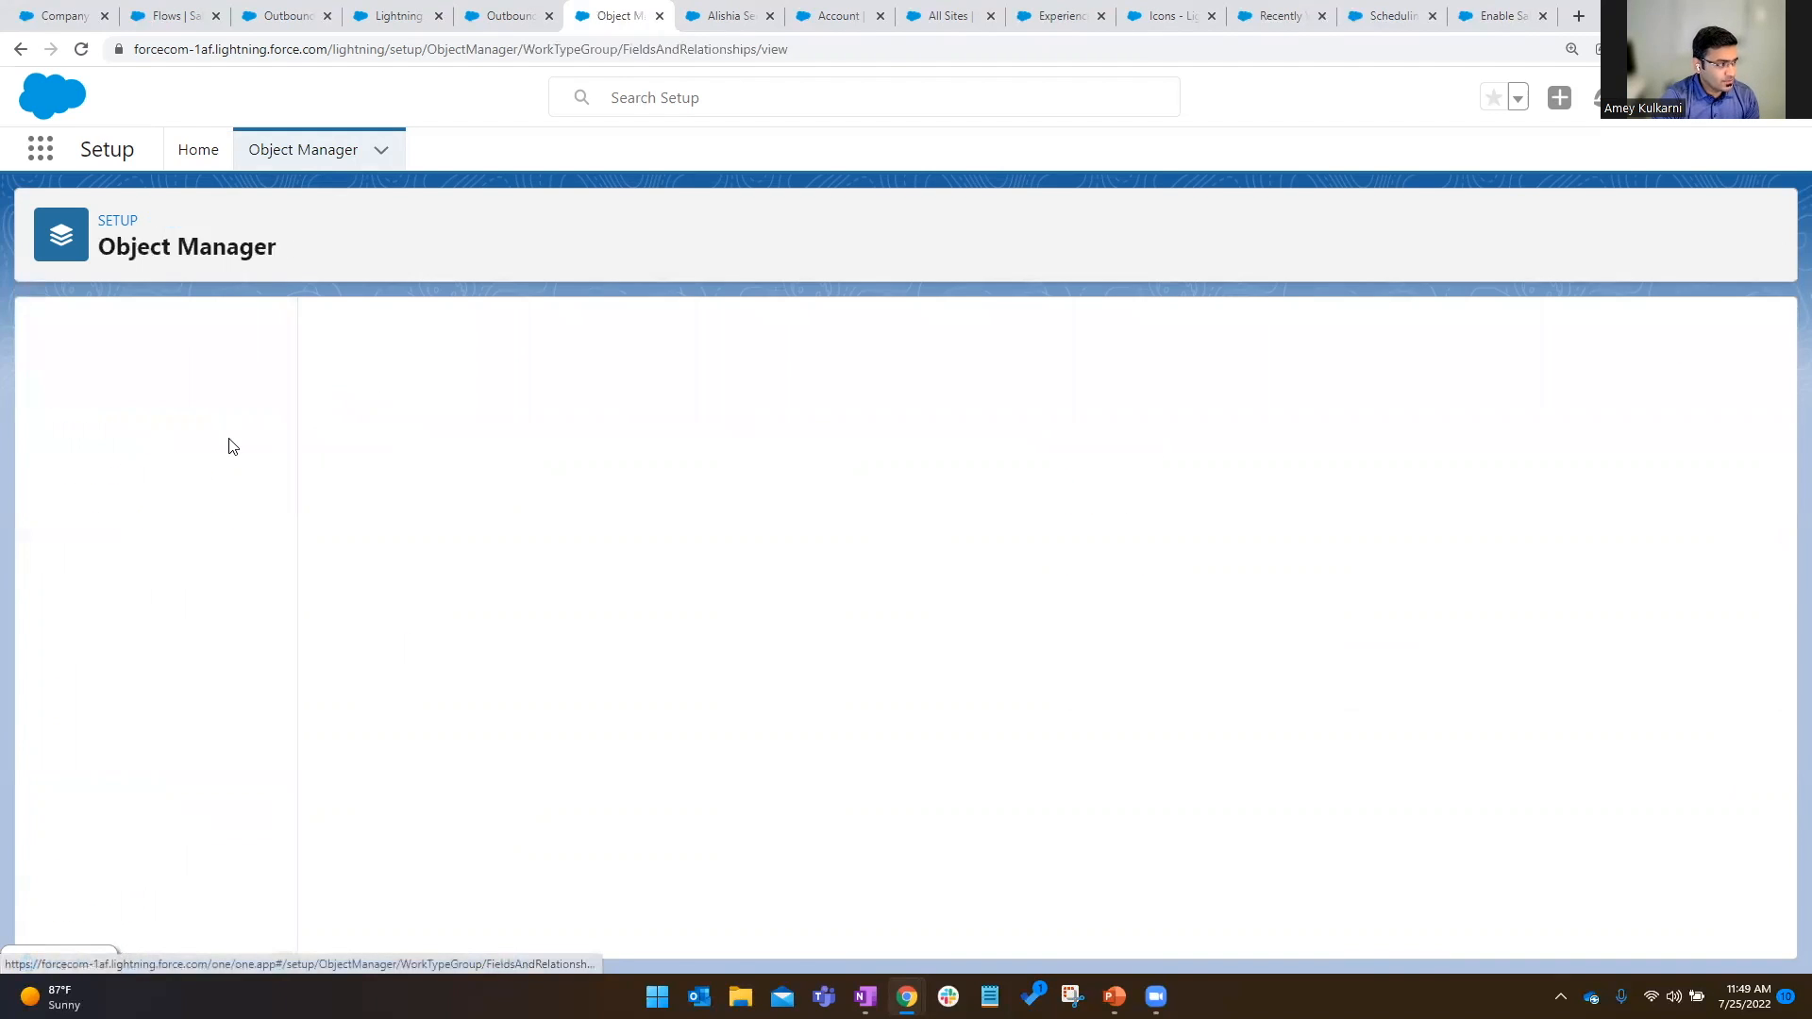
left_click(401, 481)
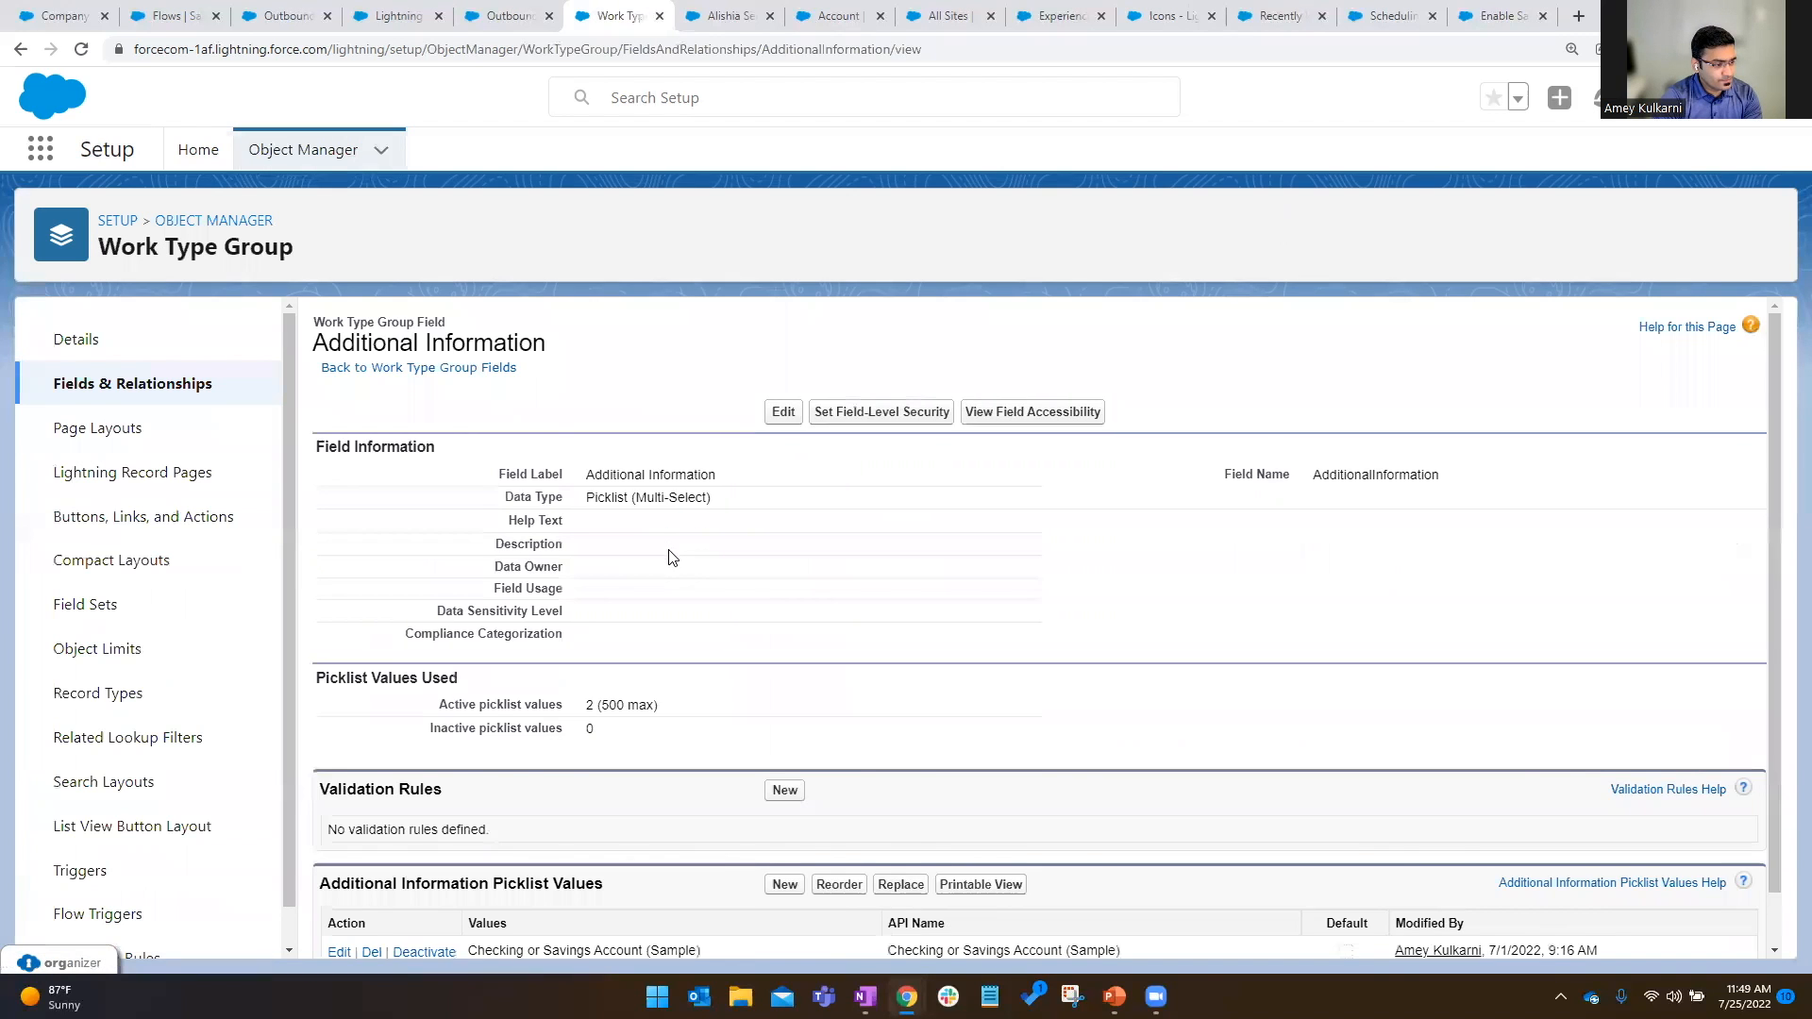
Add Student Loan and Credit-Builder Loan as picklist values of the Additional Information field and save them.
scroll(642, 491, "down", 1)
scroll(708, 585, "down", 1)
left_click(784, 742)
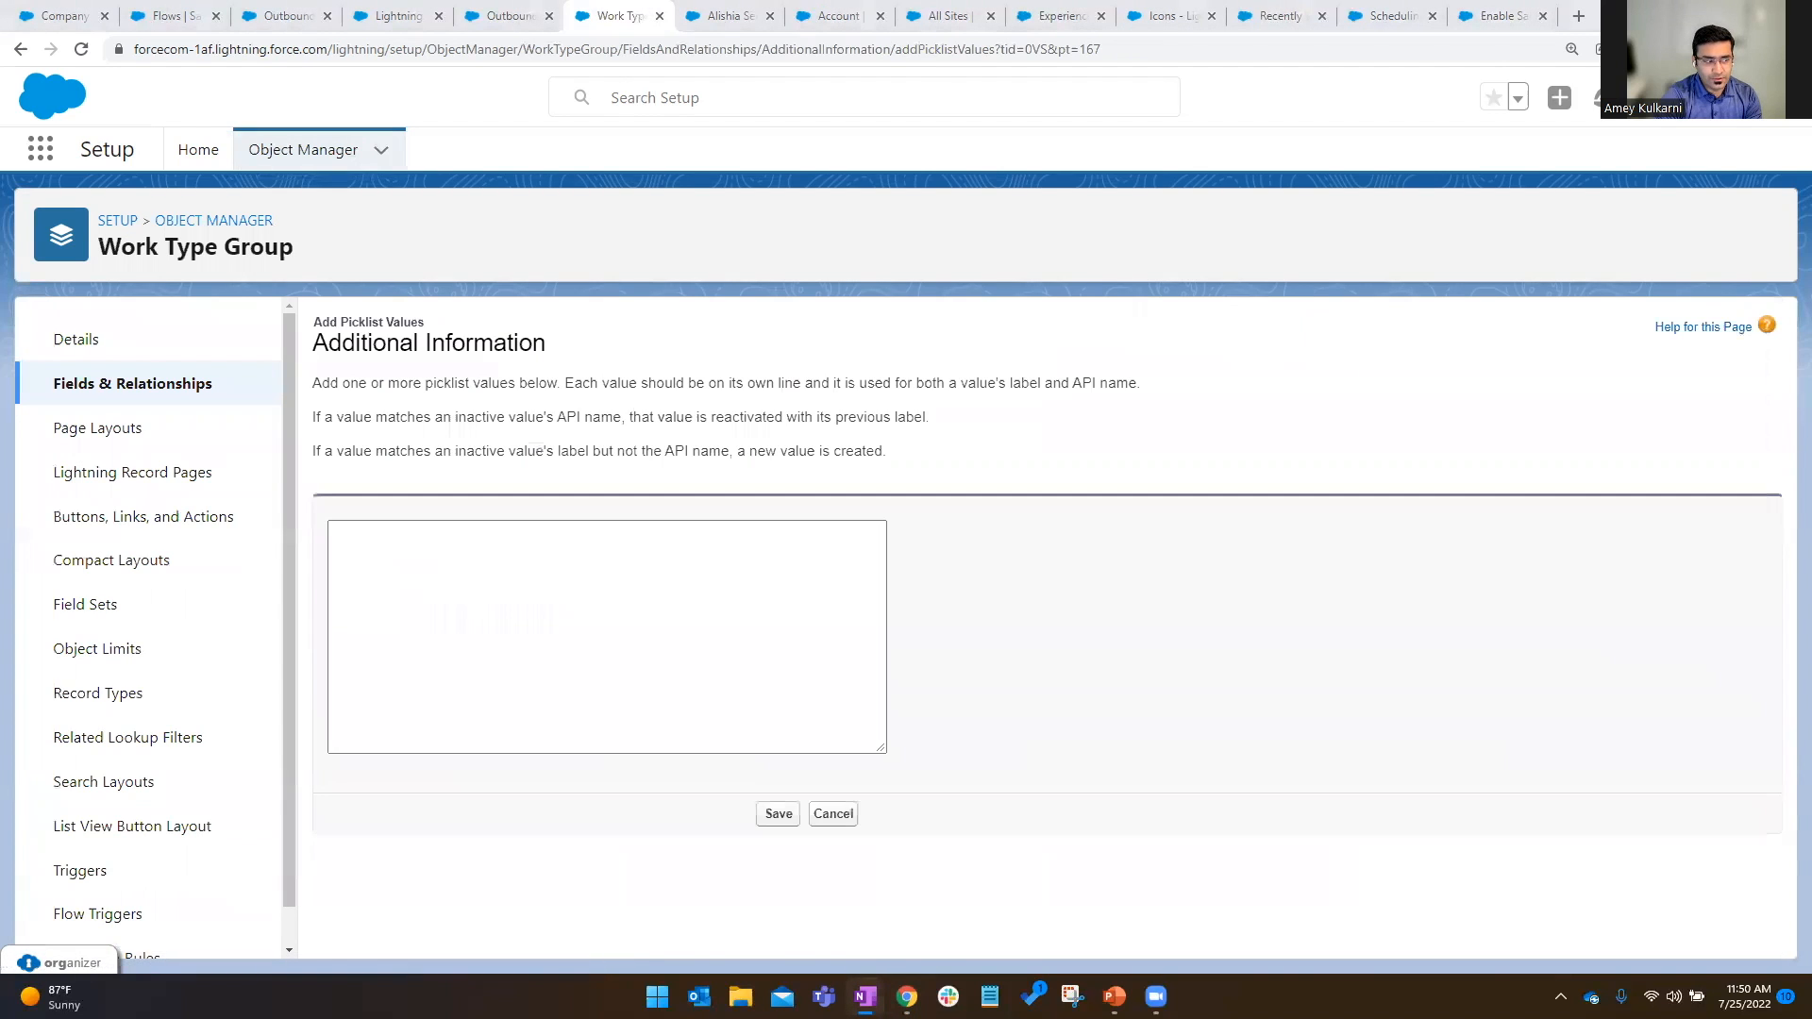
left_click(764, 598)
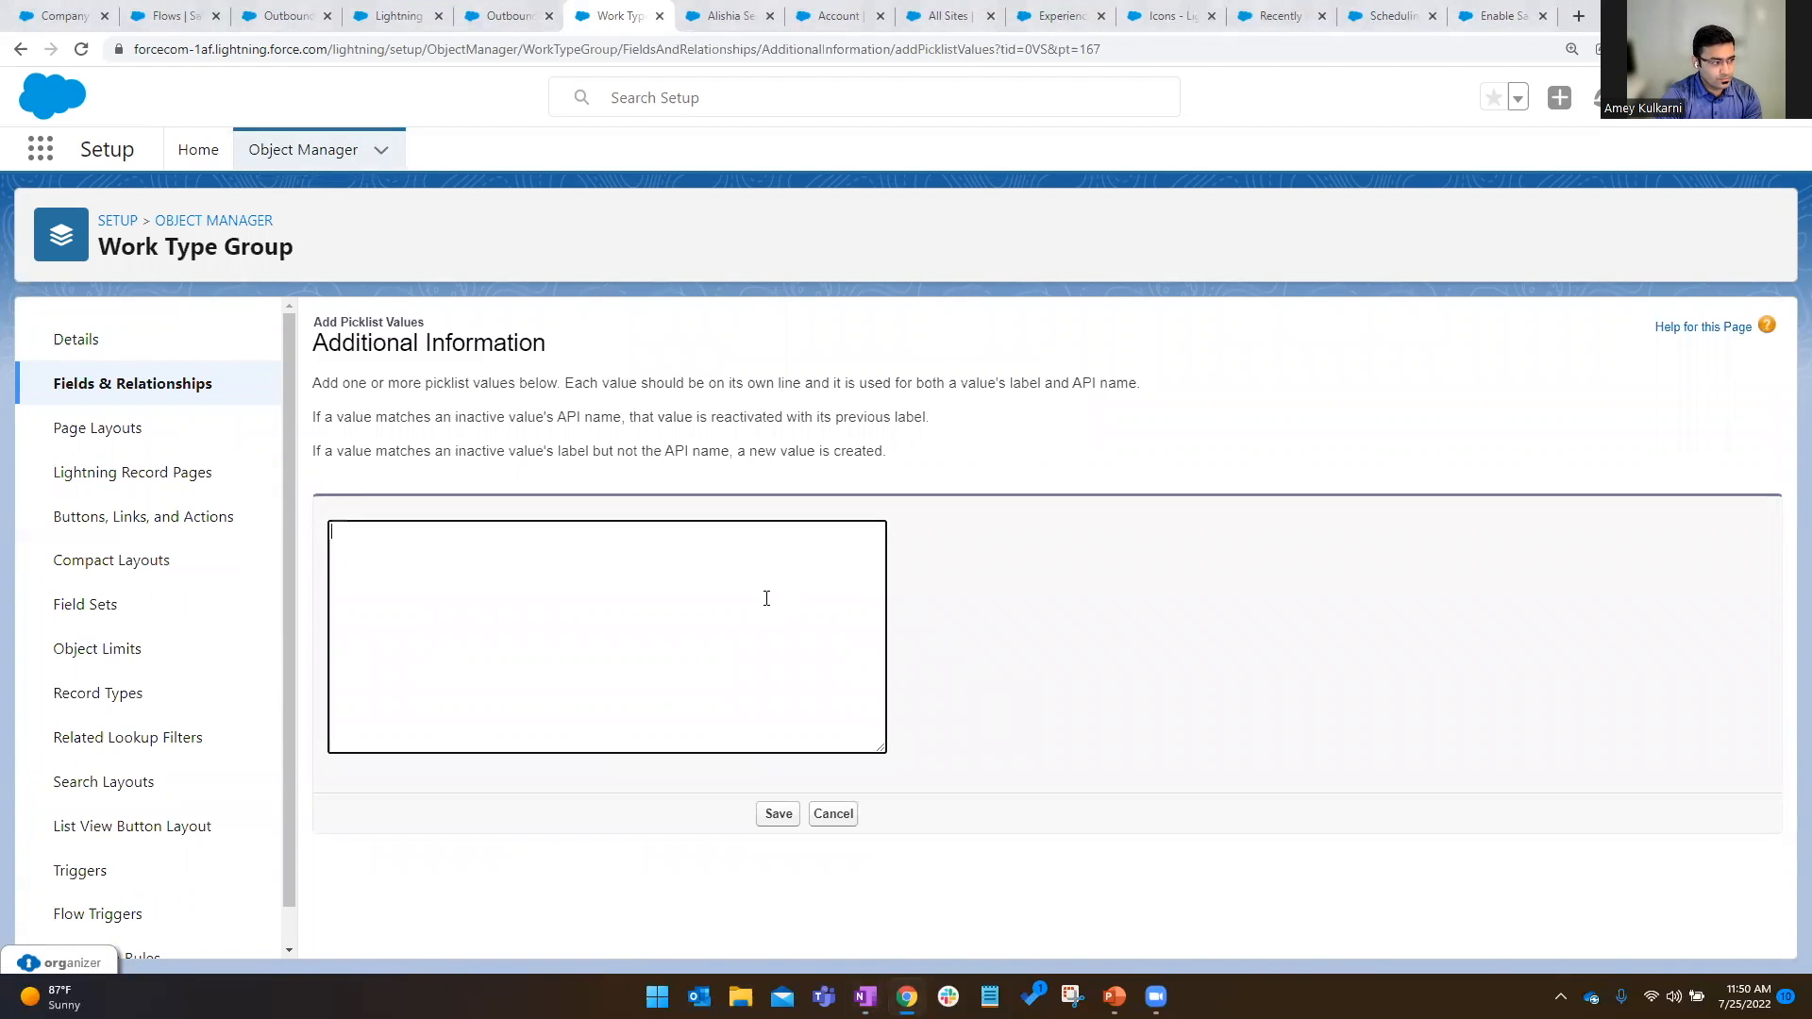
type("Student Loan Credit-Builder Loan")
left_click(780, 813)
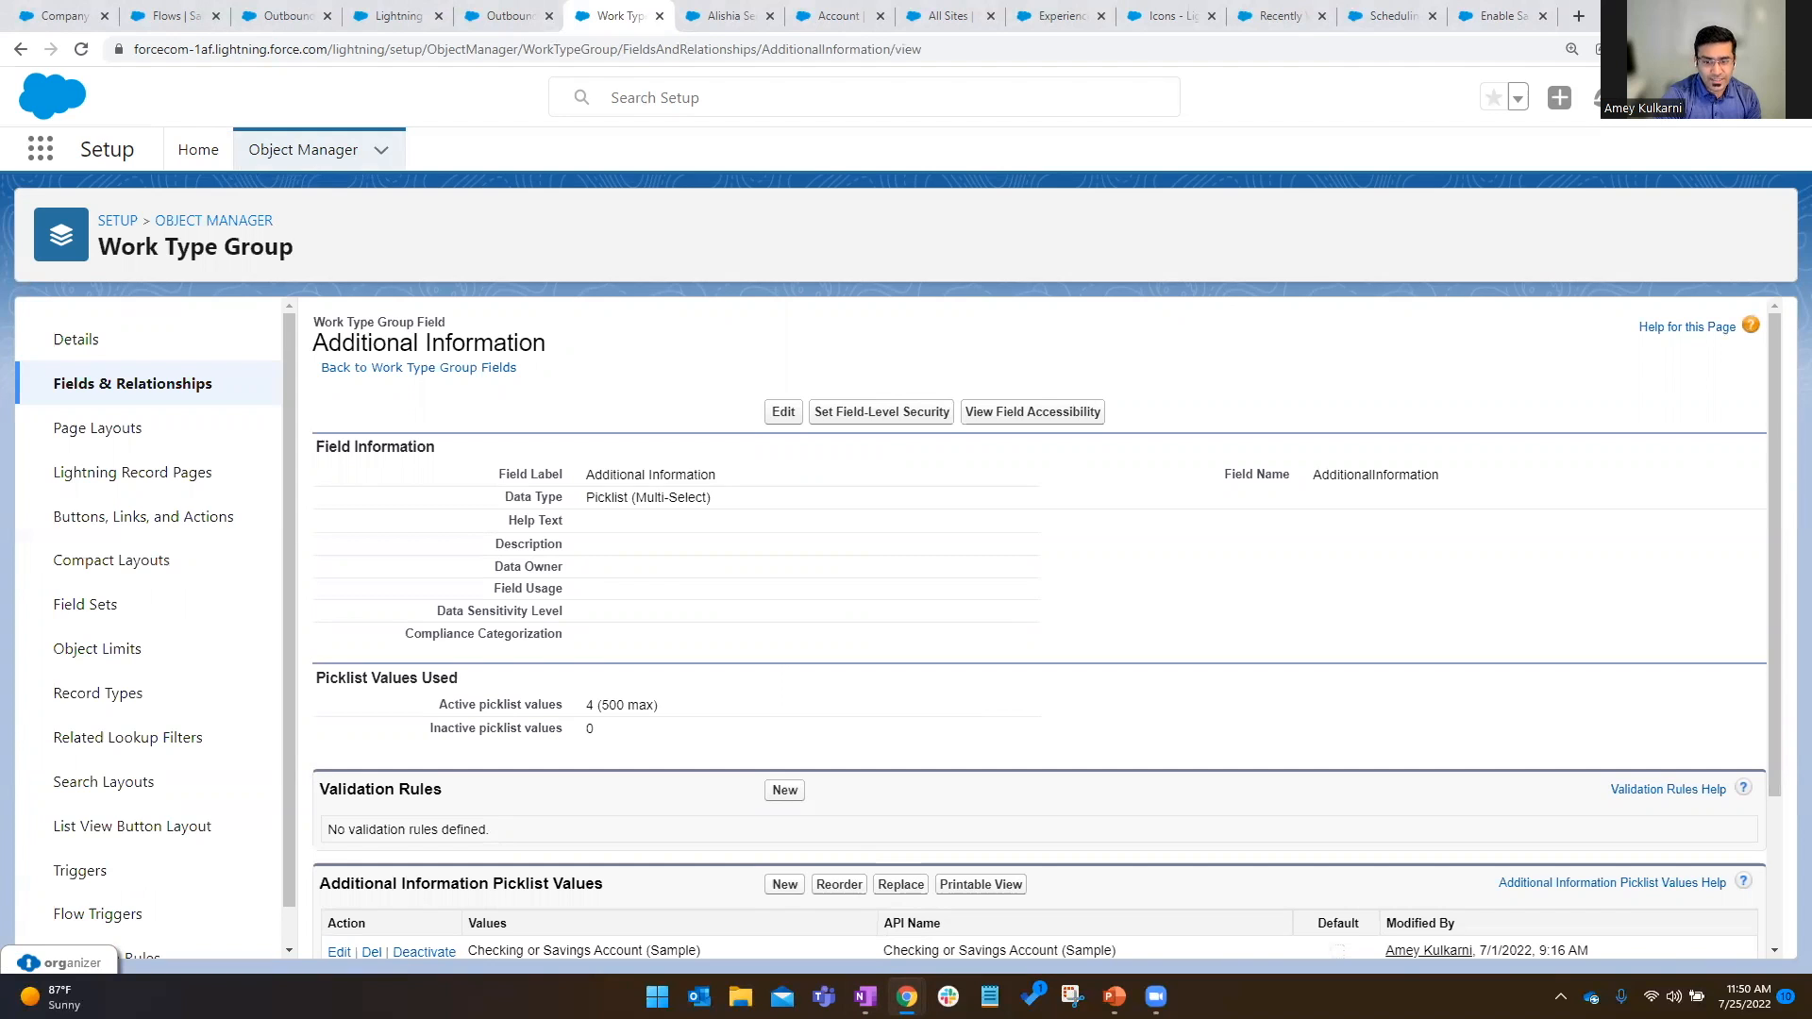
Search Setup for "Skill" and open the Salesforce Scheduler Skills page to view the defined skills.
left_click(198, 154)
left_click(178, 218)
type("Skill")
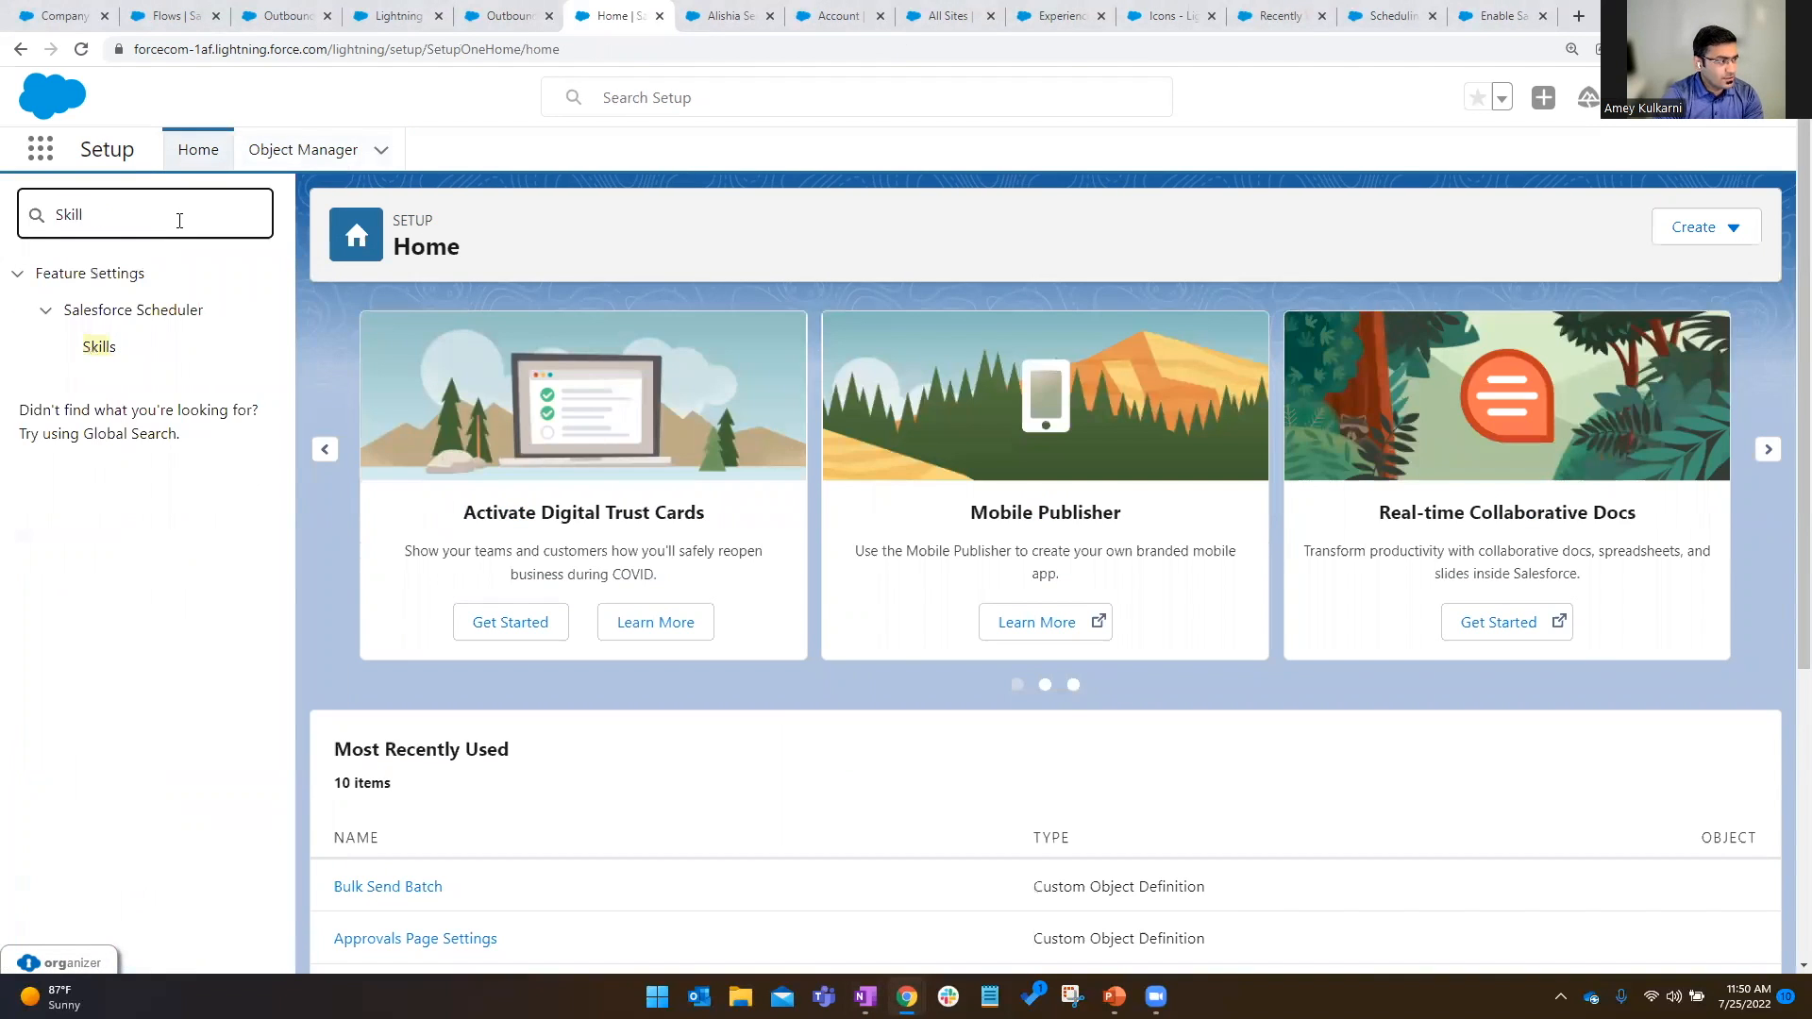
left_click(103, 347)
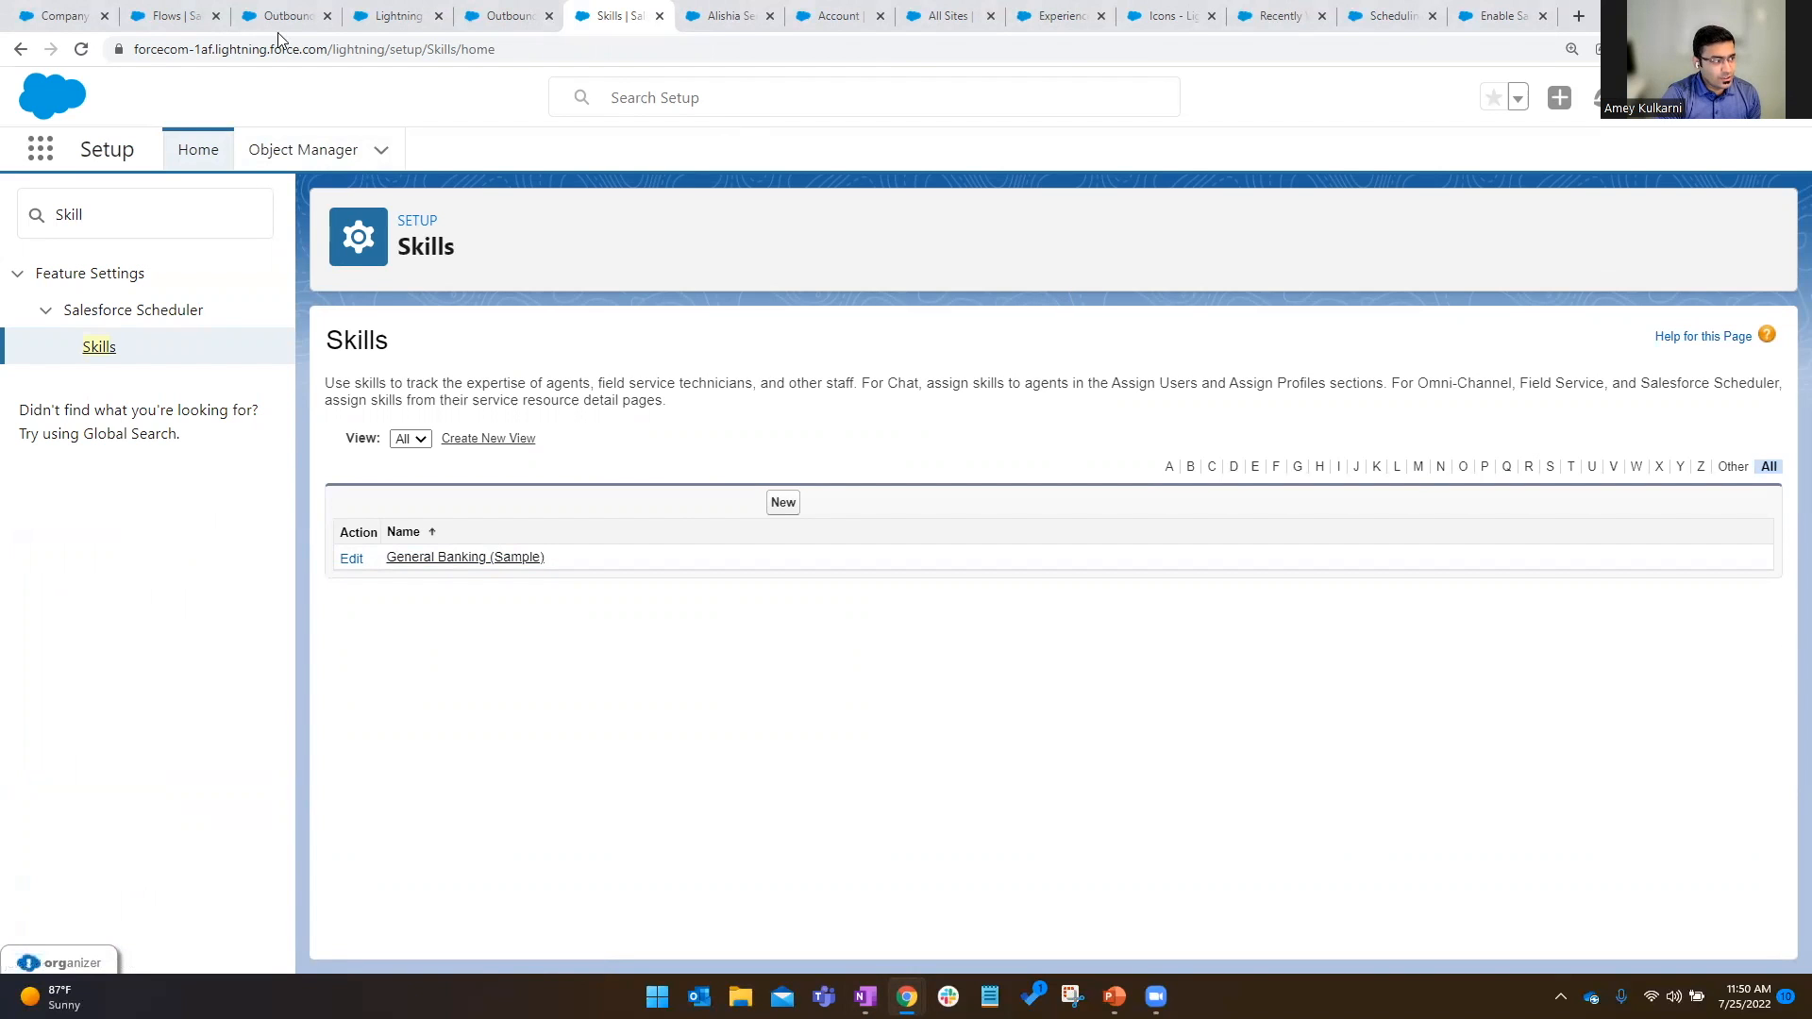
Start a new operating hours record named Central Hours, described as "Dallas Location Hours for Apex Hours Demo", in Central Daylight Time (America/Chicago).
left_click(394, 16)
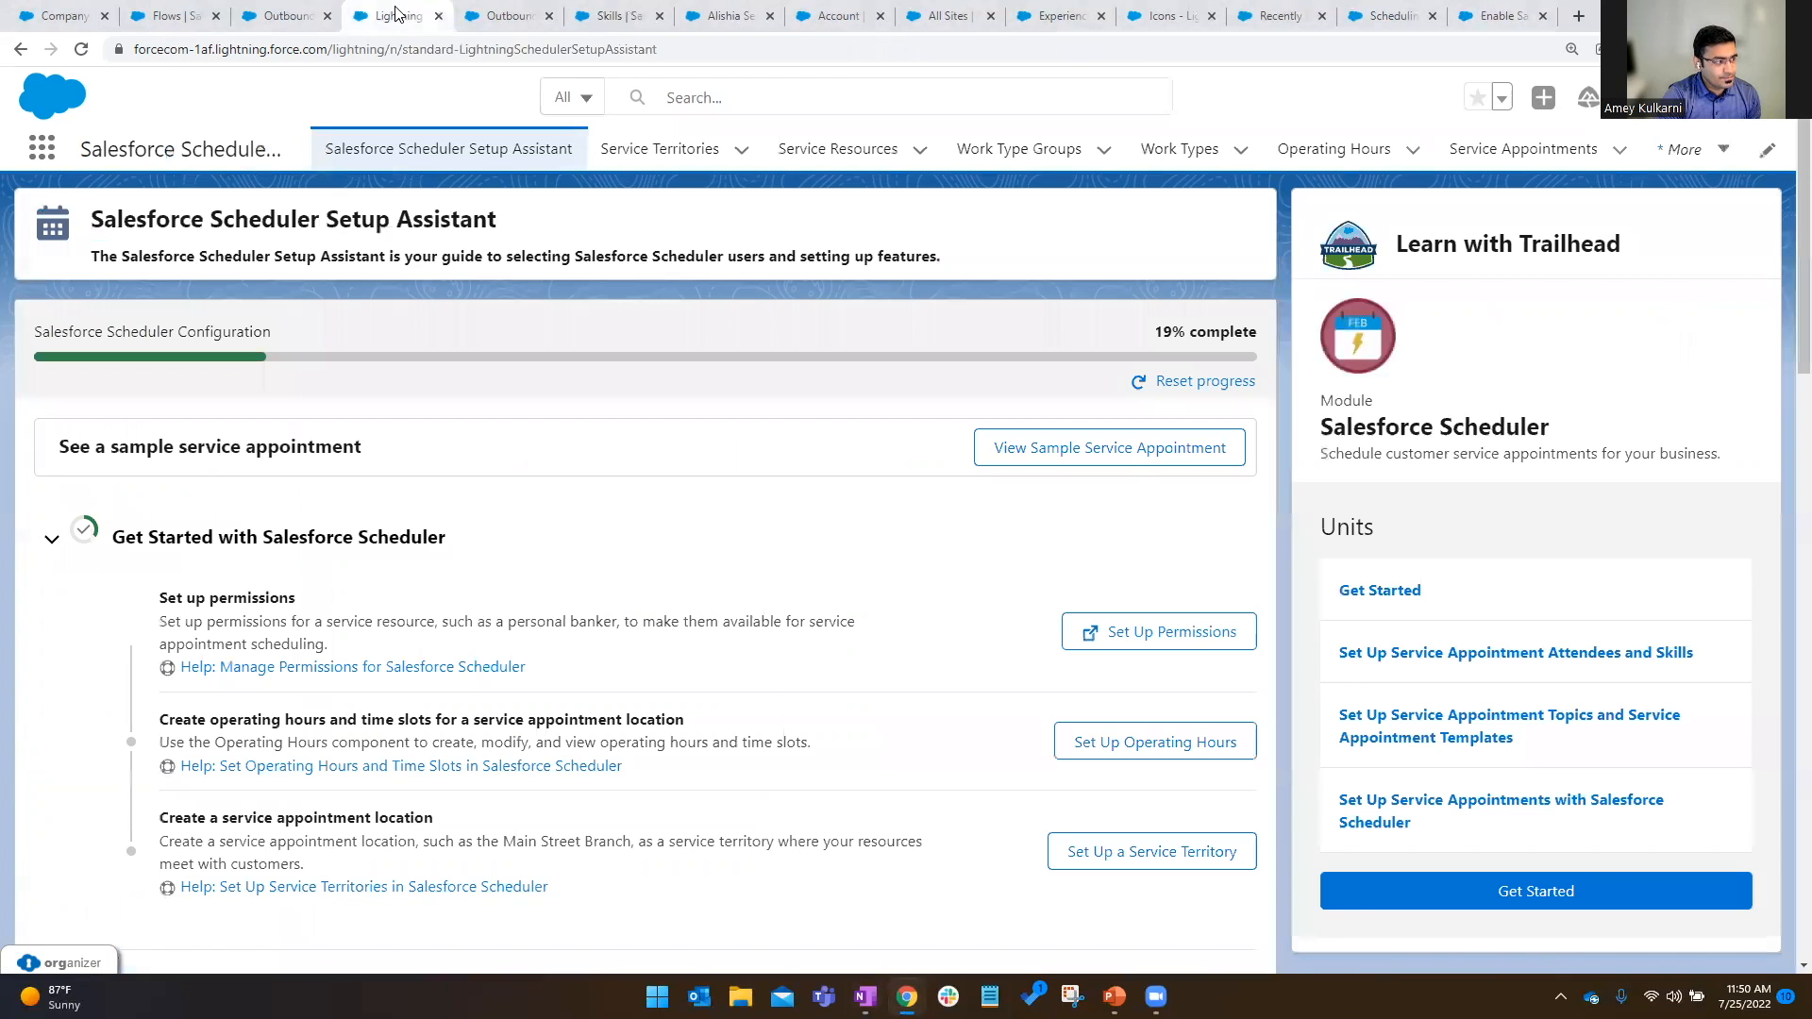
left_click(1346, 167)
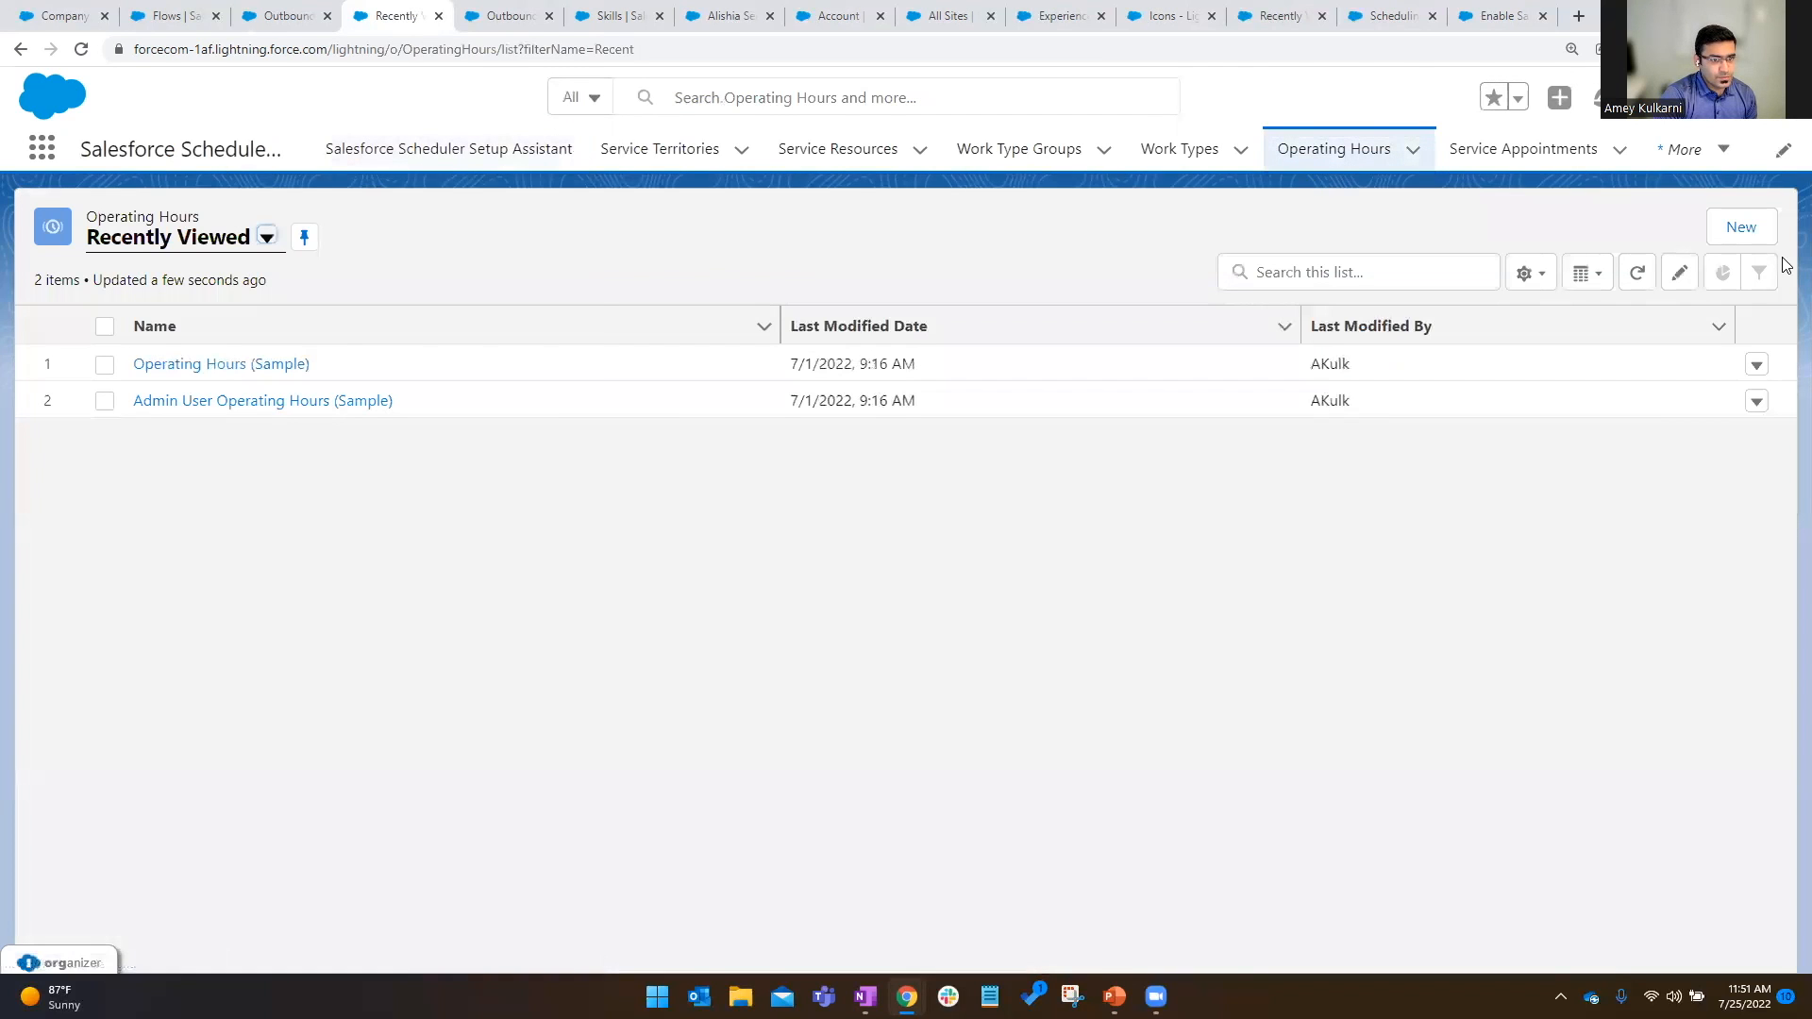
left_click(1746, 231)
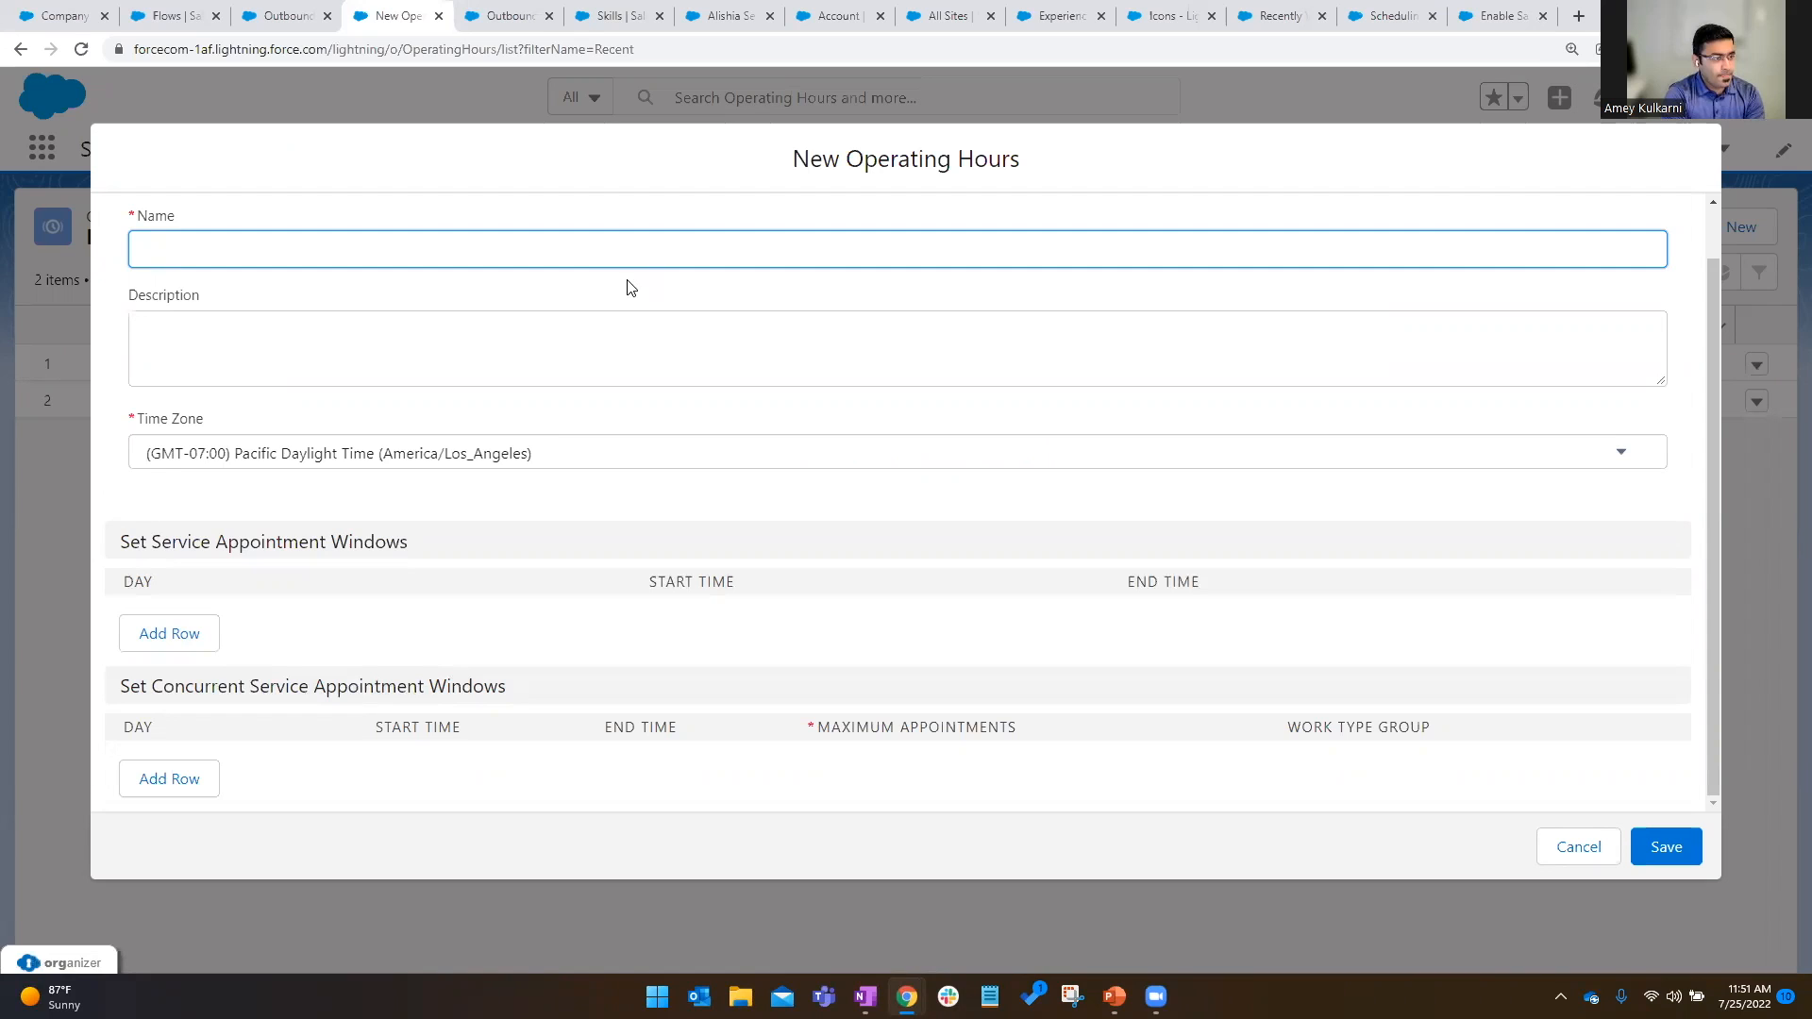
type("Central Hours")
left_click(582, 352)
type("Dallas Location Hours for Apex Hours Demo")
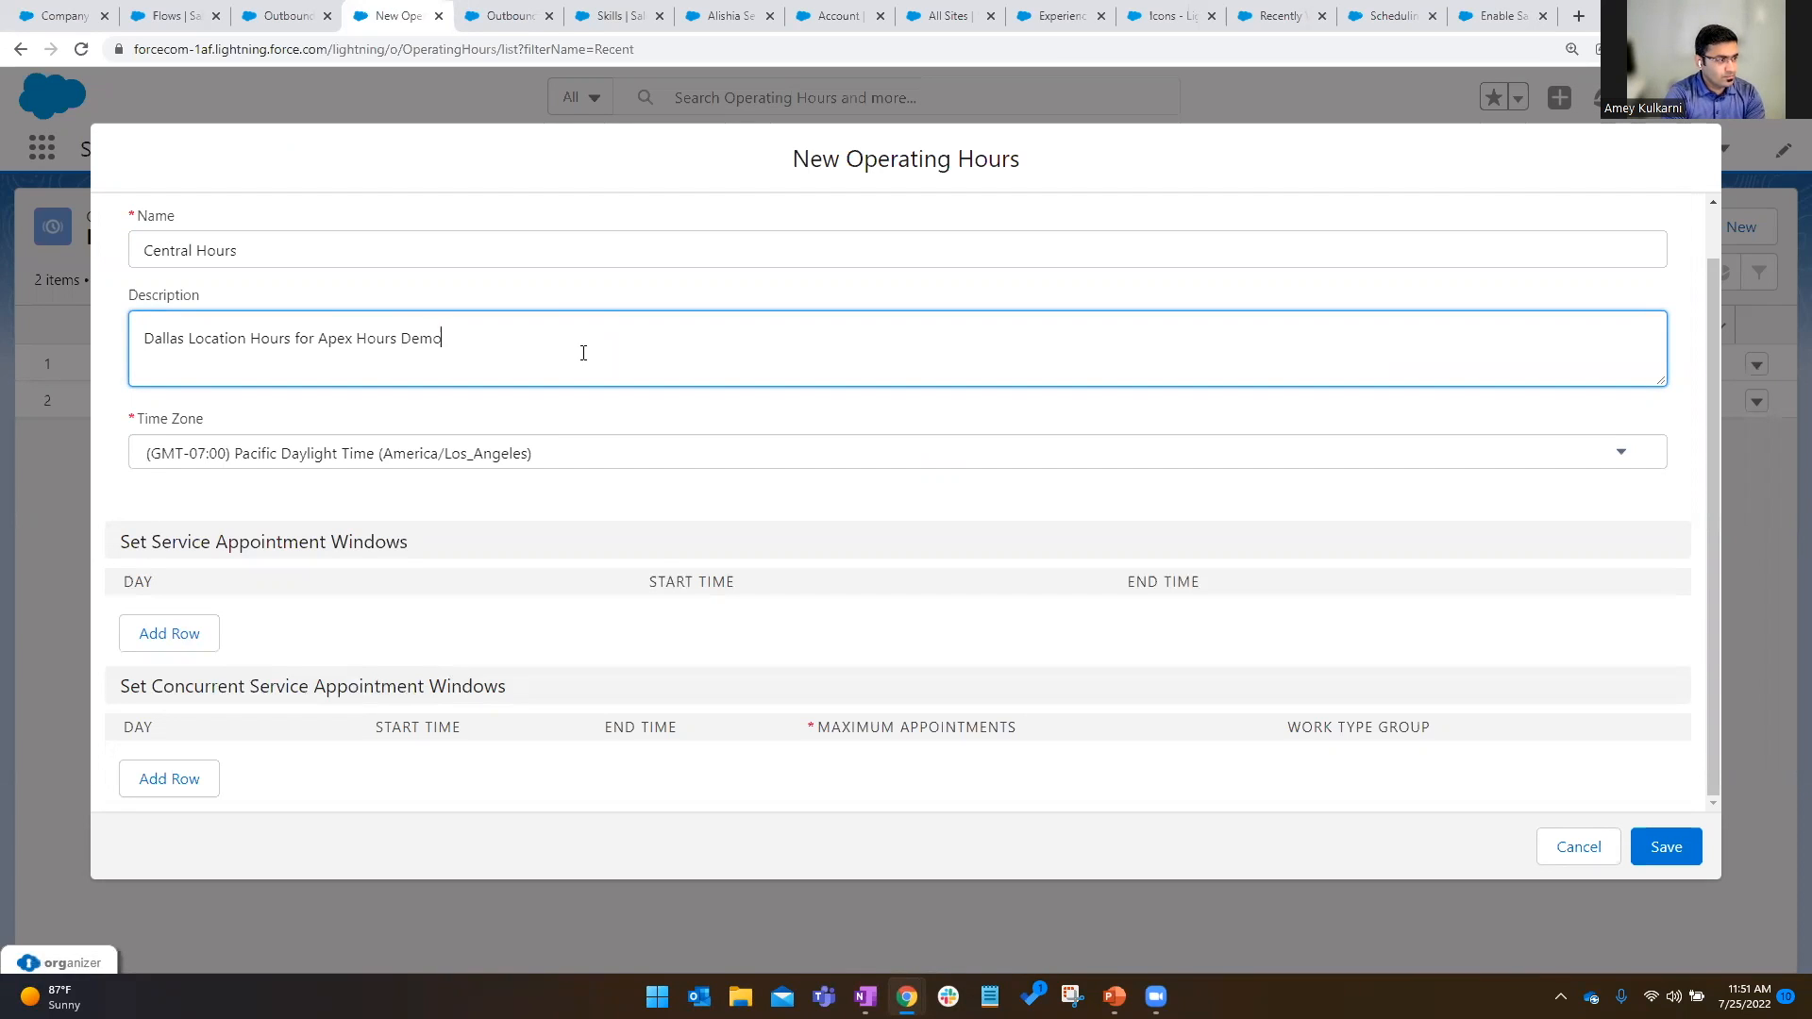
left_click(585, 450)
left_click(533, 576)
Add service appointment windows to Central Hours for Monday through Friday, each from 9:00 AM to 4:30 PM.
left_click(175, 634)
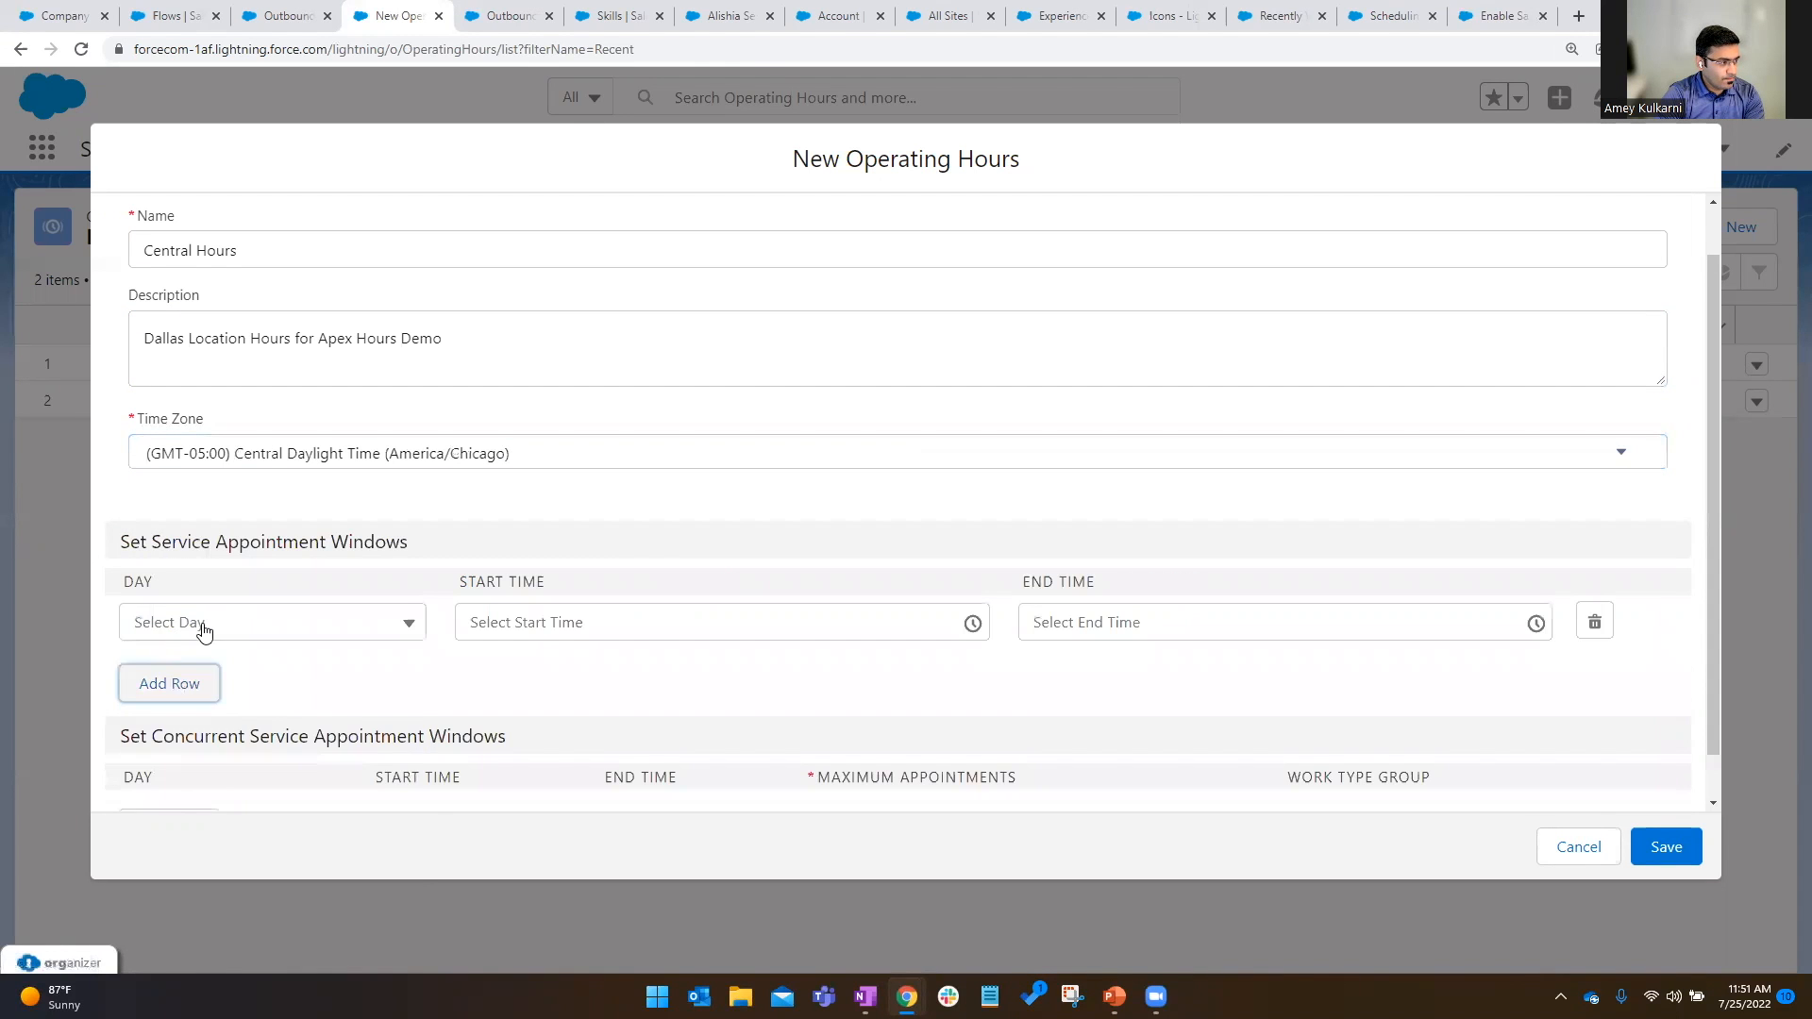
left_click(197, 624)
left_click(203, 712)
left_click(519, 624)
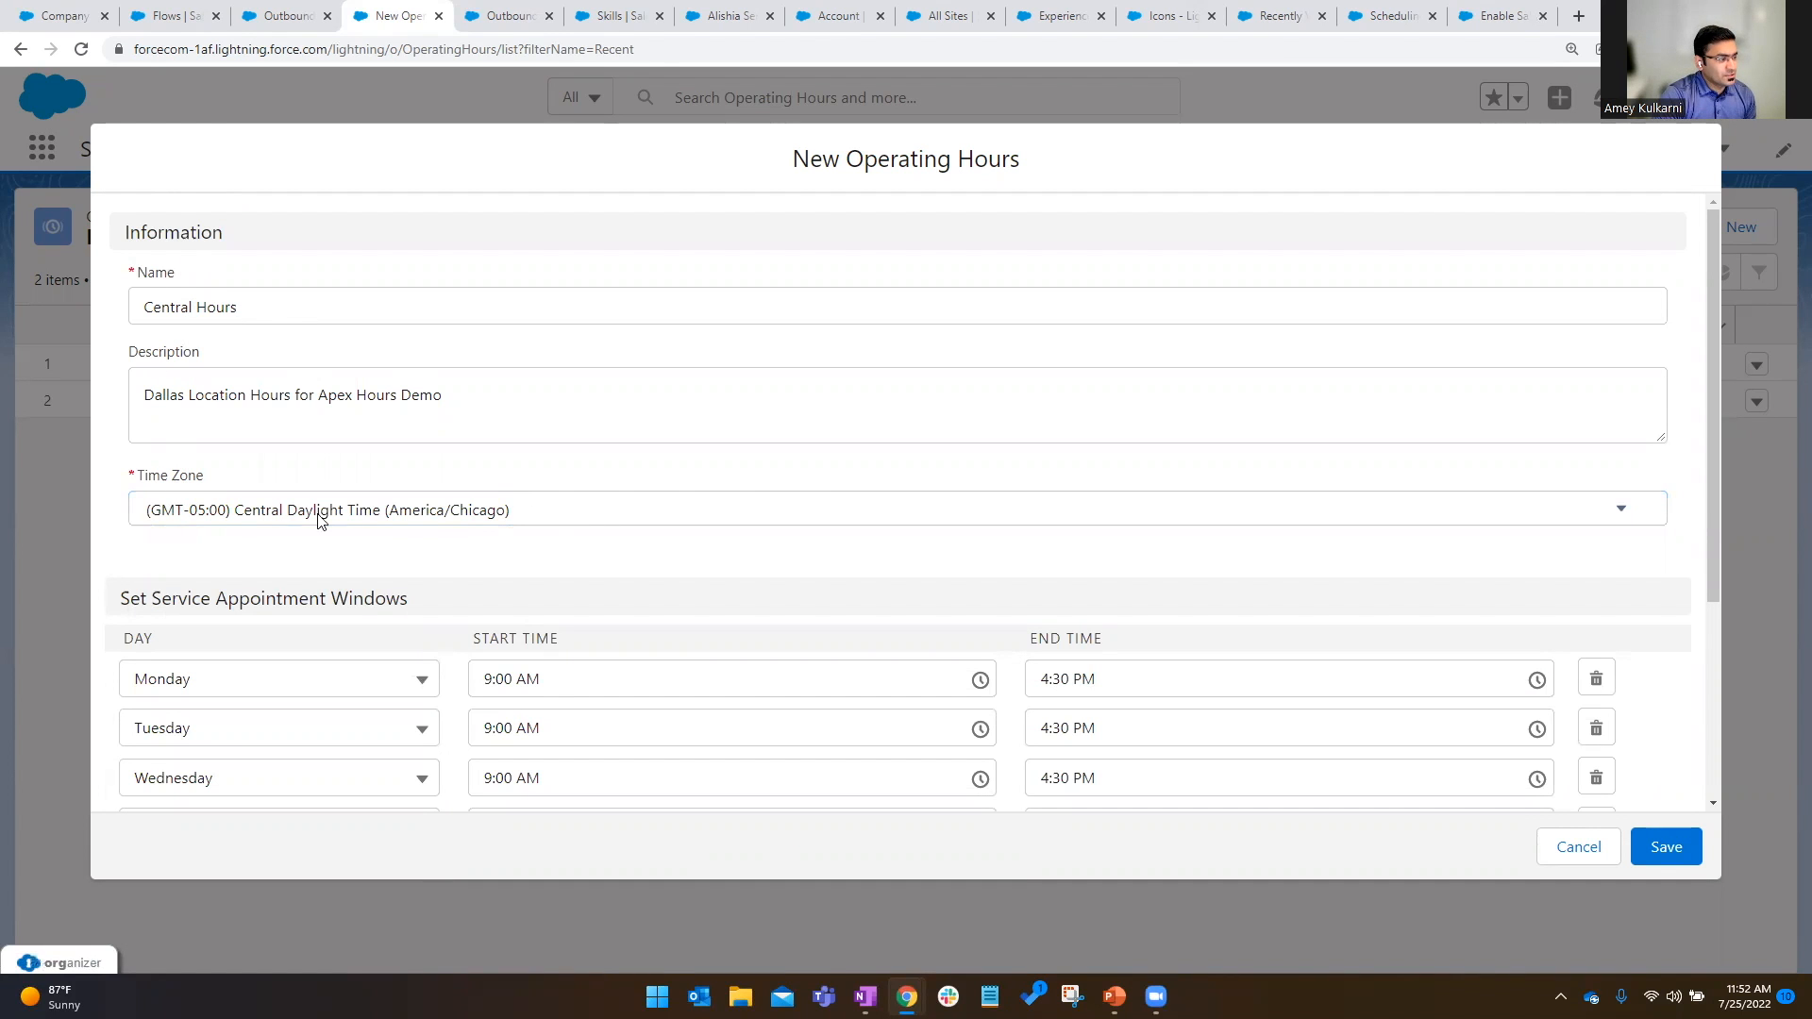
scroll(288, 630, "down", 1)
scroll(288, 631, "down", 2)
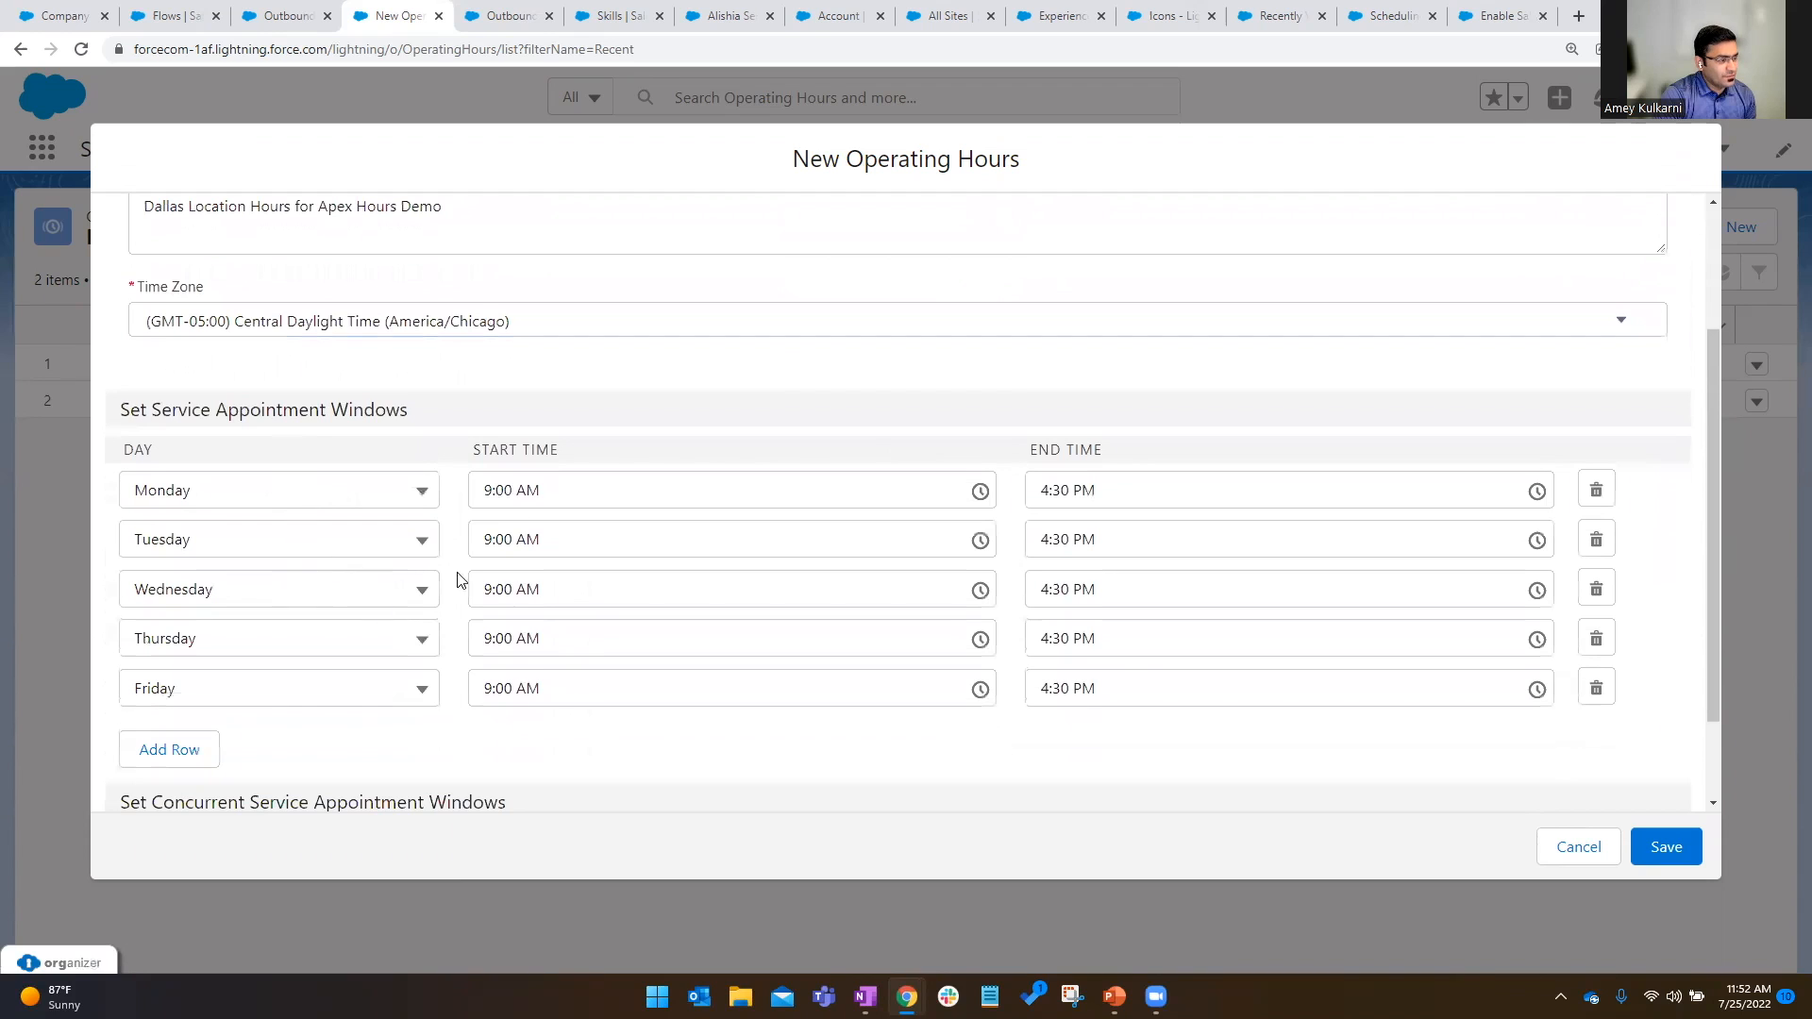
Set Friday's end time to 4:00 PM and save the Central Hours record.
scroll(1038, 691, "down", 1)
left_click(1054, 596)
type("0")
left_click(970, 640)
left_click(1667, 848)
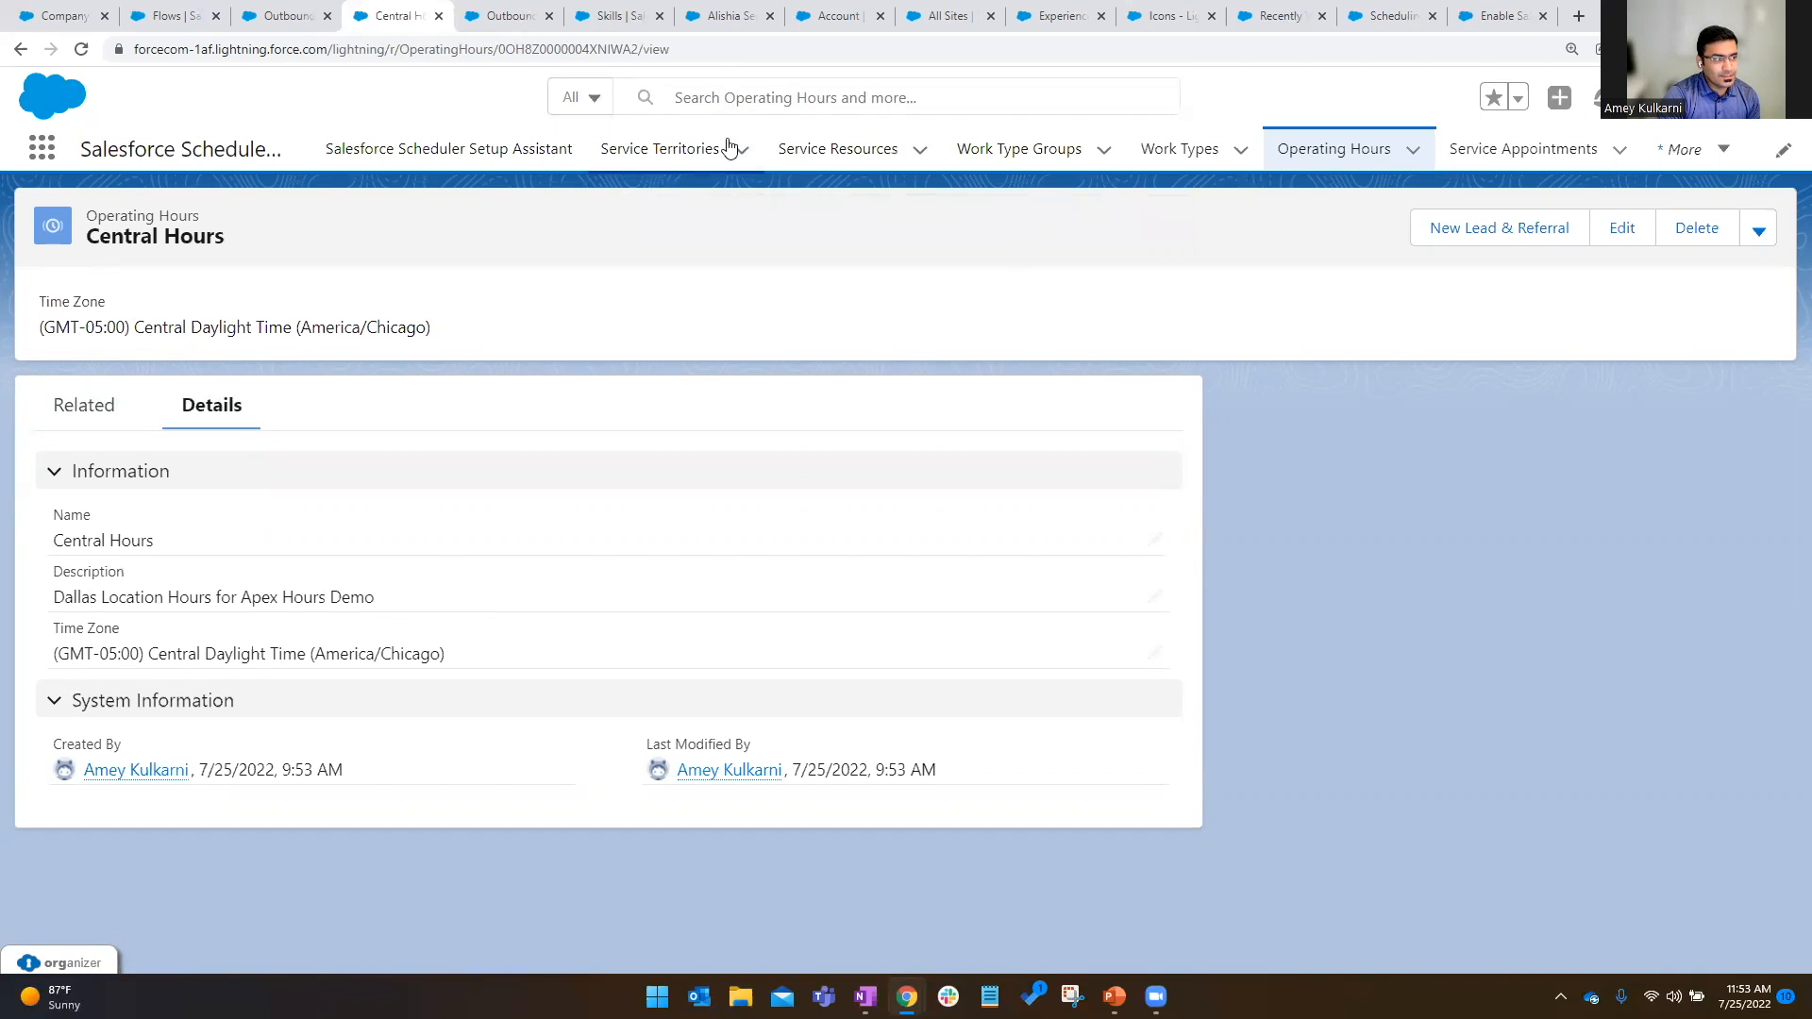
Start a new service territory named Dallas Convention Center, using Central Hours as its operating hours, and make it active.
left_click(696, 156)
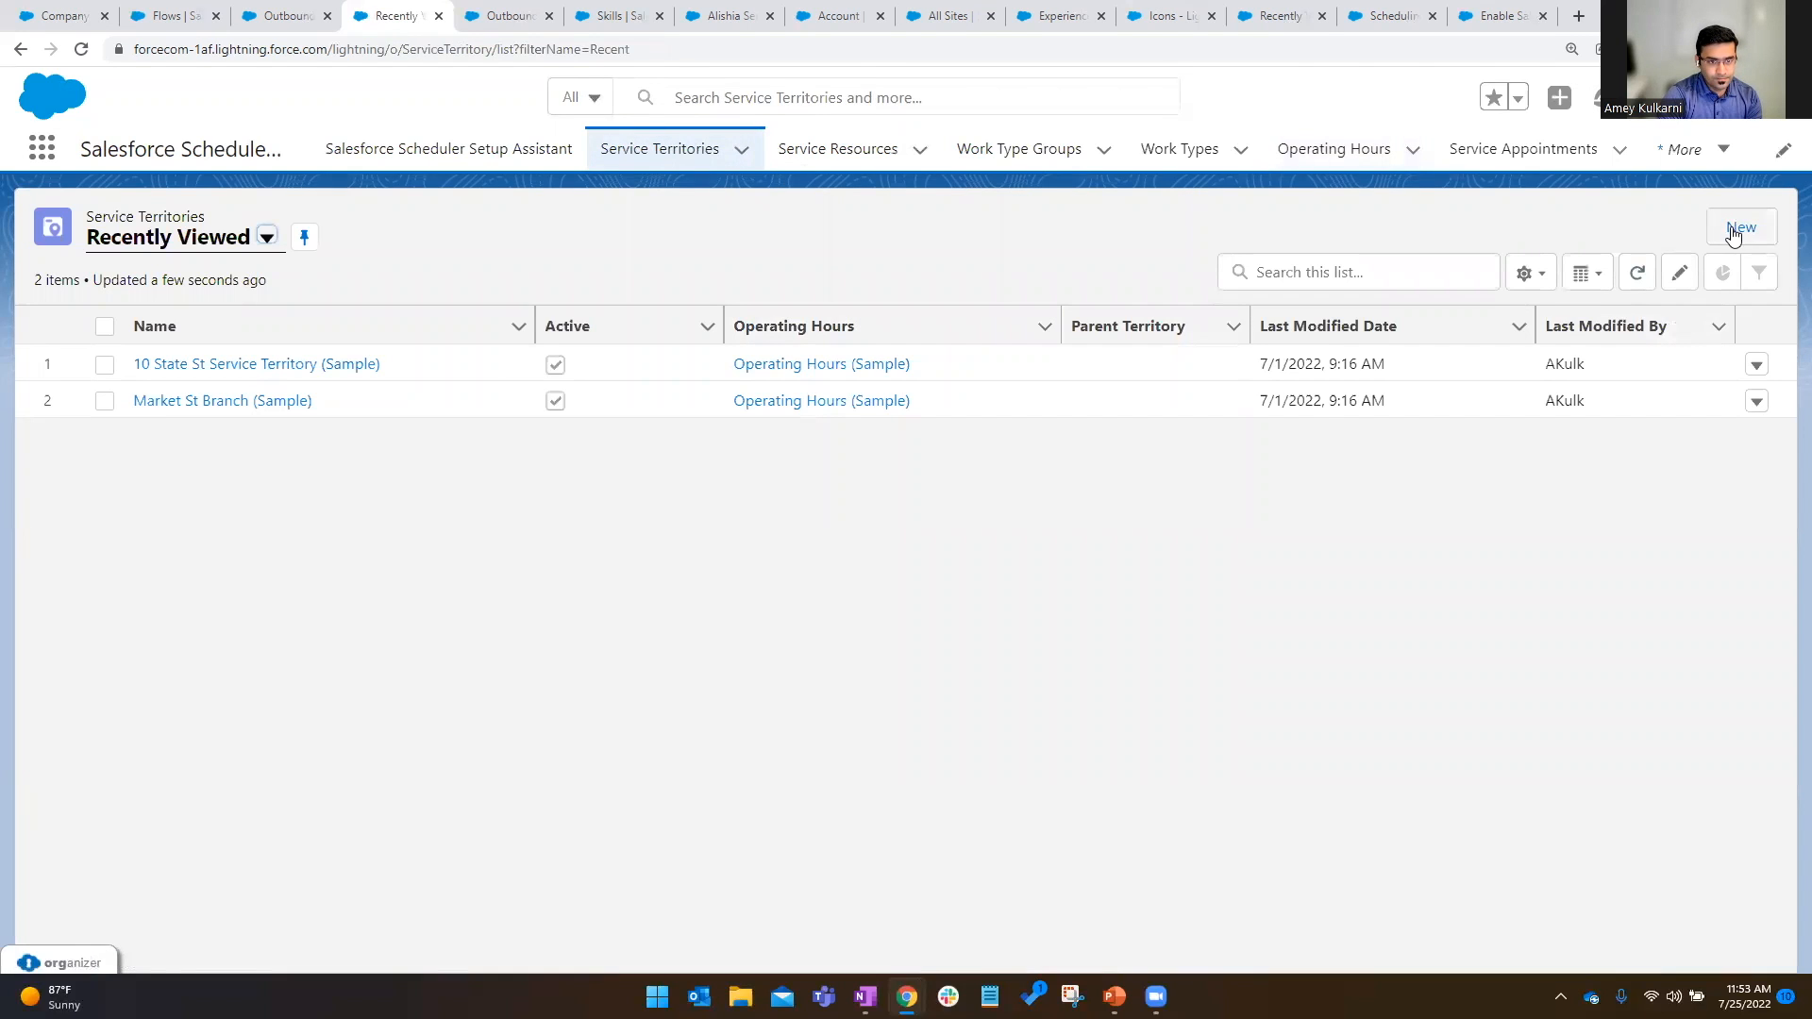
left_click(1737, 233)
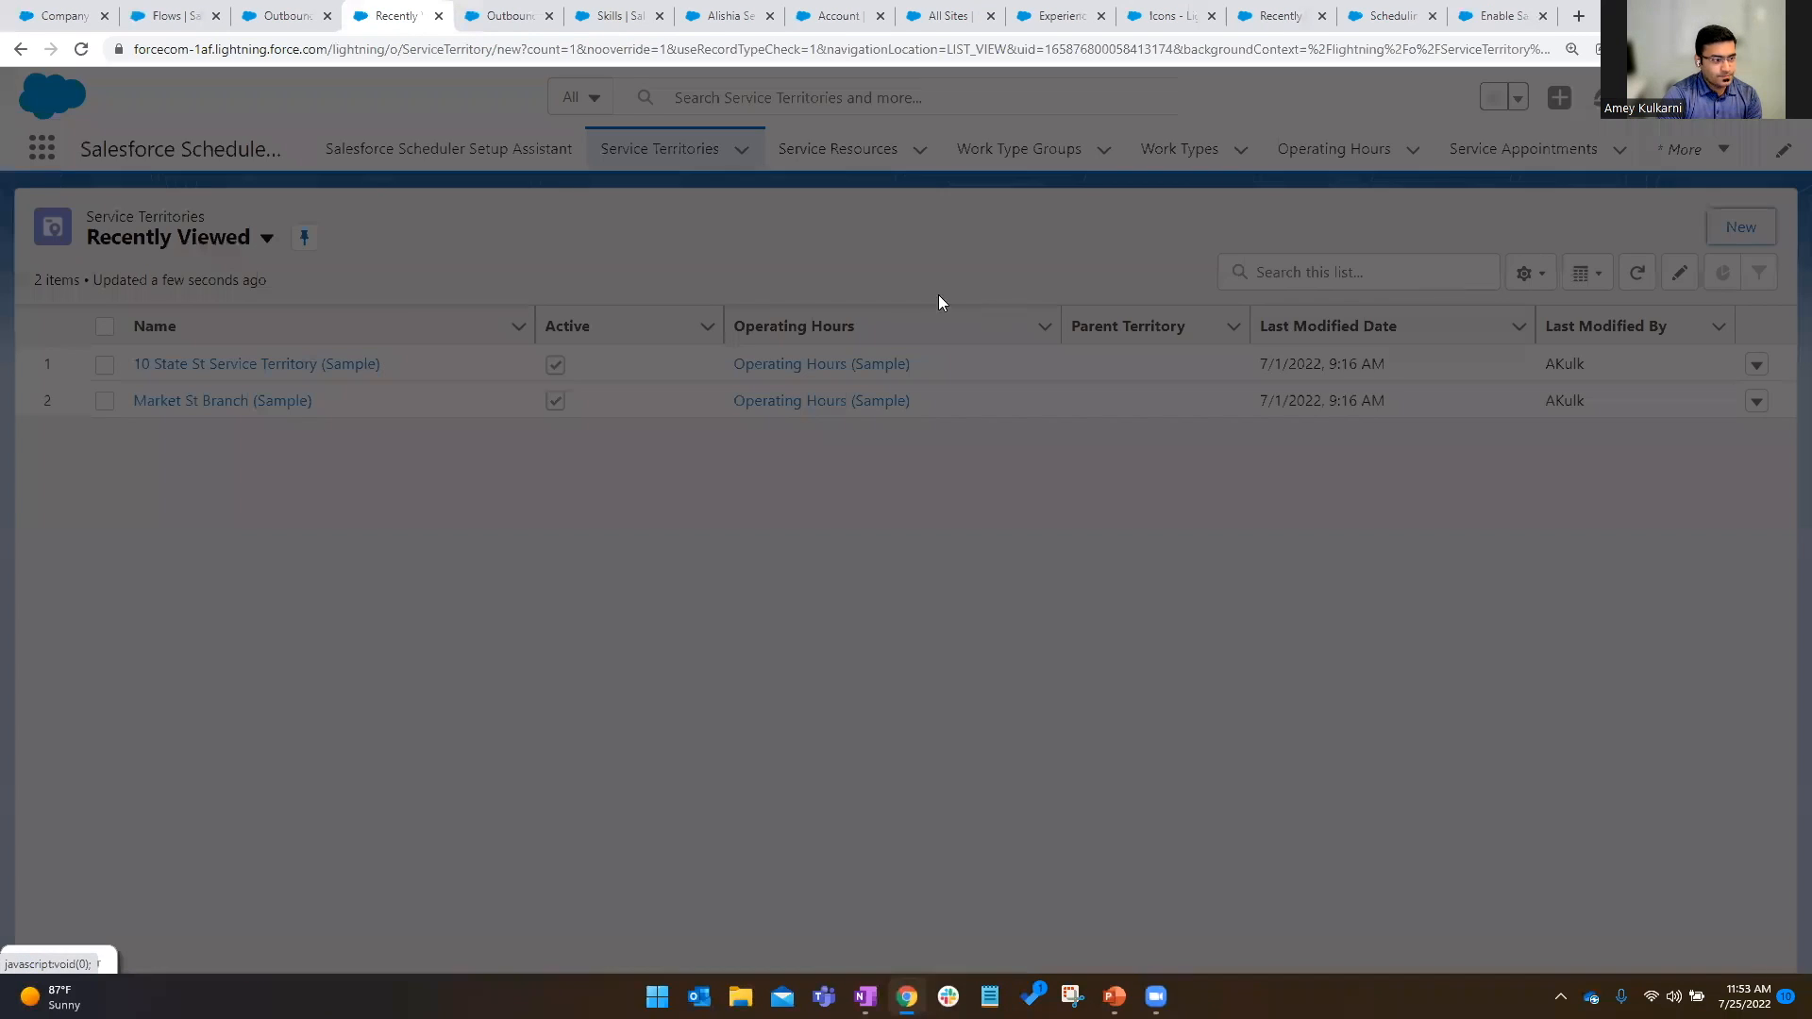
type("Dallas Convention Cetn")
type("nter")
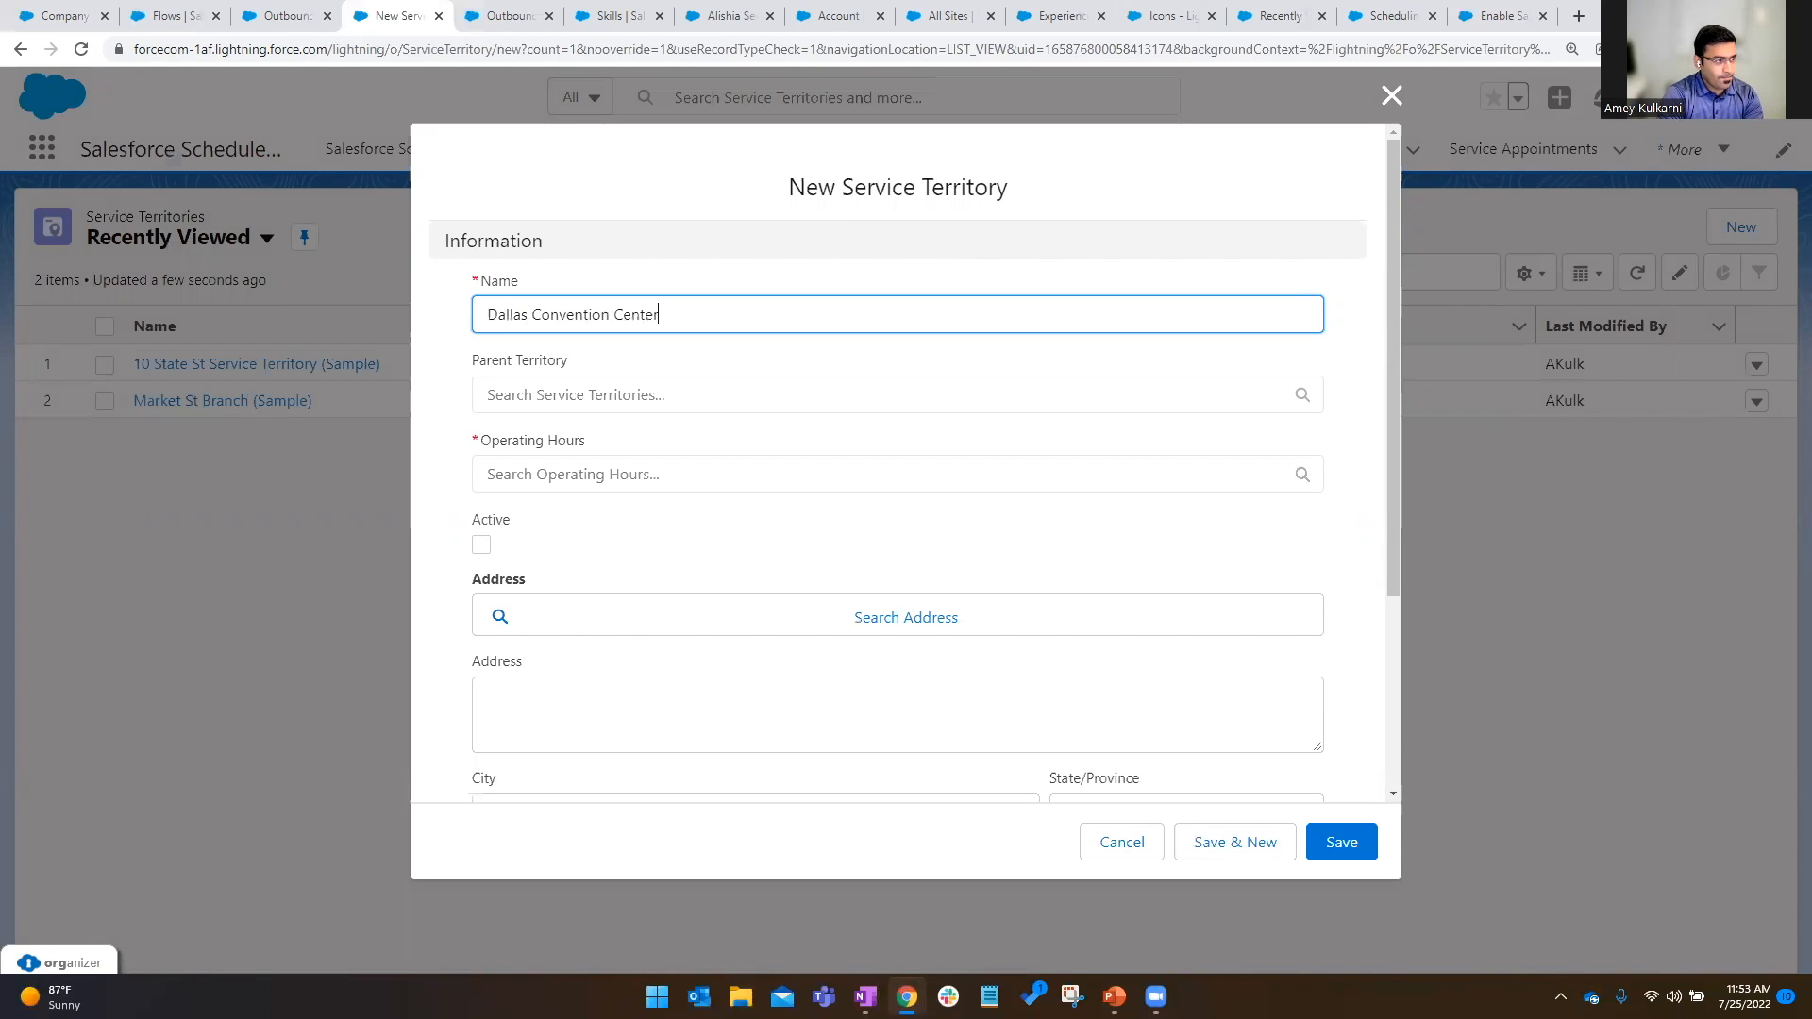
left_click(780, 472)
left_click(704, 540)
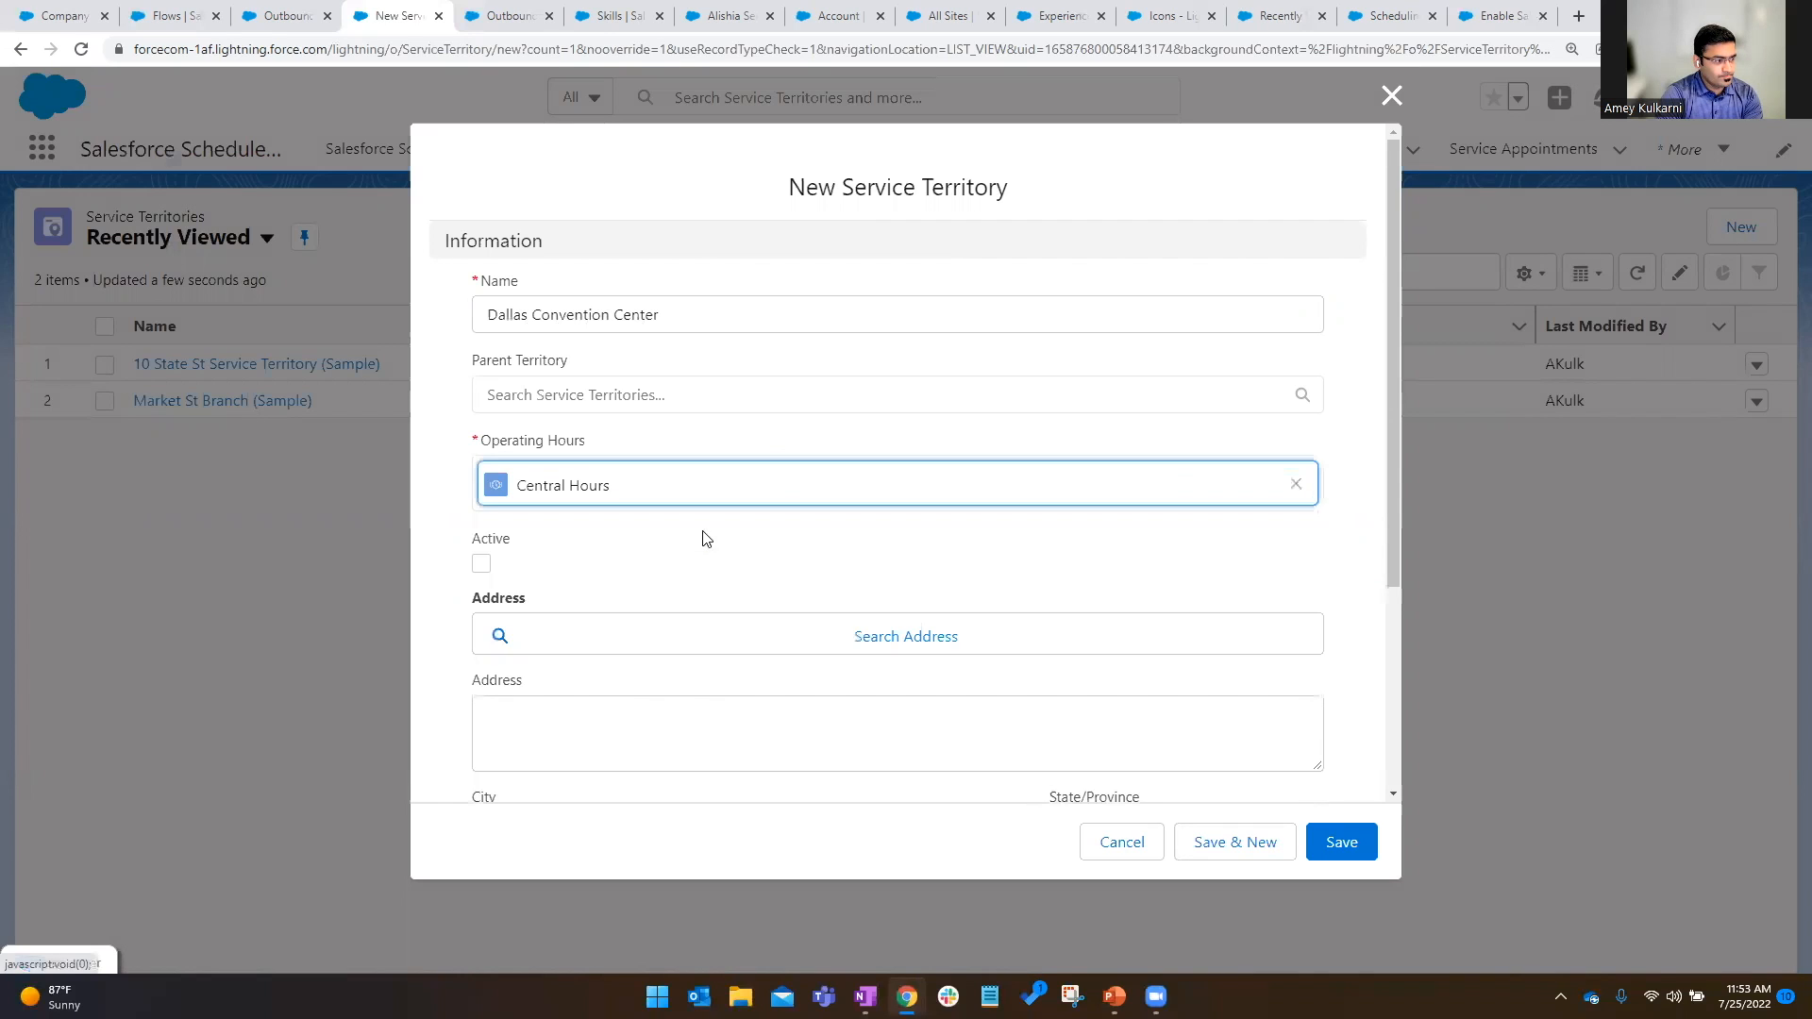
left_click(482, 564)
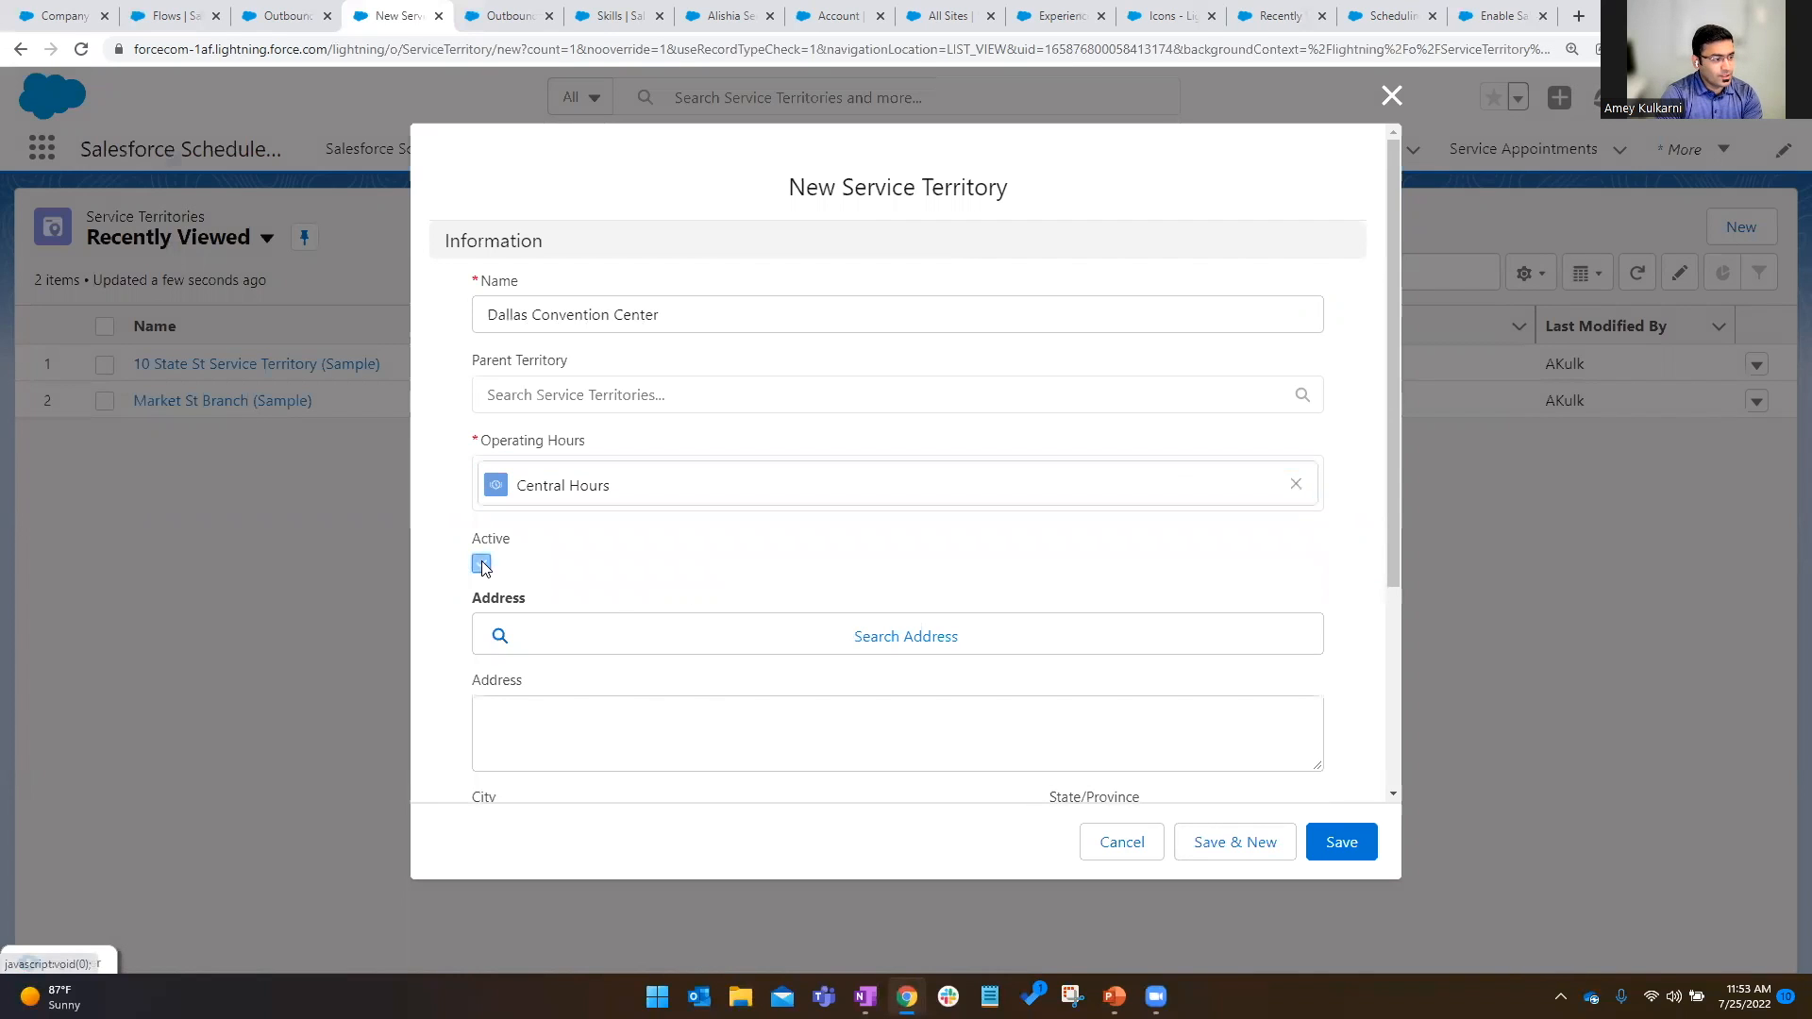
Fill in the territory's full address, describe it as "Dallas location created for Apex Hours", and save the record.
left_click(657, 756)
type("65")
type("0 S Griffin St")
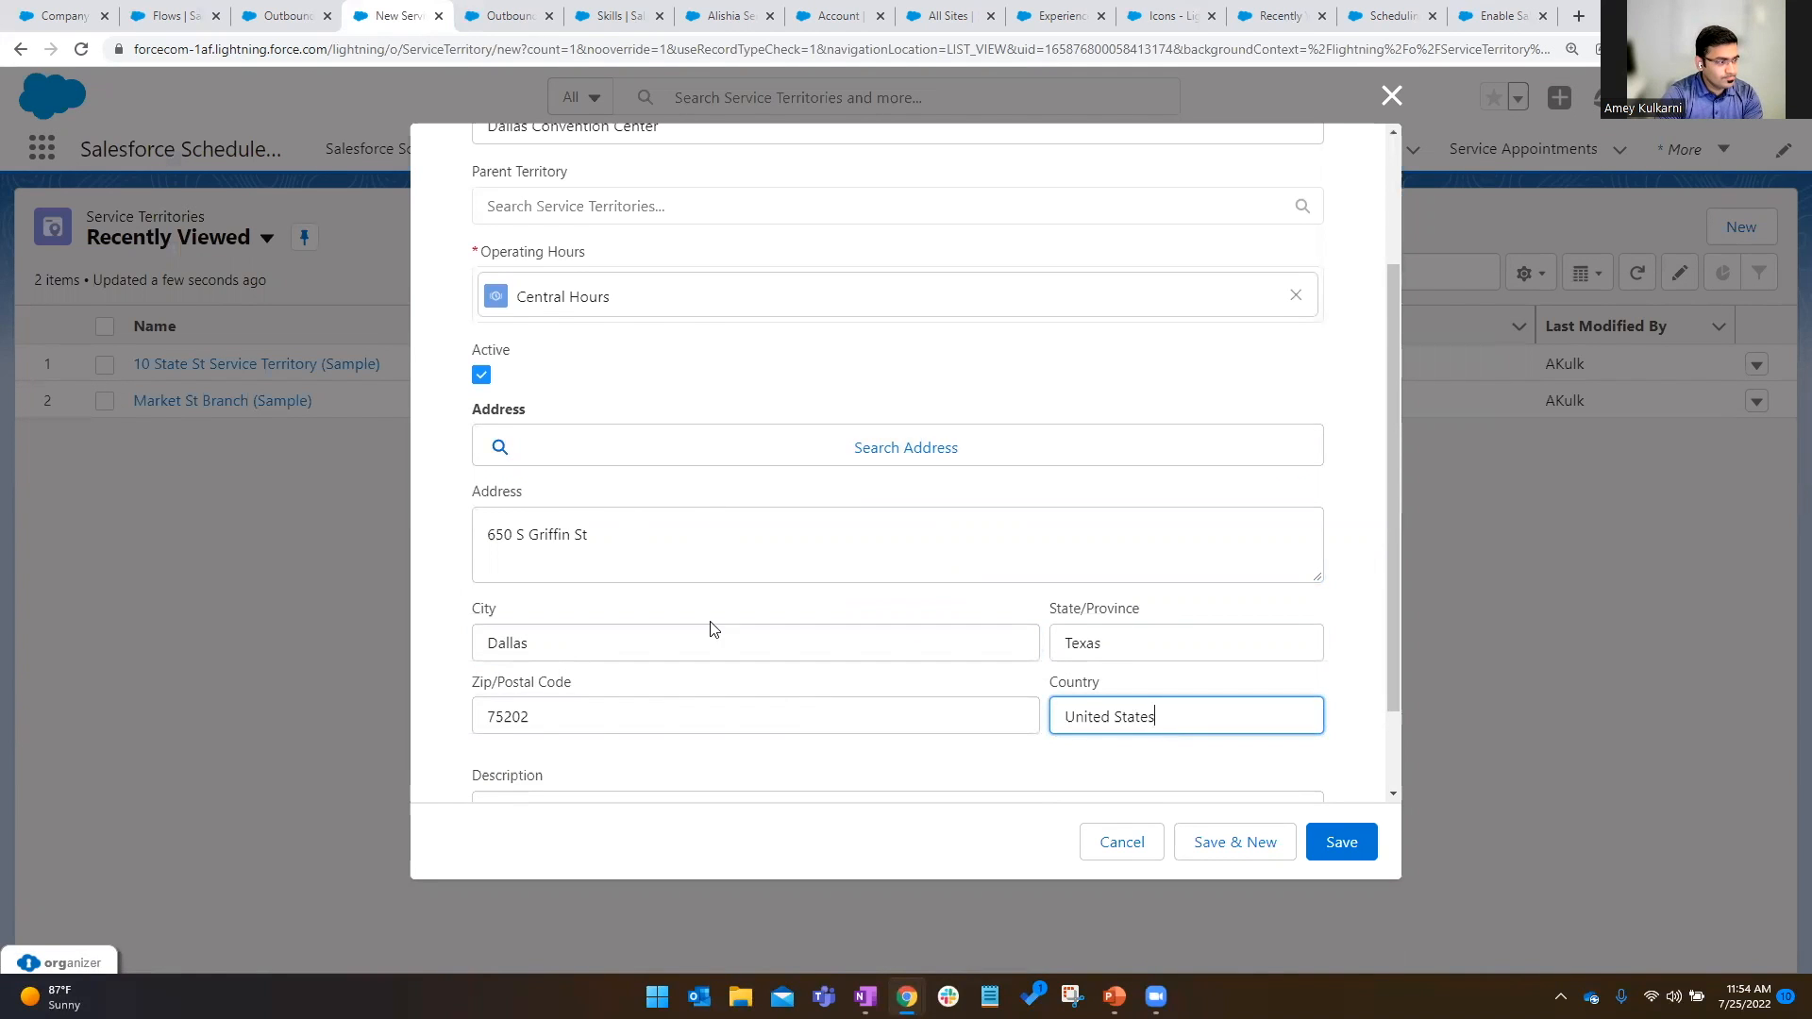
scroll(708, 626, "down", 2)
type("\"Dallas\" location created for Apex Hours")
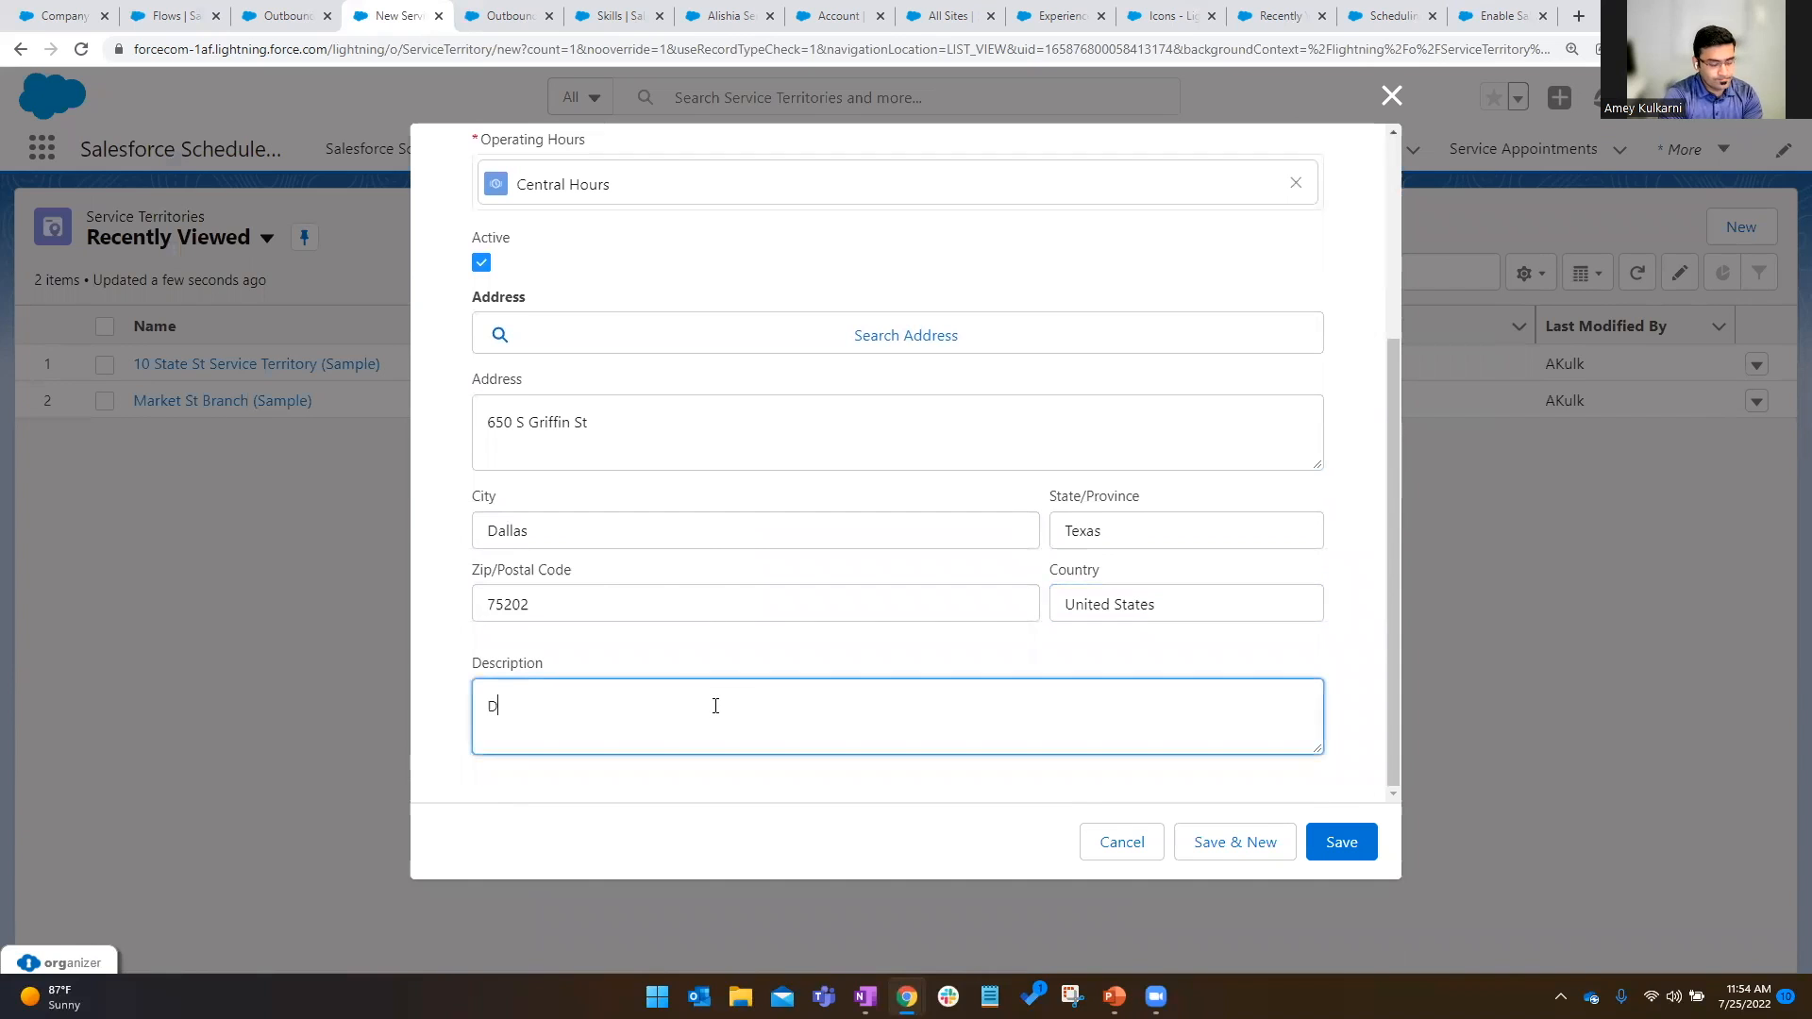
left_click(1351, 838)
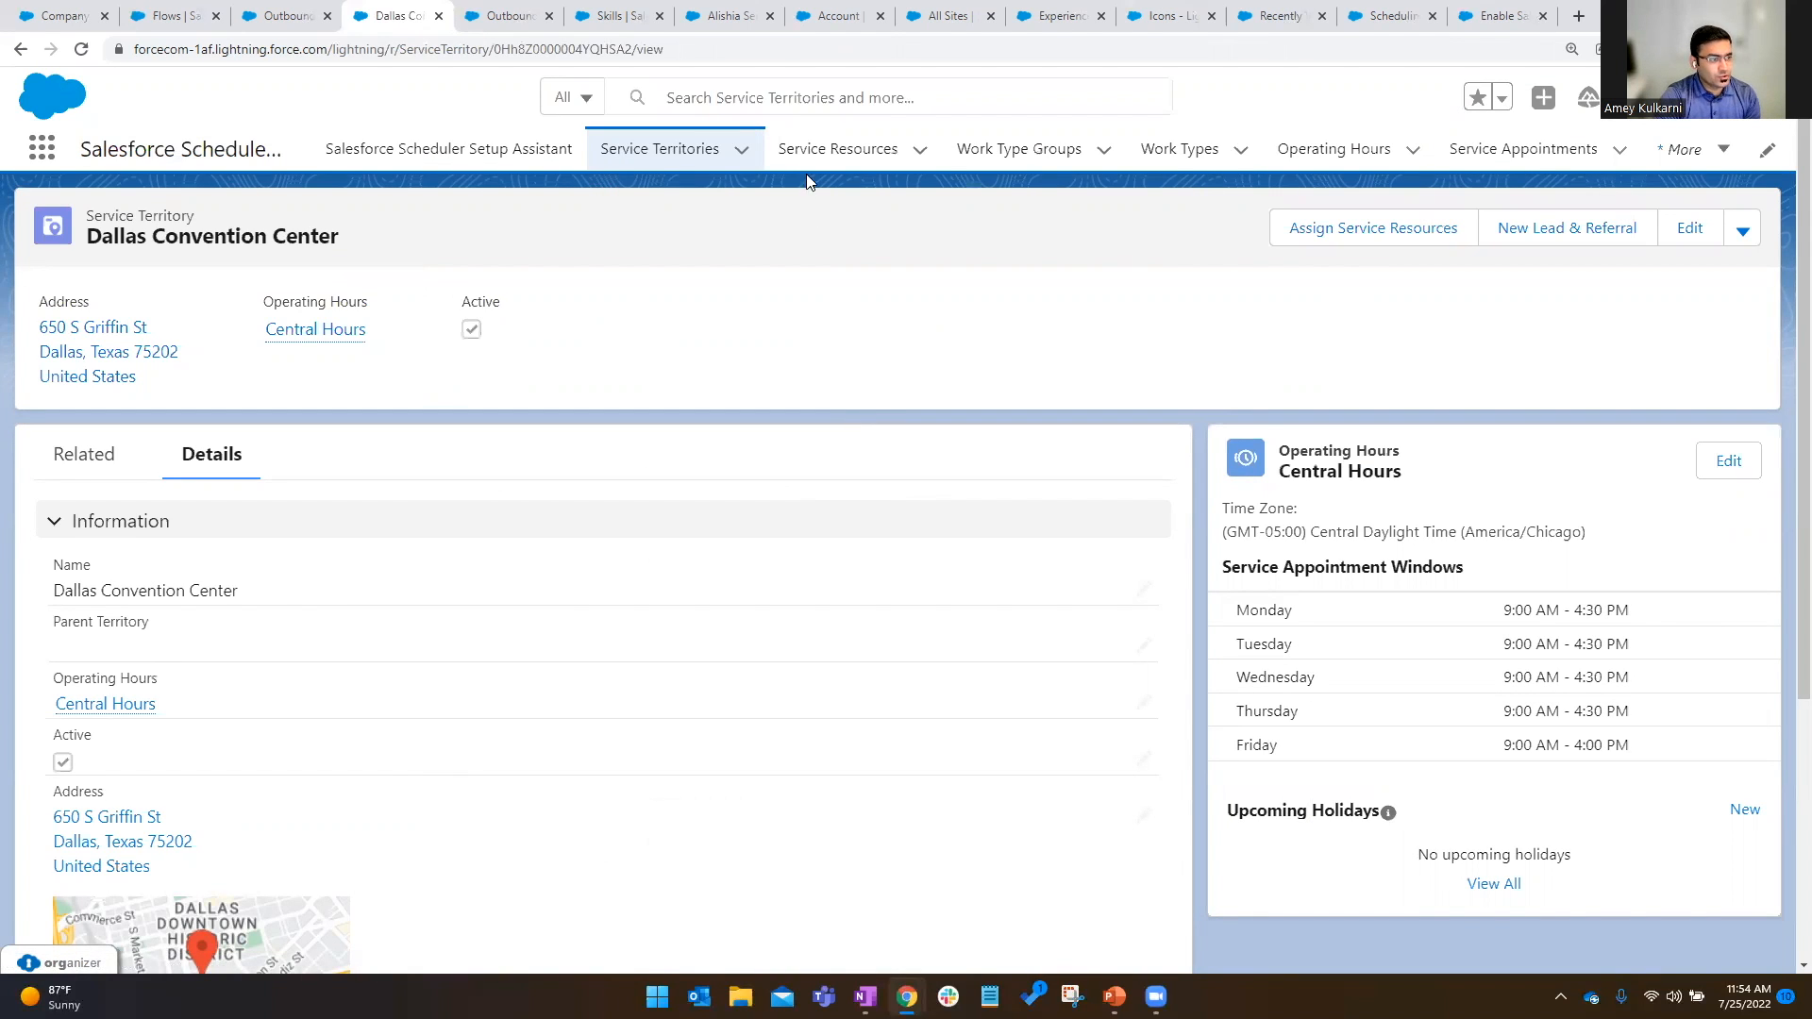
Start a new active service resource, entering the officer's first name followed by "(Loan Officer)" as its name.
left_click(821, 151)
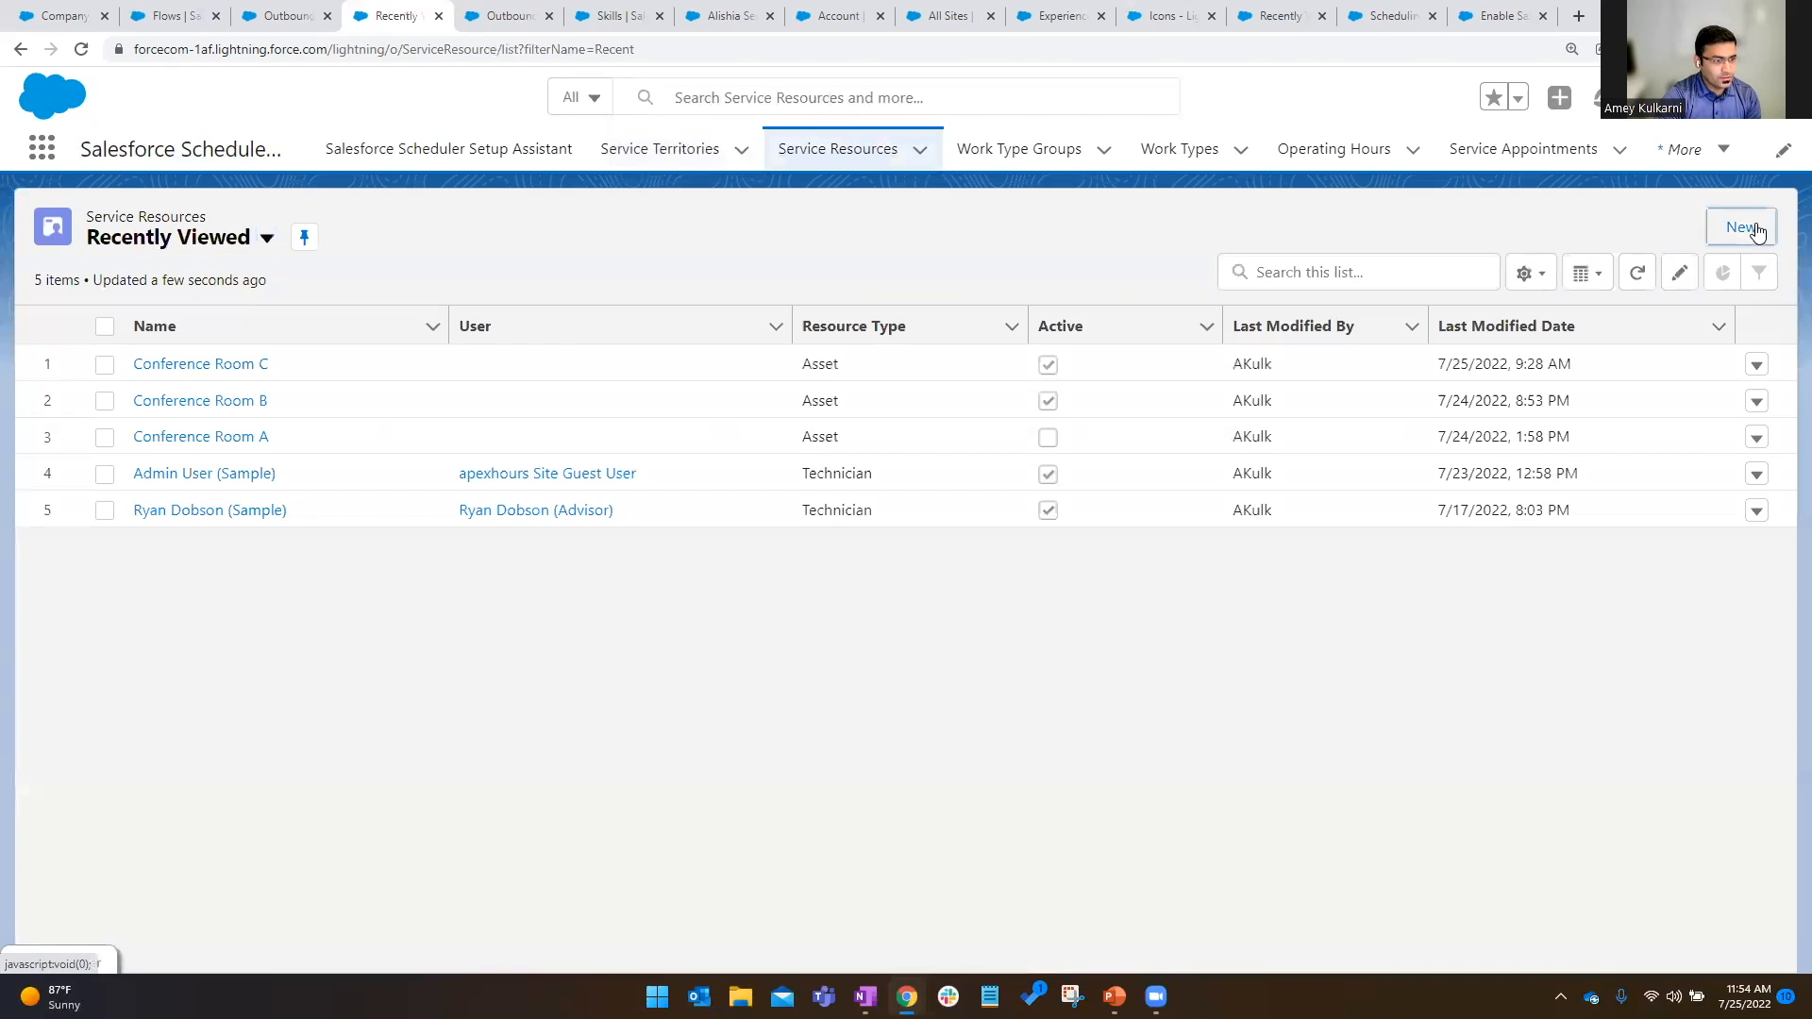
left_click(1754, 226)
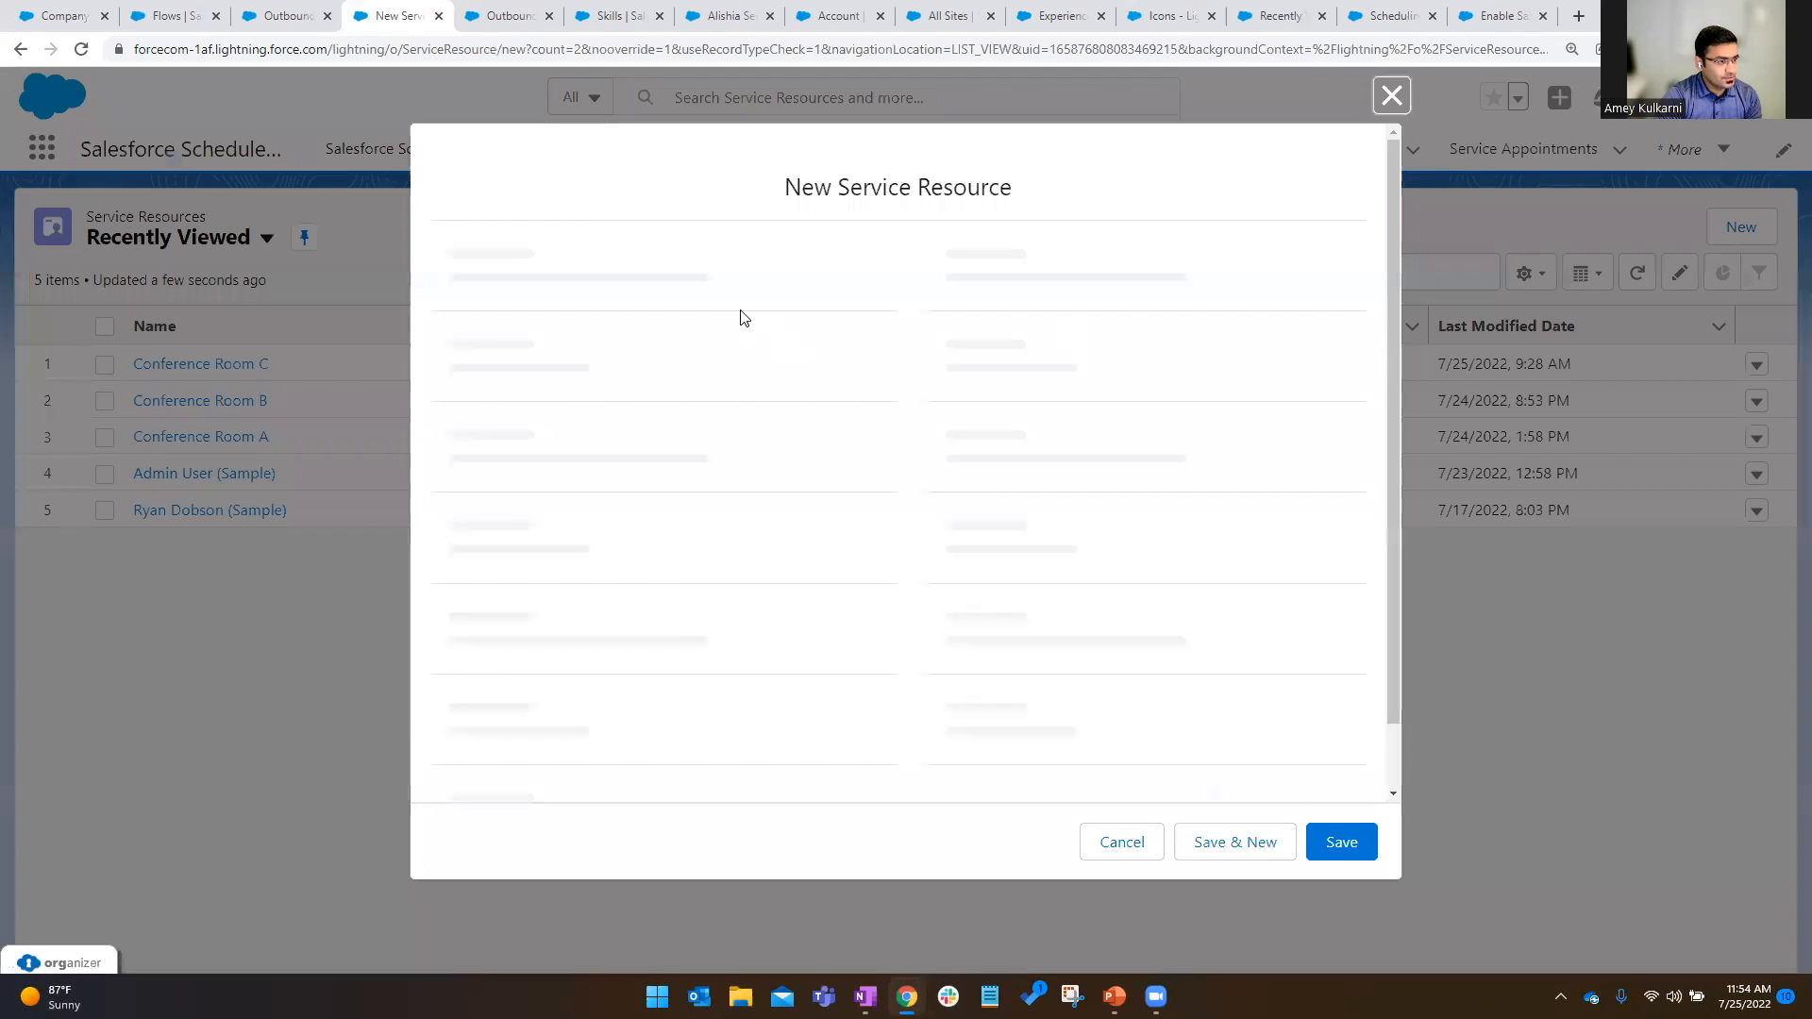
type("Amey (Loan Officer)")
left_click(934, 379)
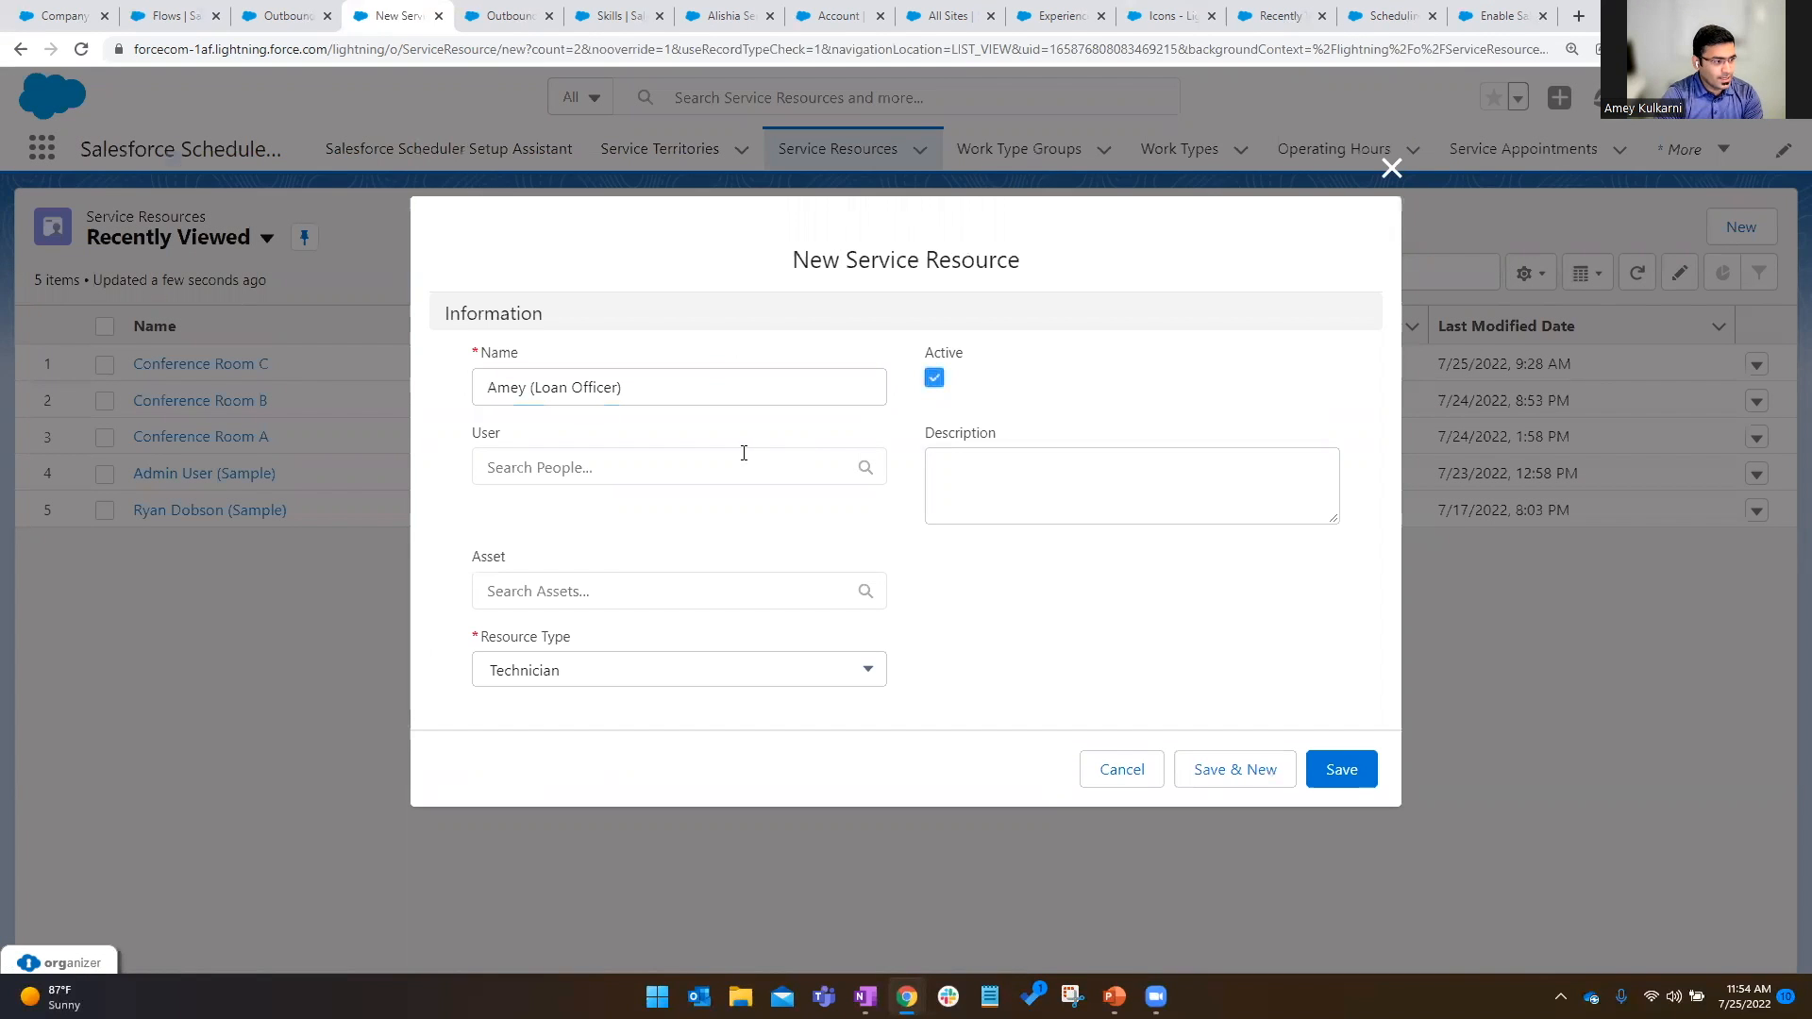
Link the resource to the loan officer's user, describe it as "Demo service resource for Apex Hours - Scheduler Demo", and save it.
left_click(740, 457)
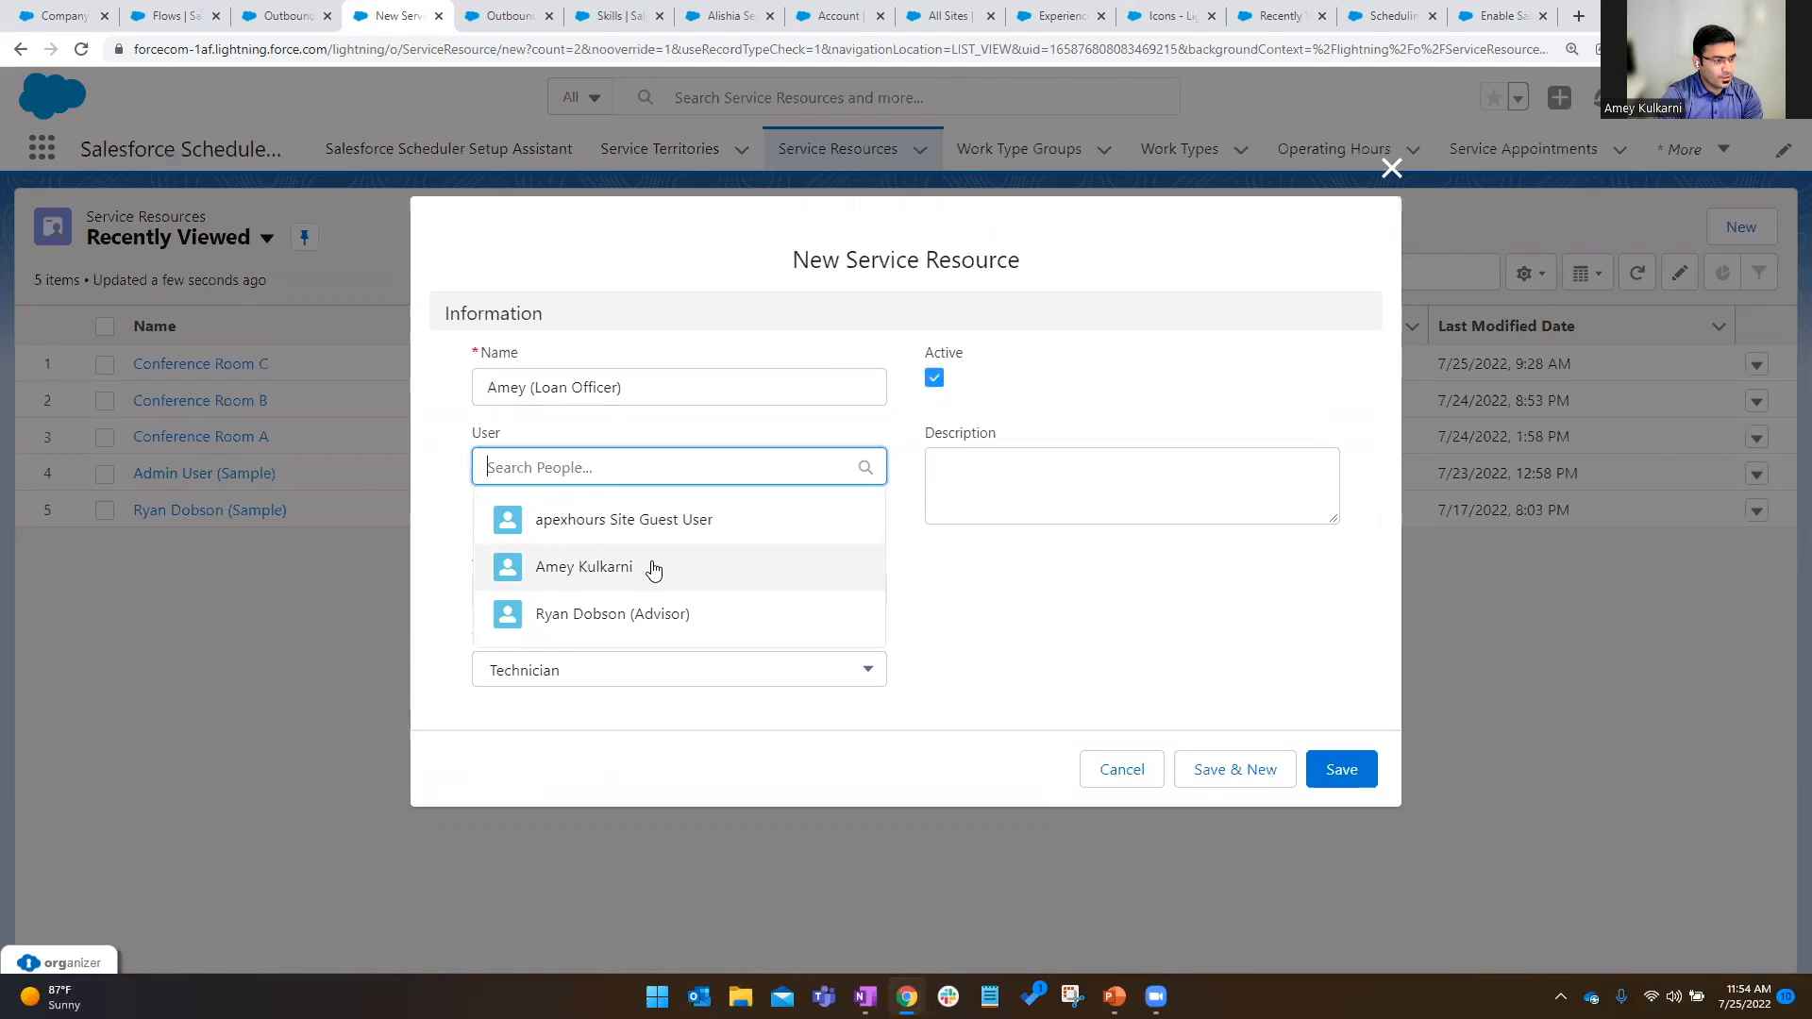
left_click(651, 566)
left_click(991, 485)
type("Demo service resource for Apex Hours - Scheduler Demo")
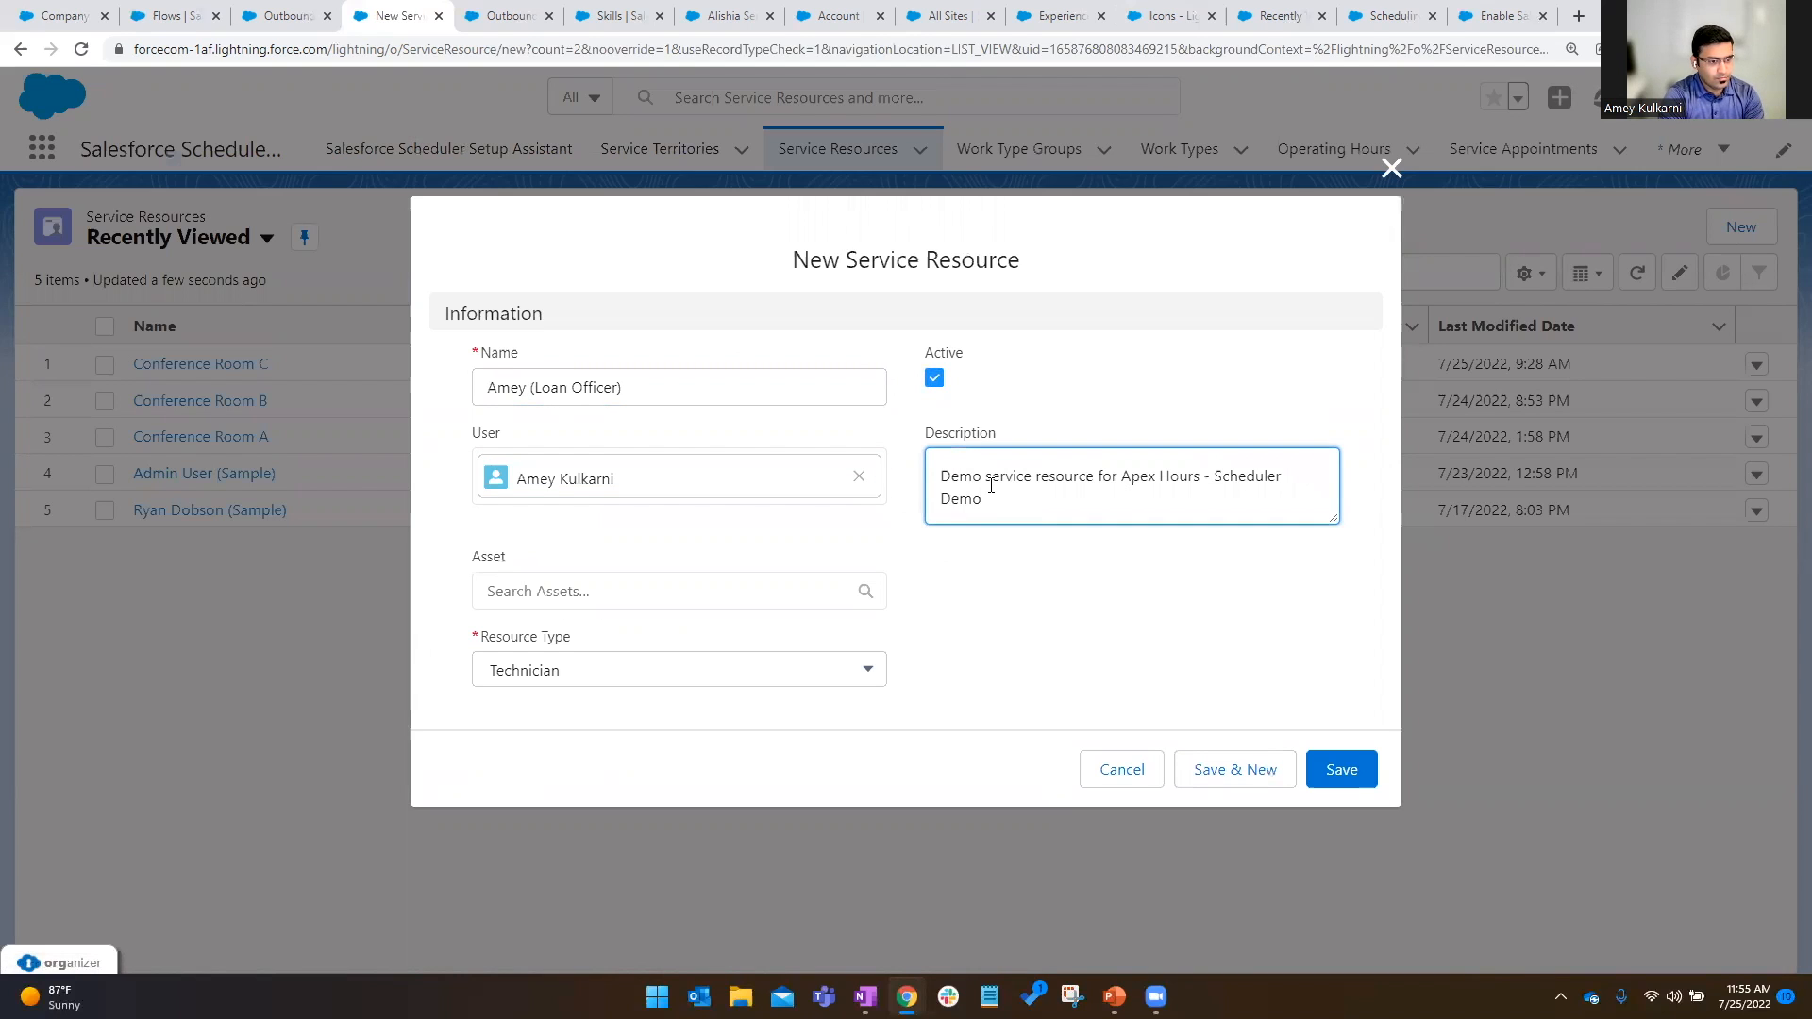
left_click(1343, 771)
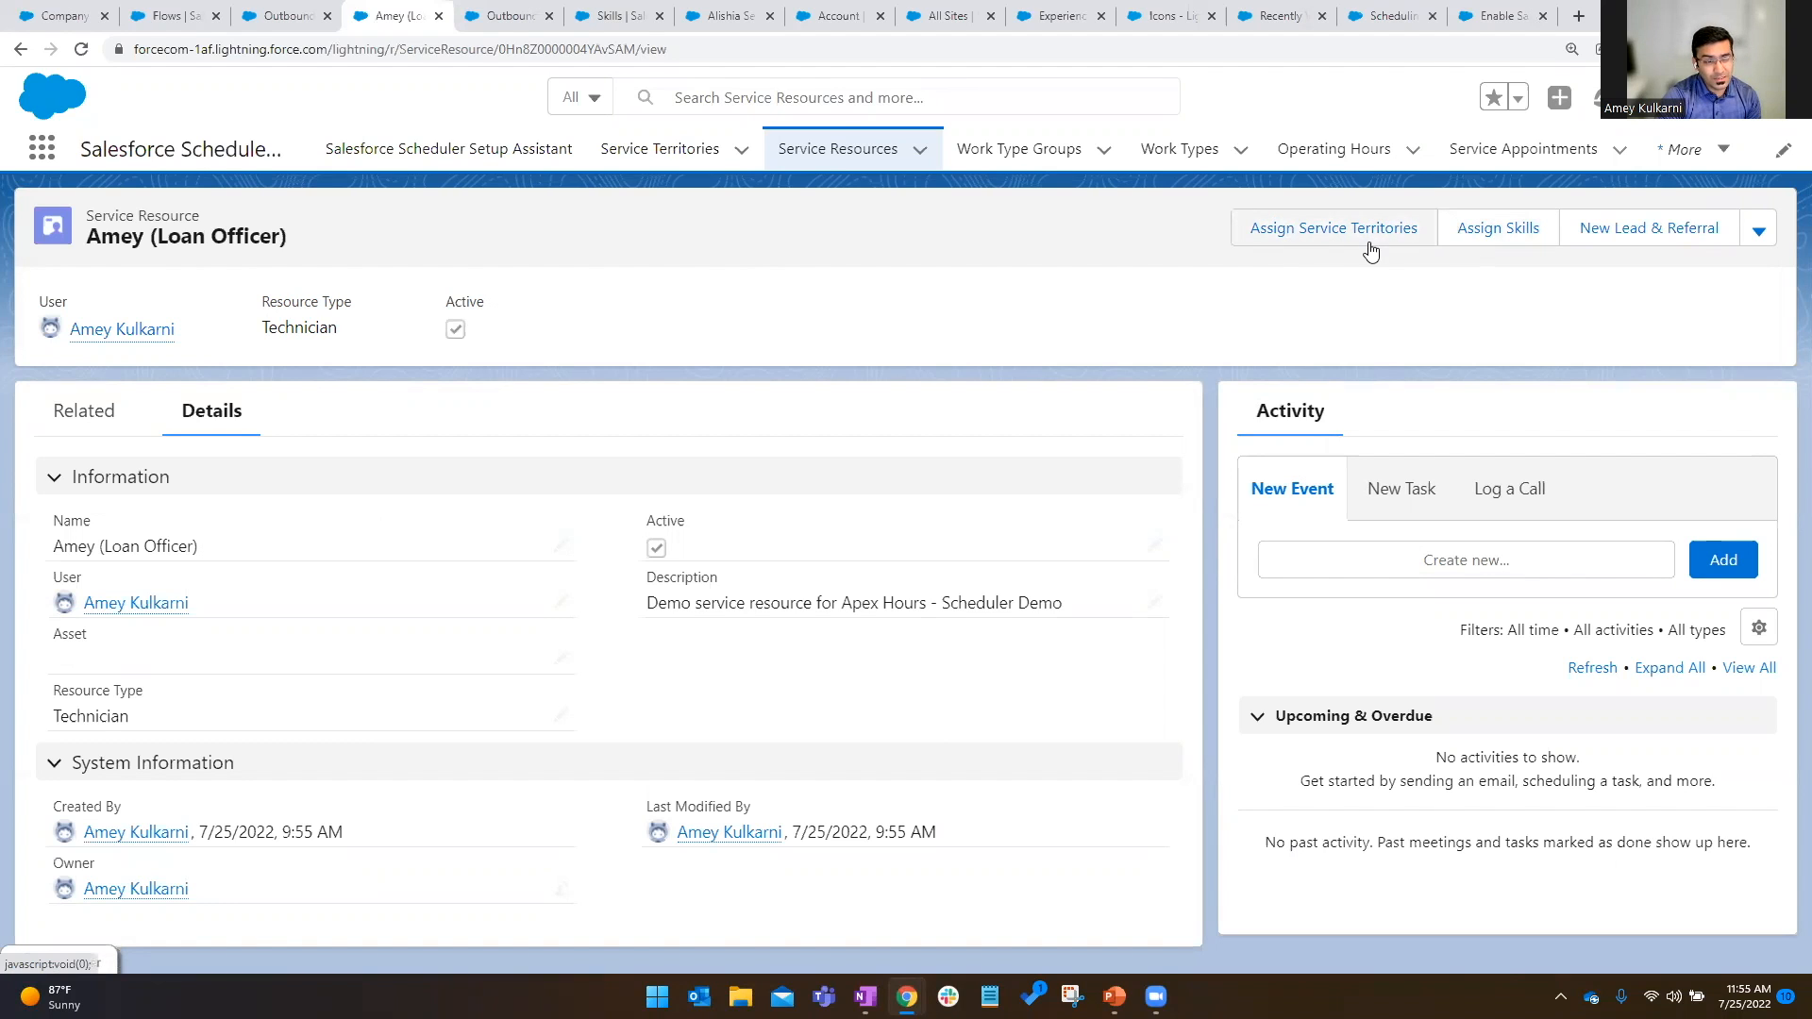
Assign the General Banking (Sample) skill to the loan officer resource with a skill level of 75.
left_click(83, 410)
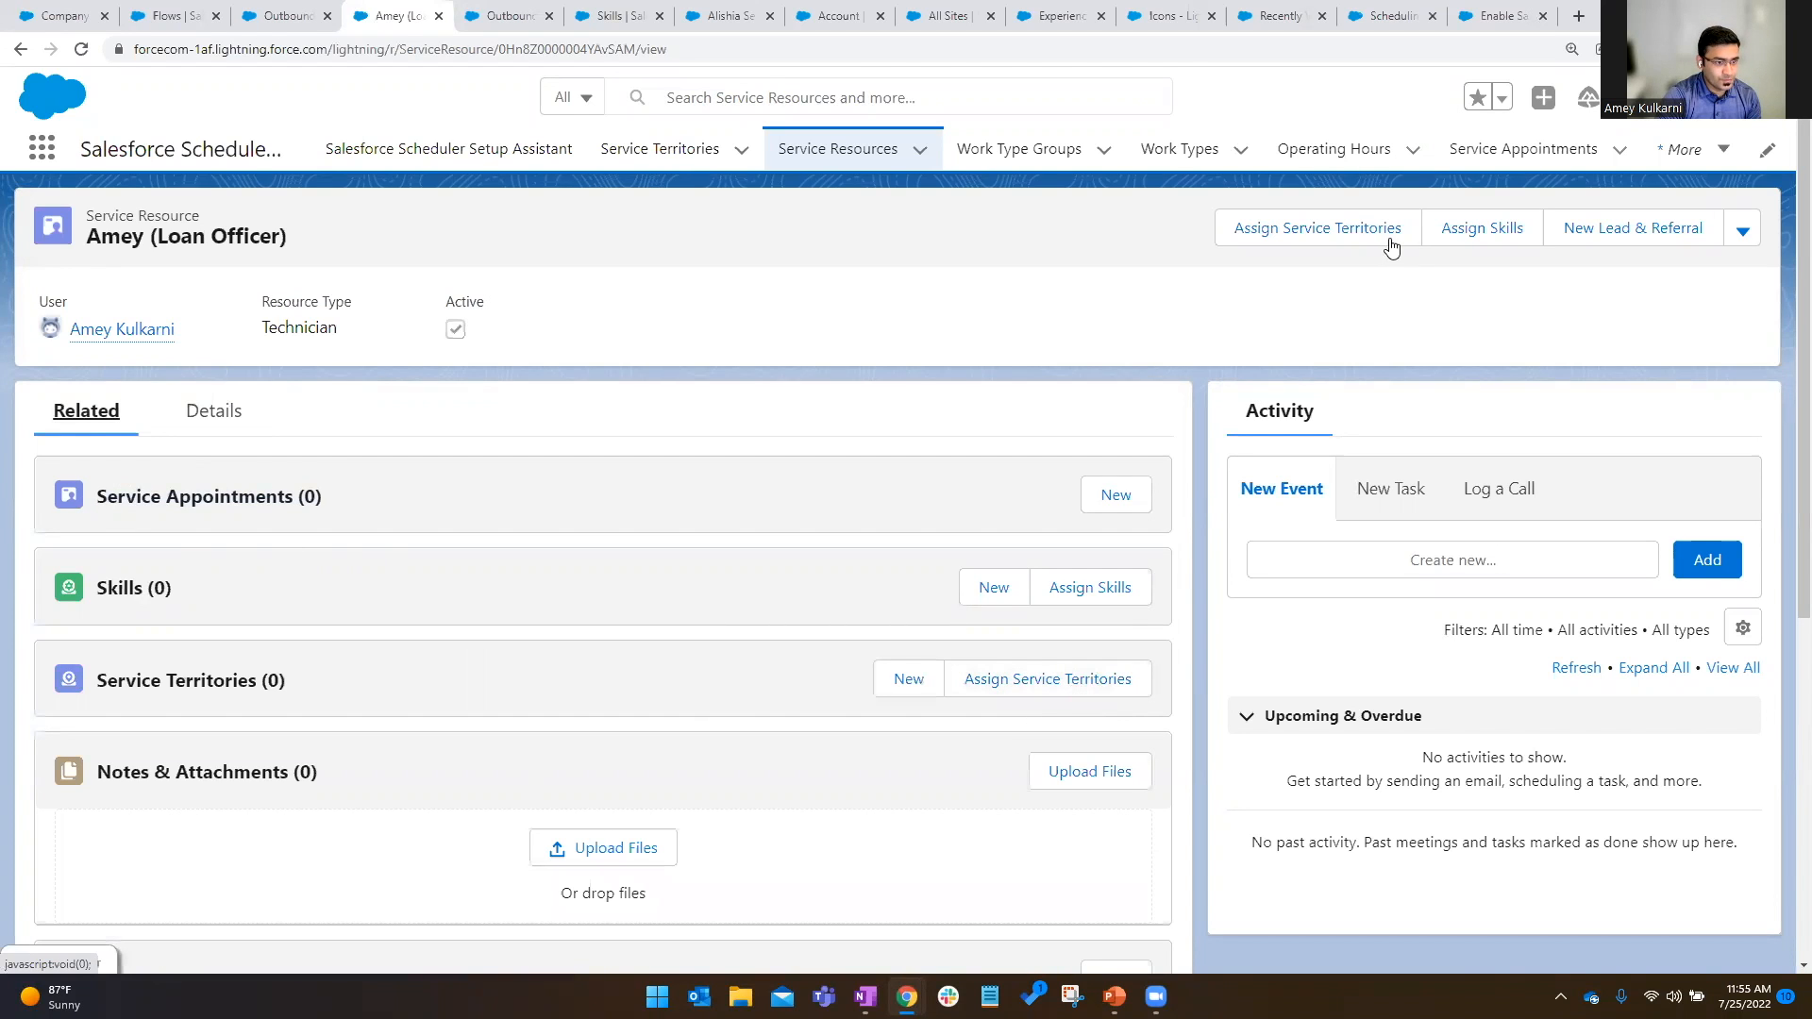
left_click(1083, 593)
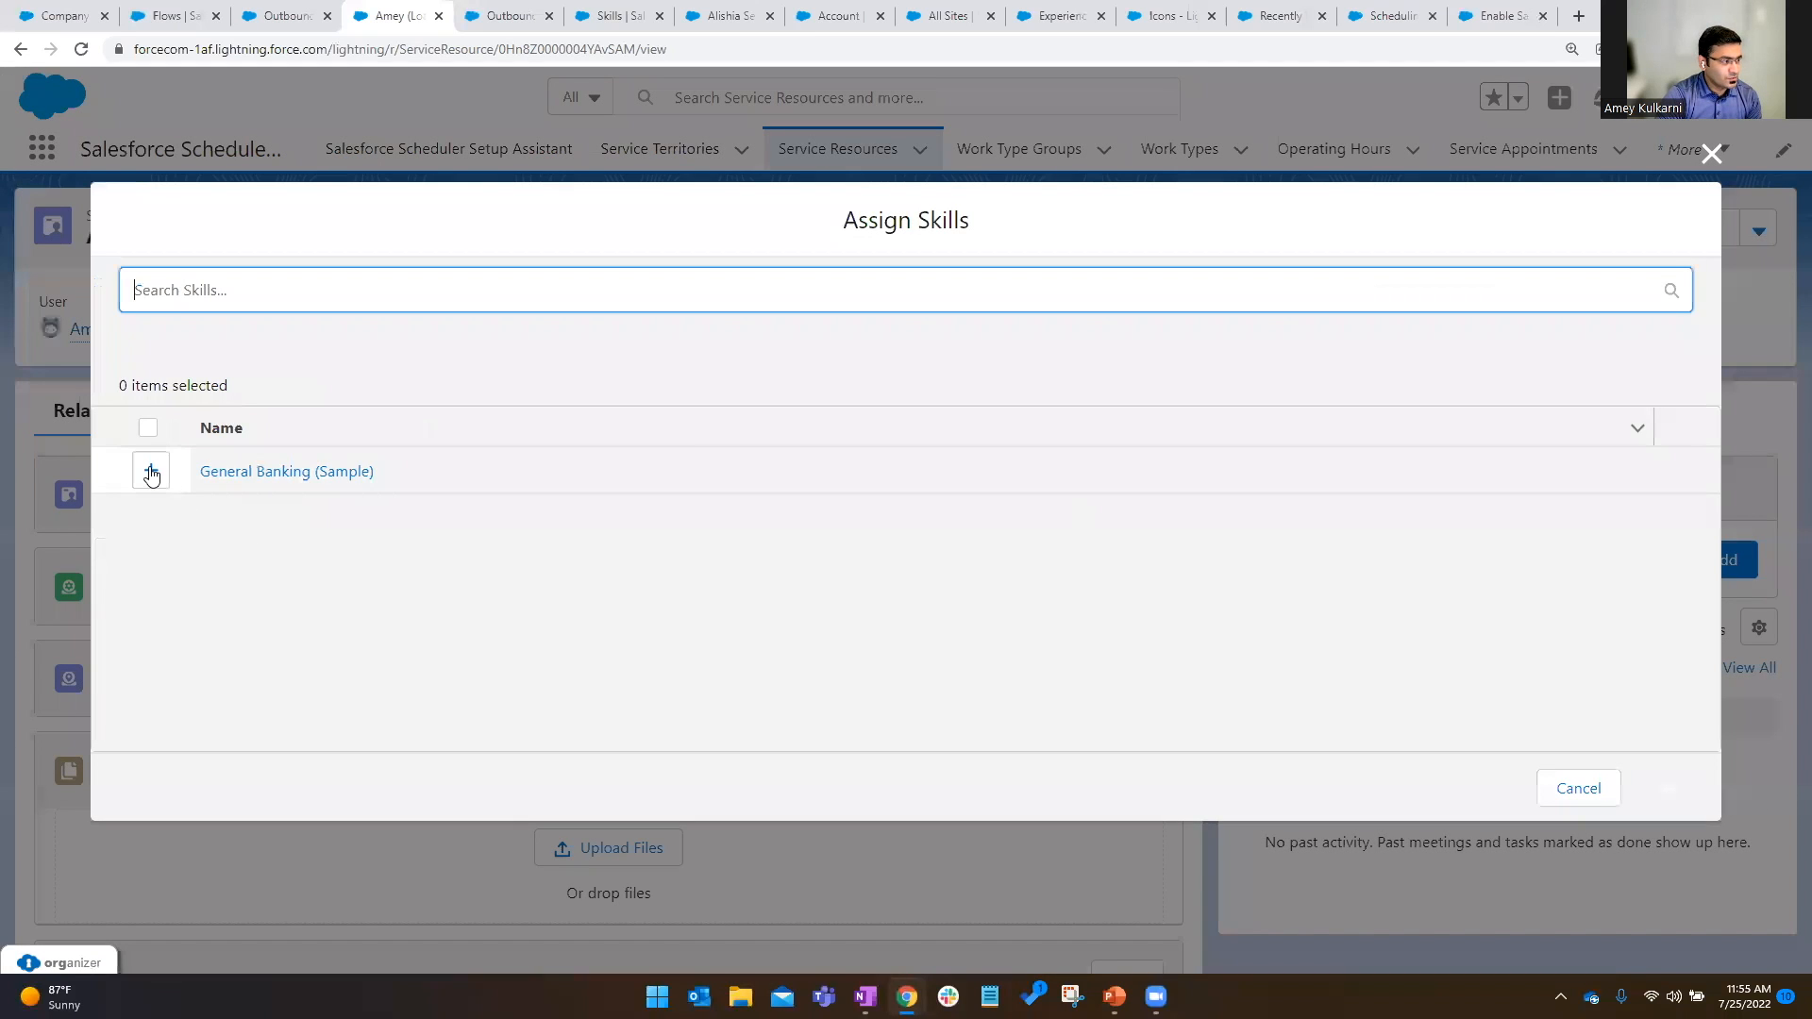
left_click(151, 471)
left_click(1667, 793)
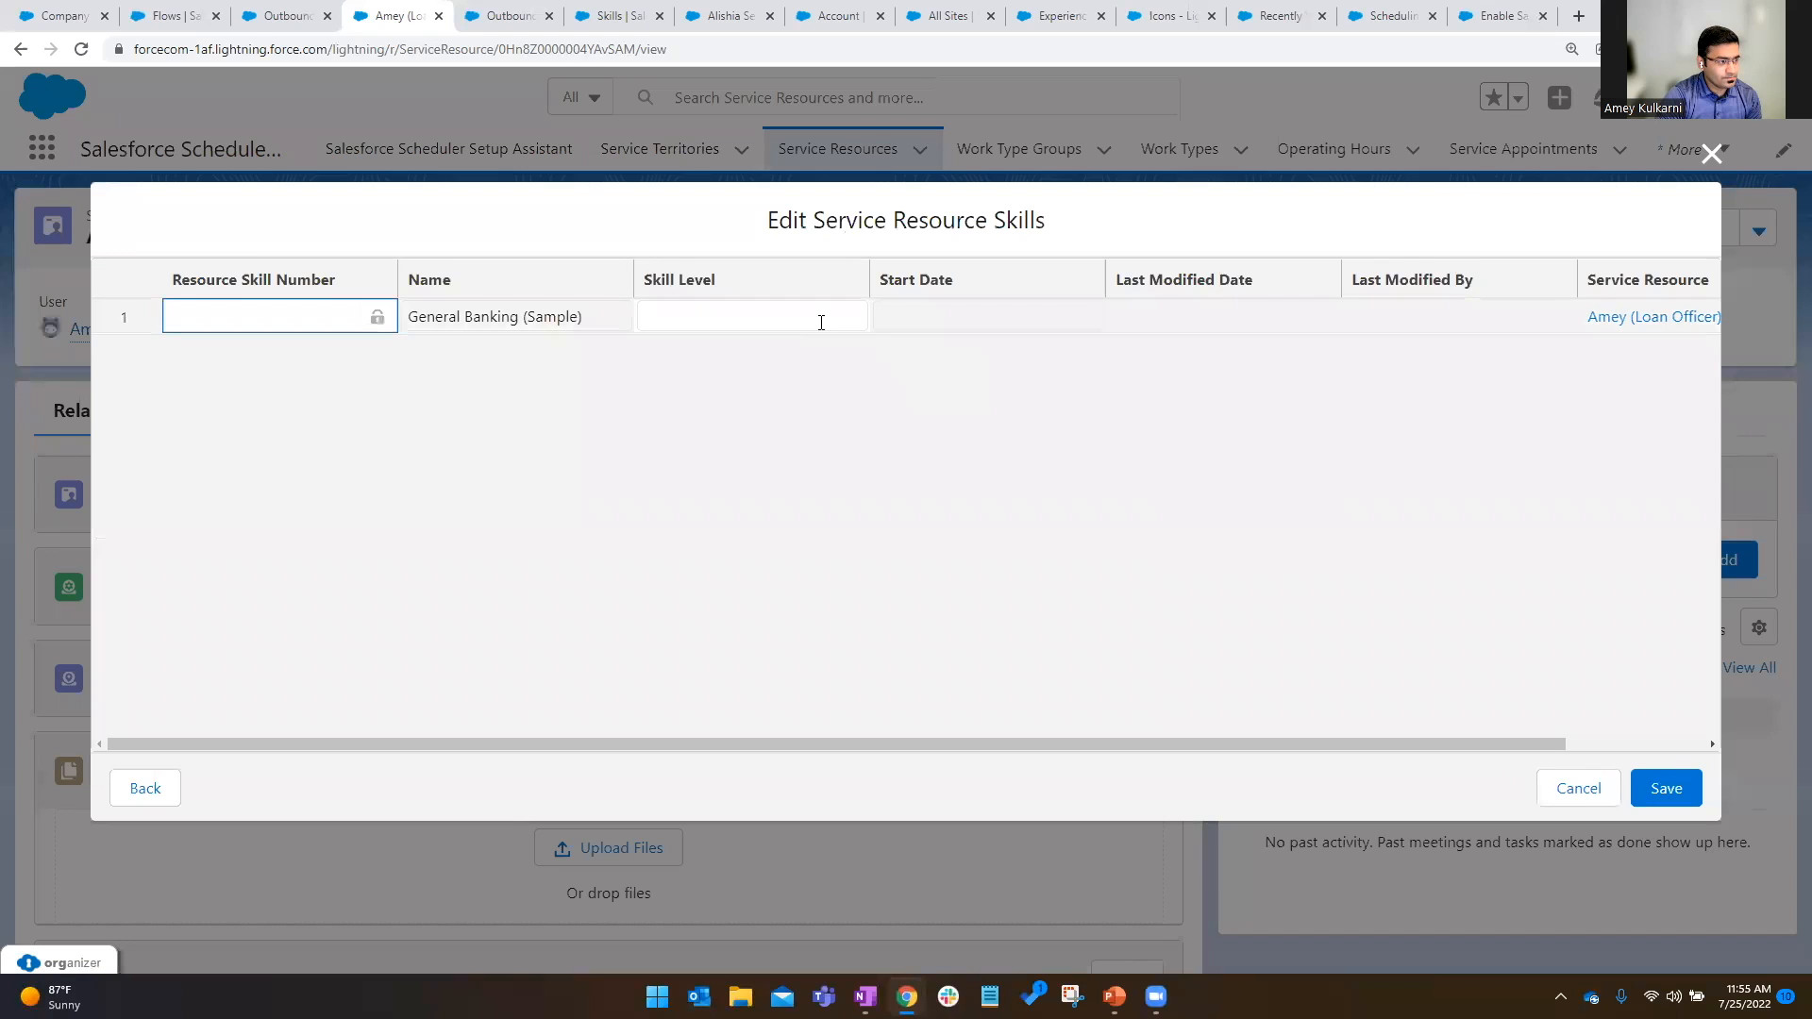
left_click(821, 322)
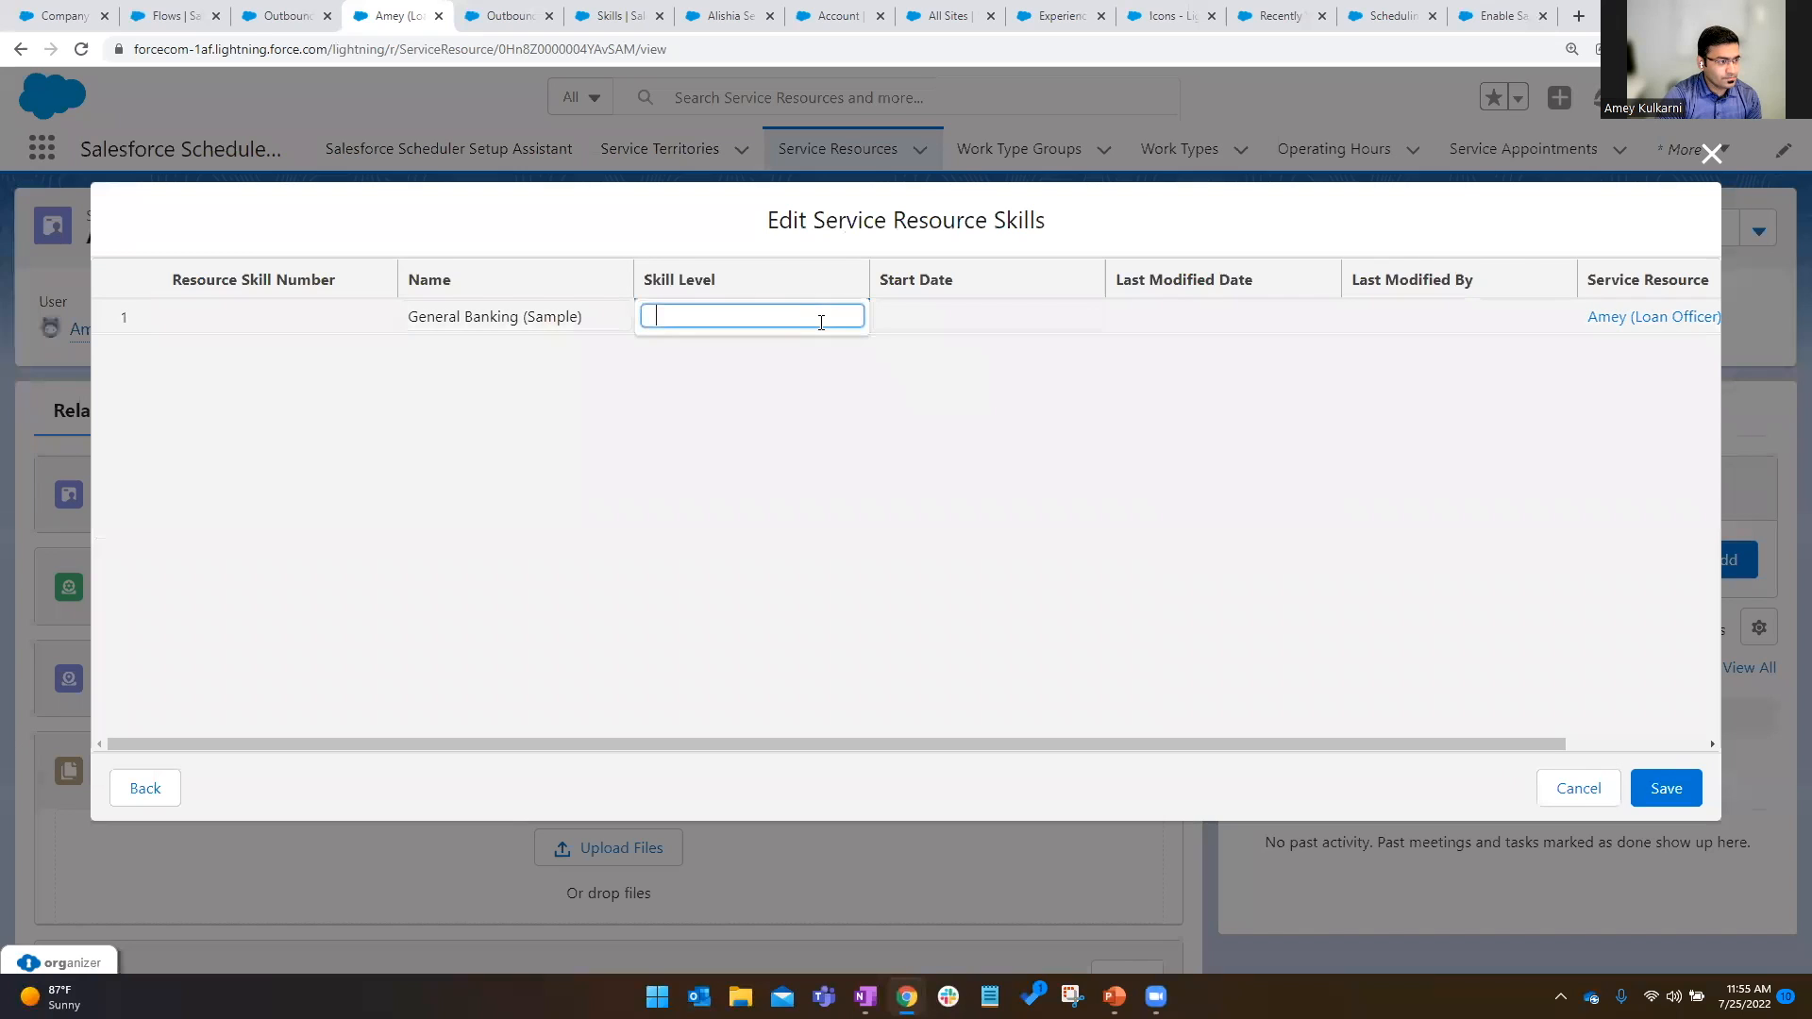
type("75")
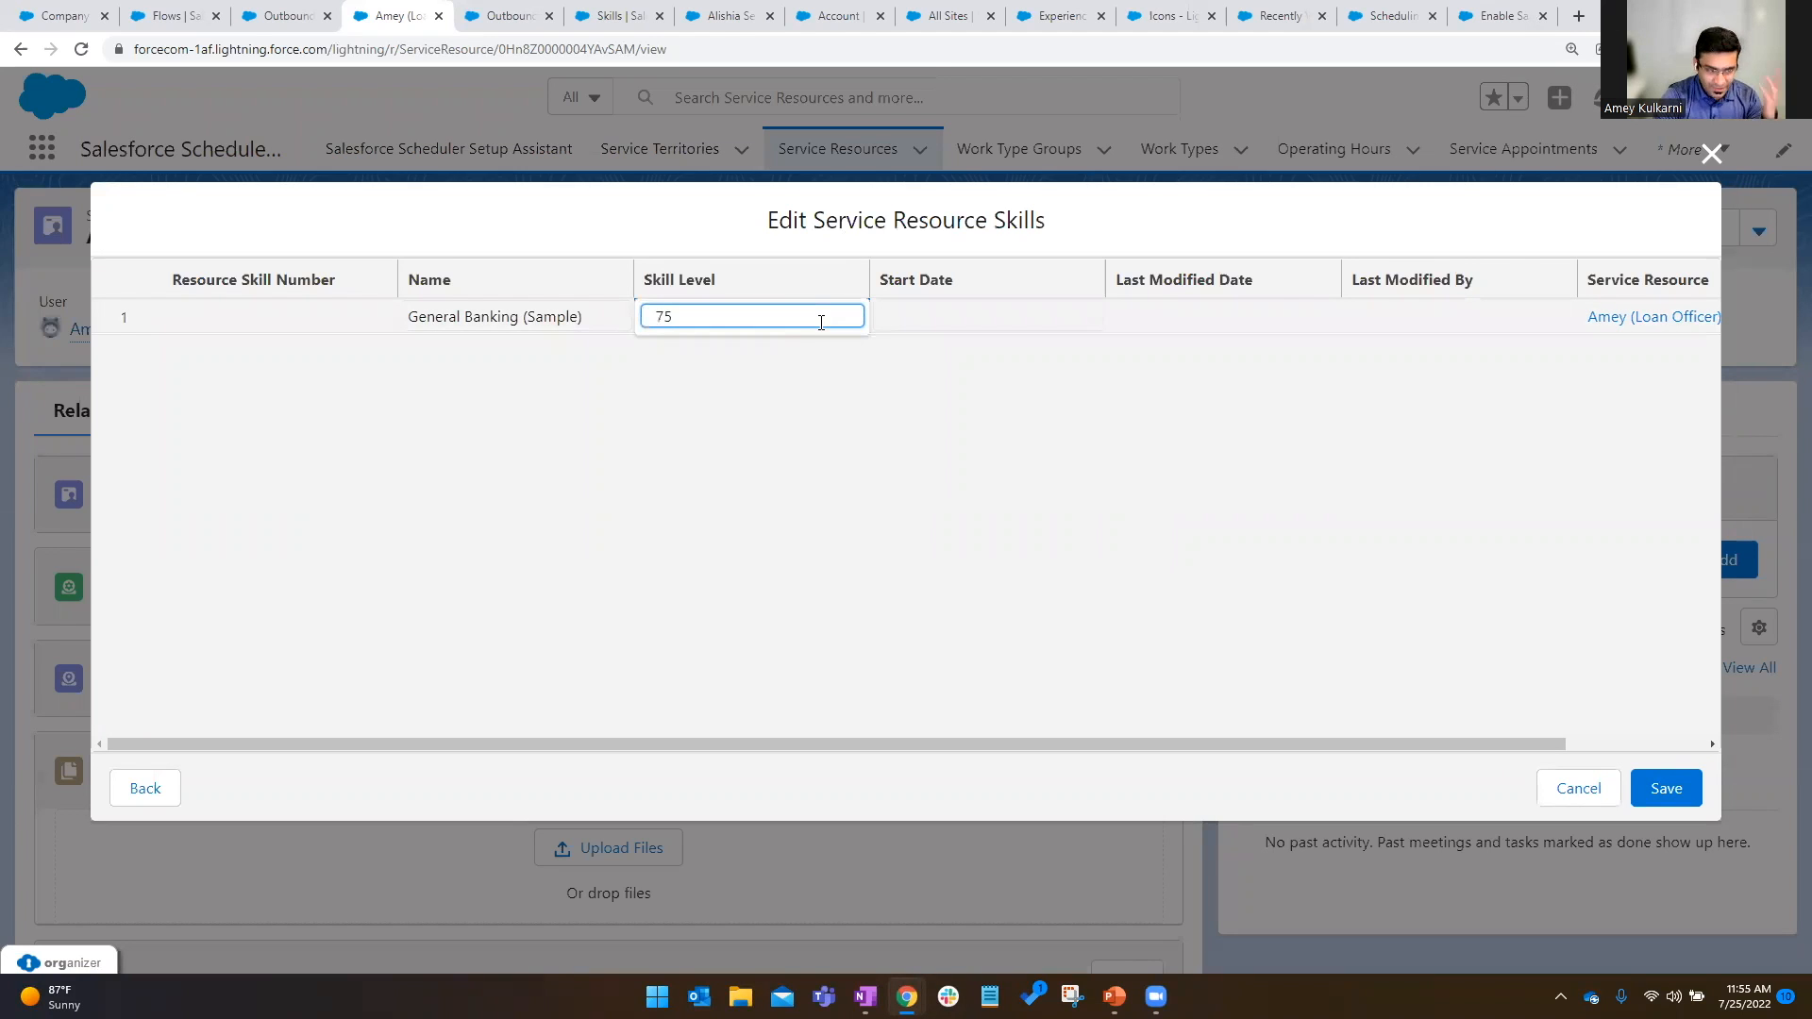
Set the General Banking skill's start date to 7/22/2022, 12:00 PM and save the skill assignment.
left_click(951, 314)
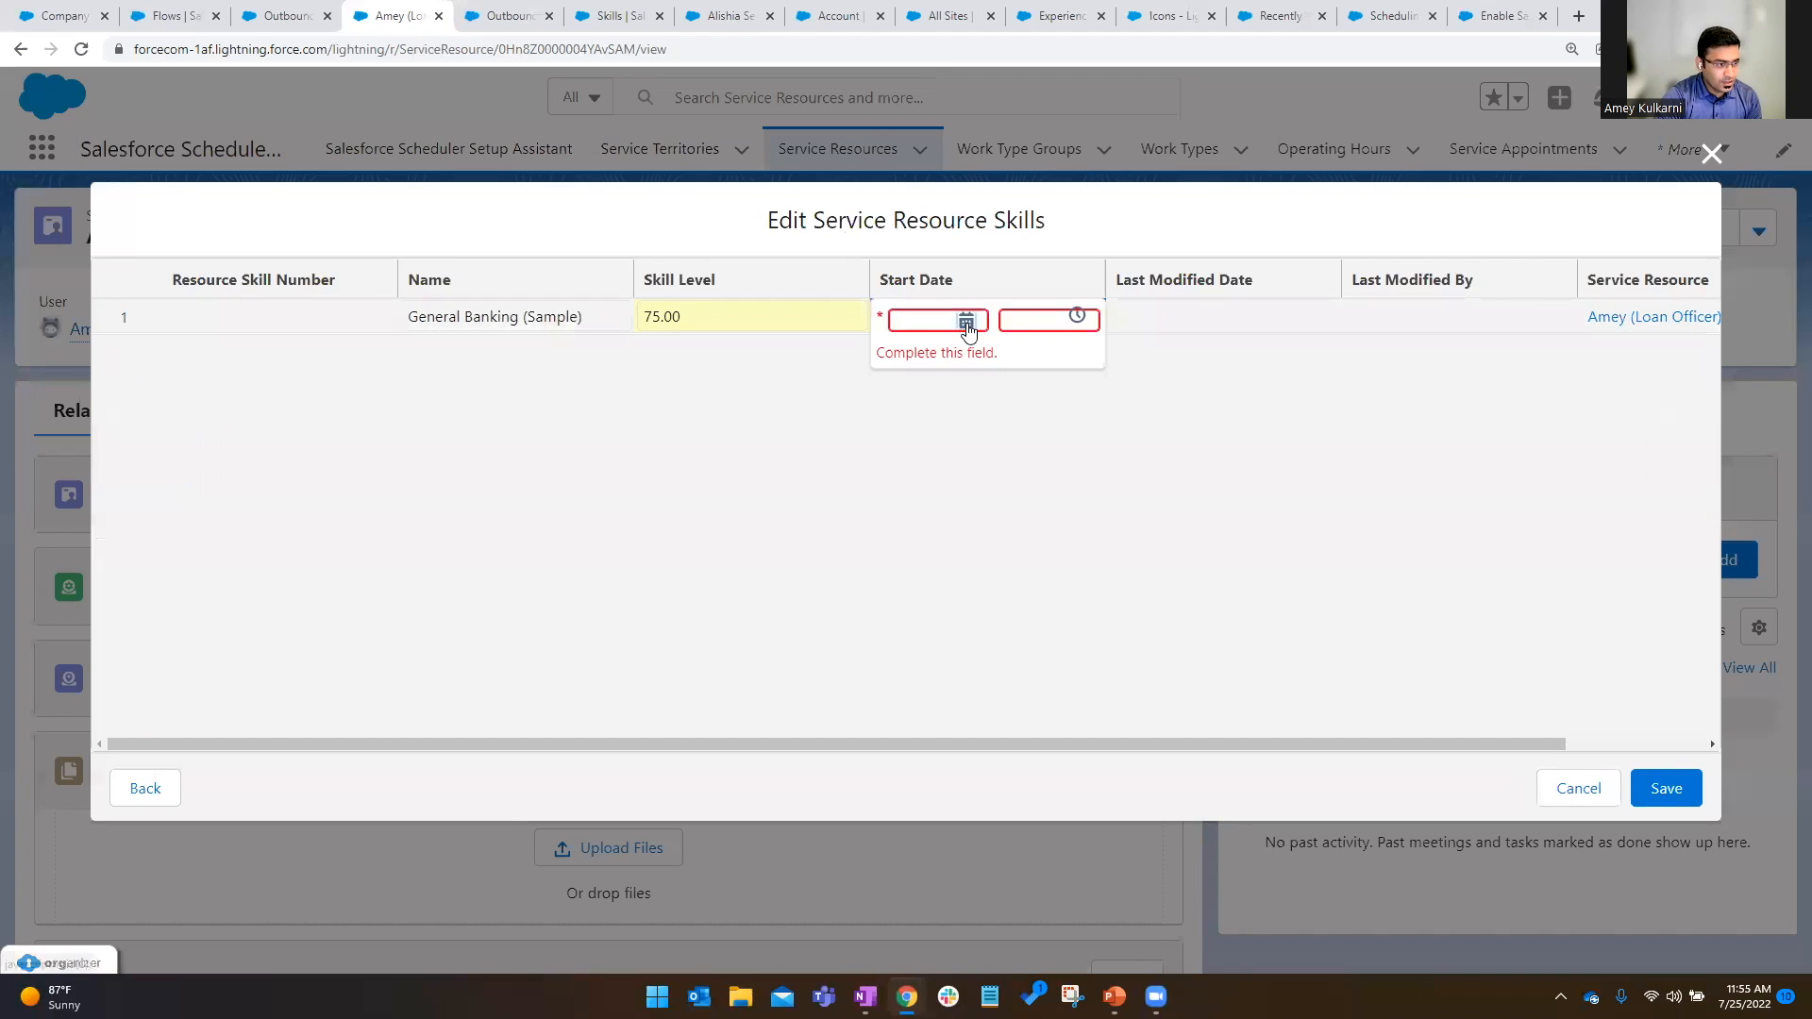
left_click(967, 324)
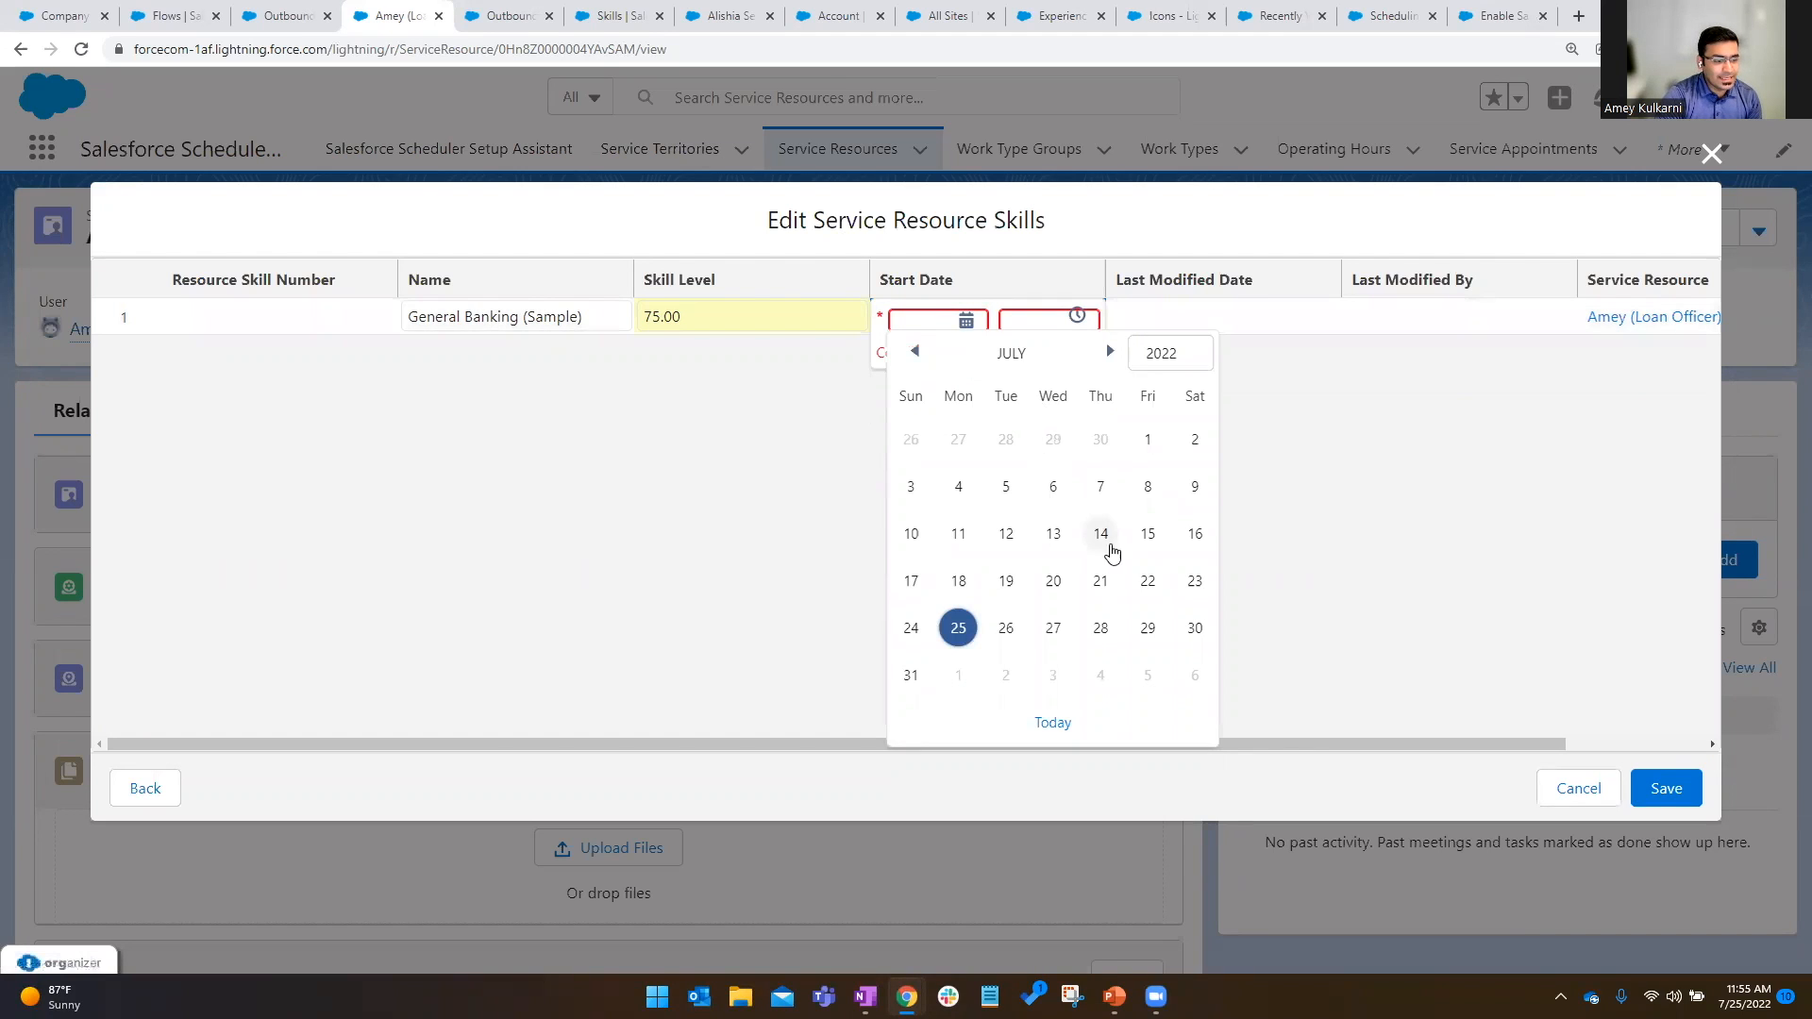
left_click(1142, 582)
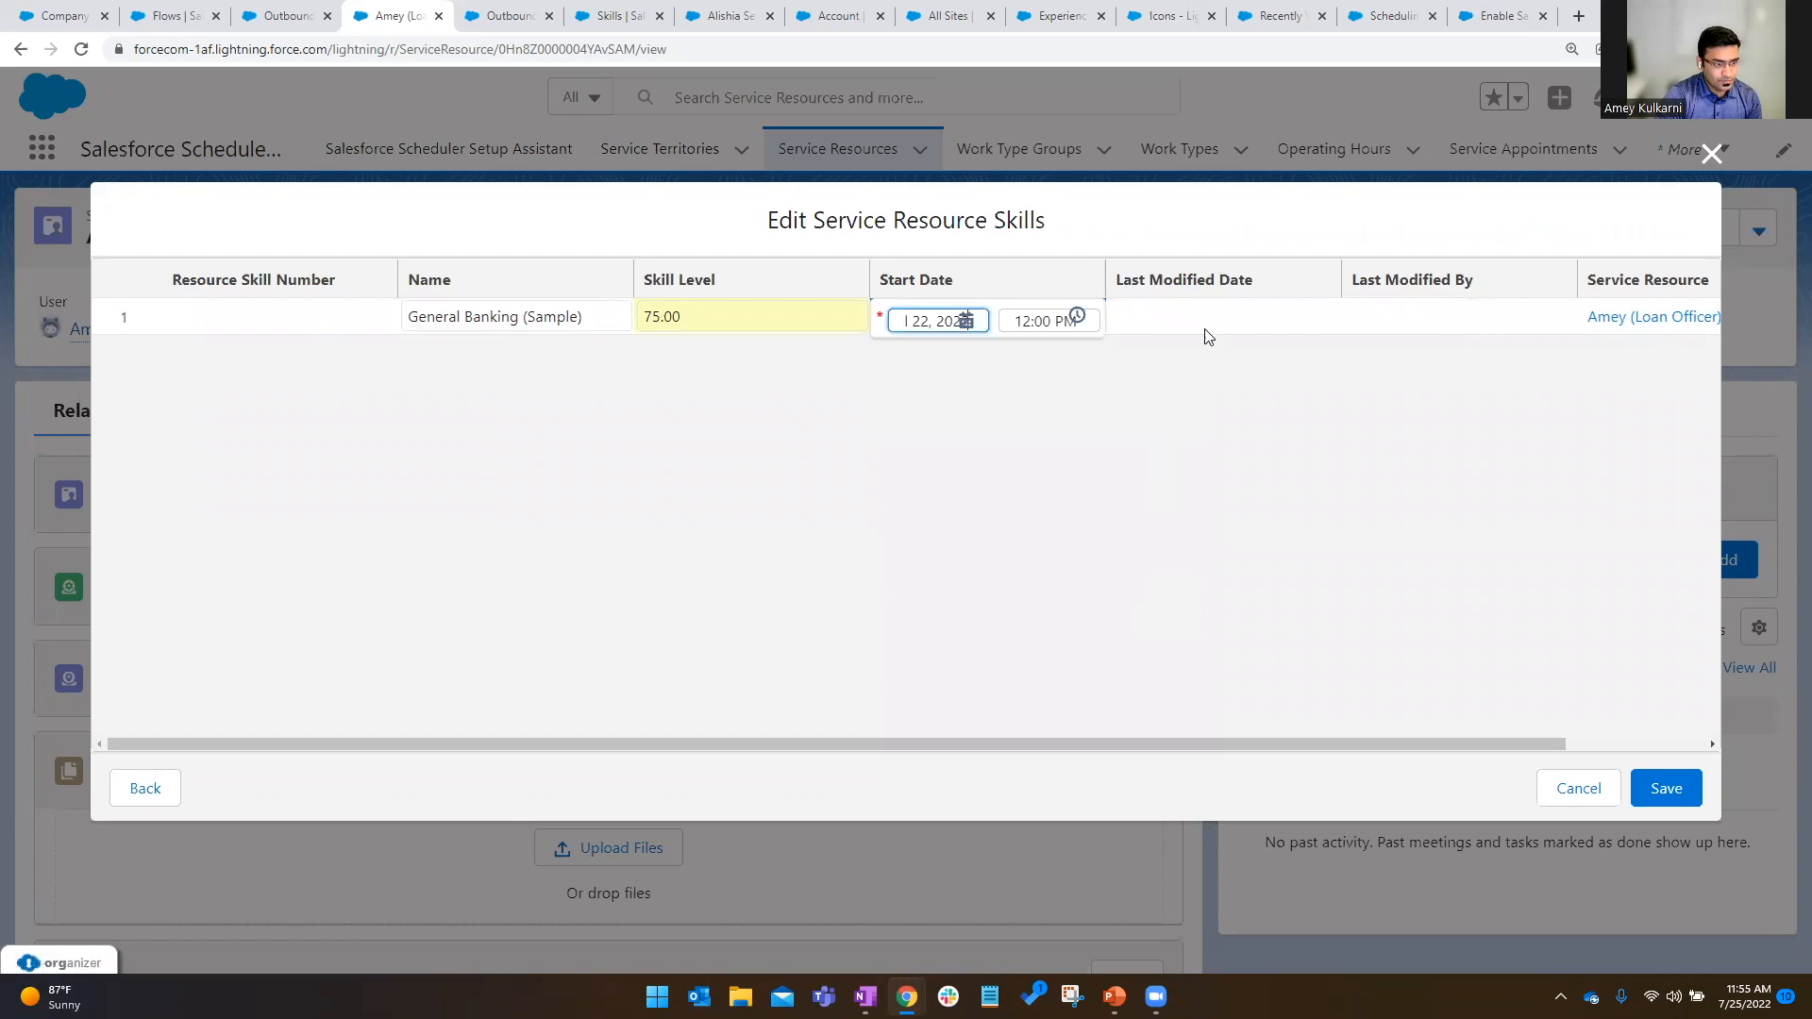
left_click(1676, 789)
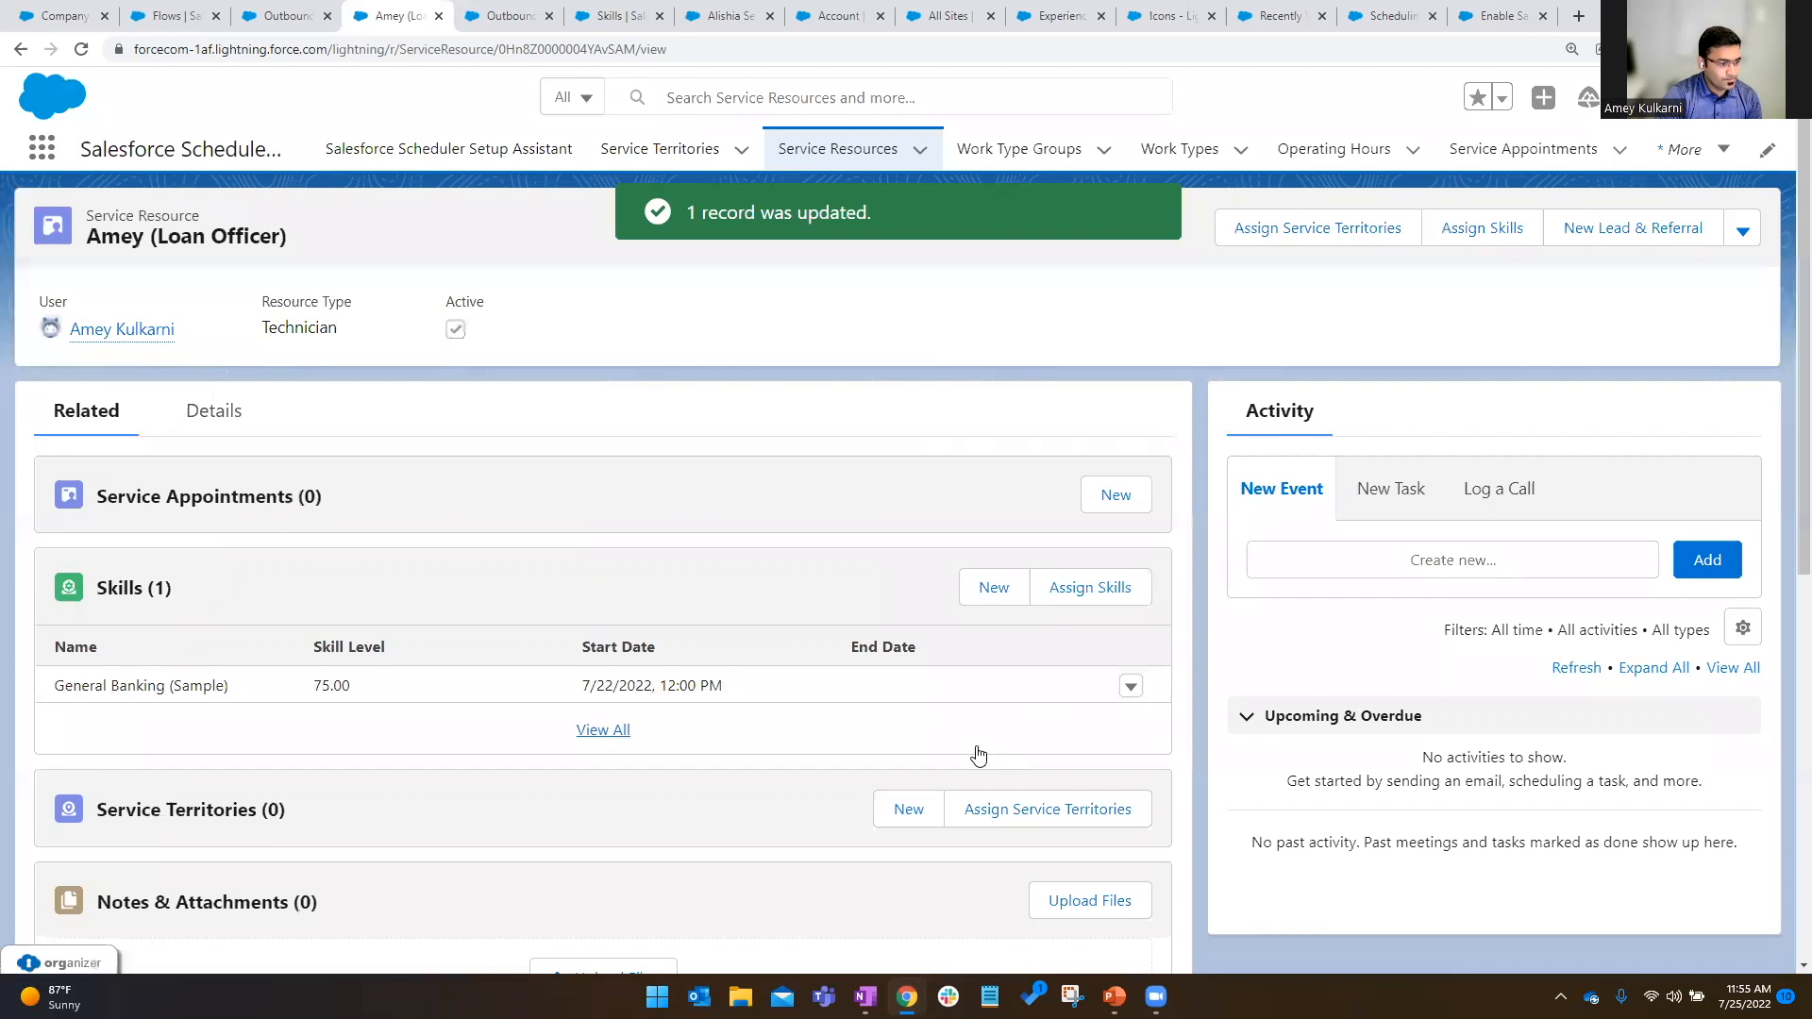
Select Dallas Convention Center as the service territory to assign to the loan officer resource and proceed to its membership details.
scroll(986, 698, "down", 2)
left_click(1019, 630)
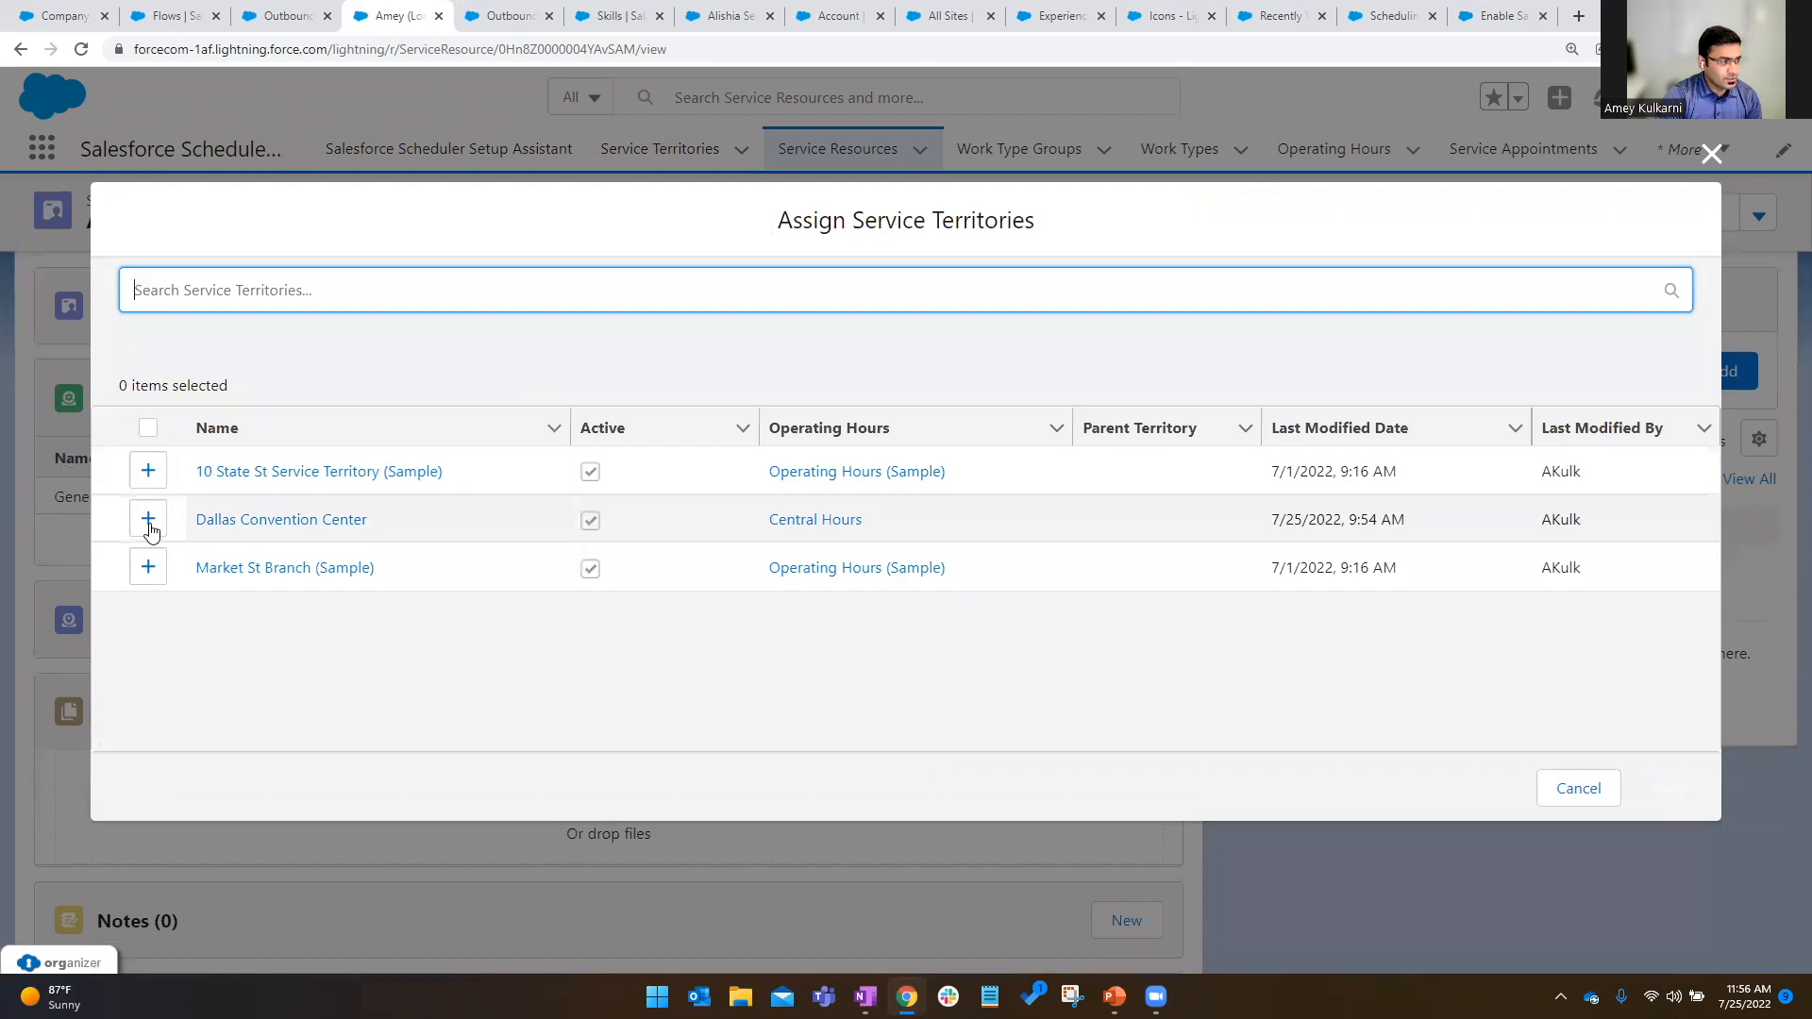
left_click(148, 518)
left_click(1686, 789)
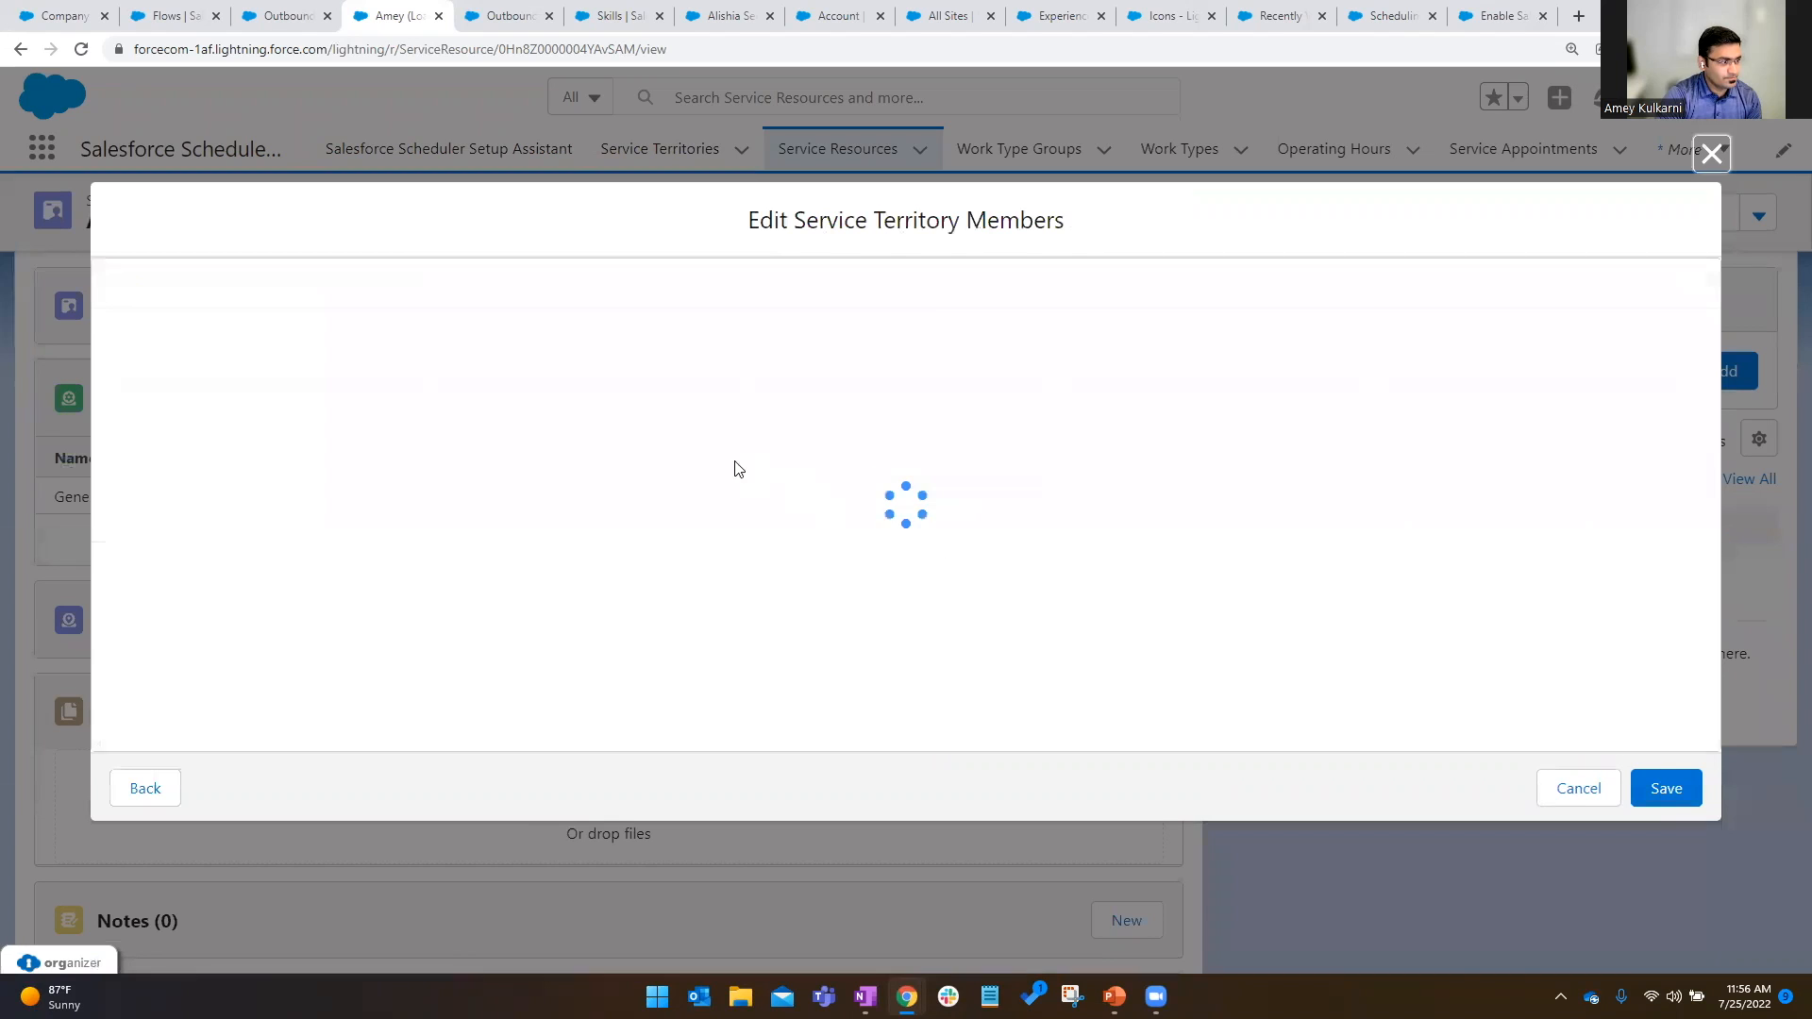
Set the territory member's start date to 7/22/2022, 12:00 PM, leave the role empty, and save the assignment.
left_click(1156, 321)
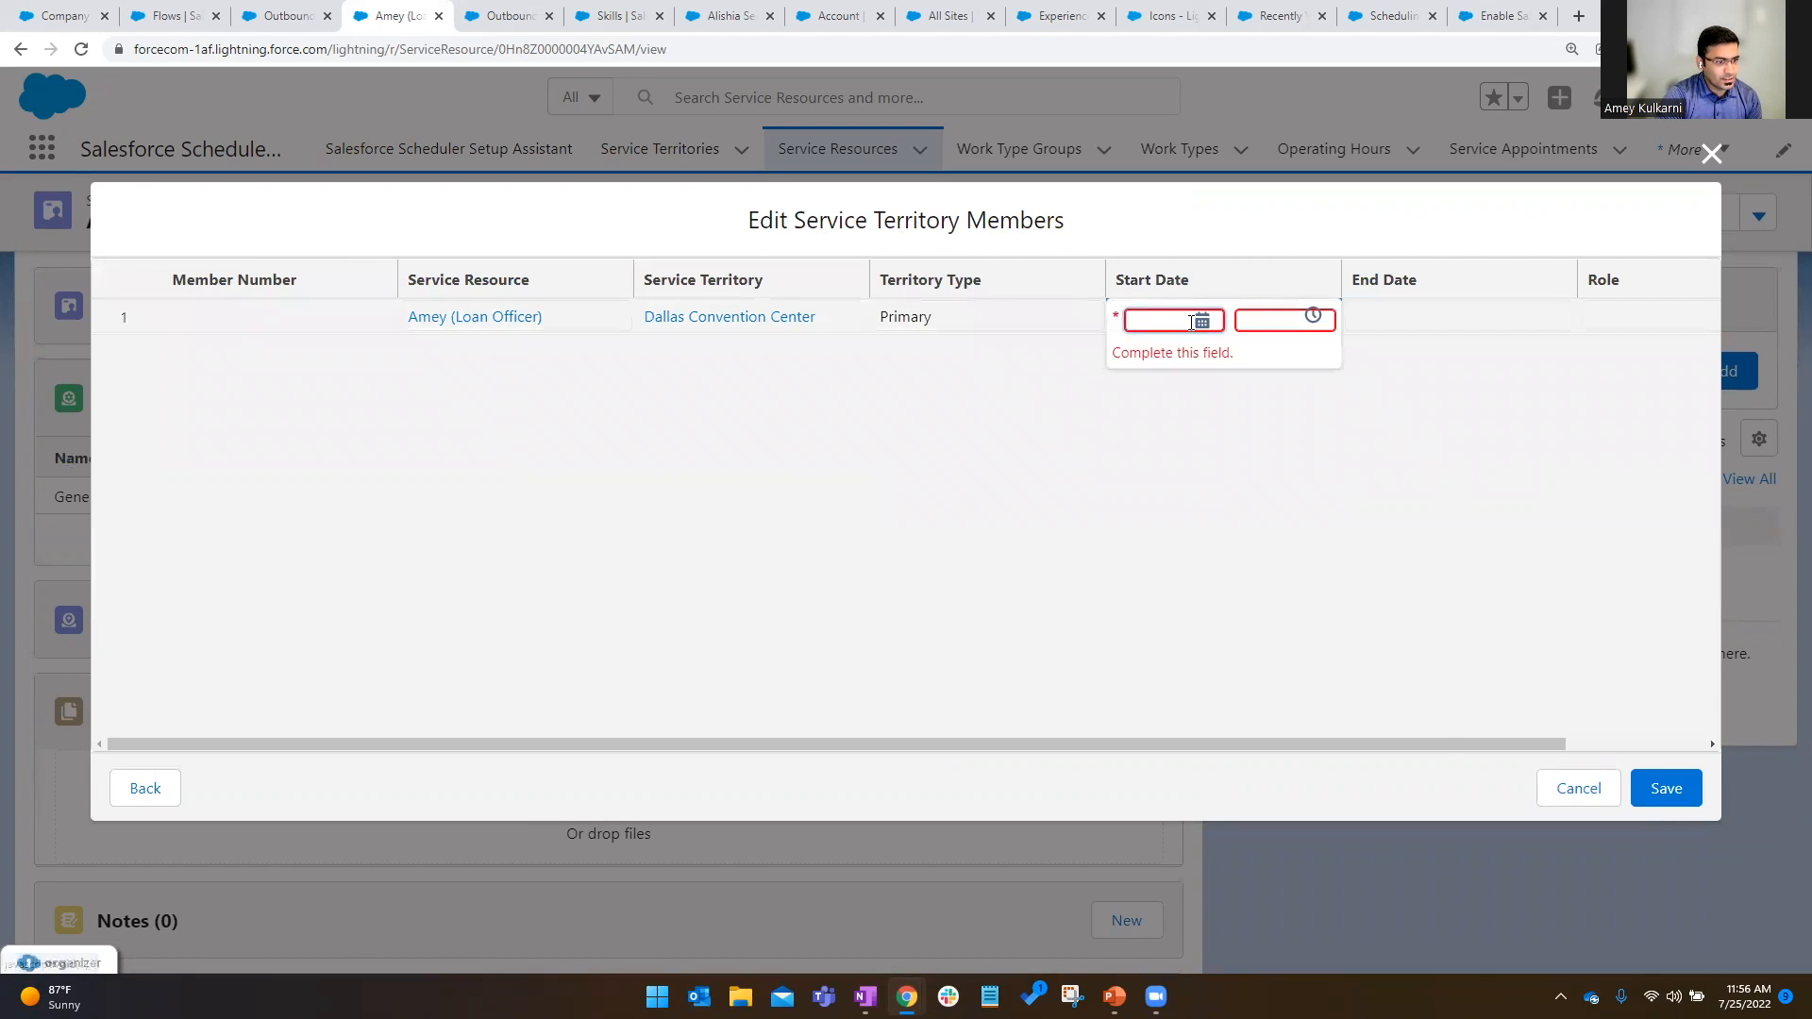
left_click(1199, 319)
left_click(1385, 582)
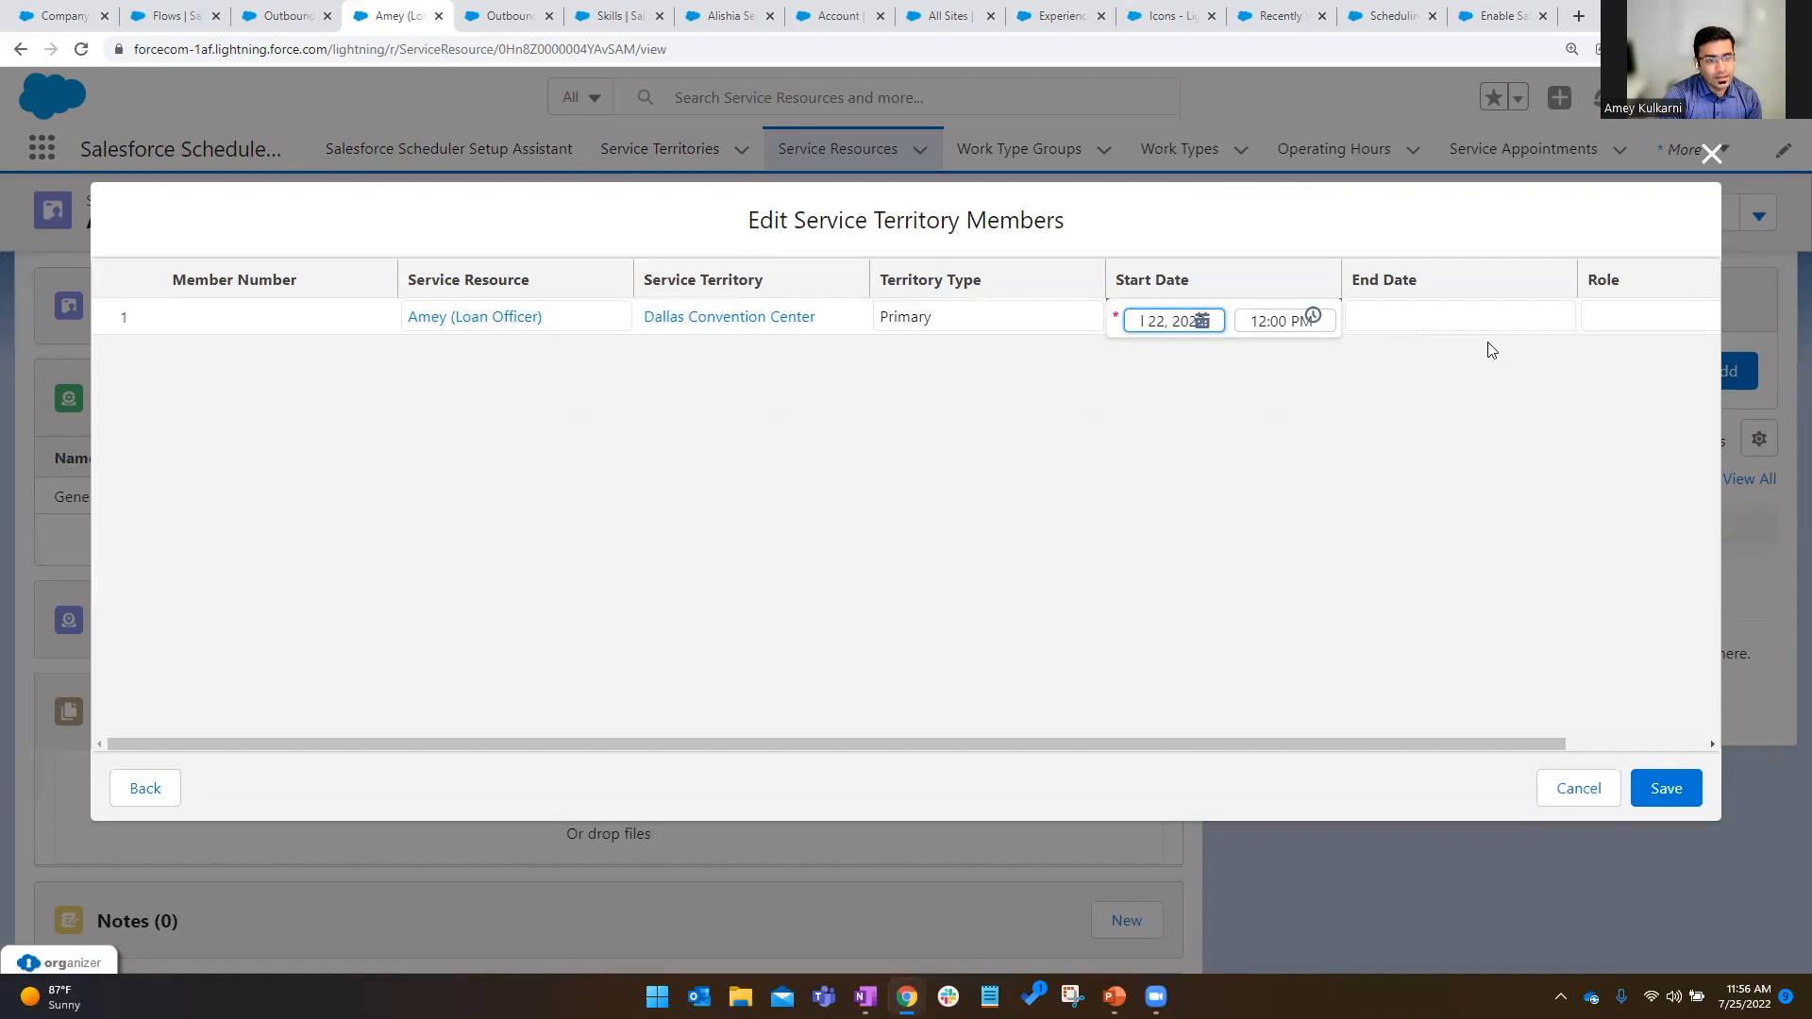
left_click(1602, 314)
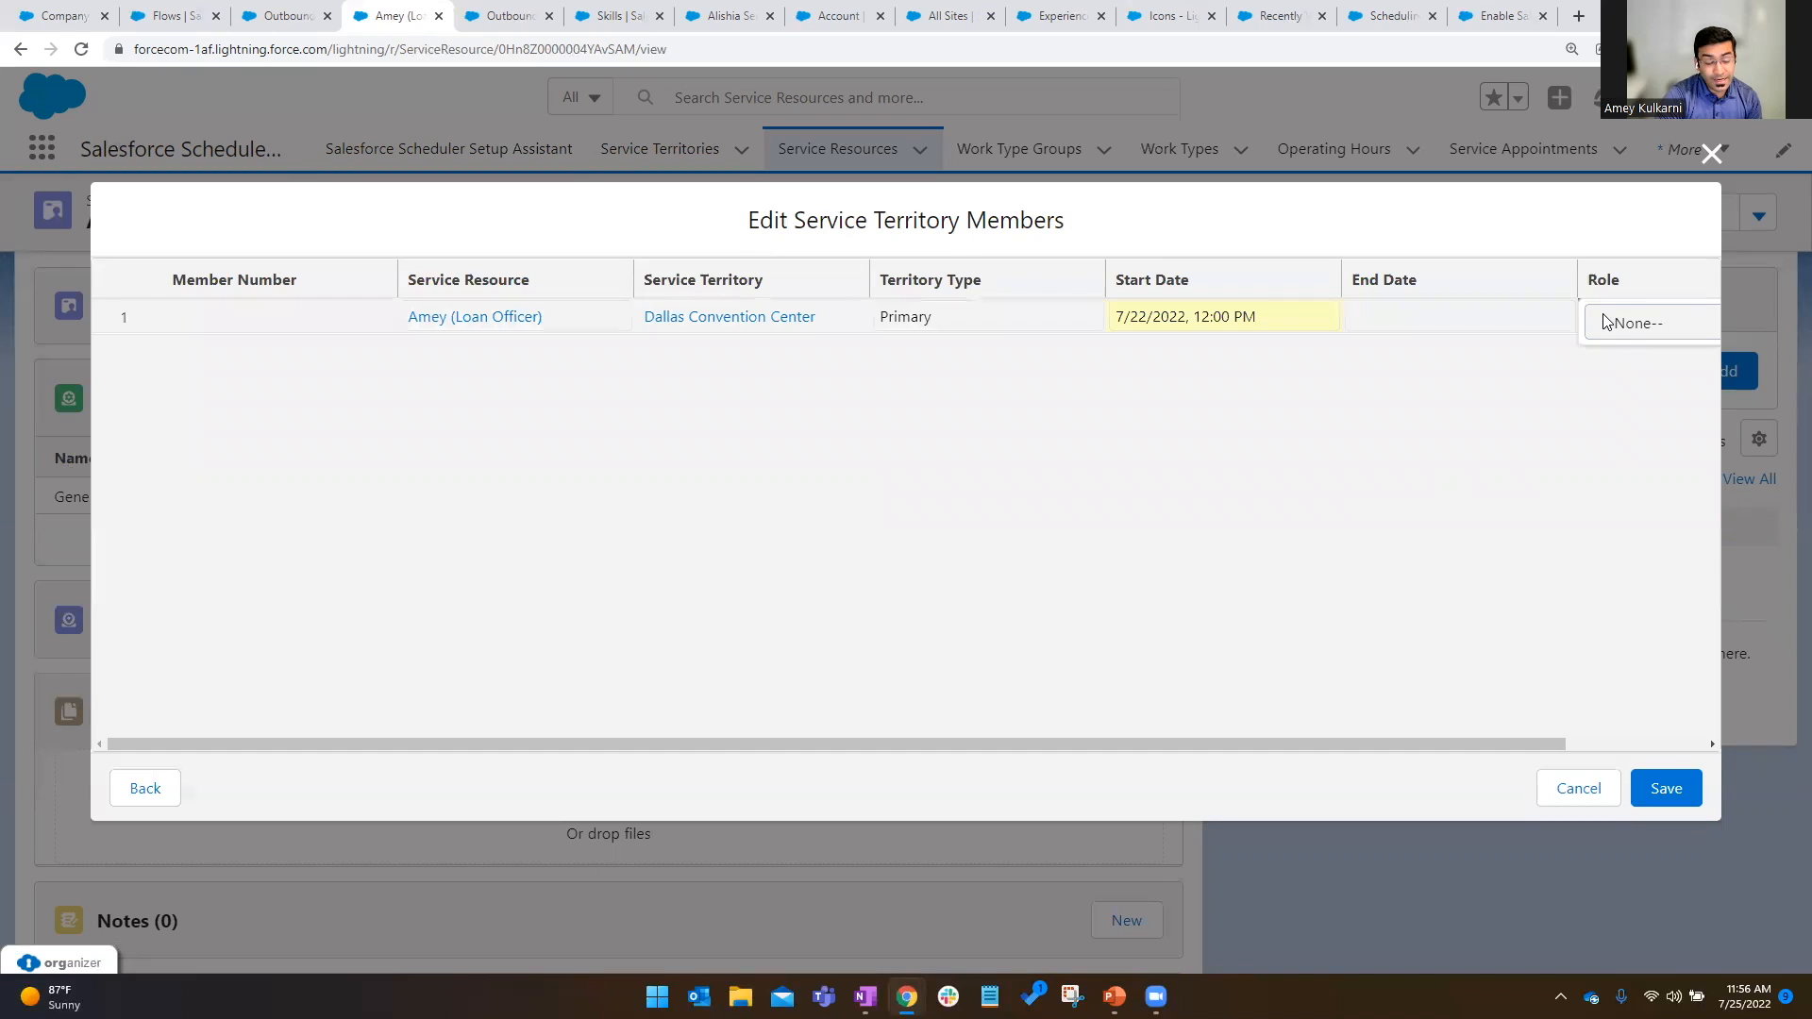
left_click(1533, 394)
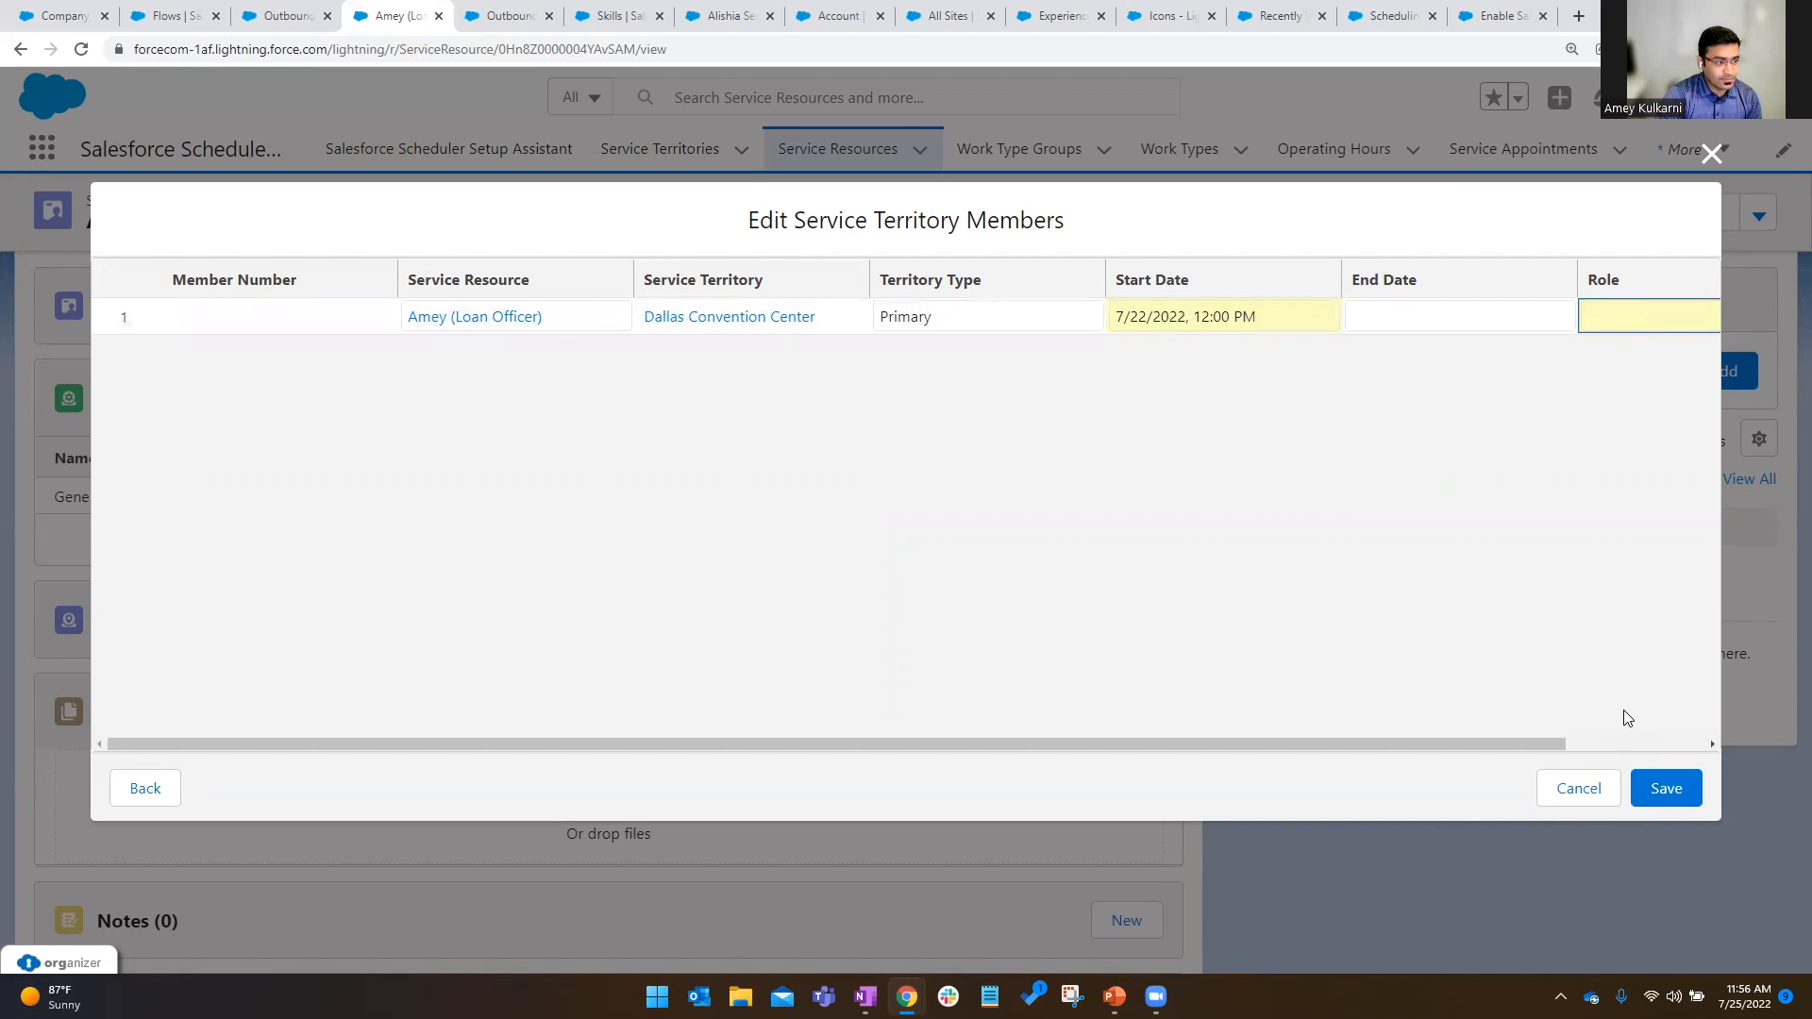
left_click(1667, 789)
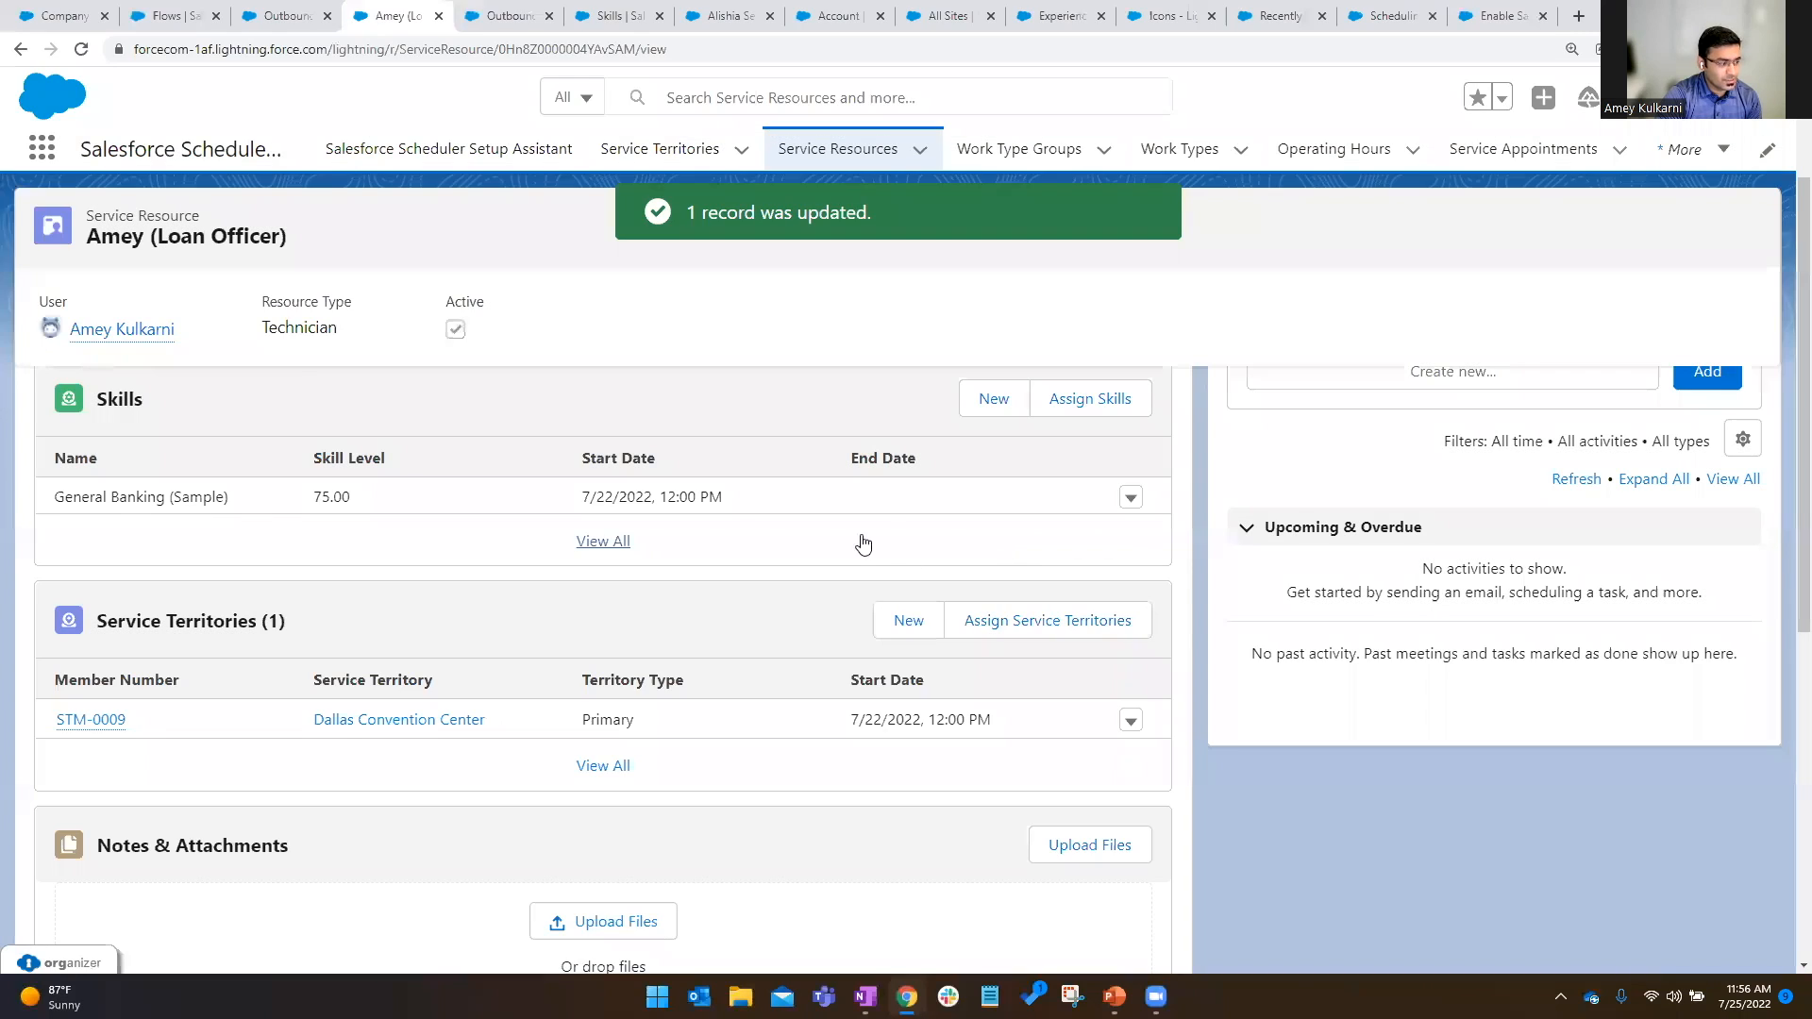
Start an active work type group named Loans with the description "Meeting for loan application discussion" and the Default group type.
left_click(1024, 156)
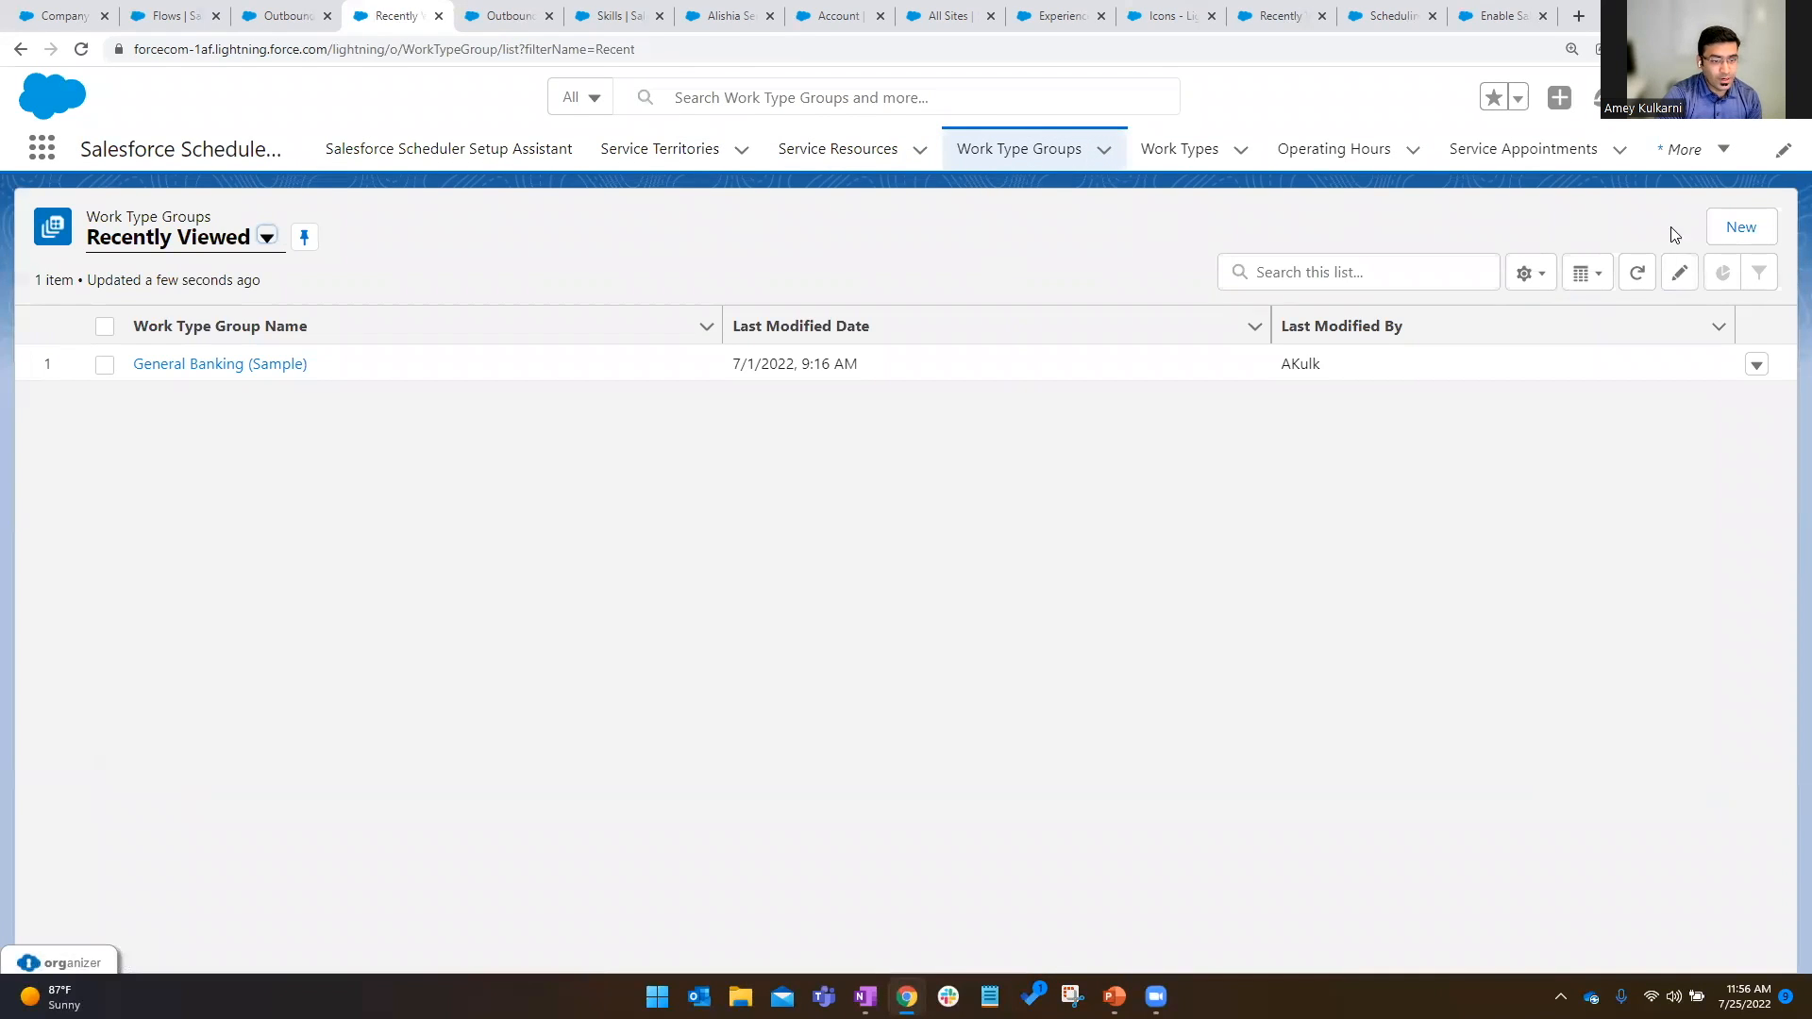
left_click(1763, 233)
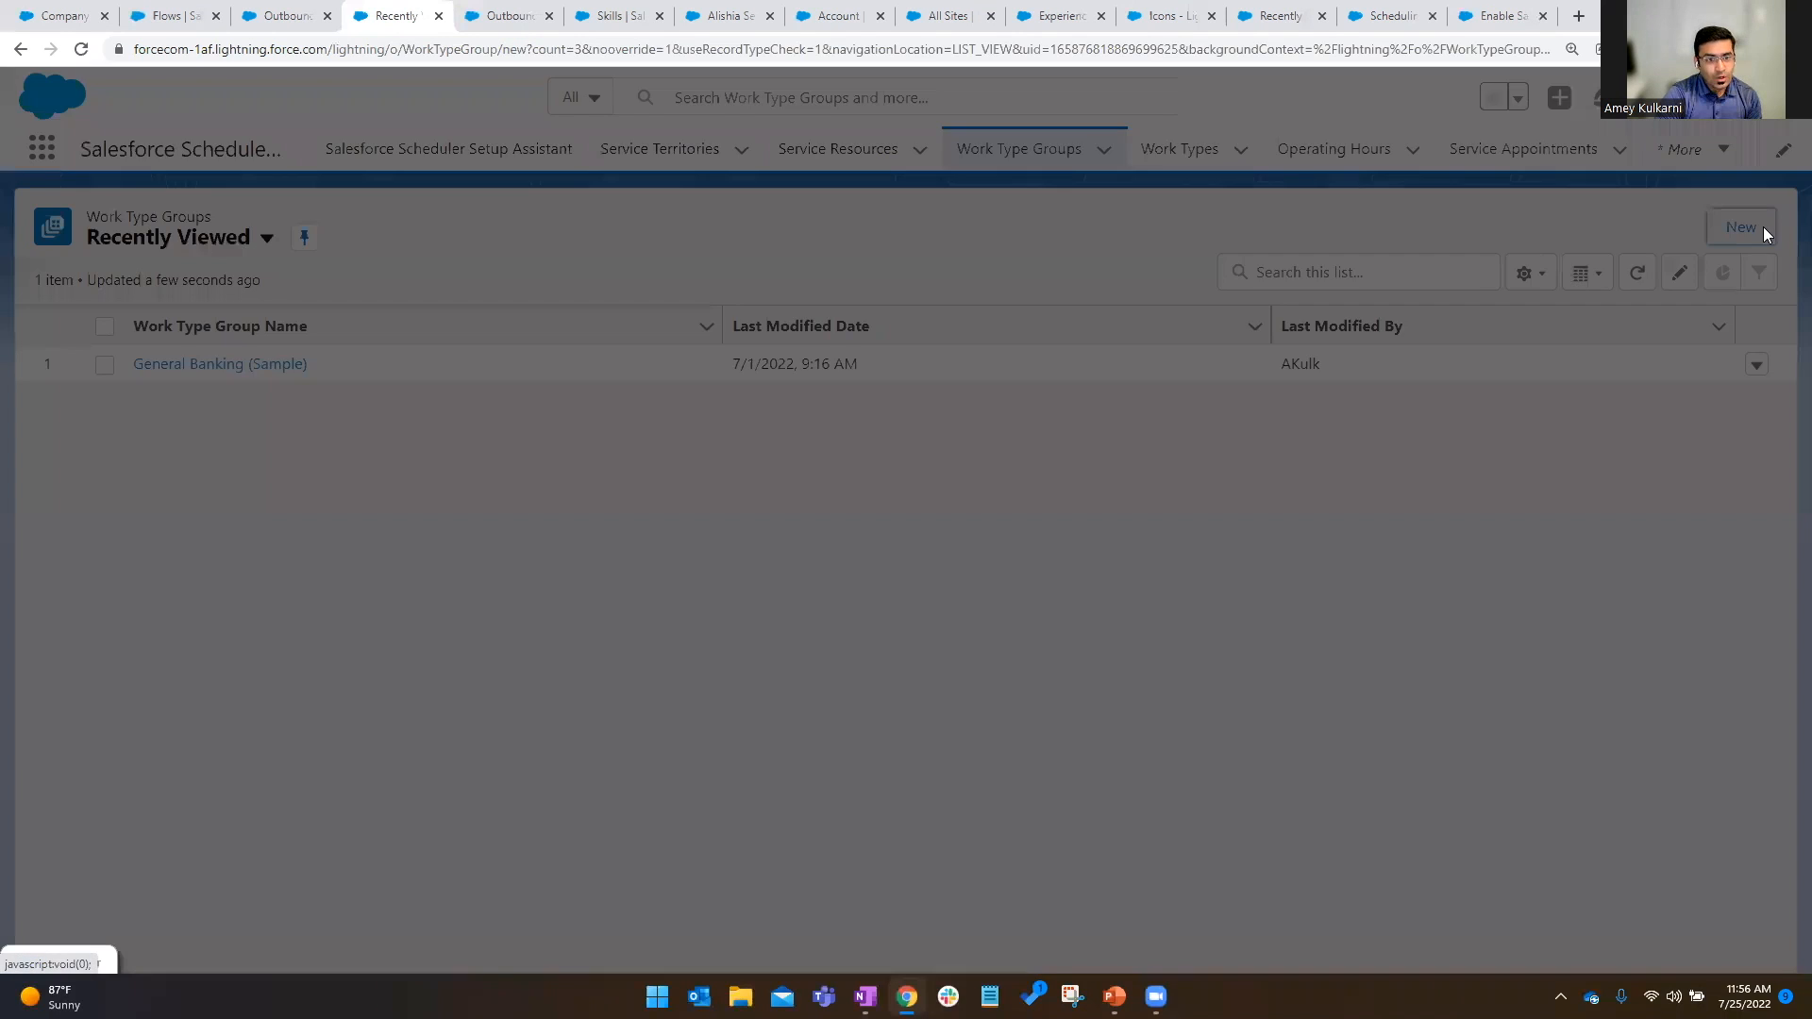
type("Loa")
type("ns")
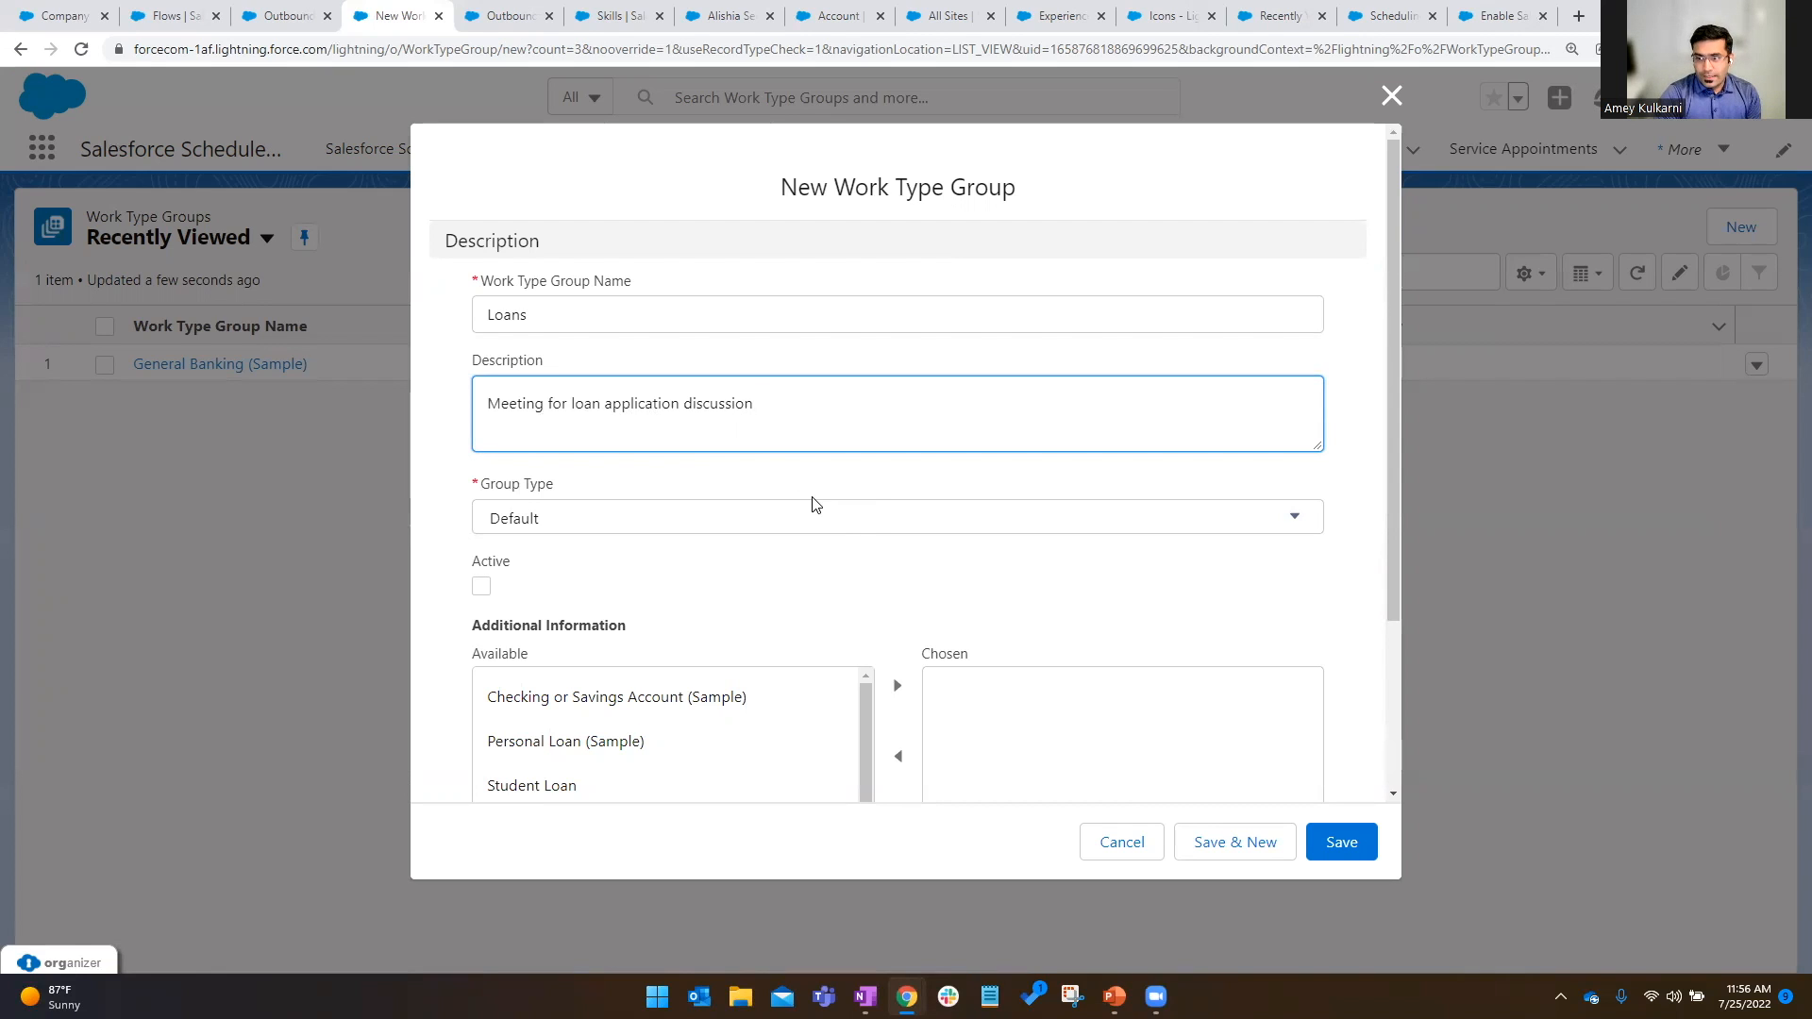
left_click(567, 523)
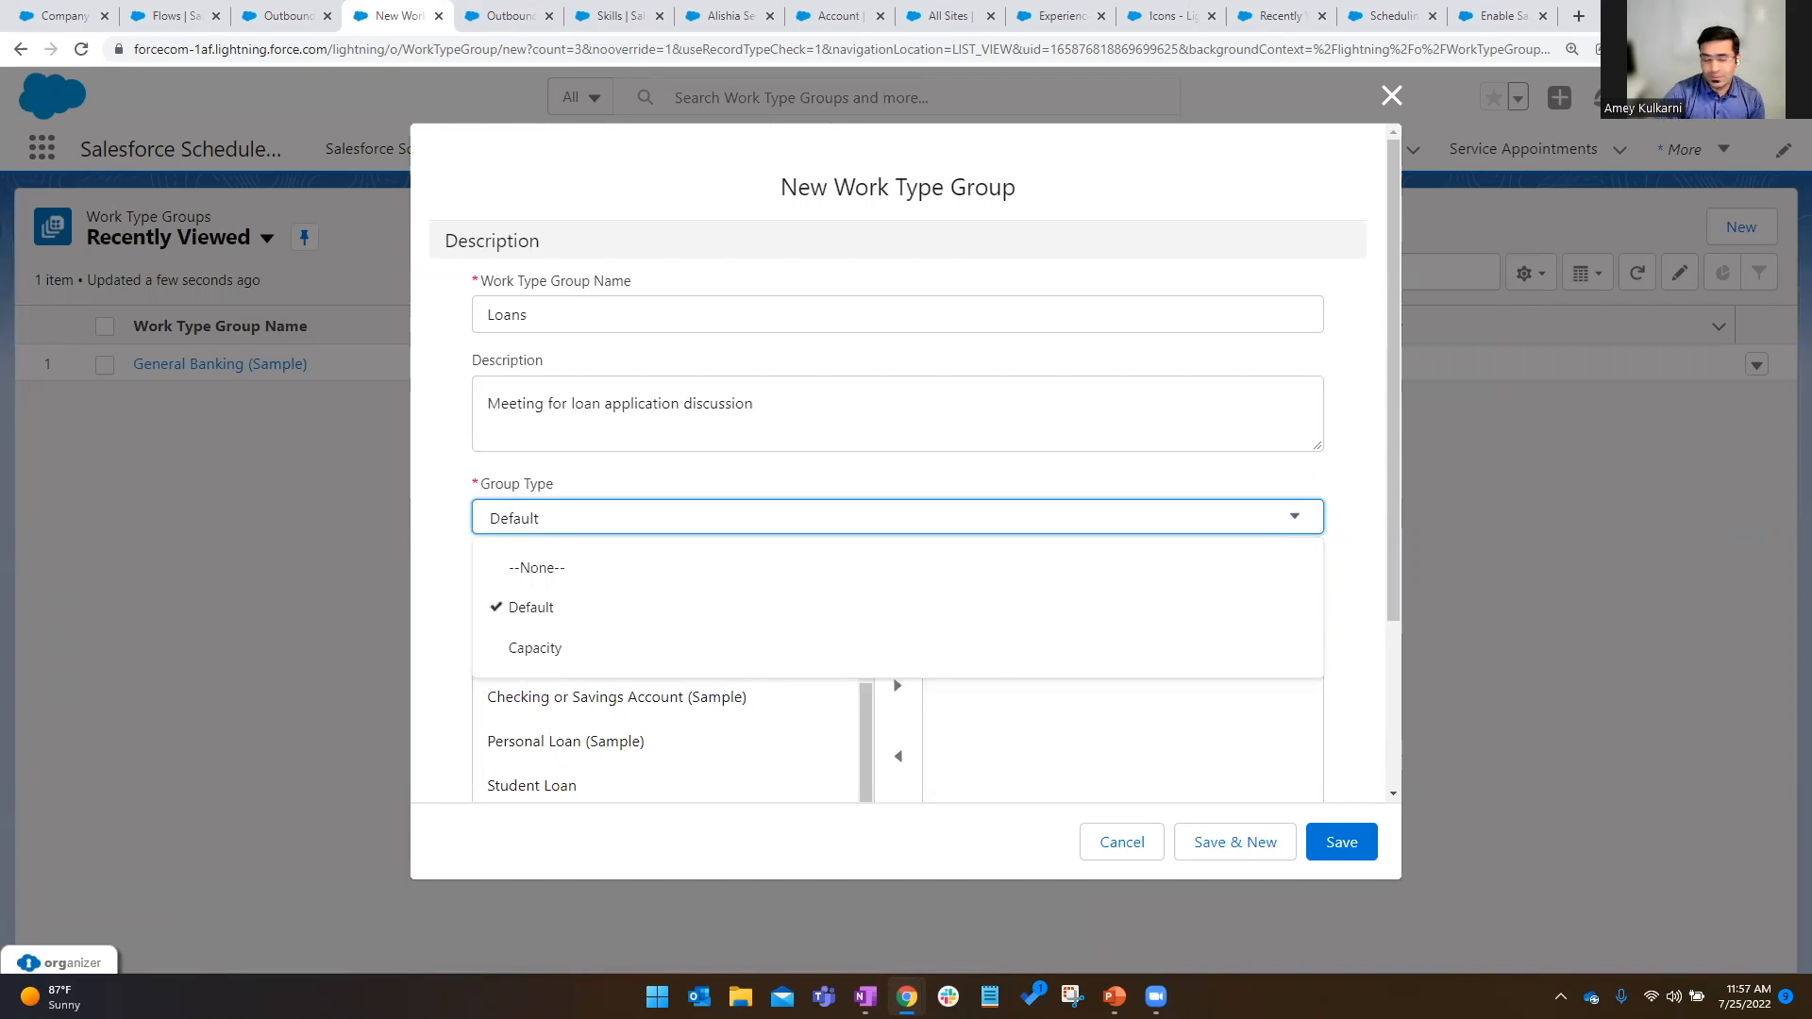
left_click(932, 479)
scroll(594, 550, "down", 1)
left_click(480, 492)
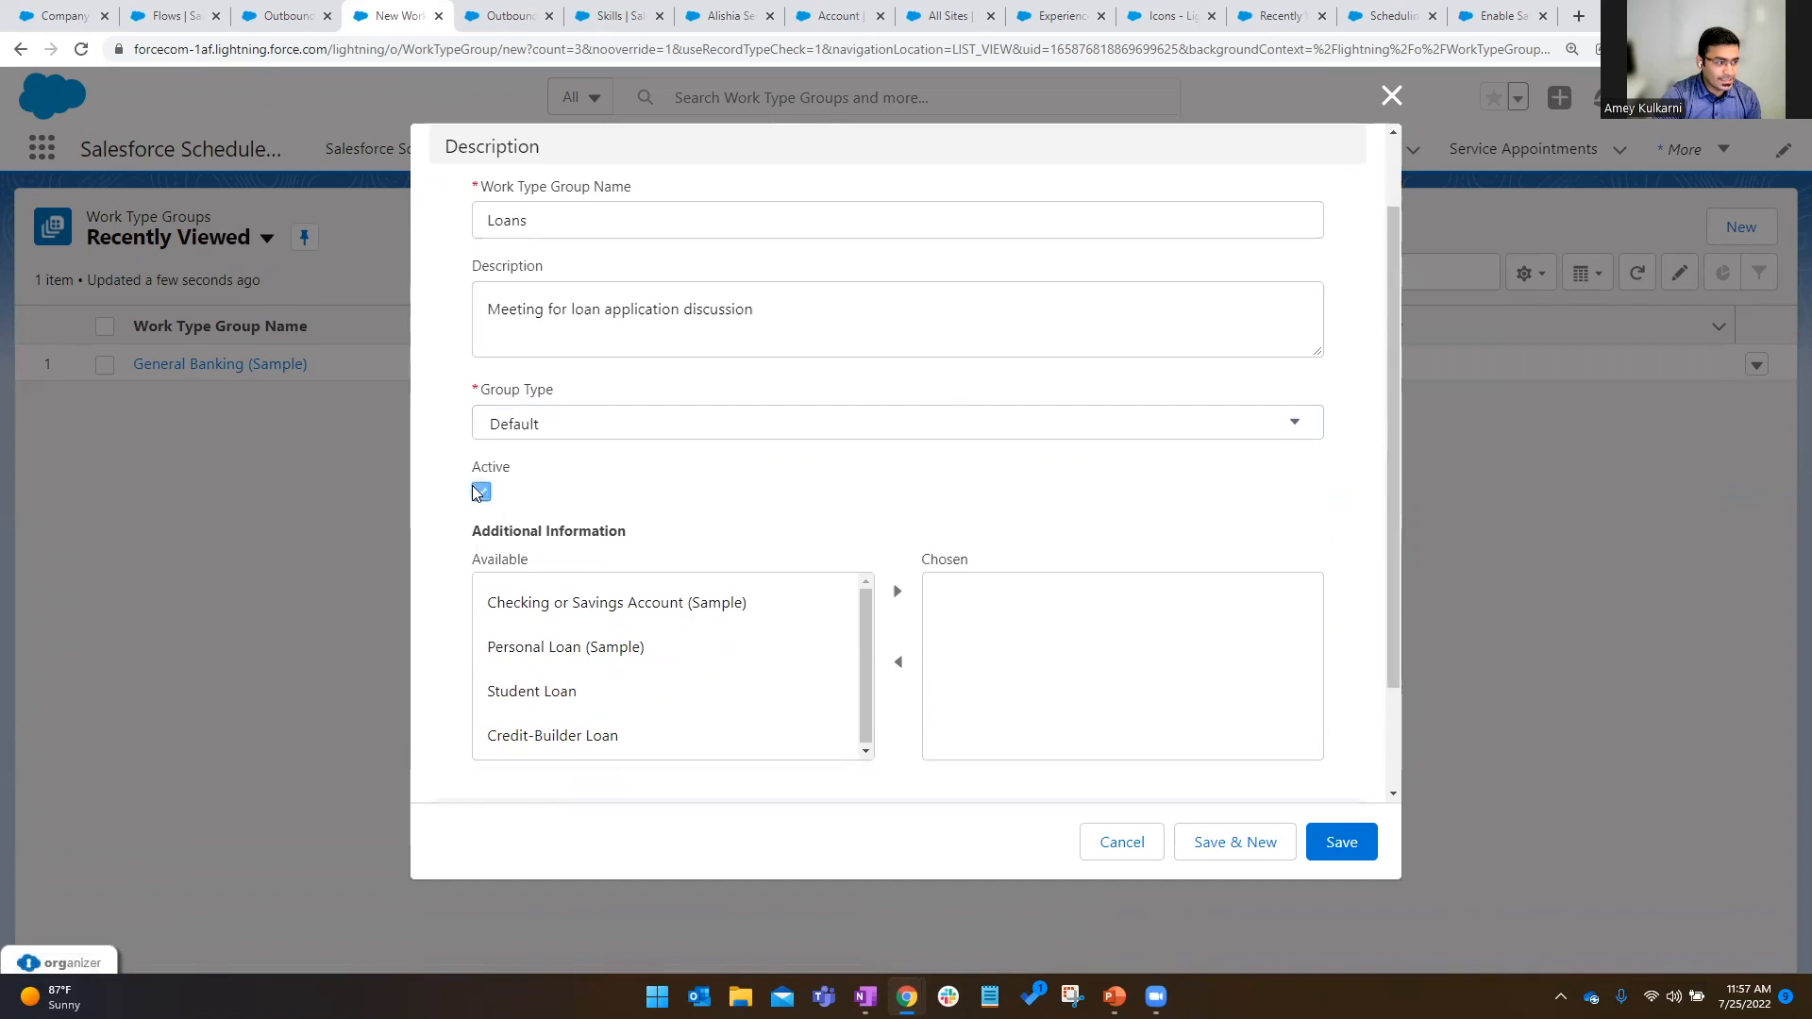
Add Student Loan and Credit-Builder Loan to the Loans group's chosen additional information and save the group.
scroll(605, 519, "down", 2)
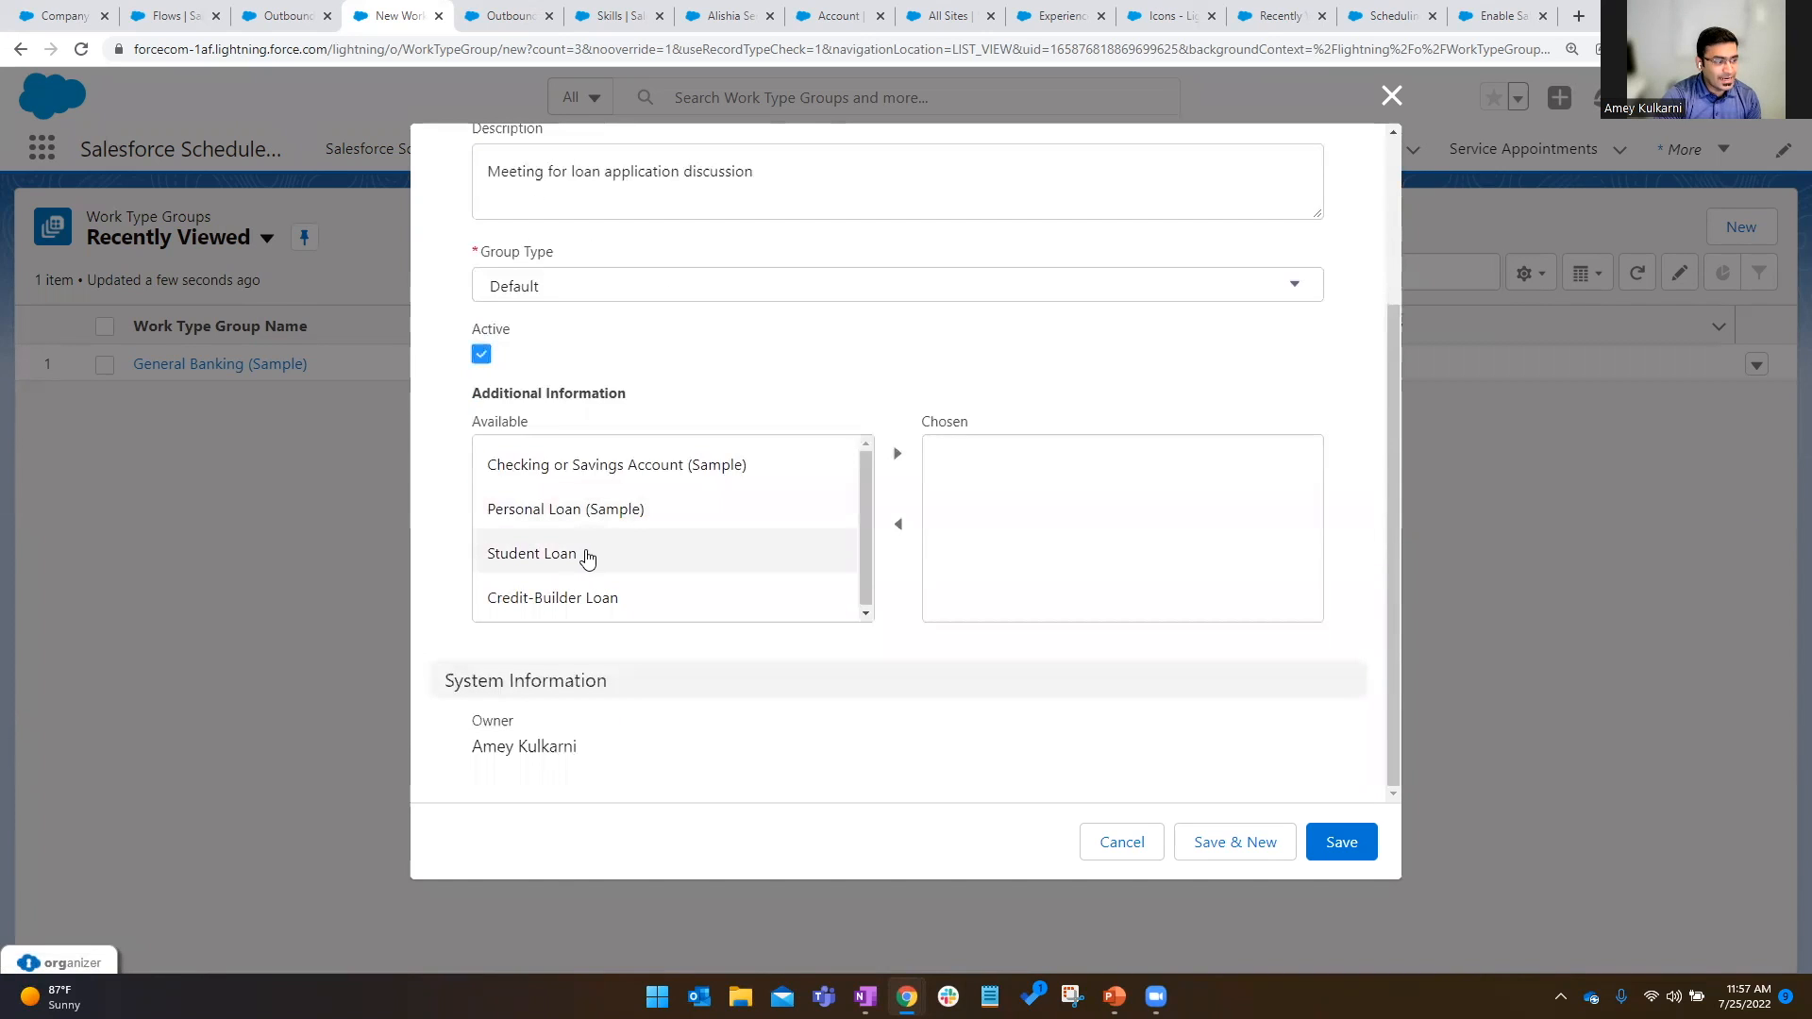
left_click(587, 557)
left_click(591, 596, "shift")
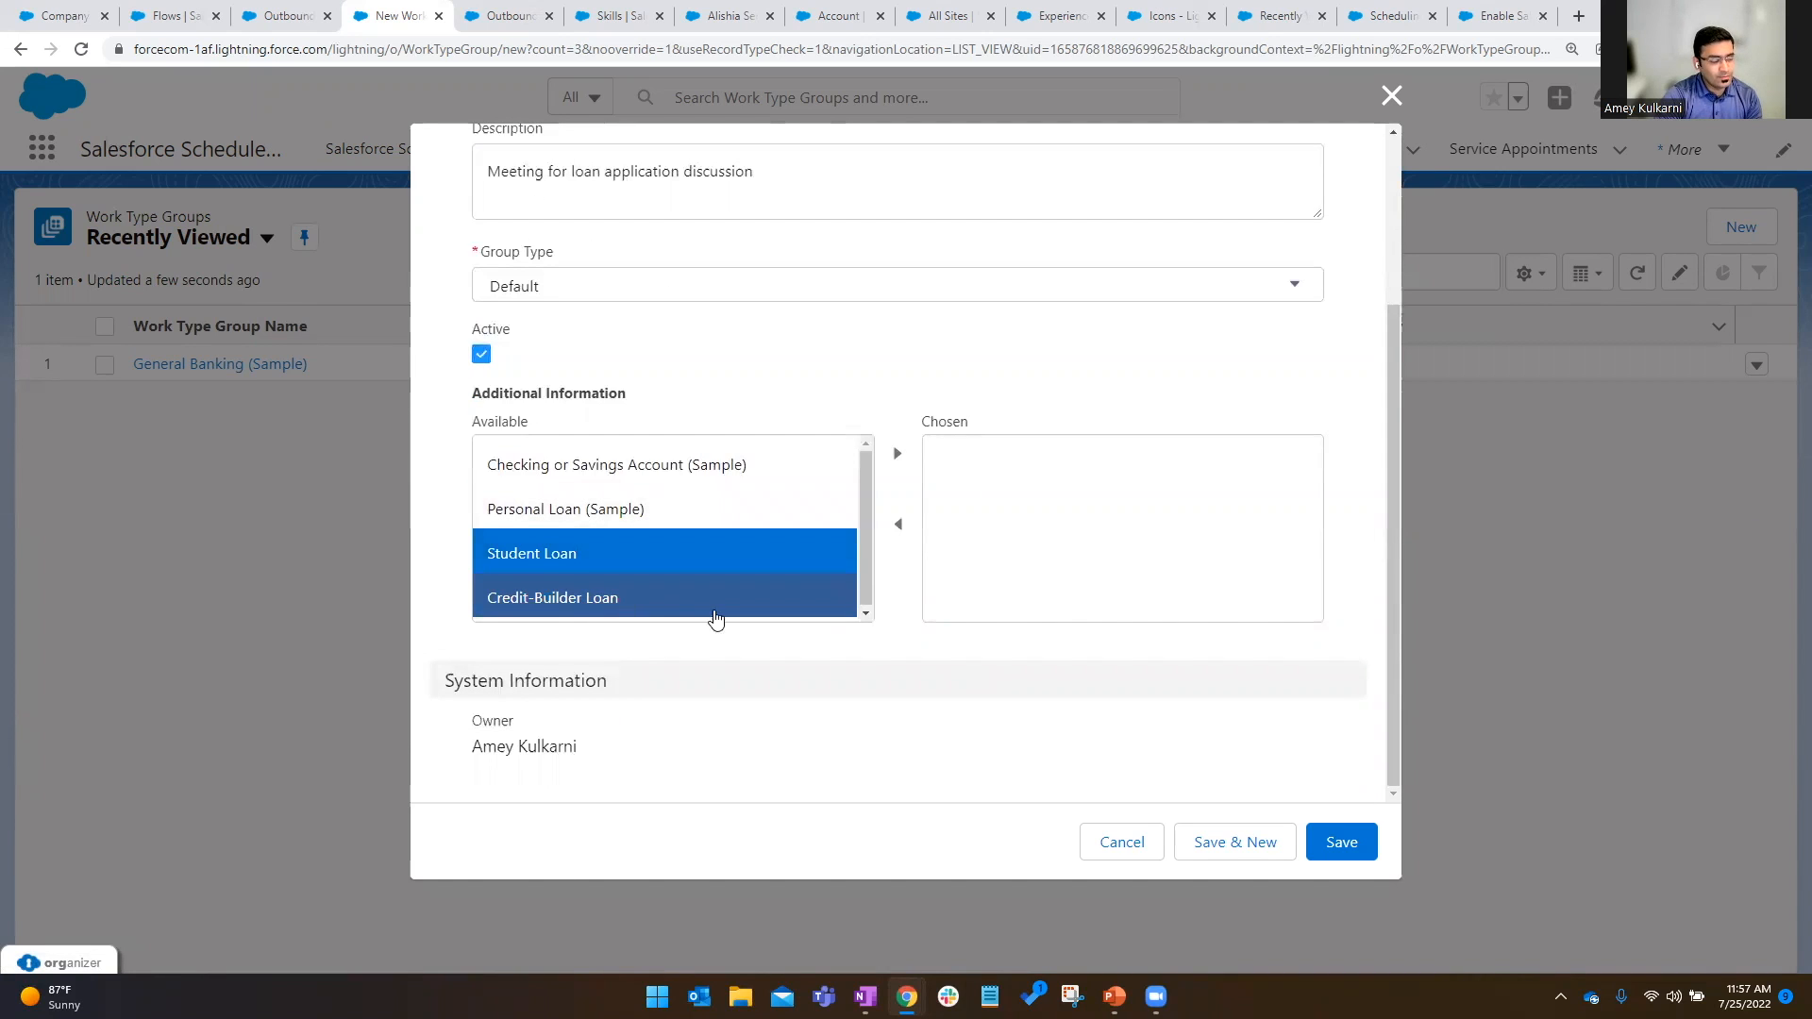
left_click(897, 454)
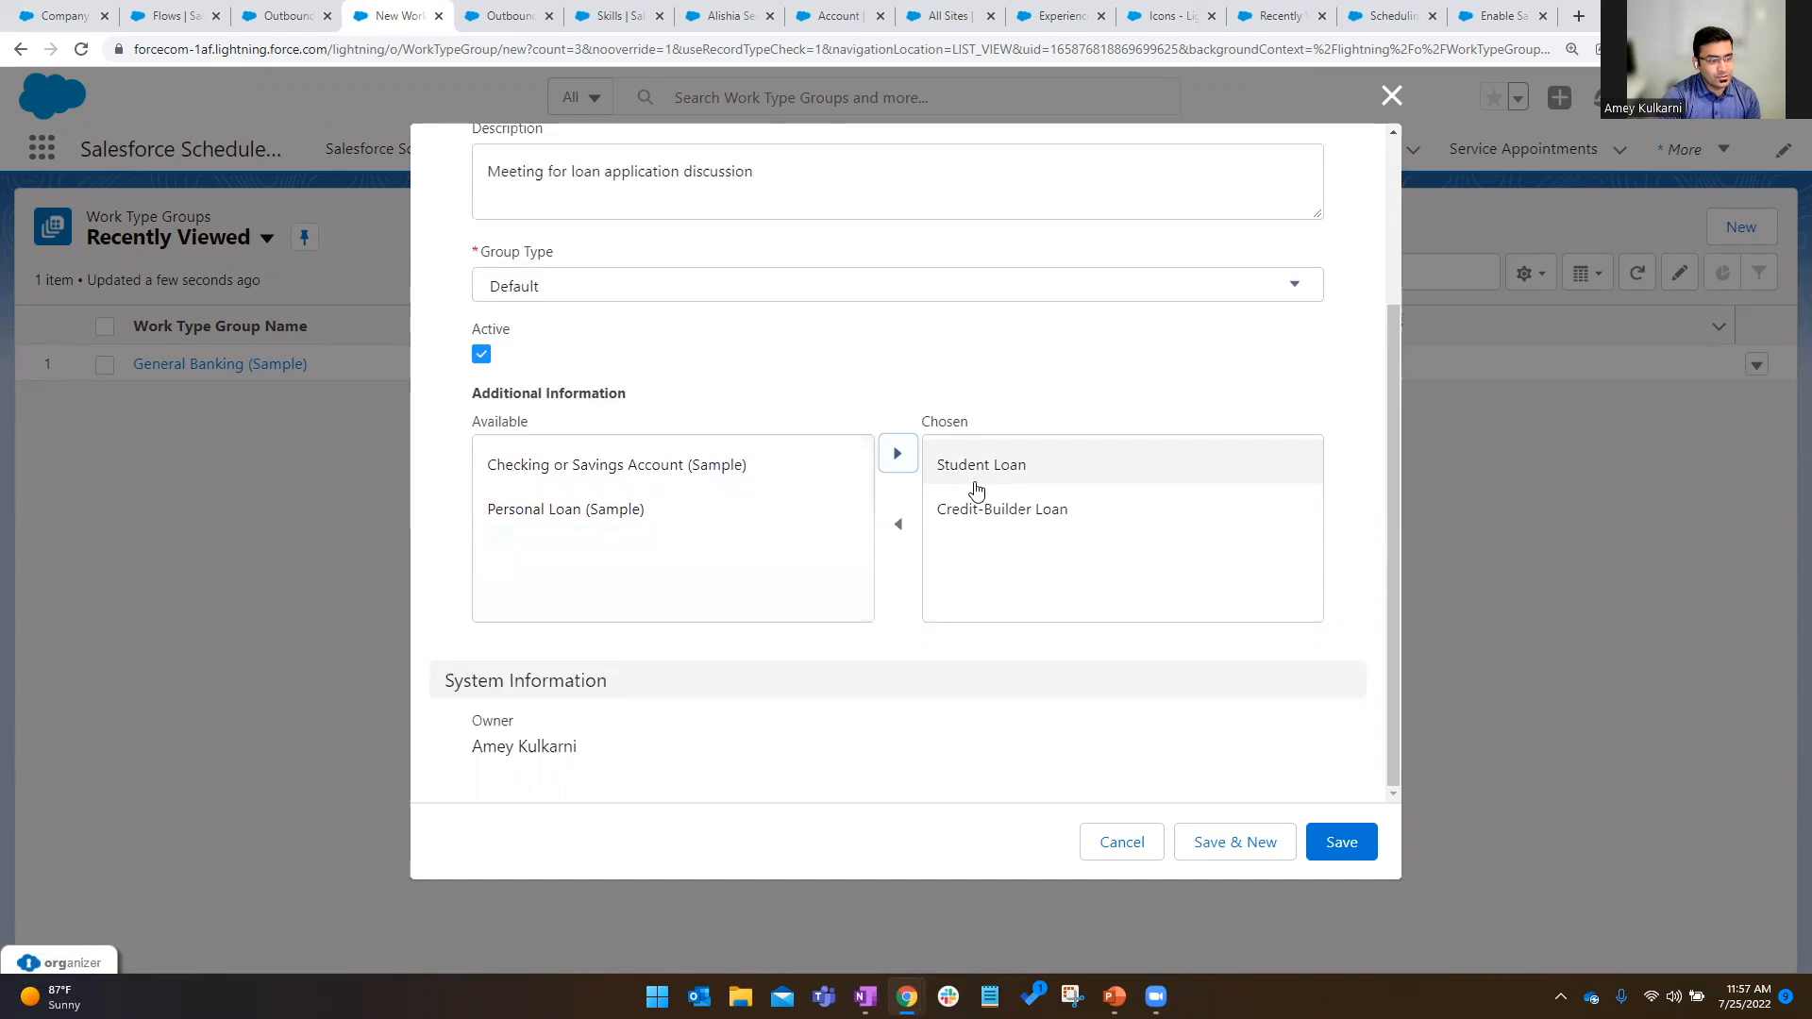
left_click(1331, 854)
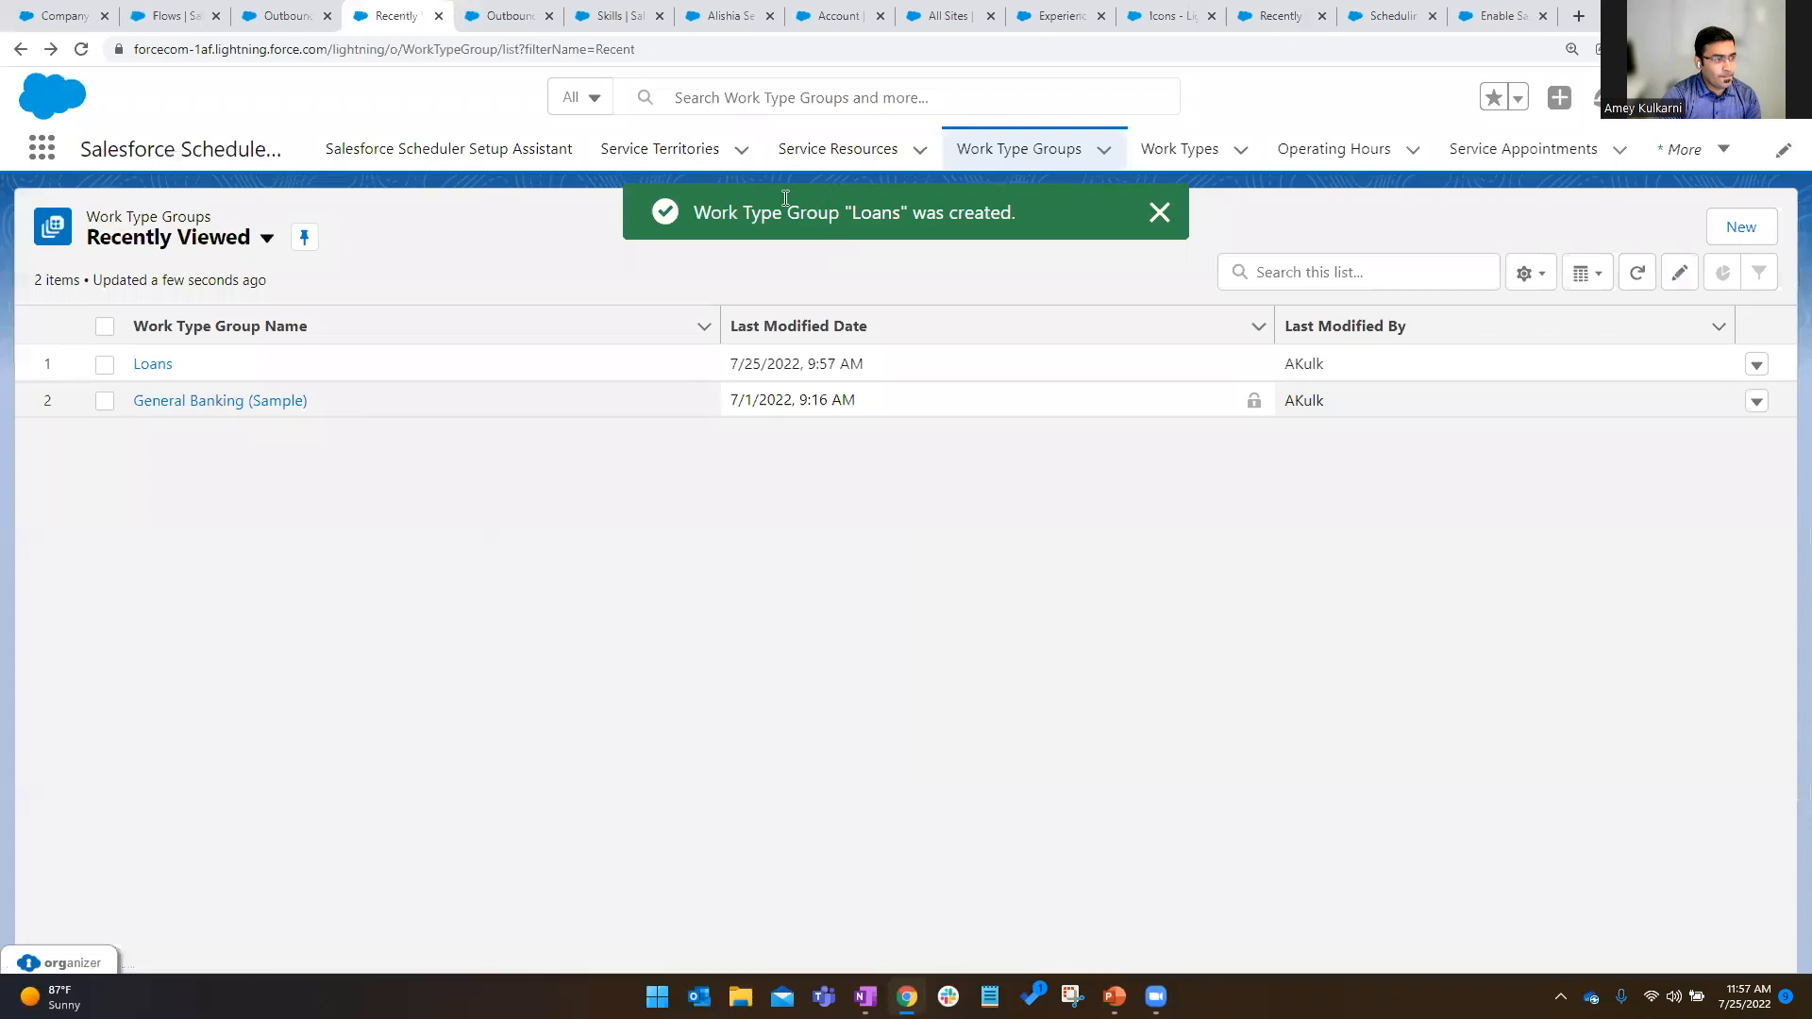
Start a new work type named Loan, described as "Meeting to discuss loan requirements, eligibility", with Central Hours as its operating hours.
left_click(1179, 156)
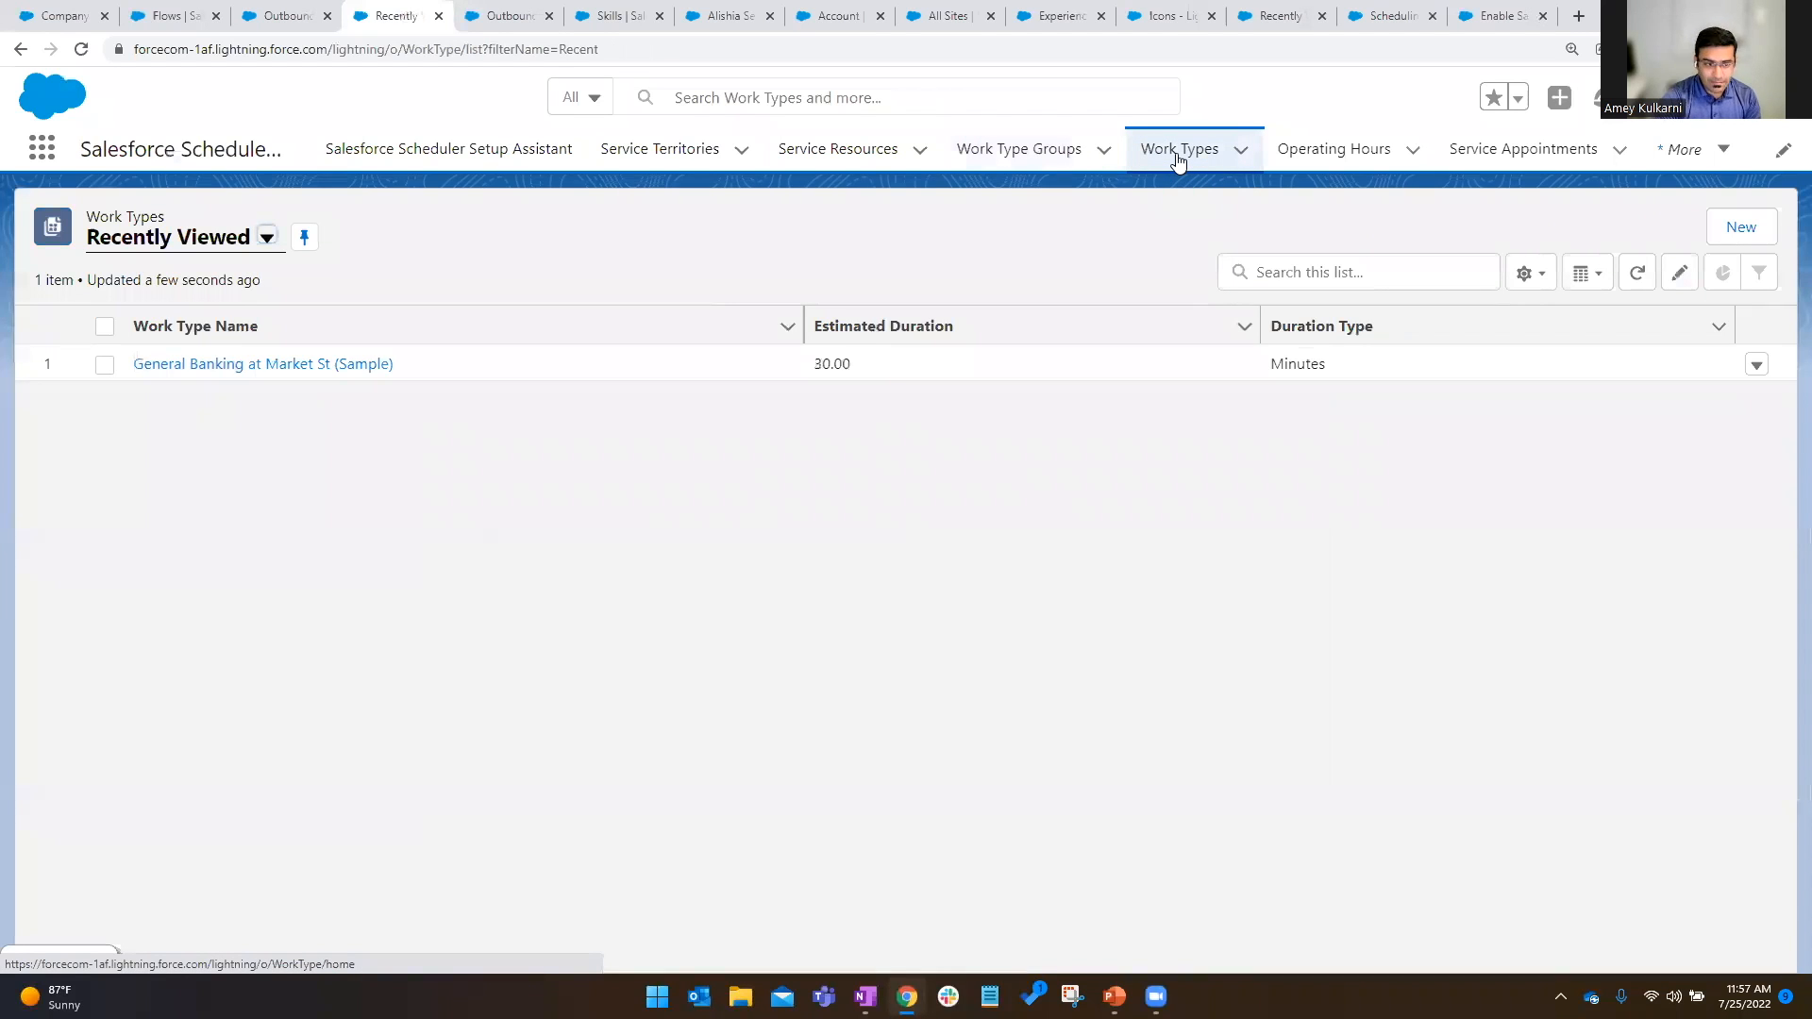
left_click(1741, 231)
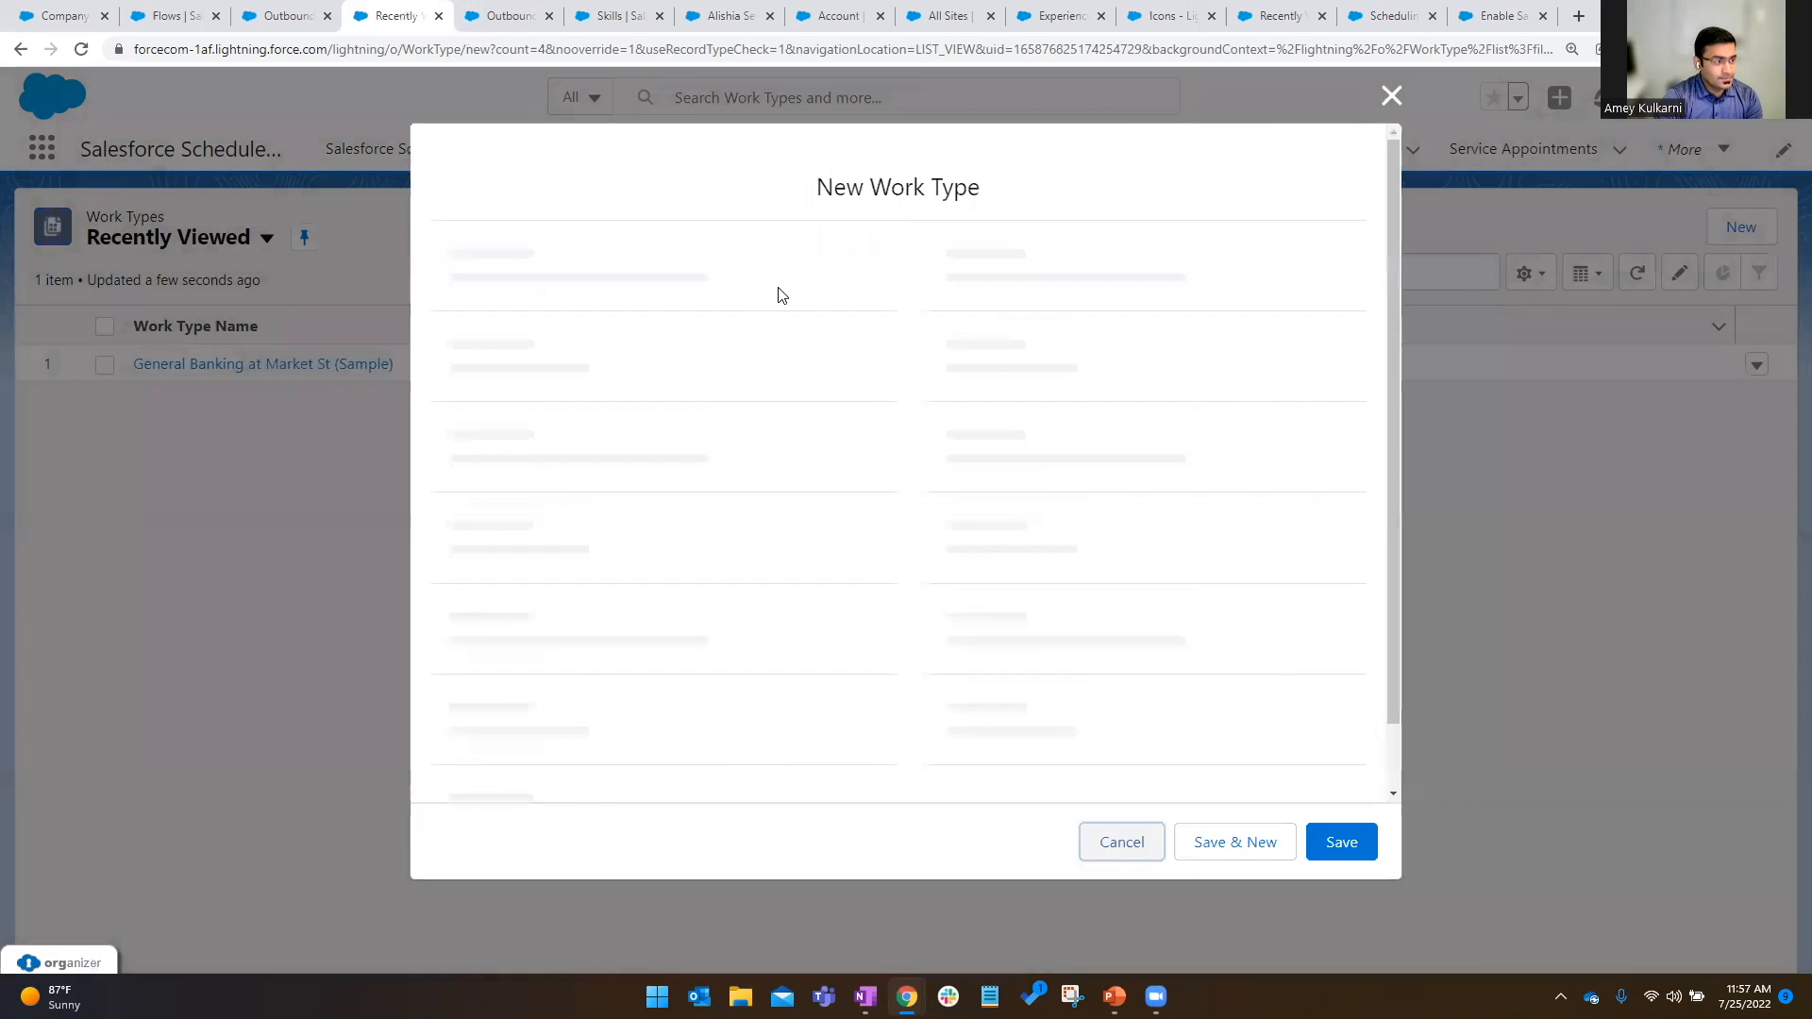
type("Loan")
key("Tab")
type("Meeting to discuss loan requirements, eligibilit")
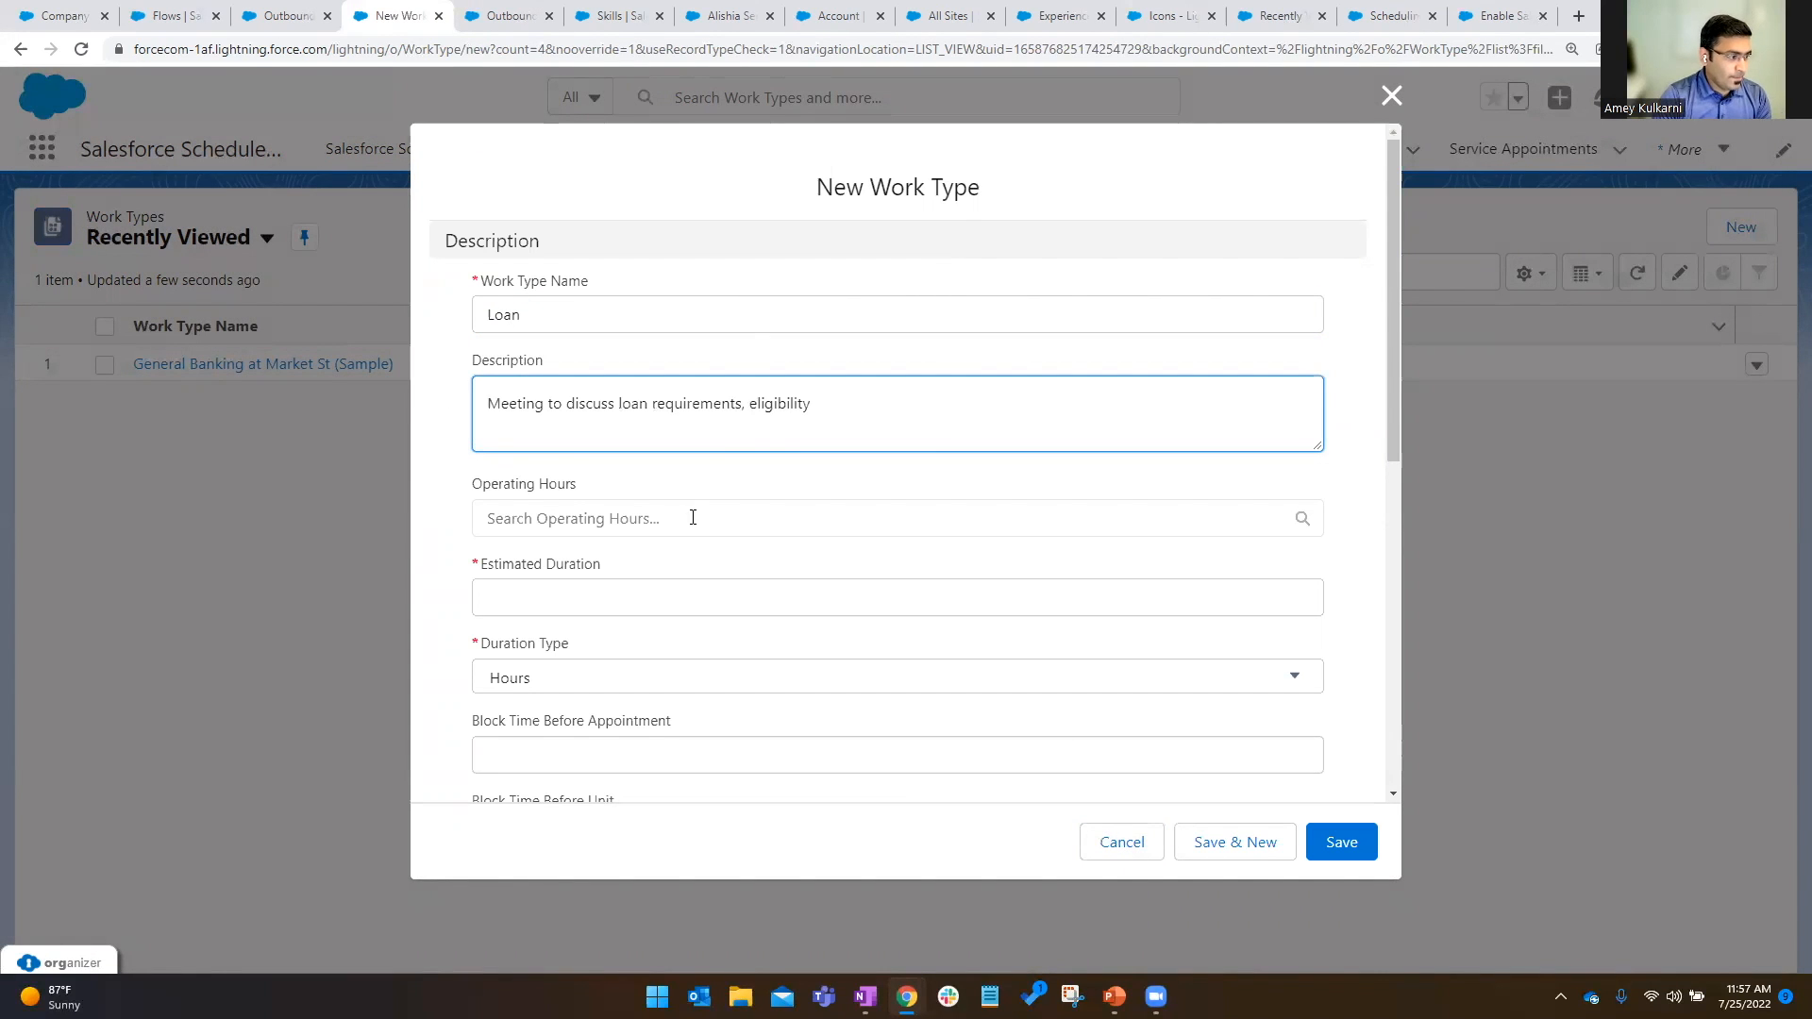
left_click(691, 518)
left_click(661, 578)
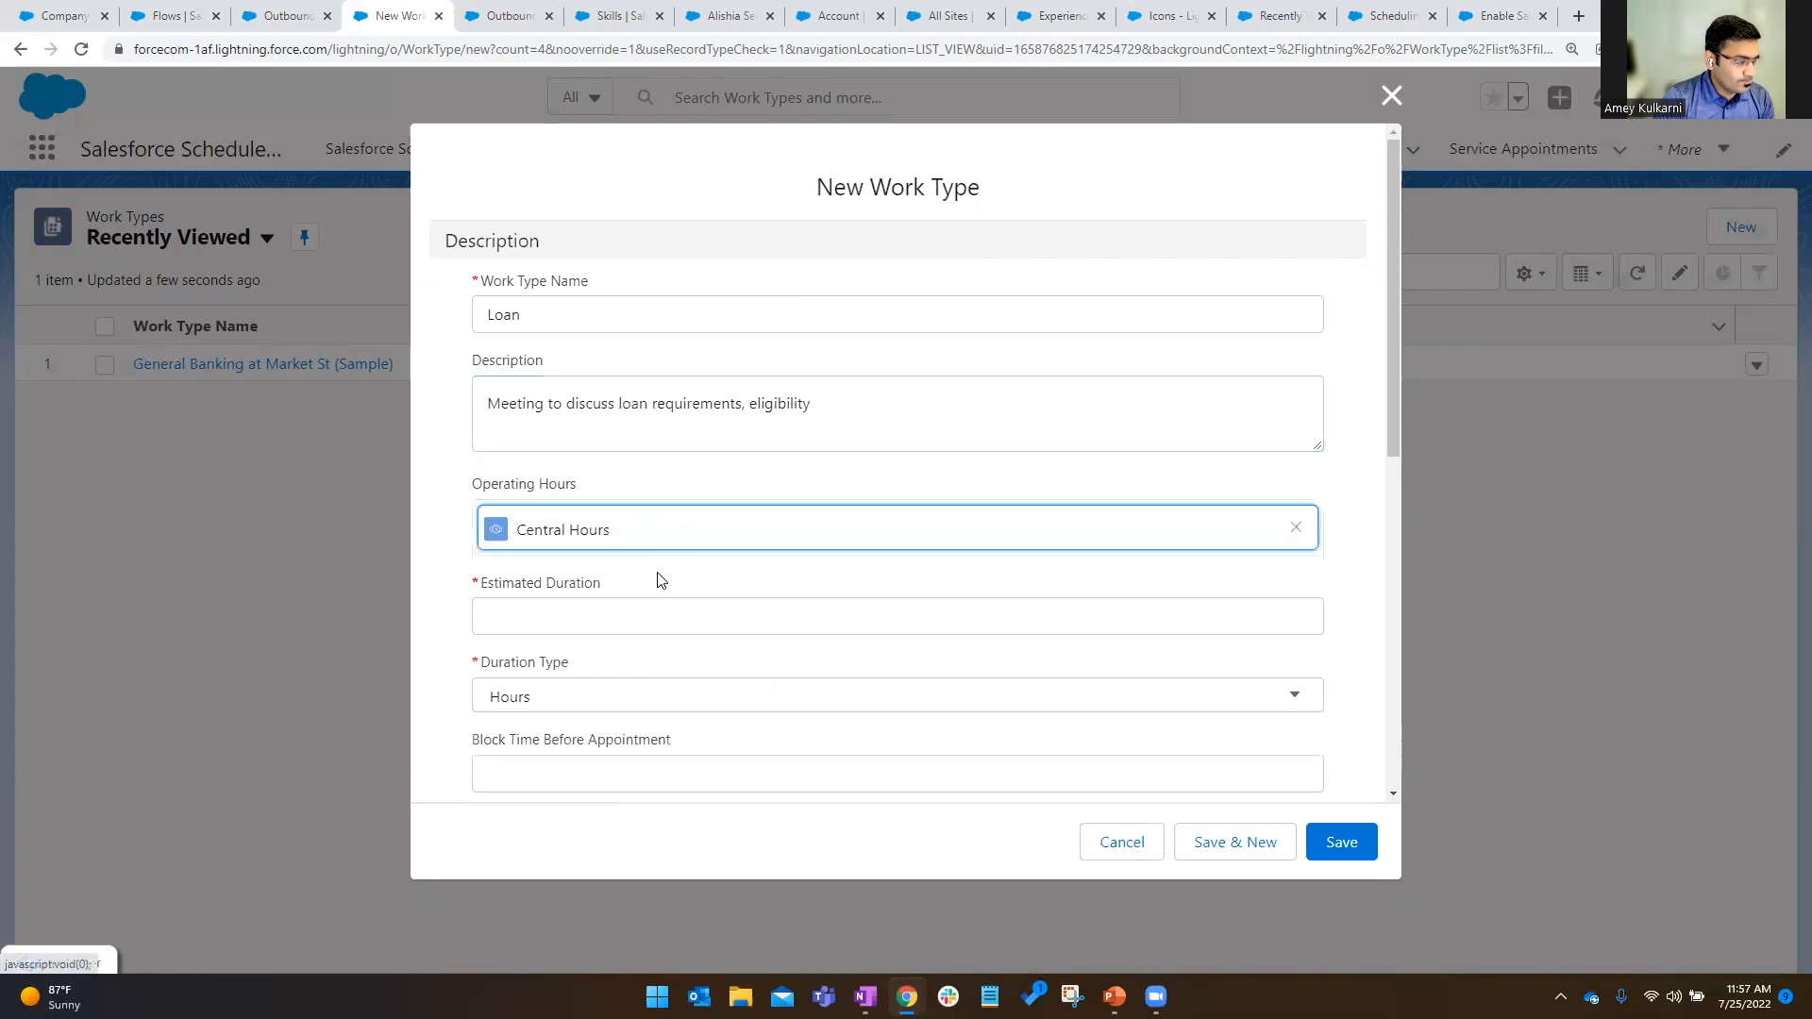
Set the Loan work type's estimated duration to 60 with Minutes as the duration type.
left_click(600, 611)
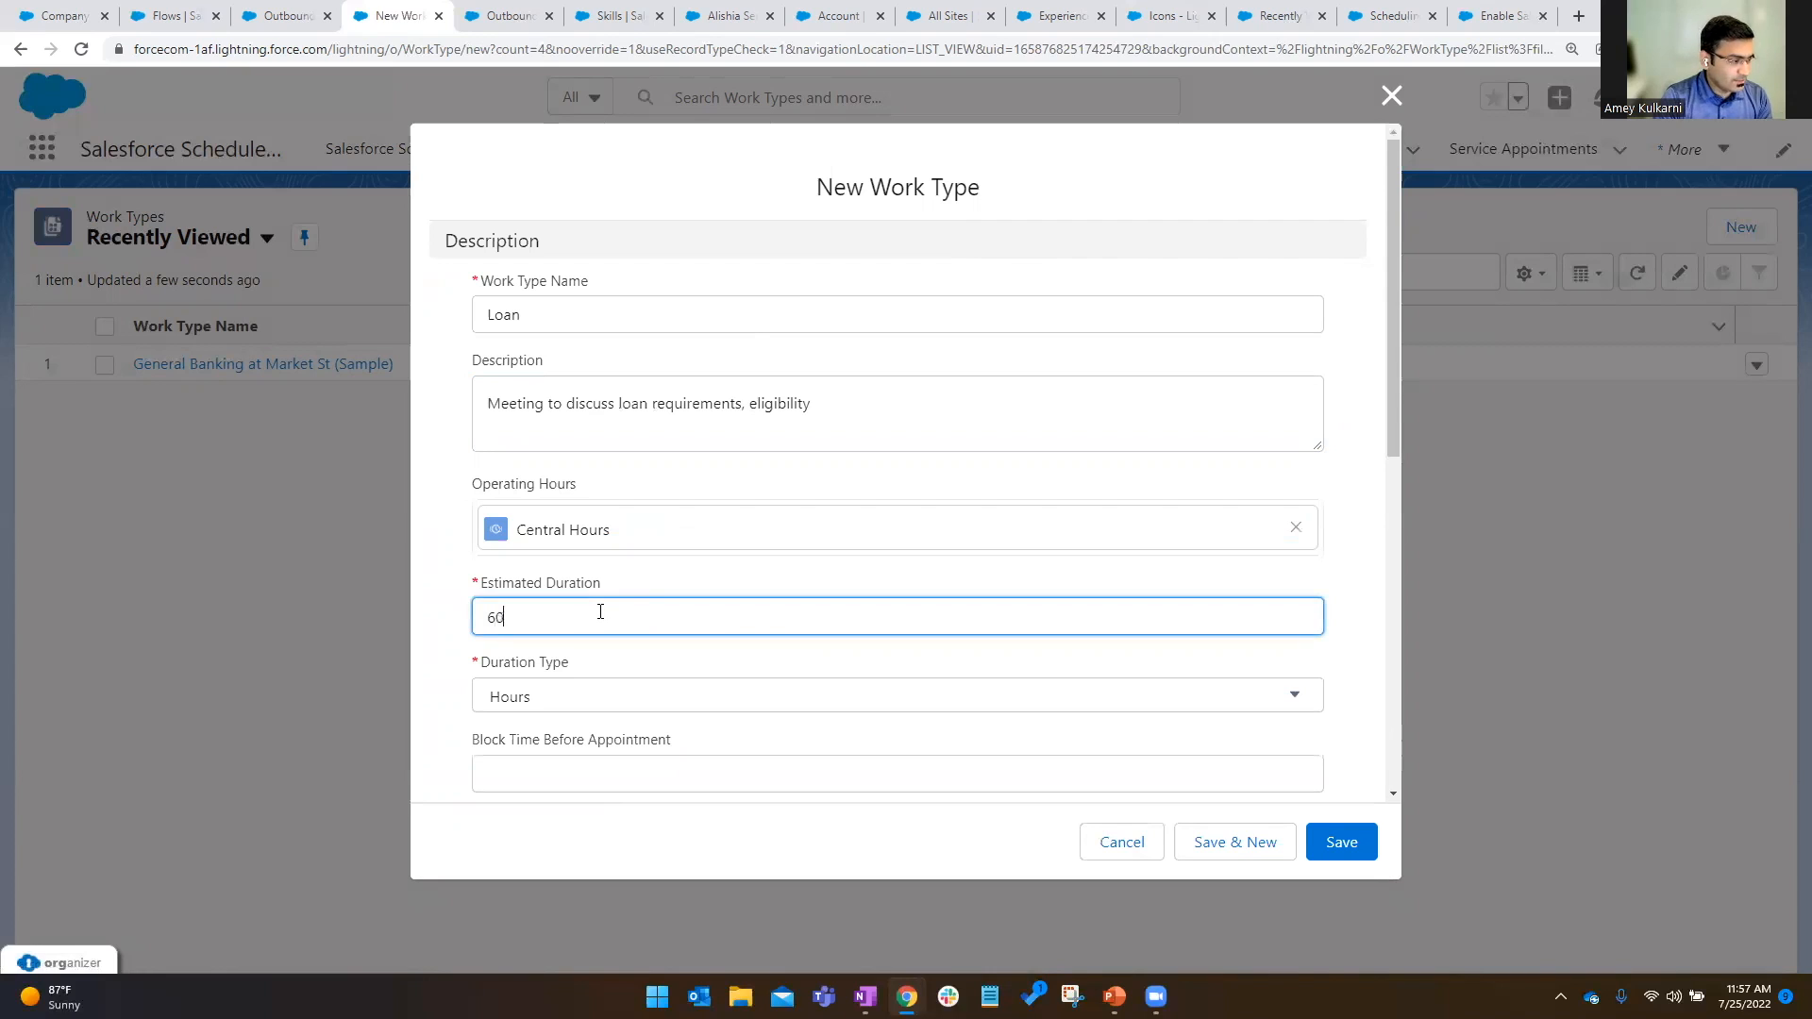
scroll(567, 721, "down", 1)
left_click(566, 602)
left_click(559, 741)
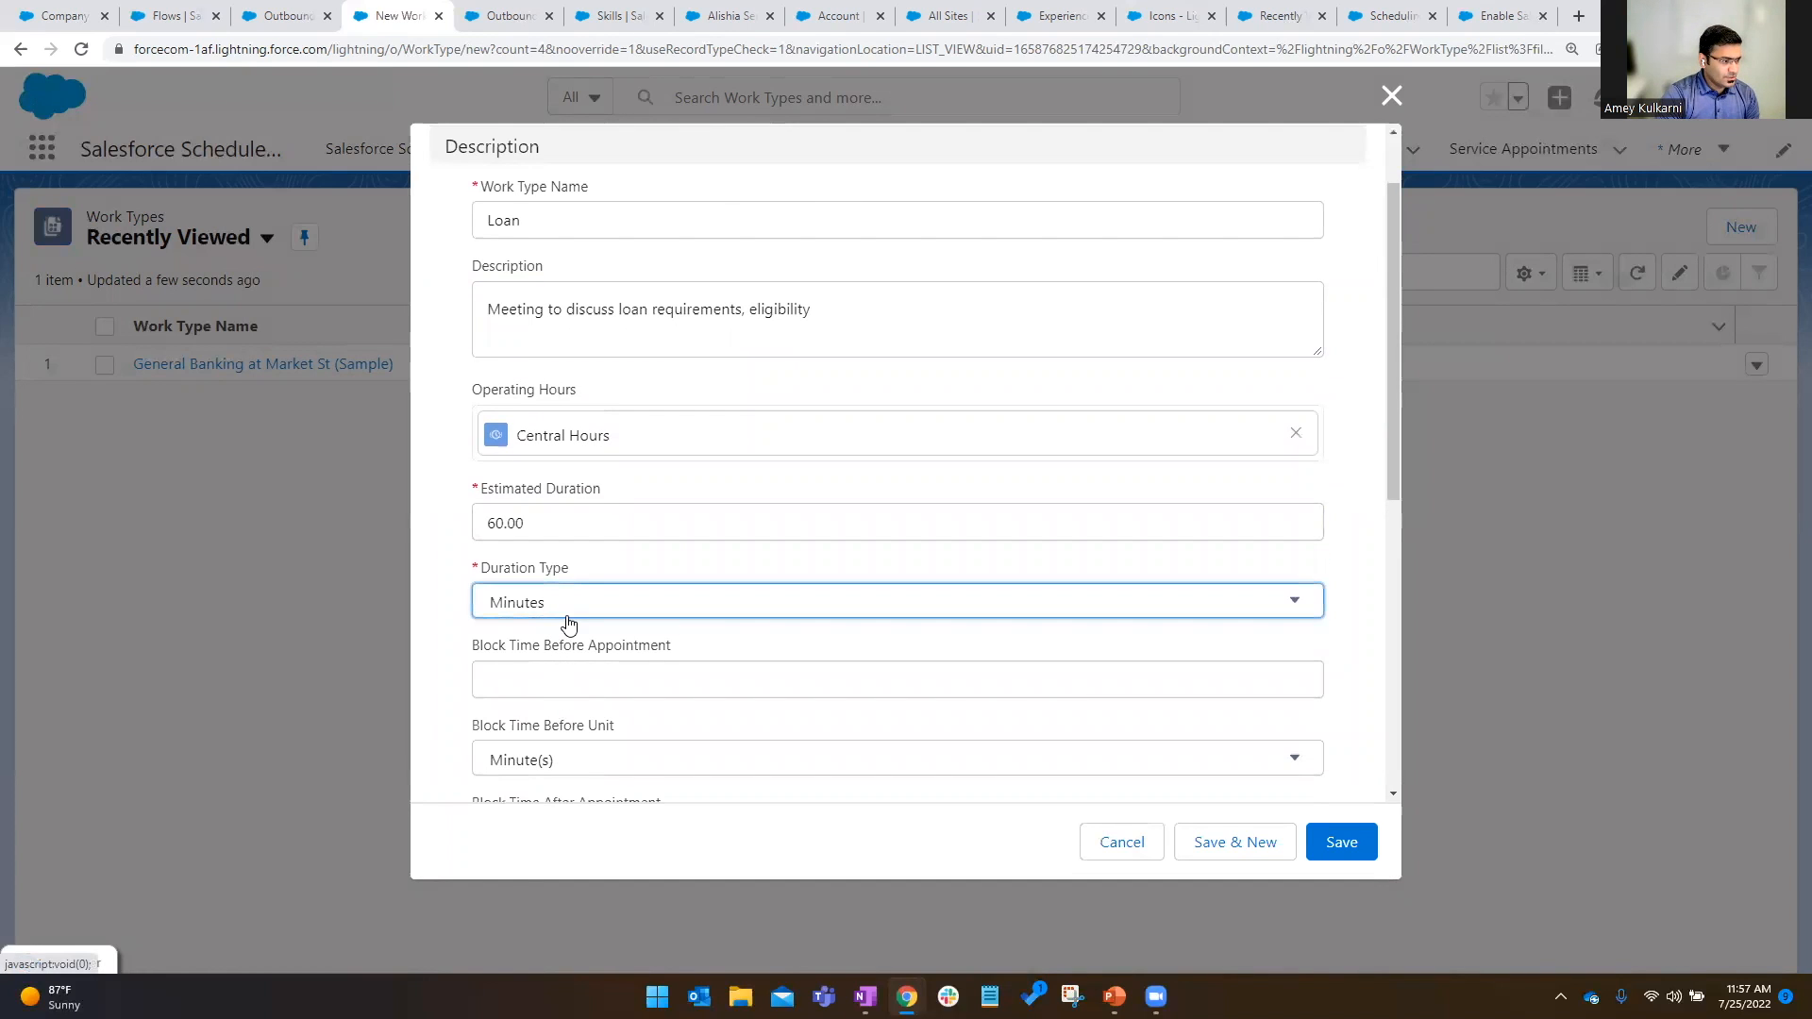
Set the block time to 15 minutes before the appointment and 30 after it, and save the Loan work type.
scroll(570, 668, "down", 1)
left_click(601, 587)
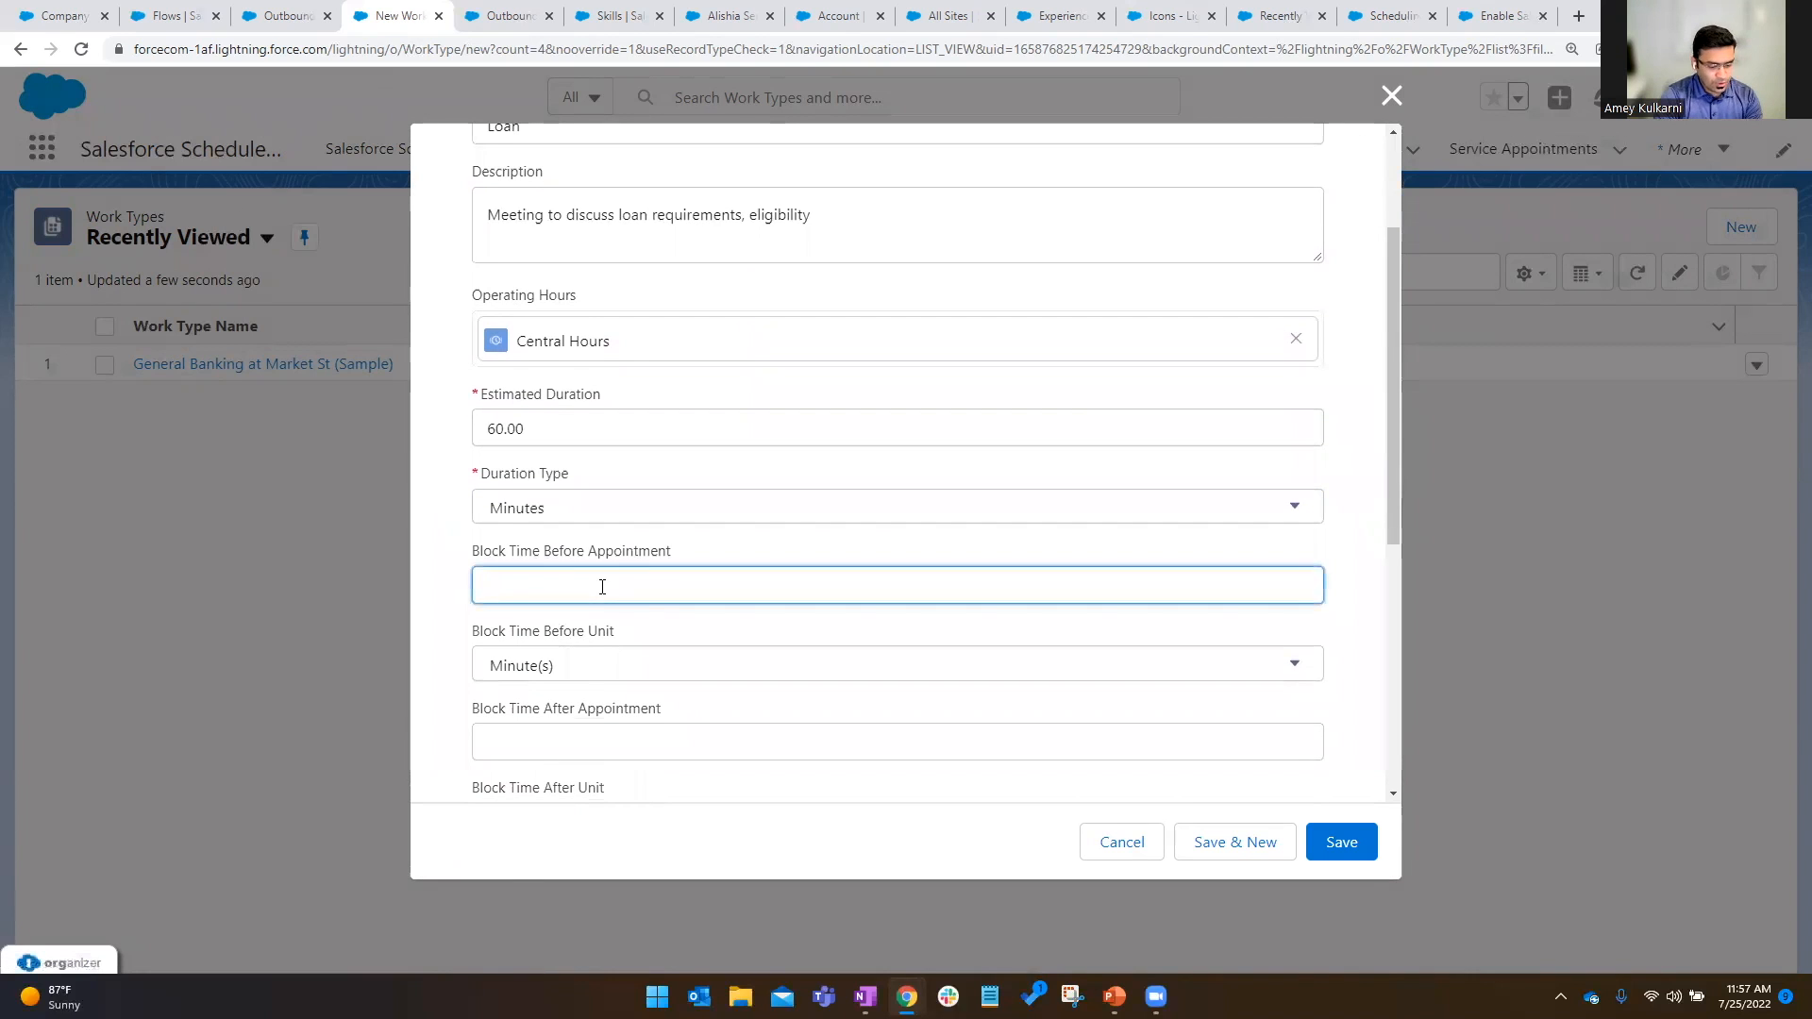
left_click(568, 744)
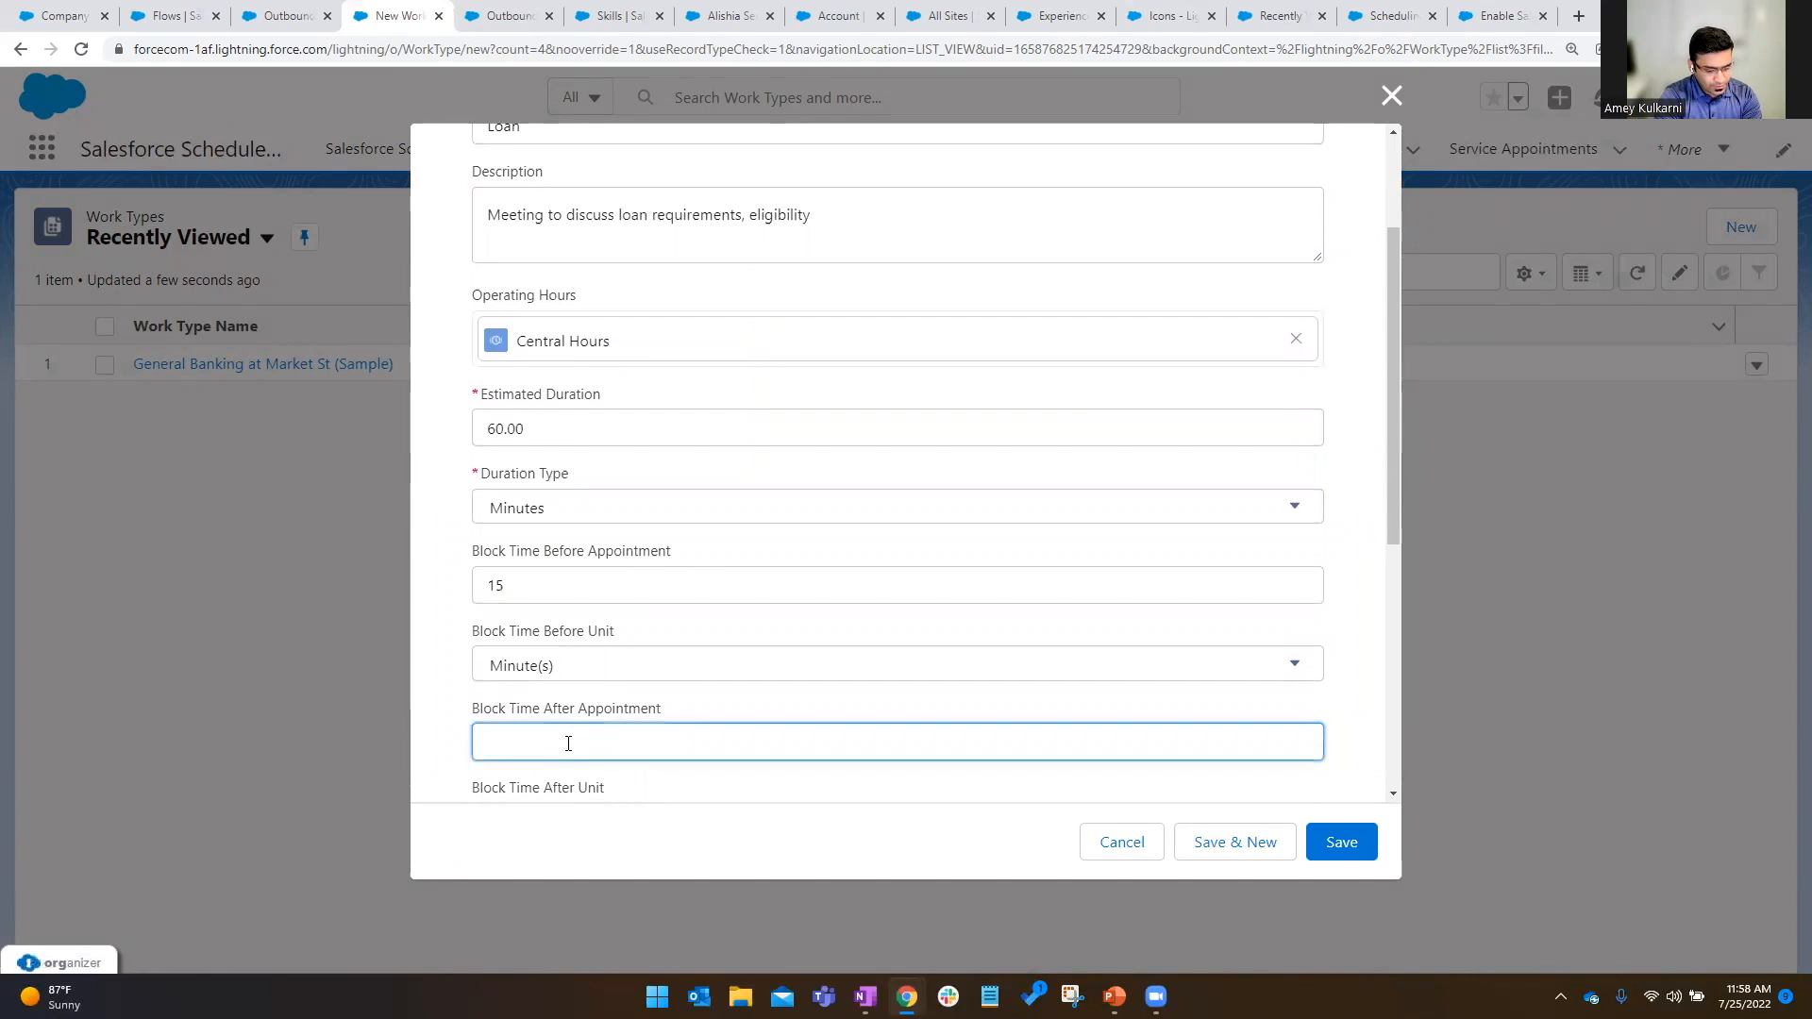
left_click(1344, 840)
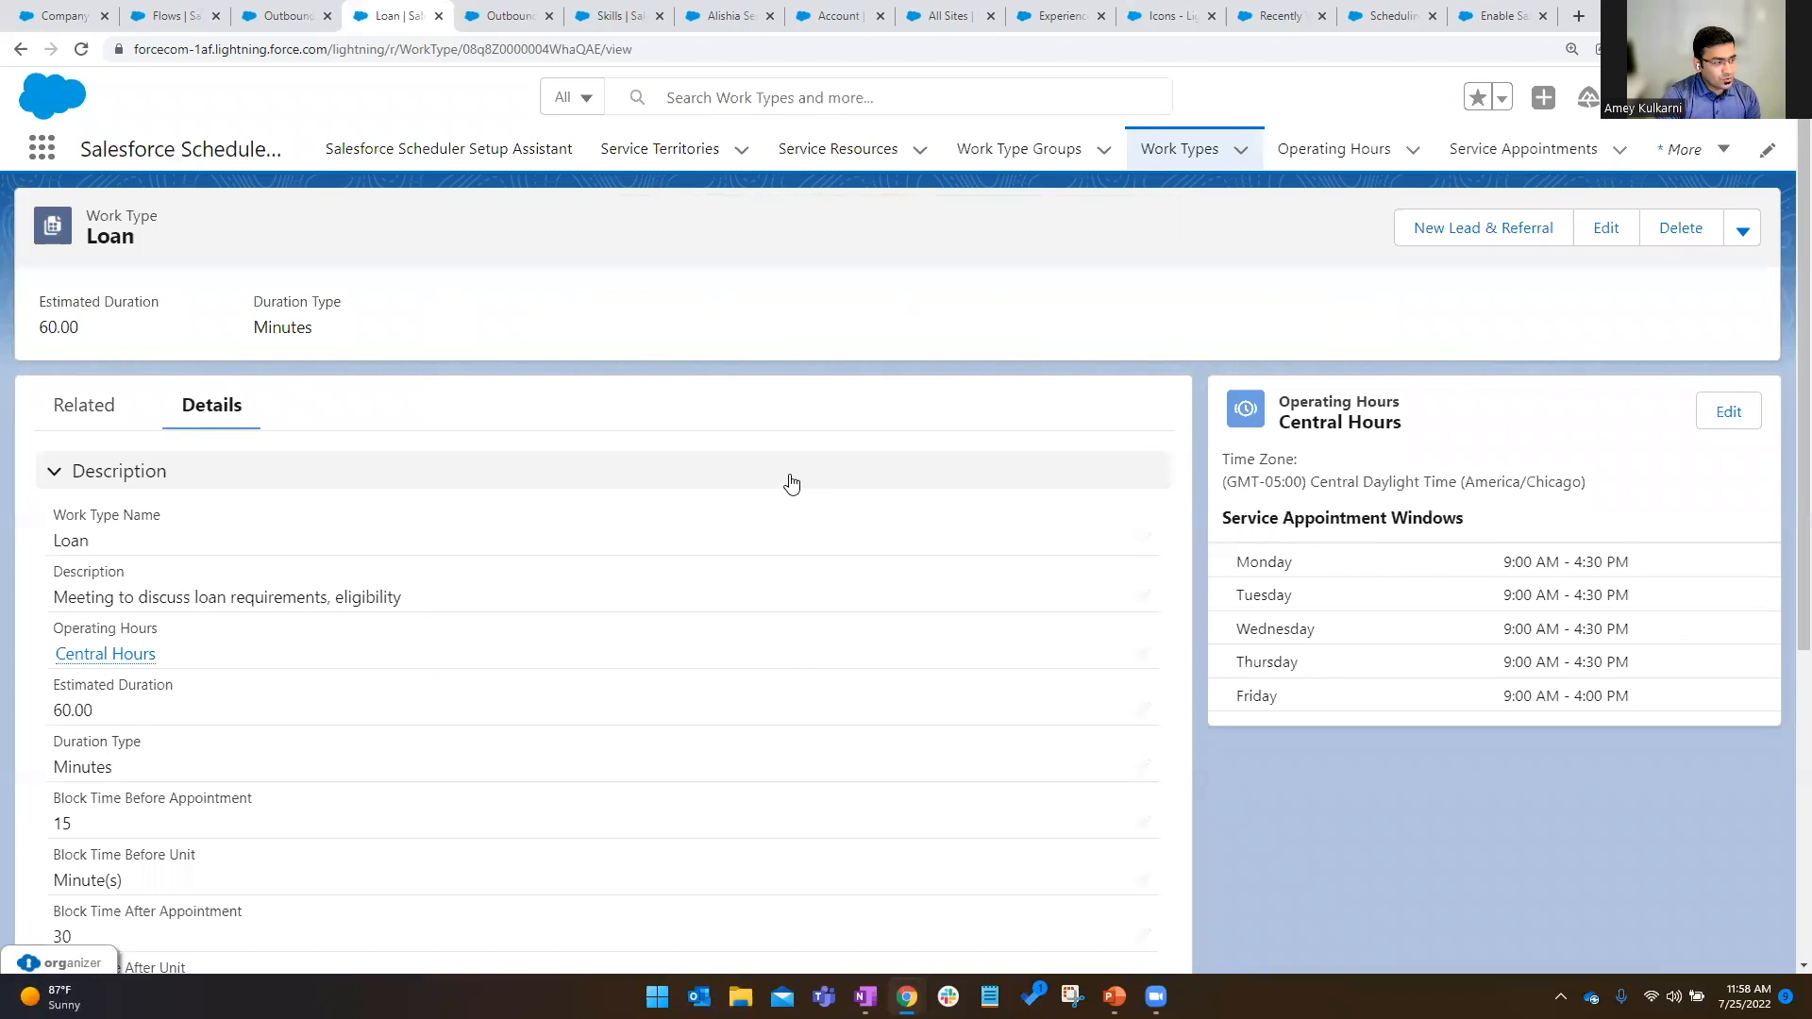
Add a General Banking (Sample) skill requirement to the Loan work type, leaving the skill level empty, and save it.
left_click(71, 406)
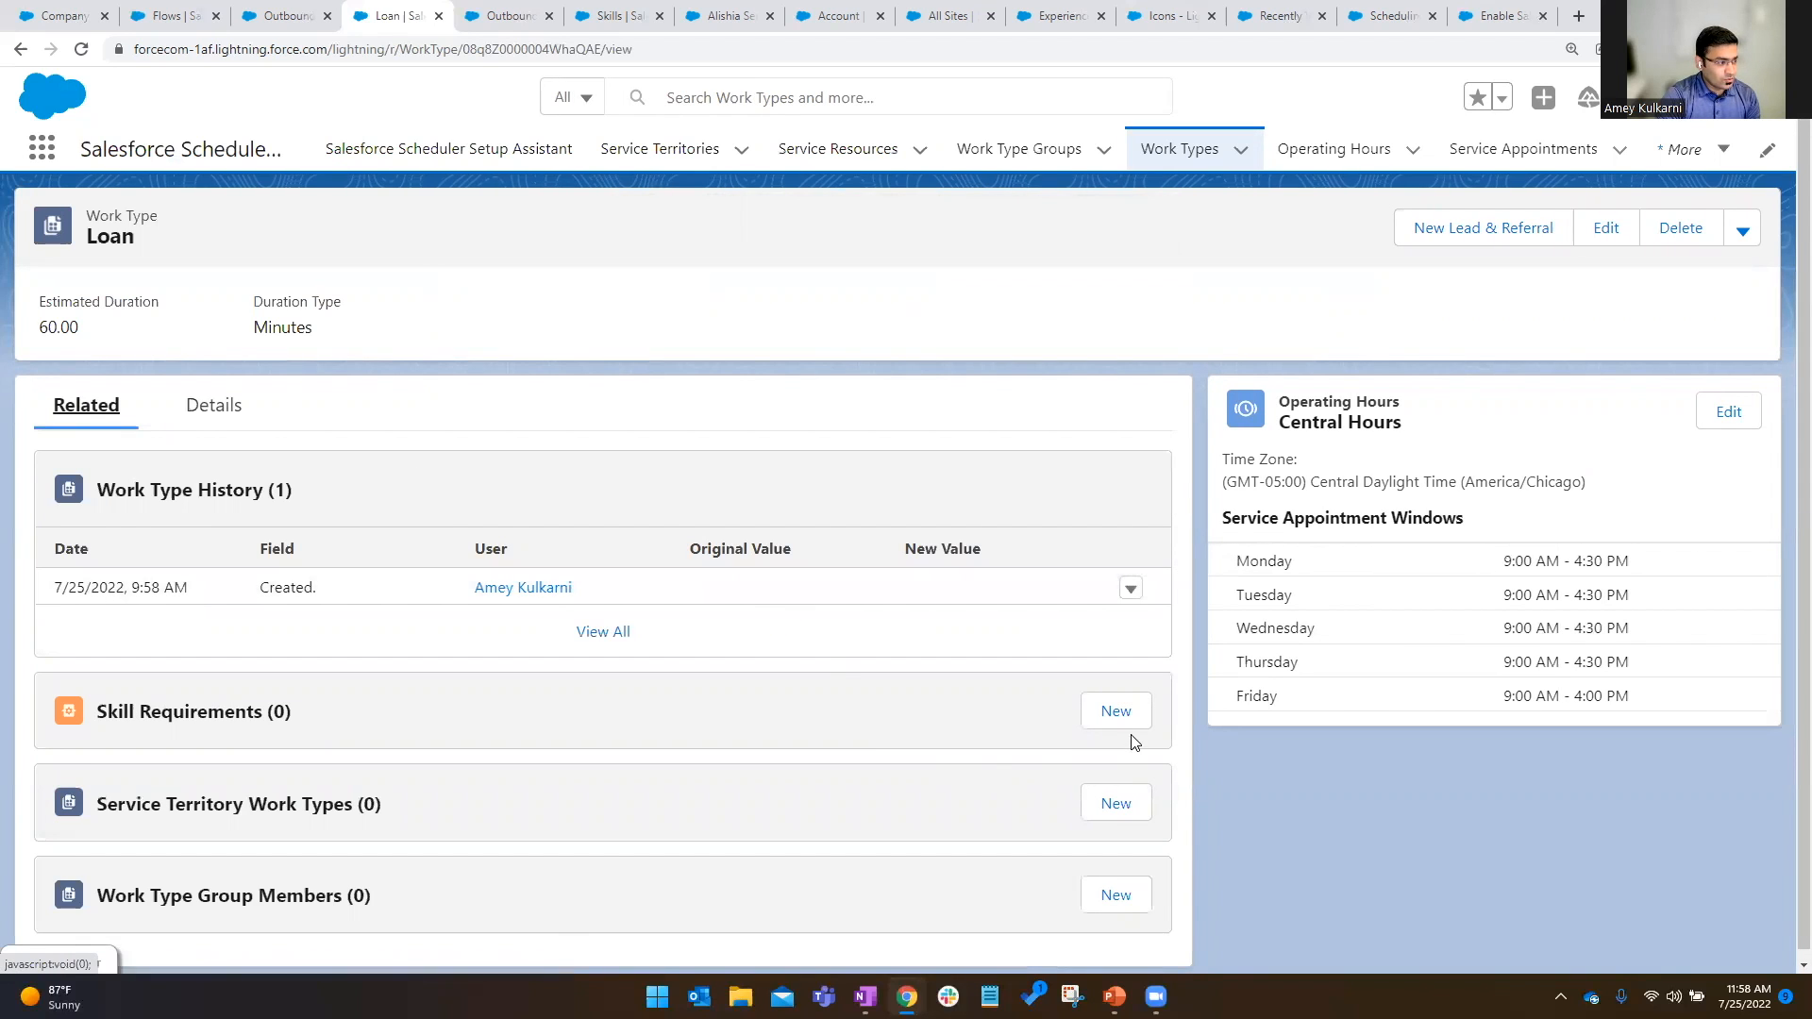
left_click(1113, 713)
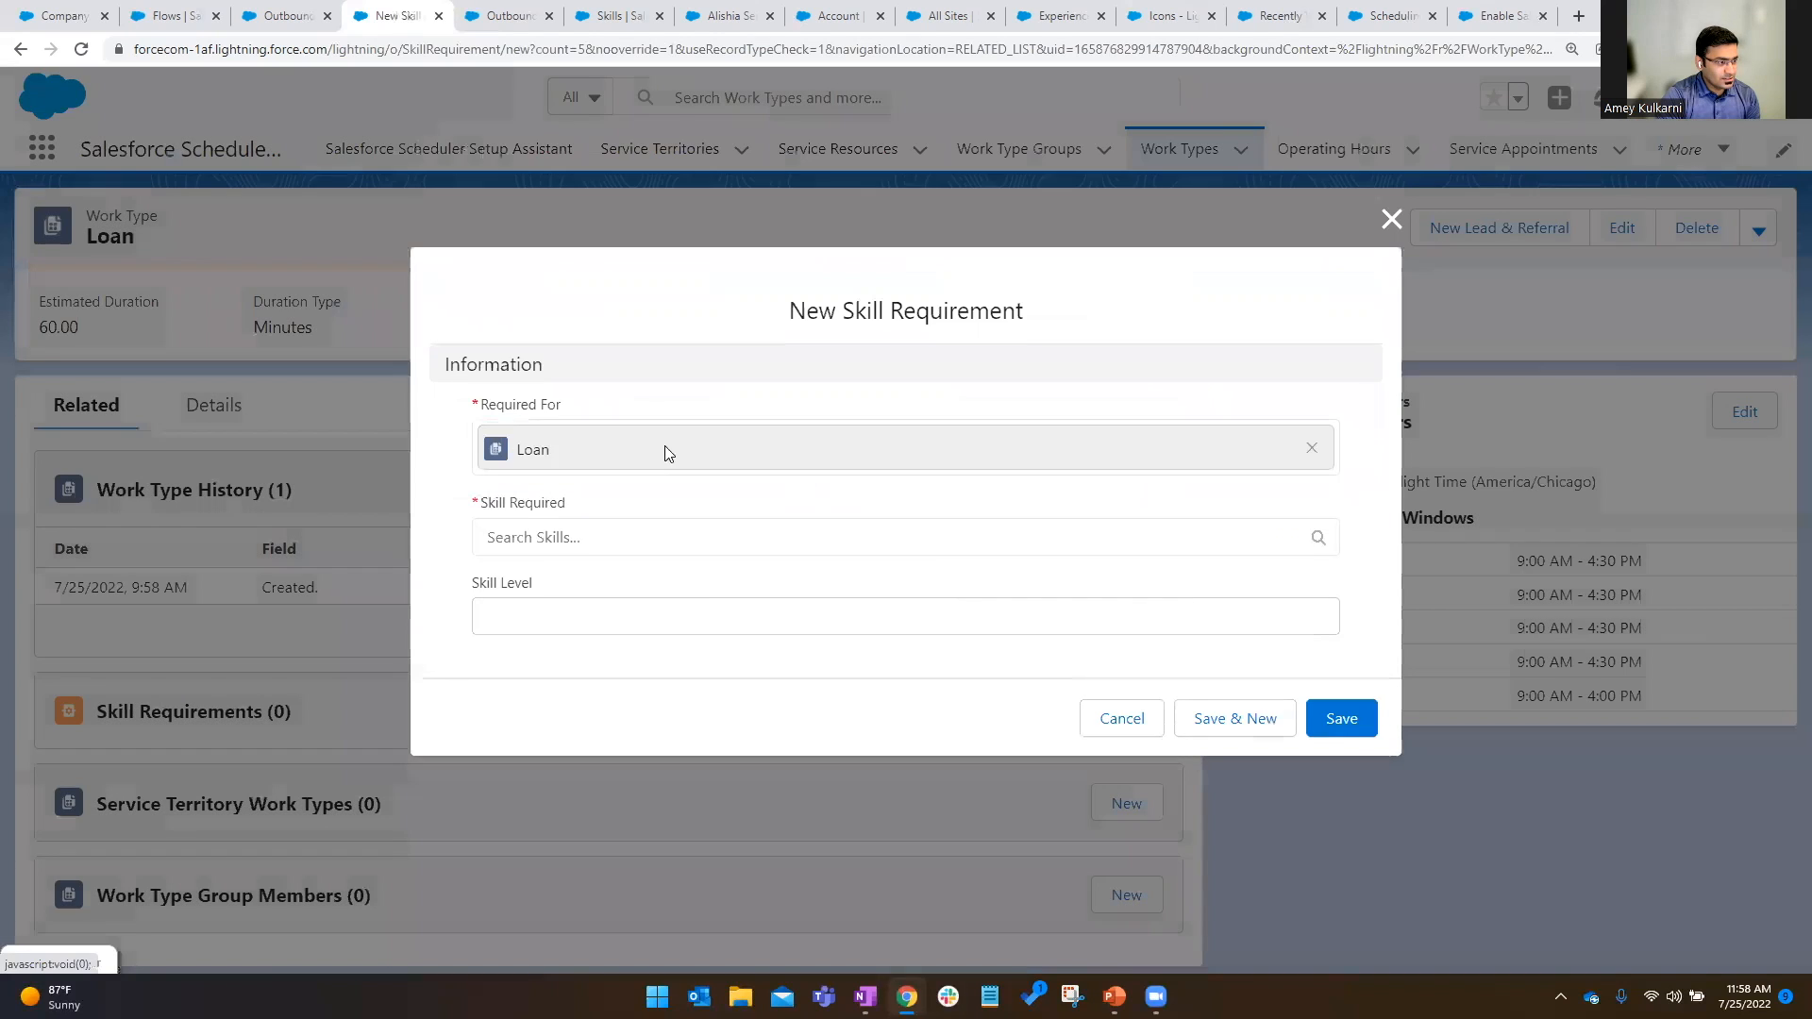
left_click(539, 531)
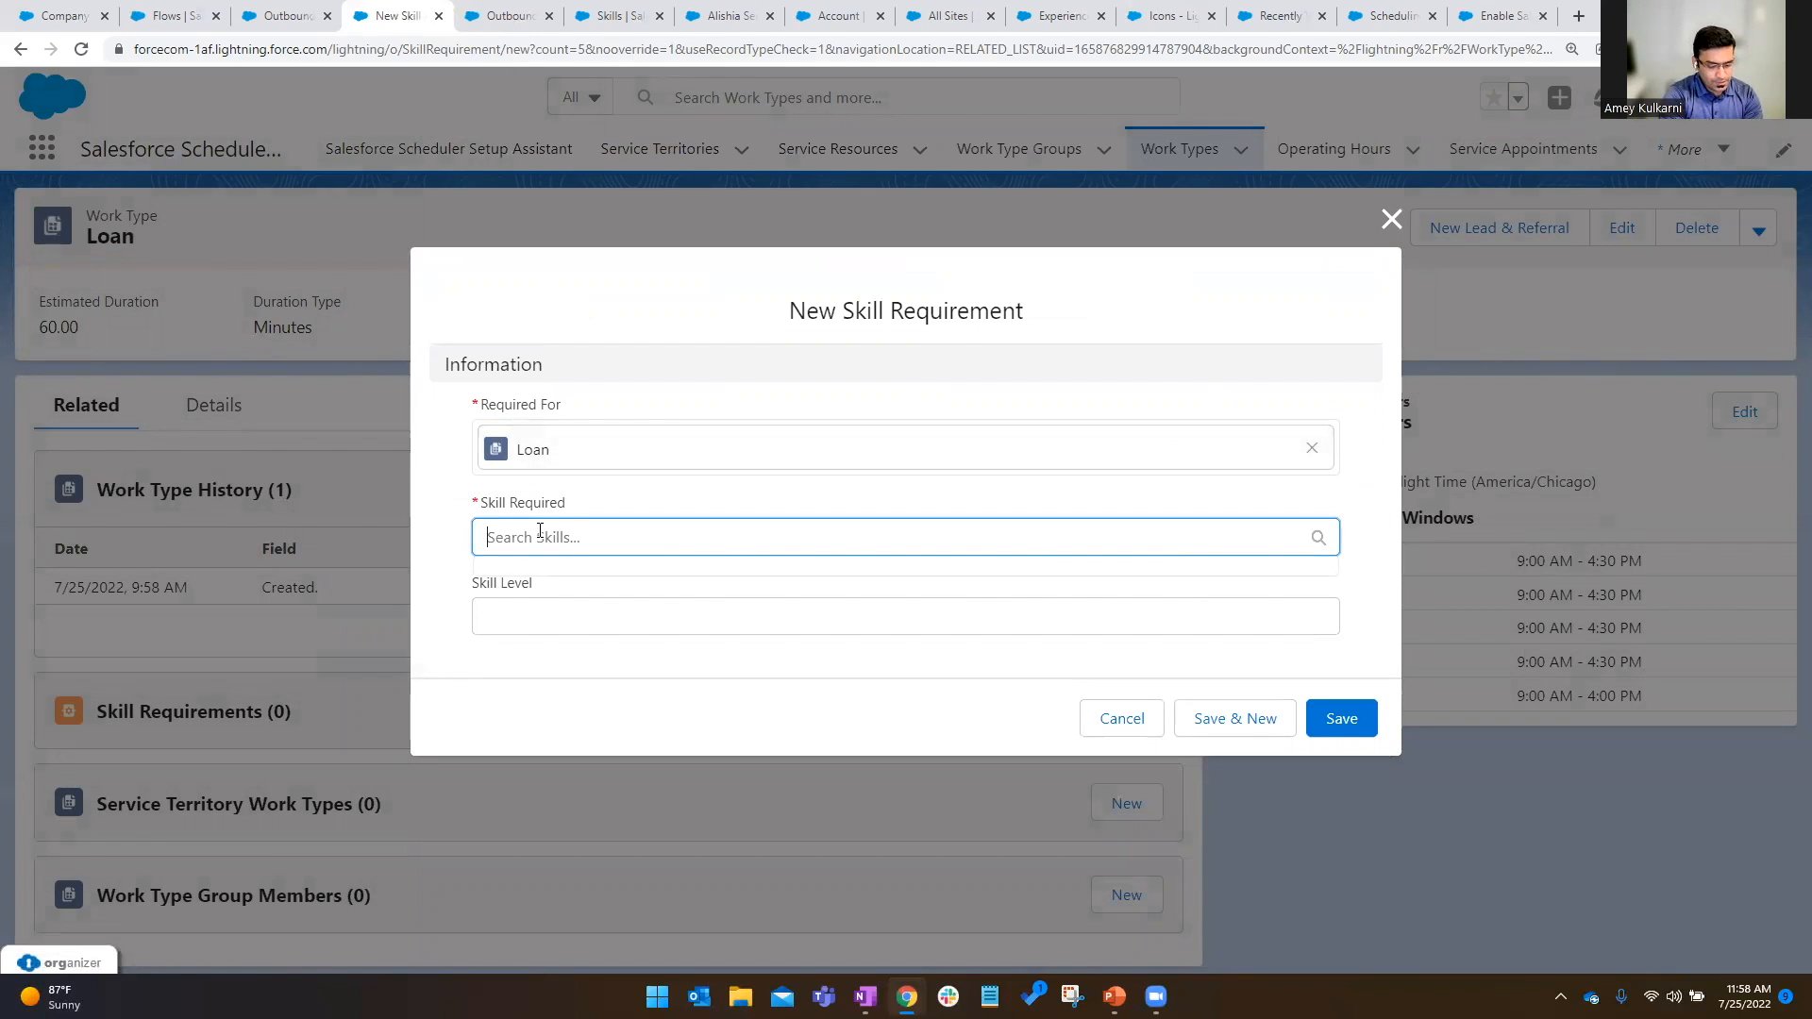
type("gene")
key("Return")
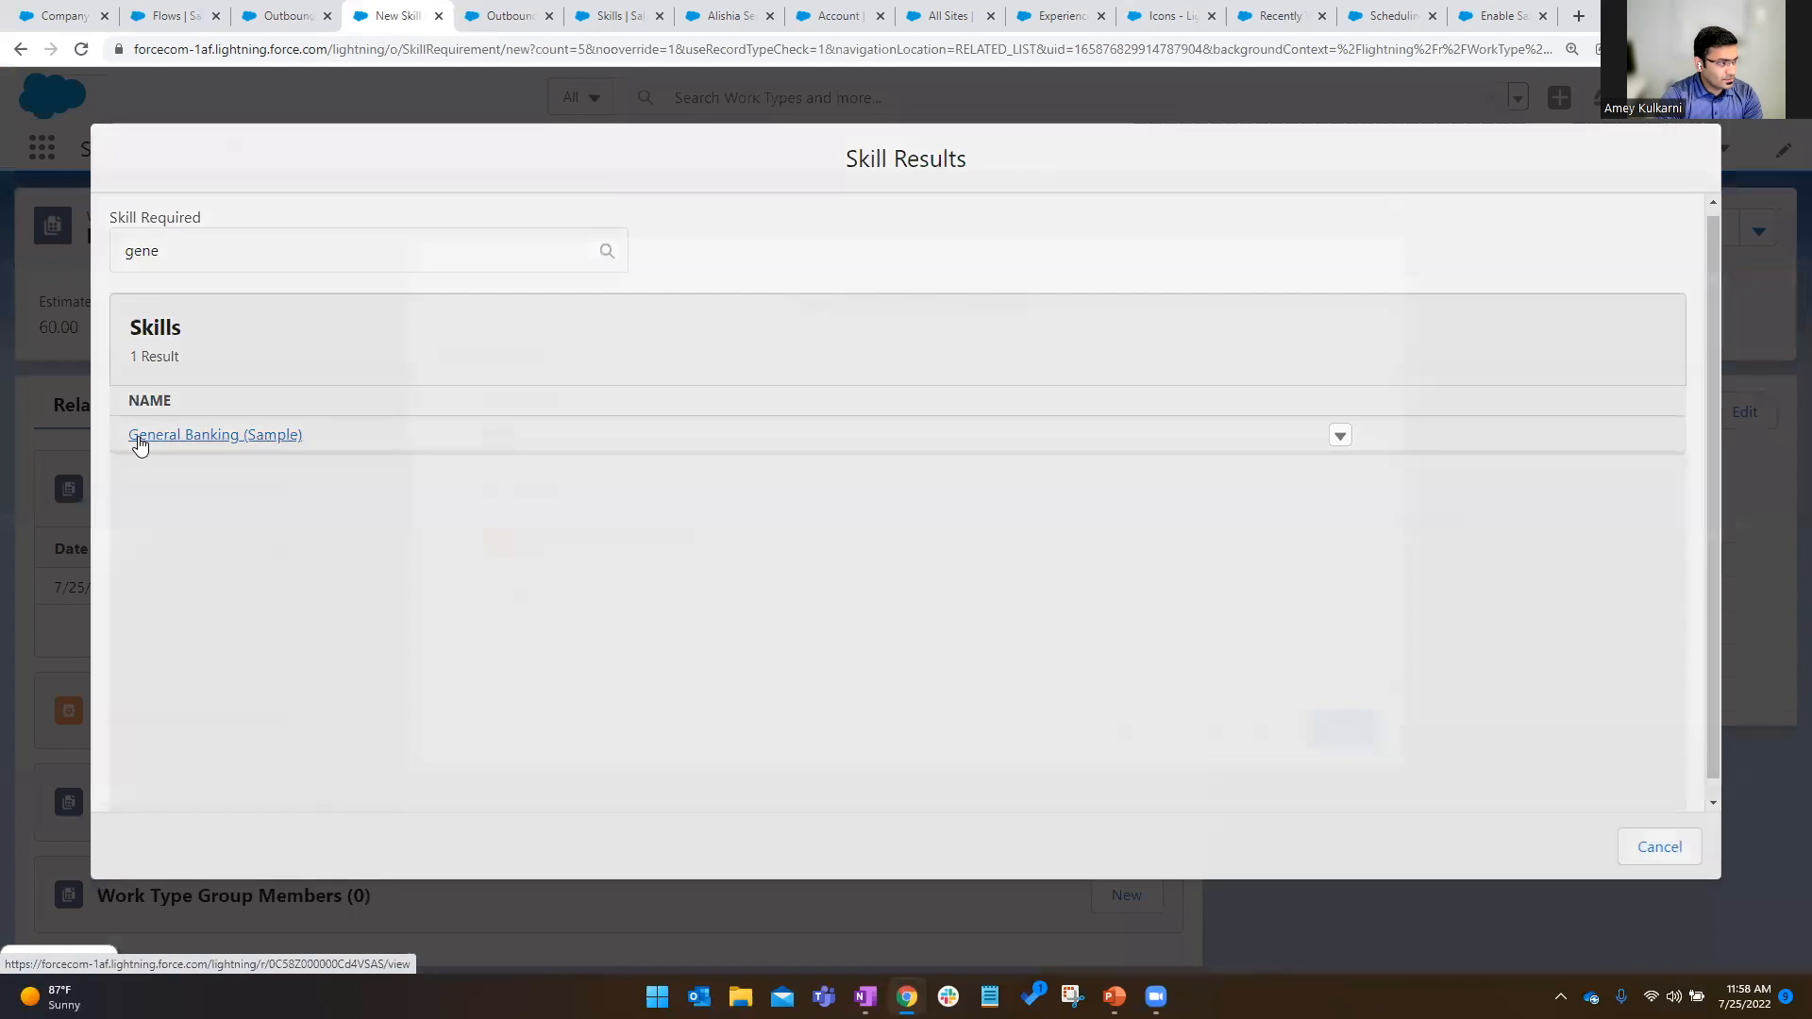
left_click(140, 440)
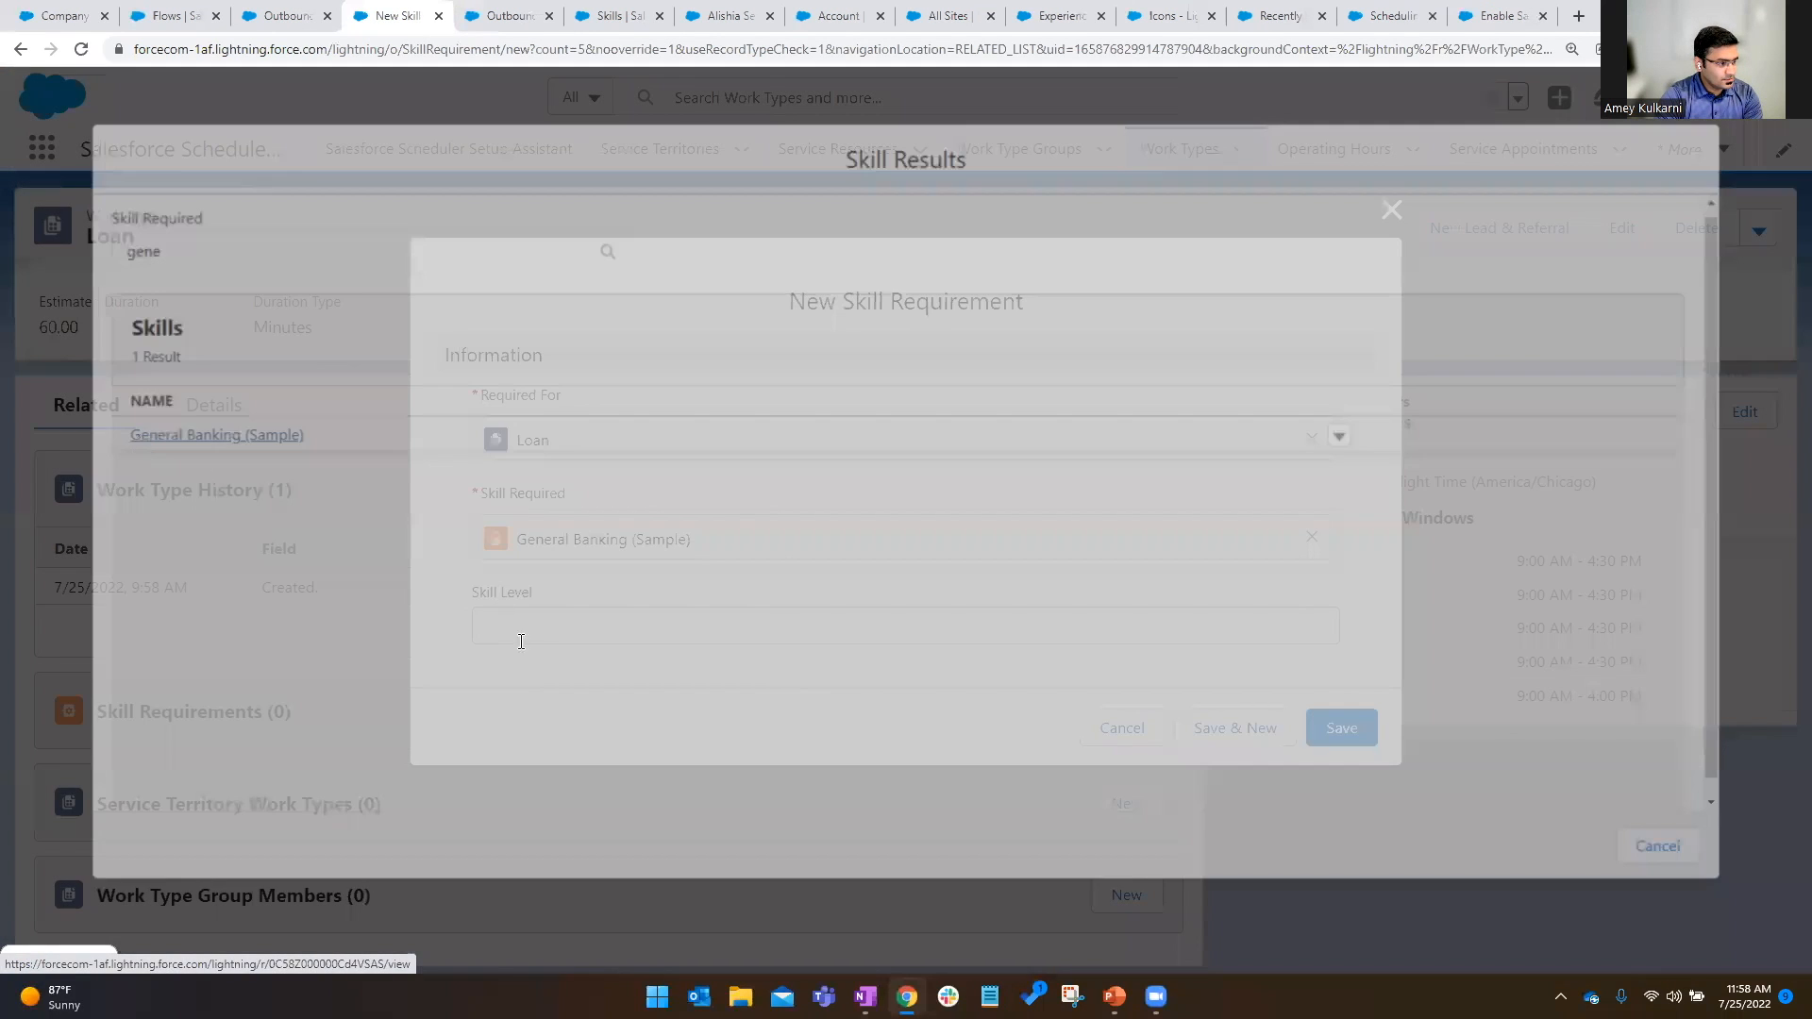
left_click(1354, 726)
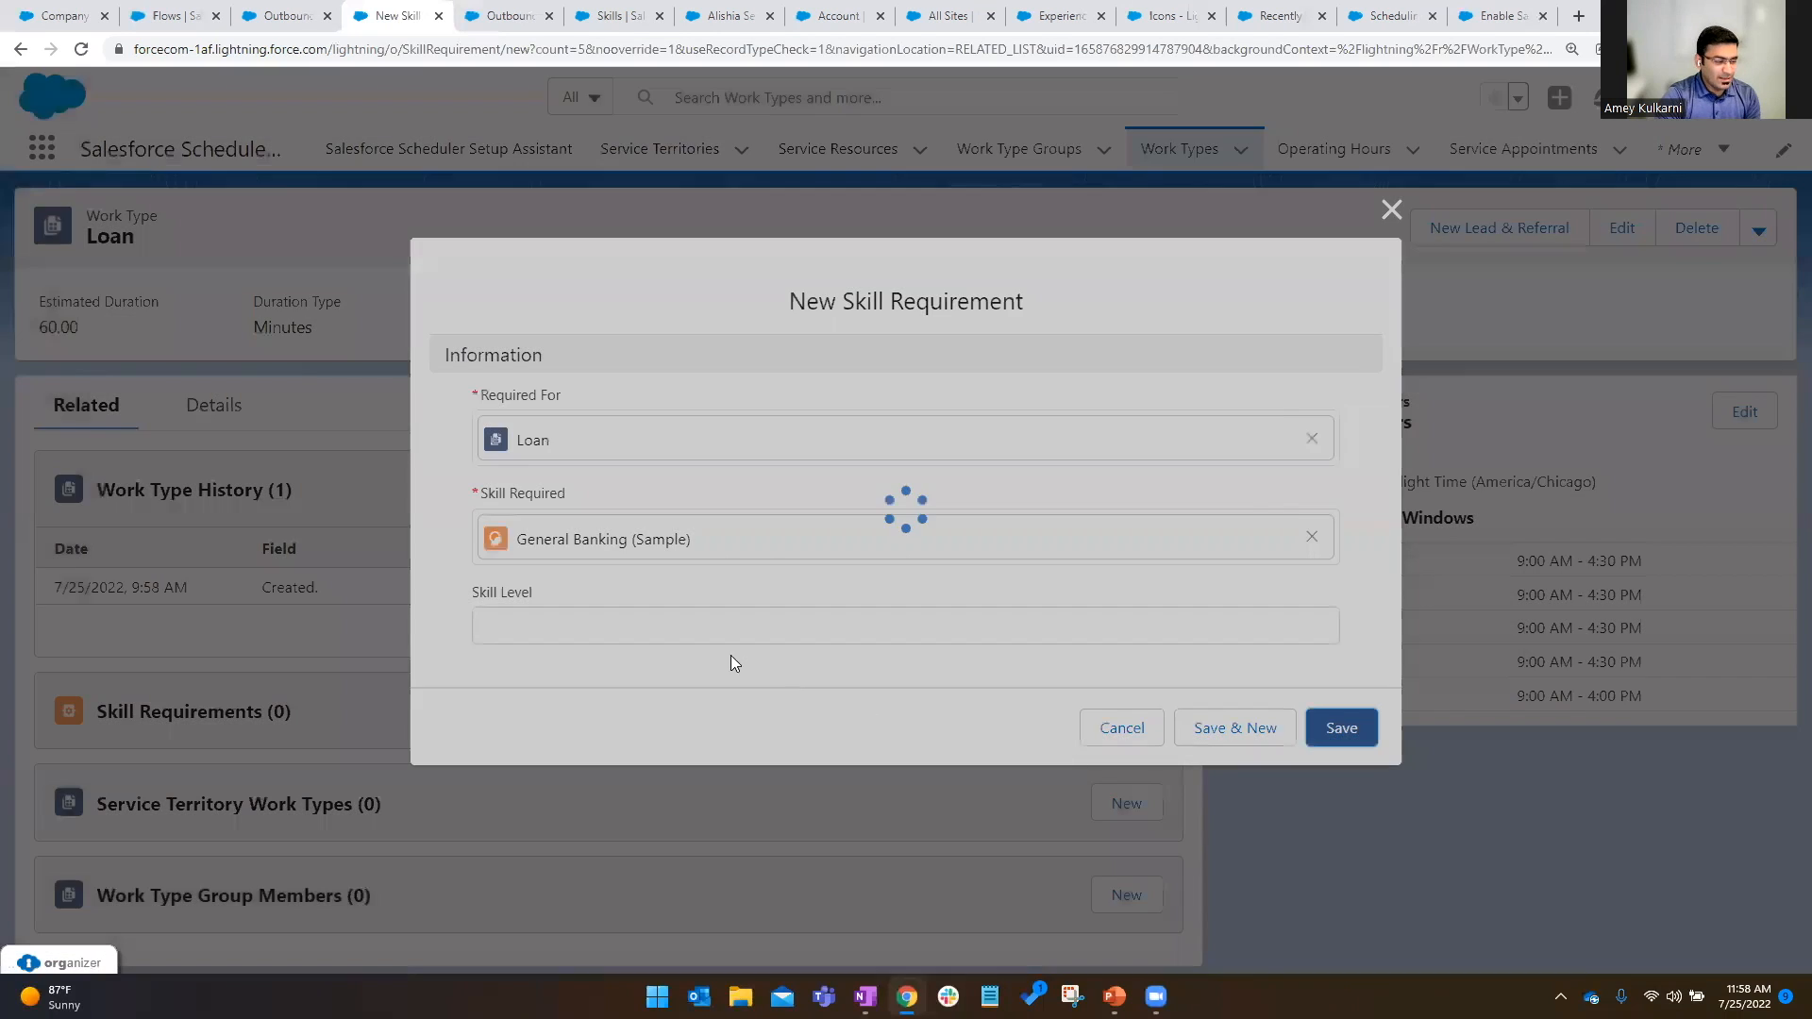
Link the Loan work type to the Dallas Convention Center service territory and save the service territory work type.
scroll(708, 685, "down", 1)
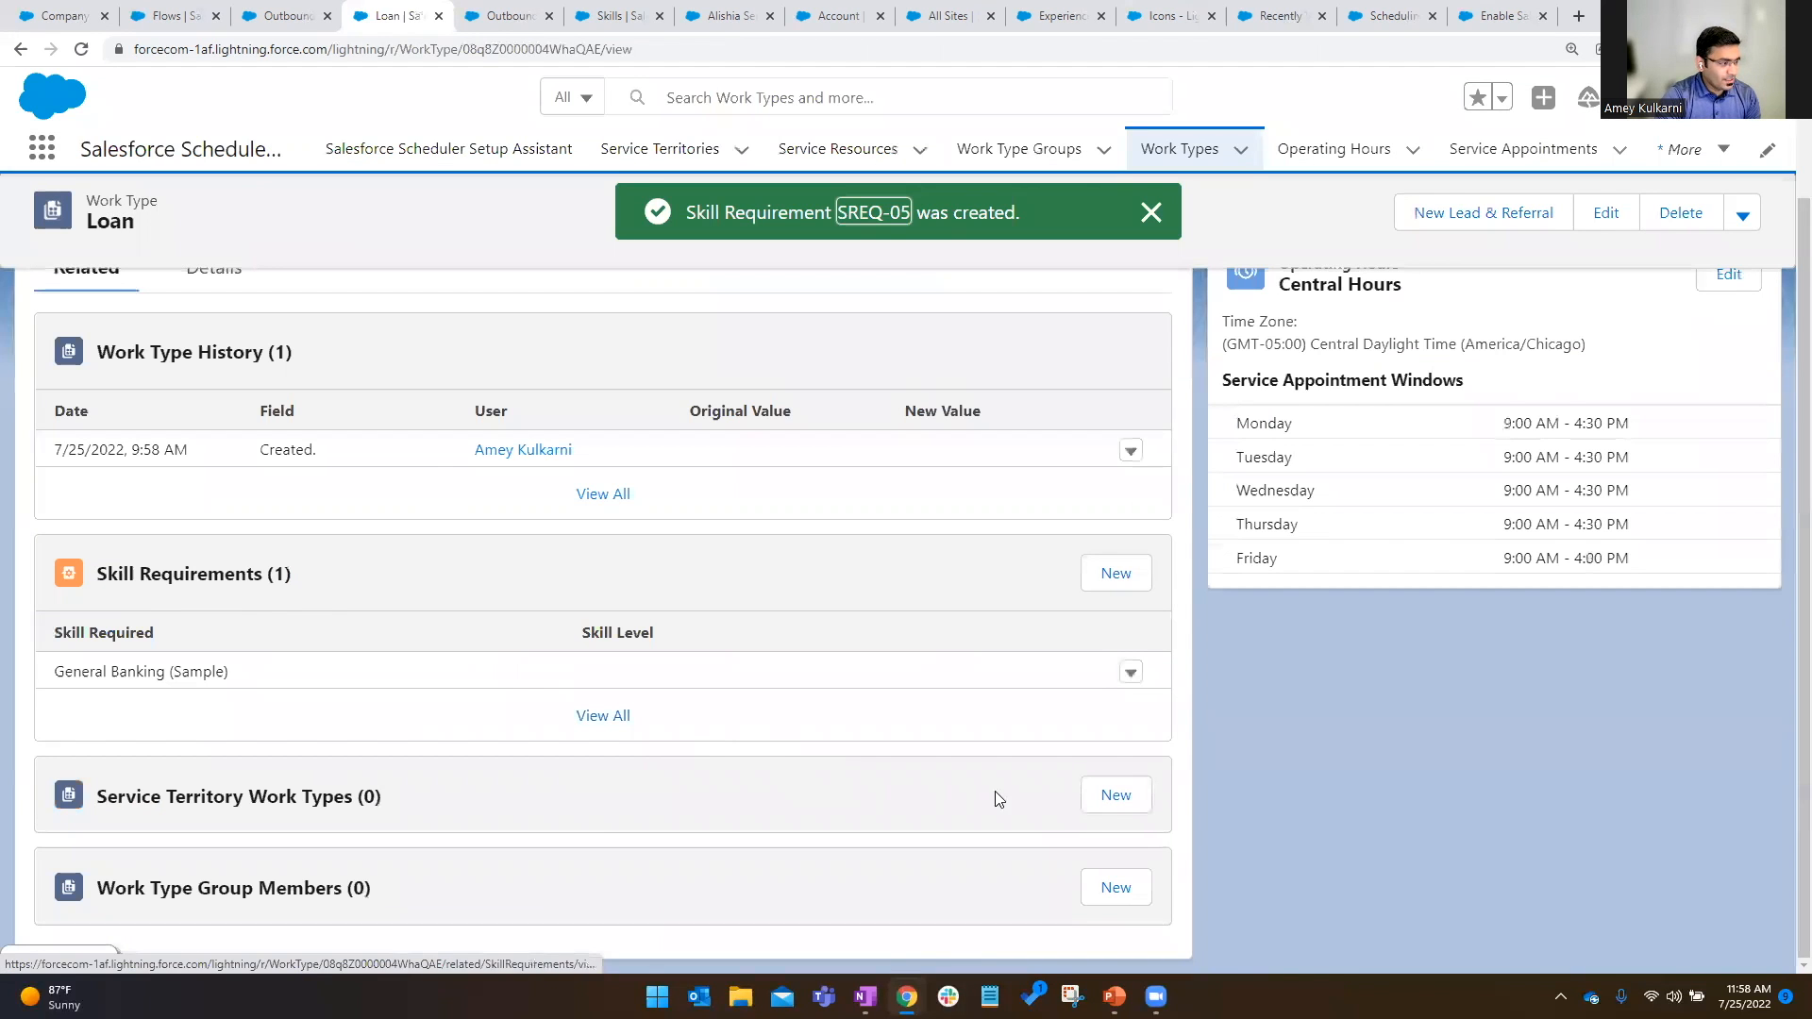
left_click(1116, 799)
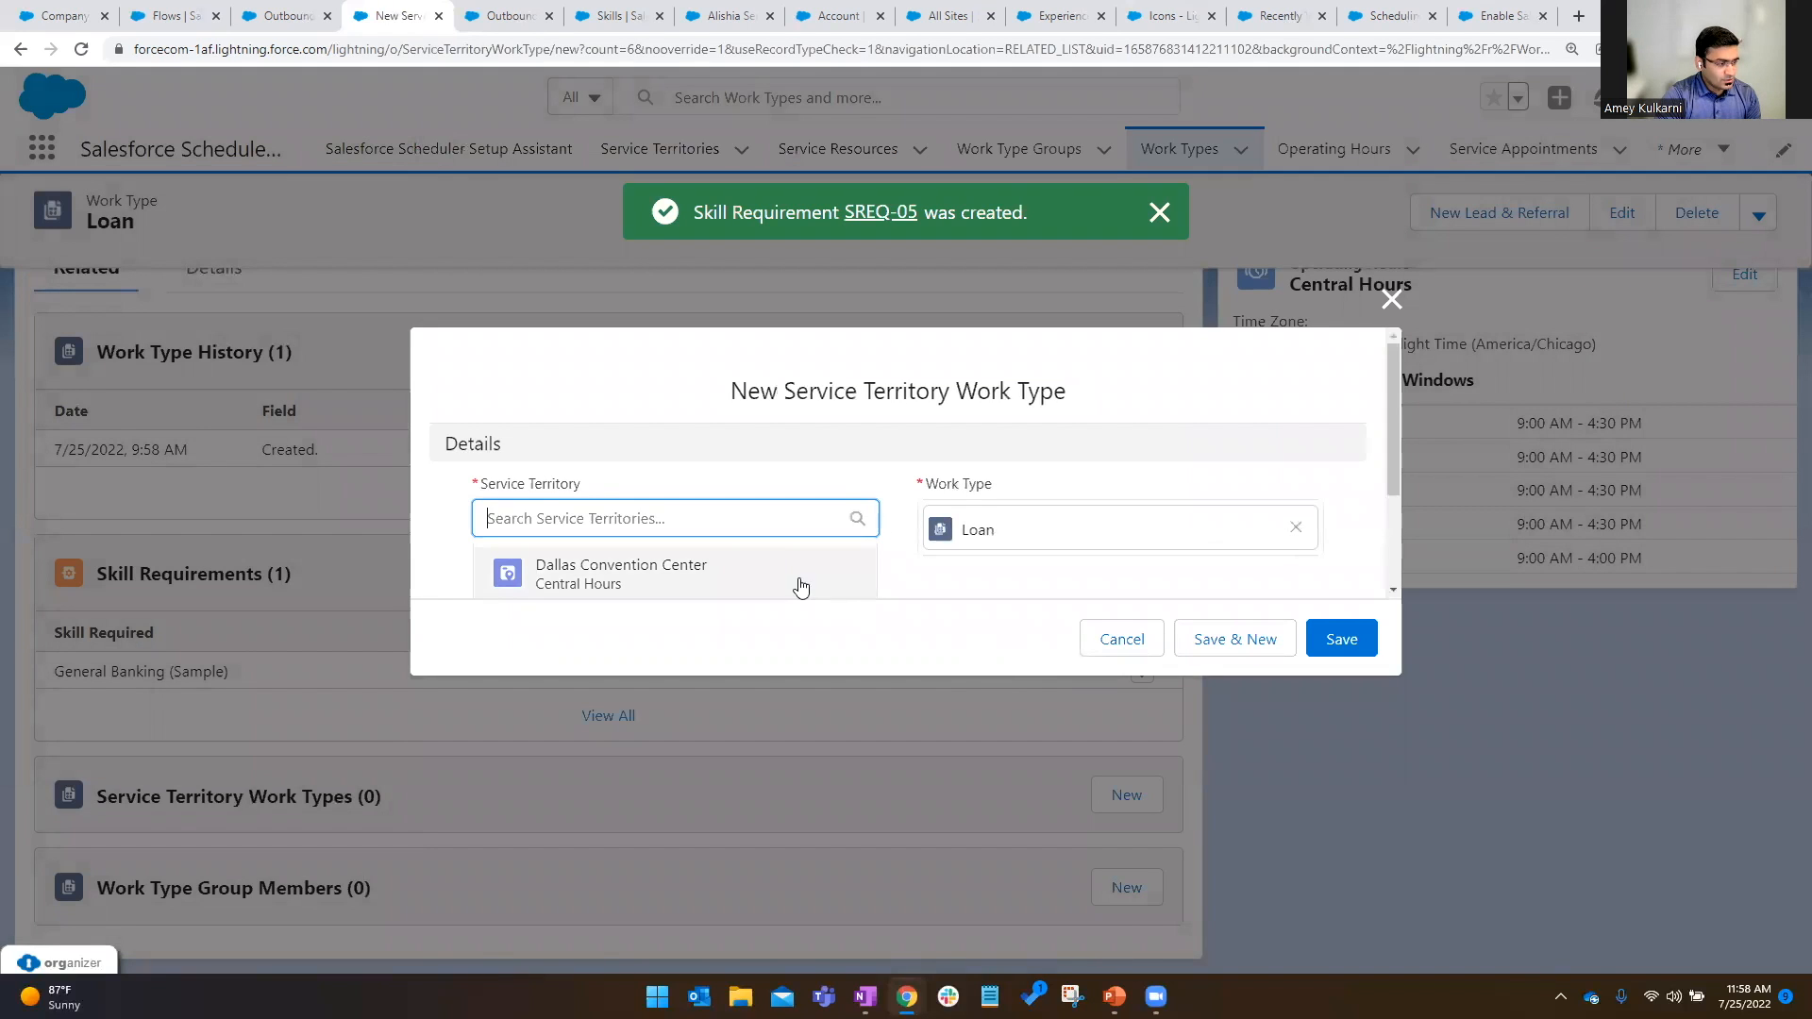
left_click(694, 571)
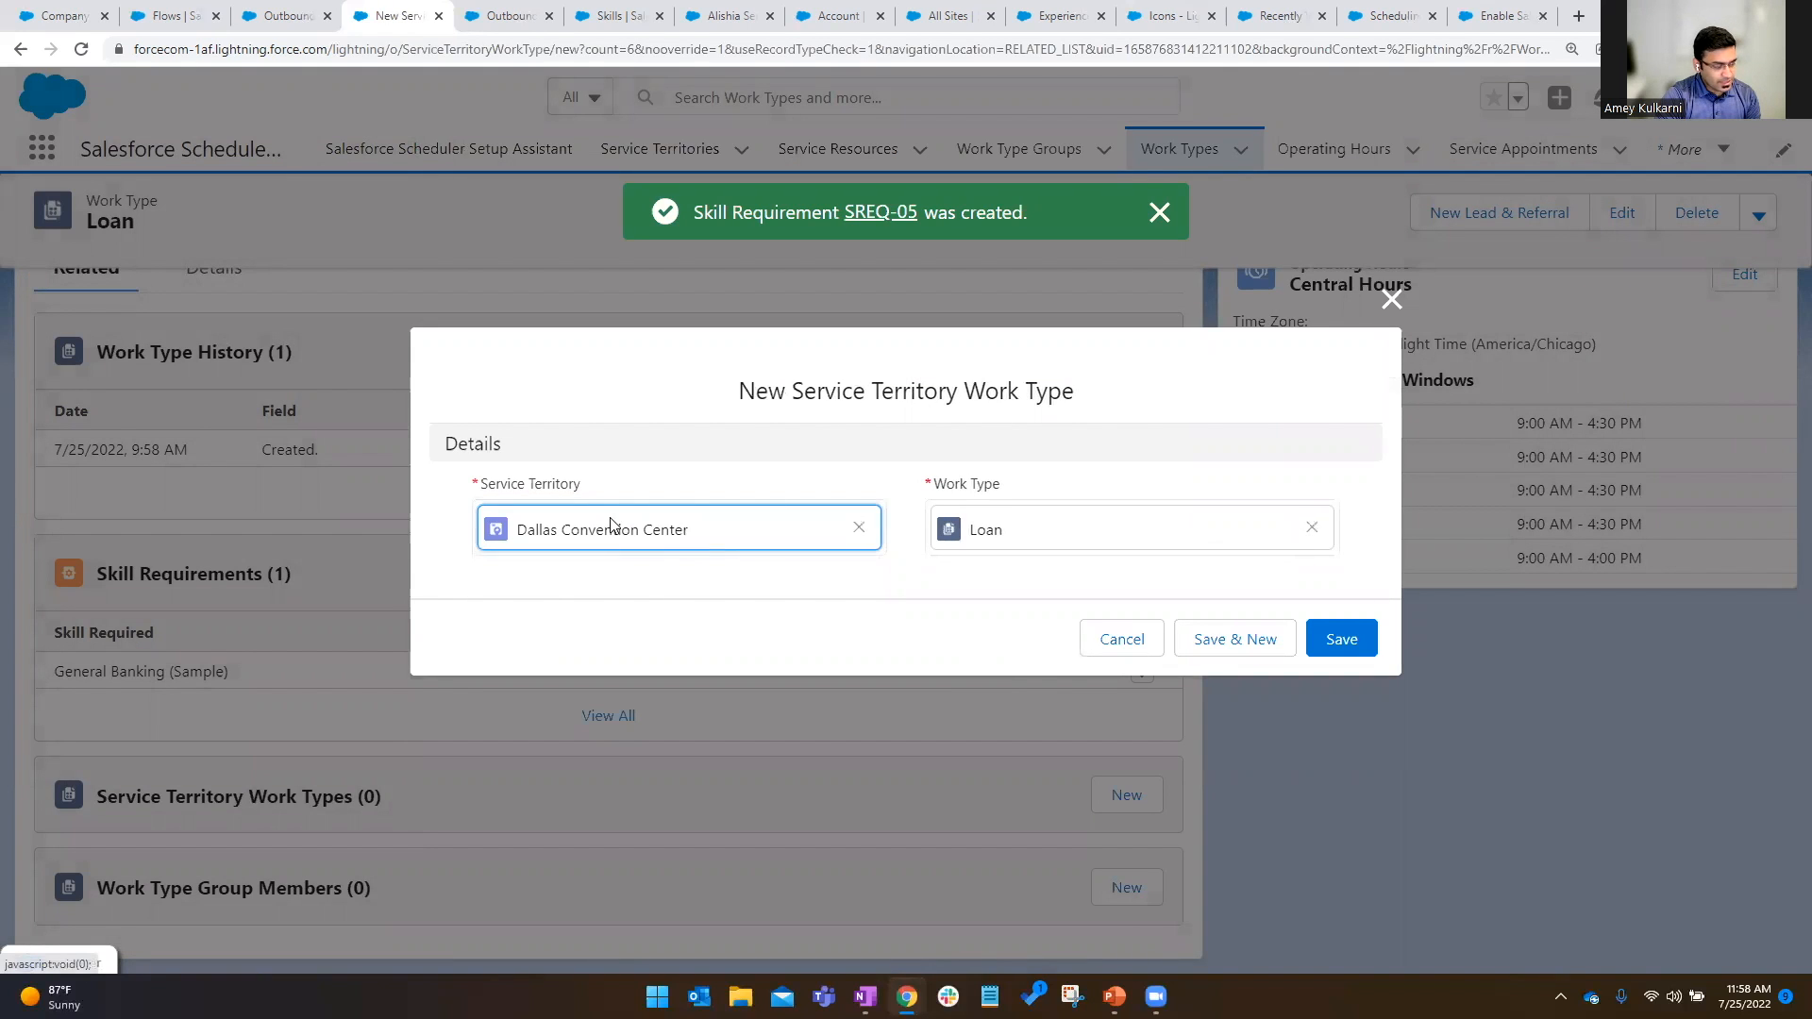
left_click(1342, 642)
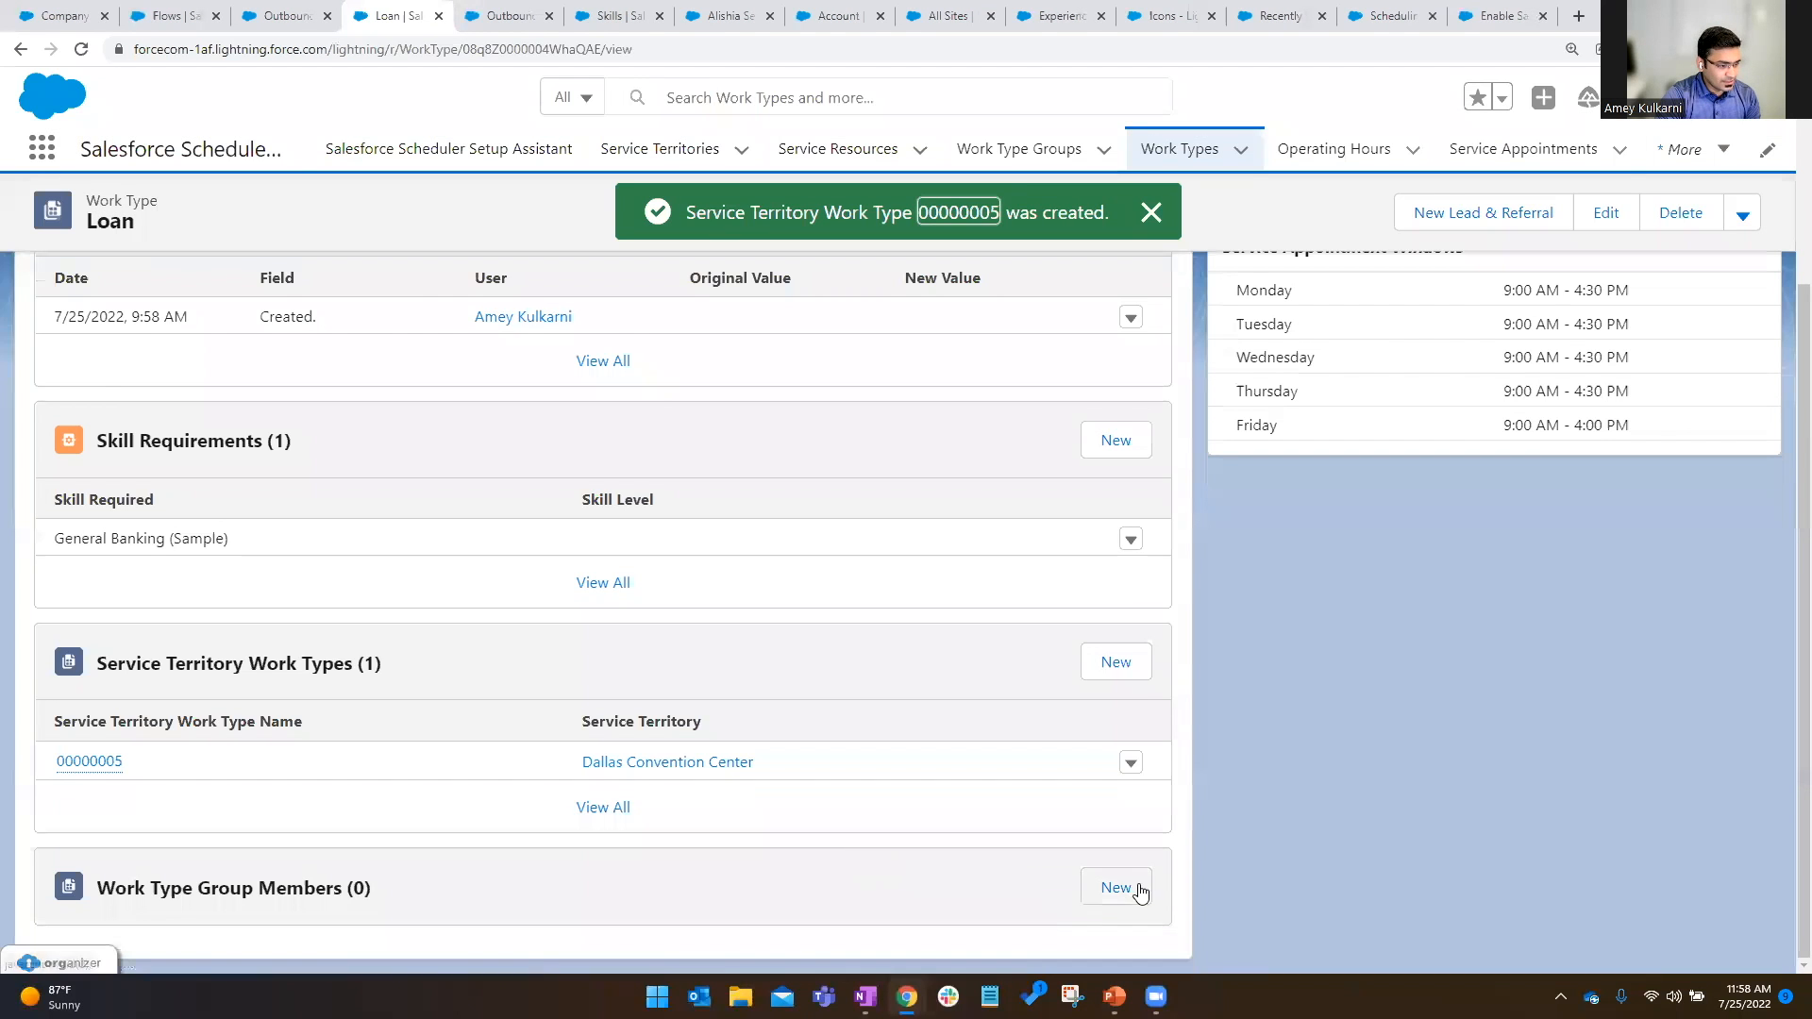
Add the Loan work type as a member of the Loans work type group and save the membership.
left_click(1140, 891)
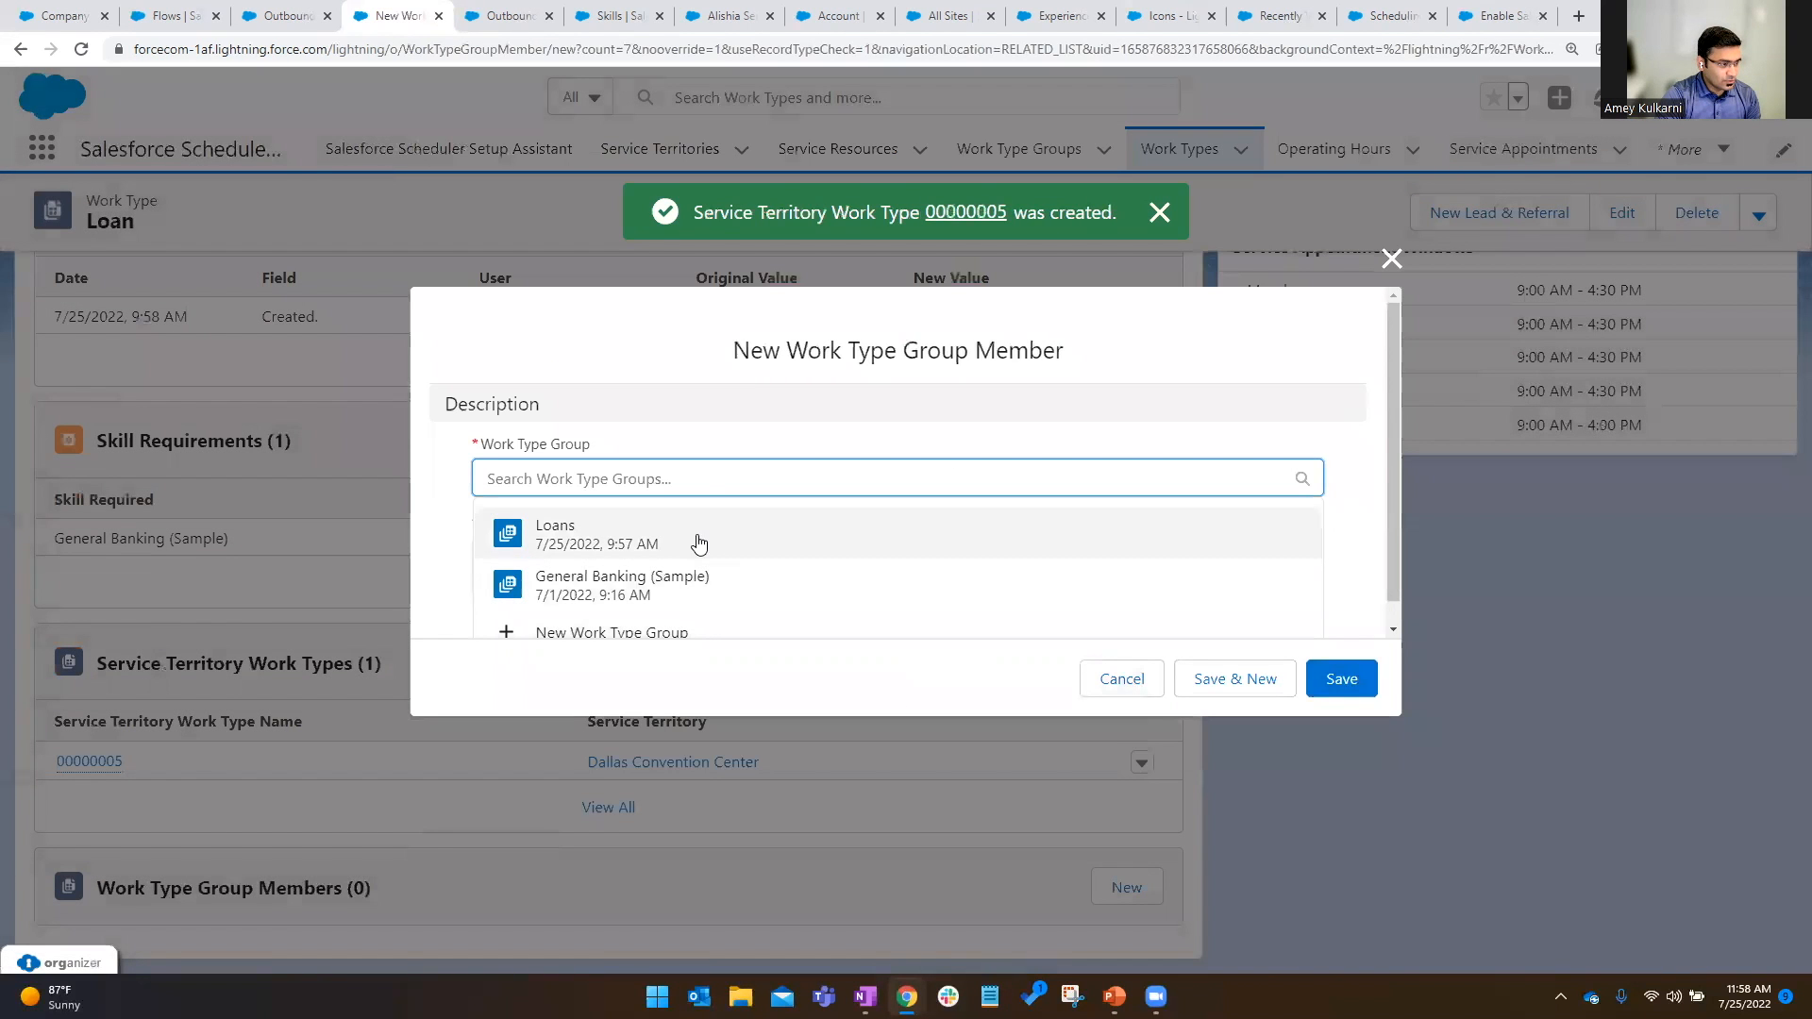
left_click(699, 544)
left_click(1344, 690)
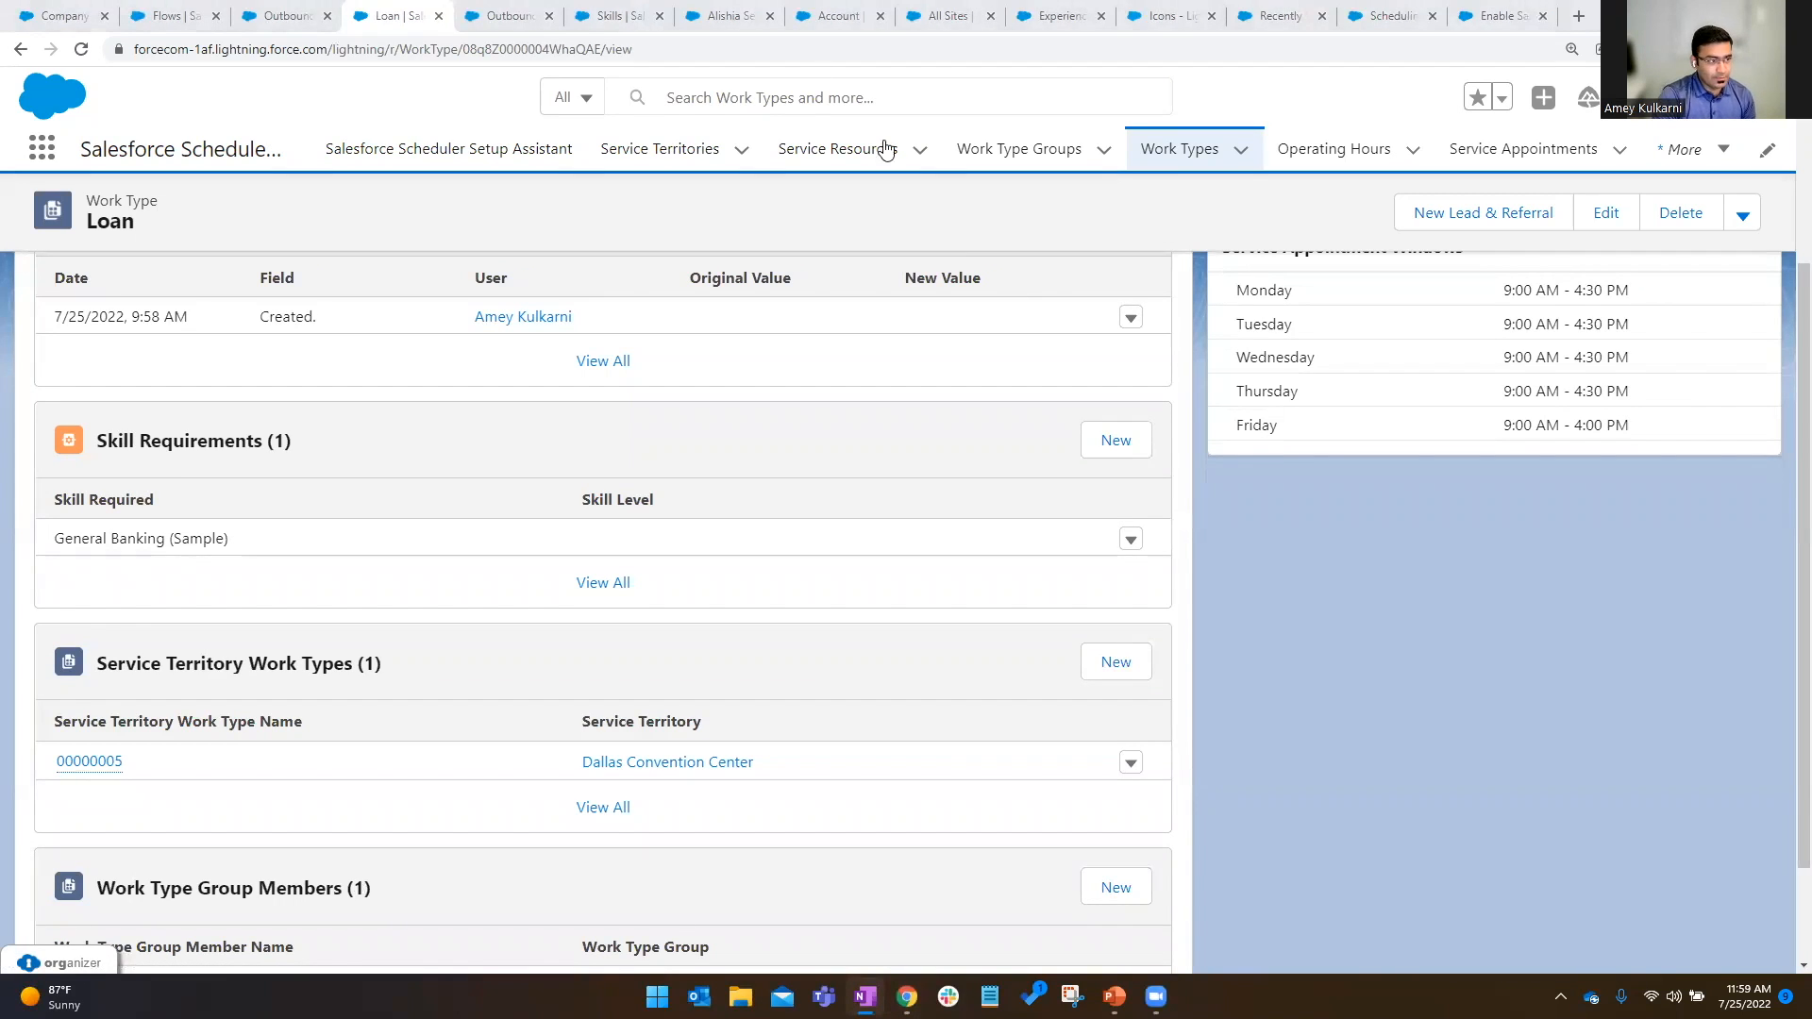
Review the Account's Schedule a meeting action, the list of digital experience sites, and the site's Outbound New Appointment flow component.
left_click(829, 16)
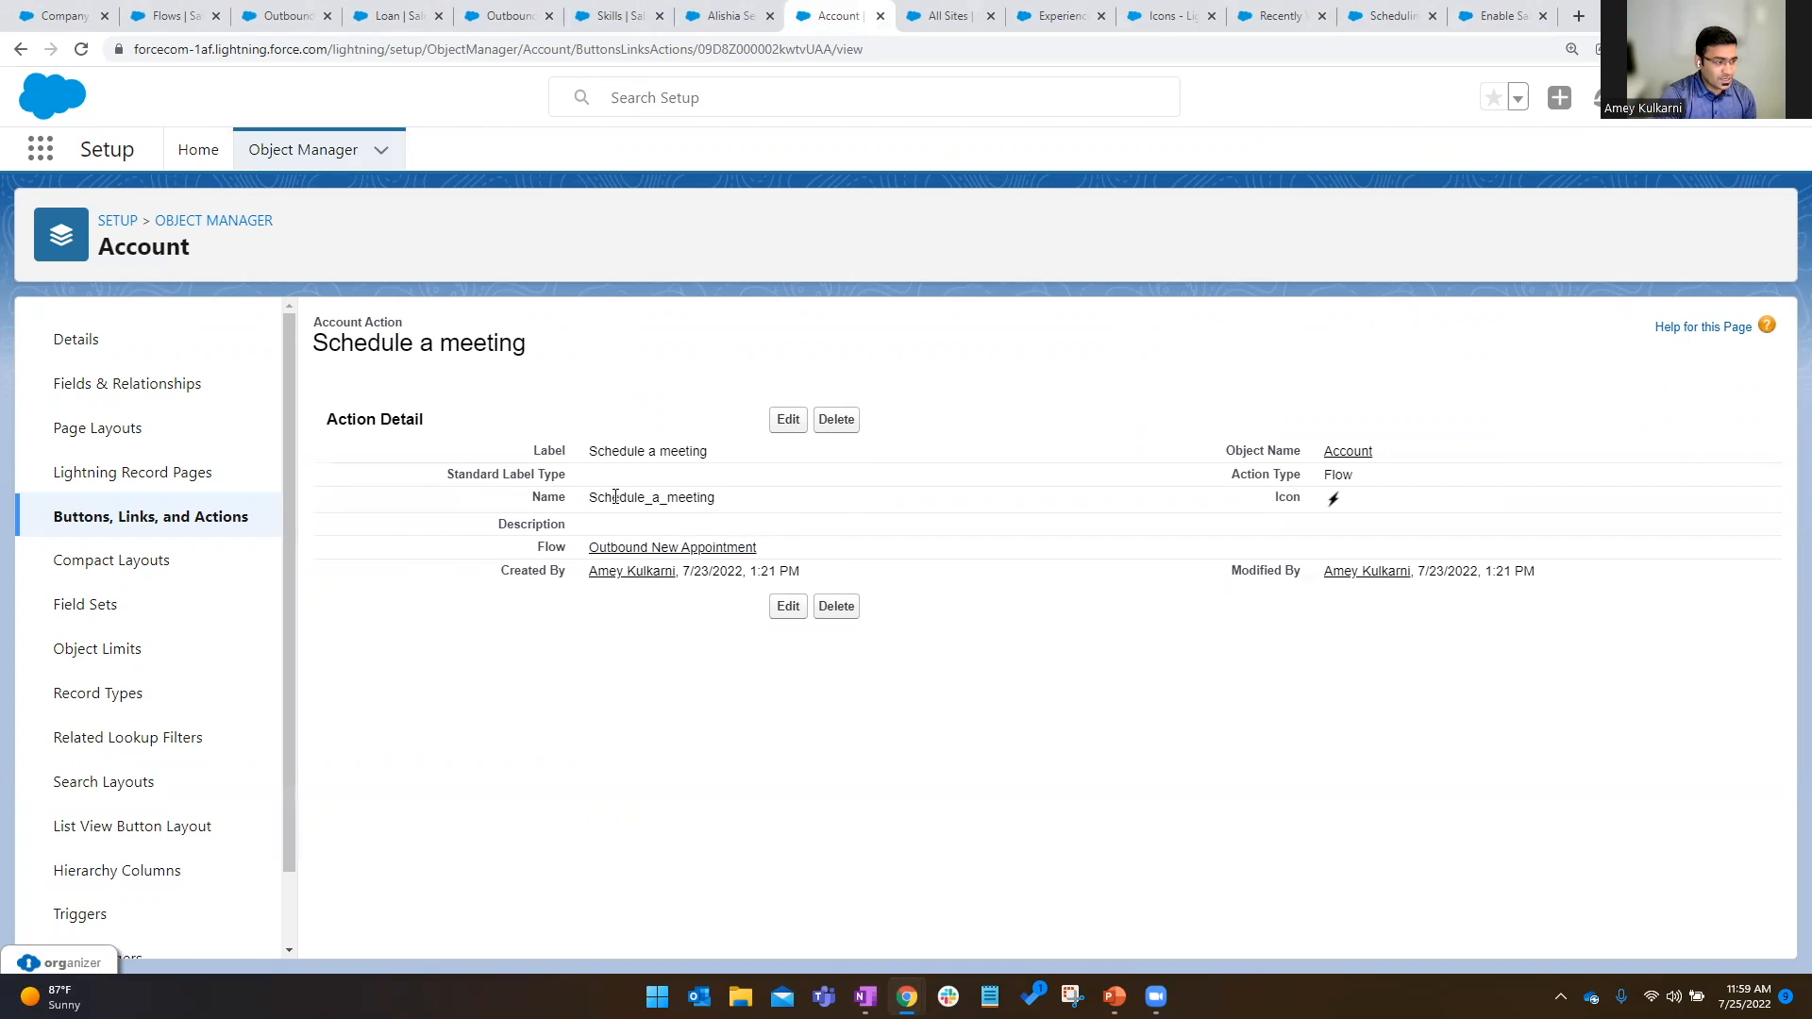
left_click(947, 16)
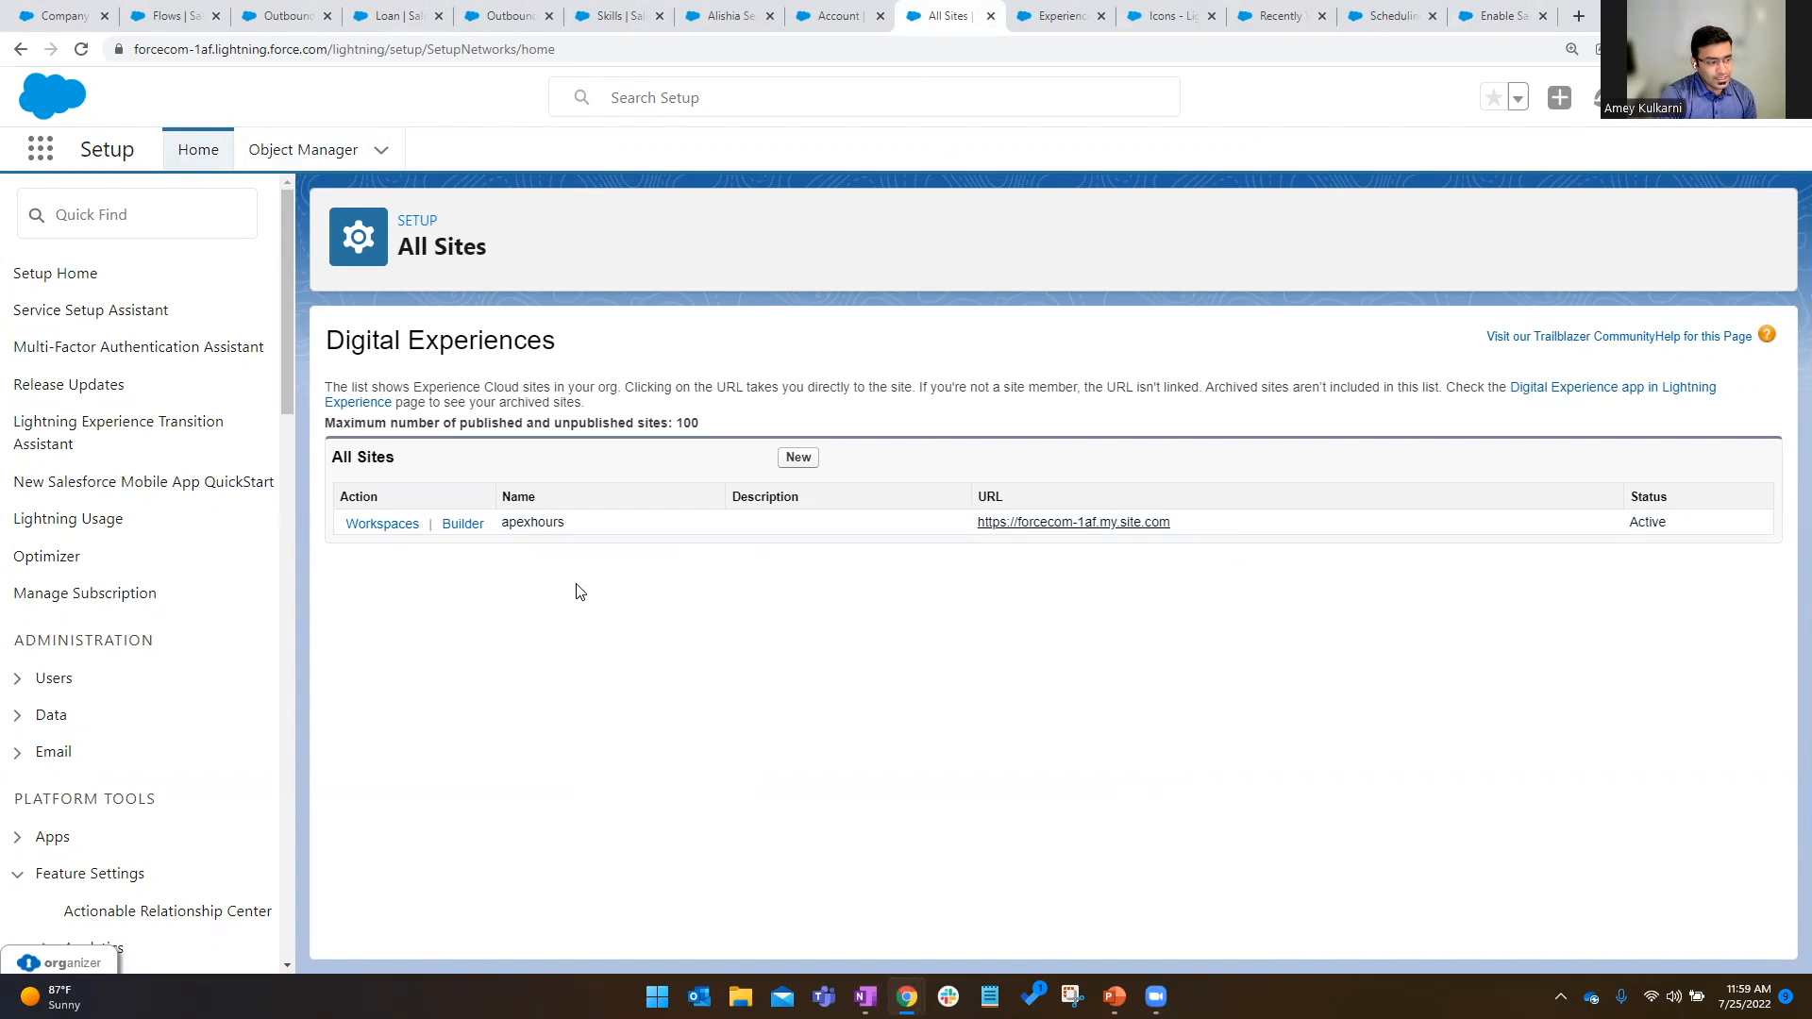
left_click(1086, 16)
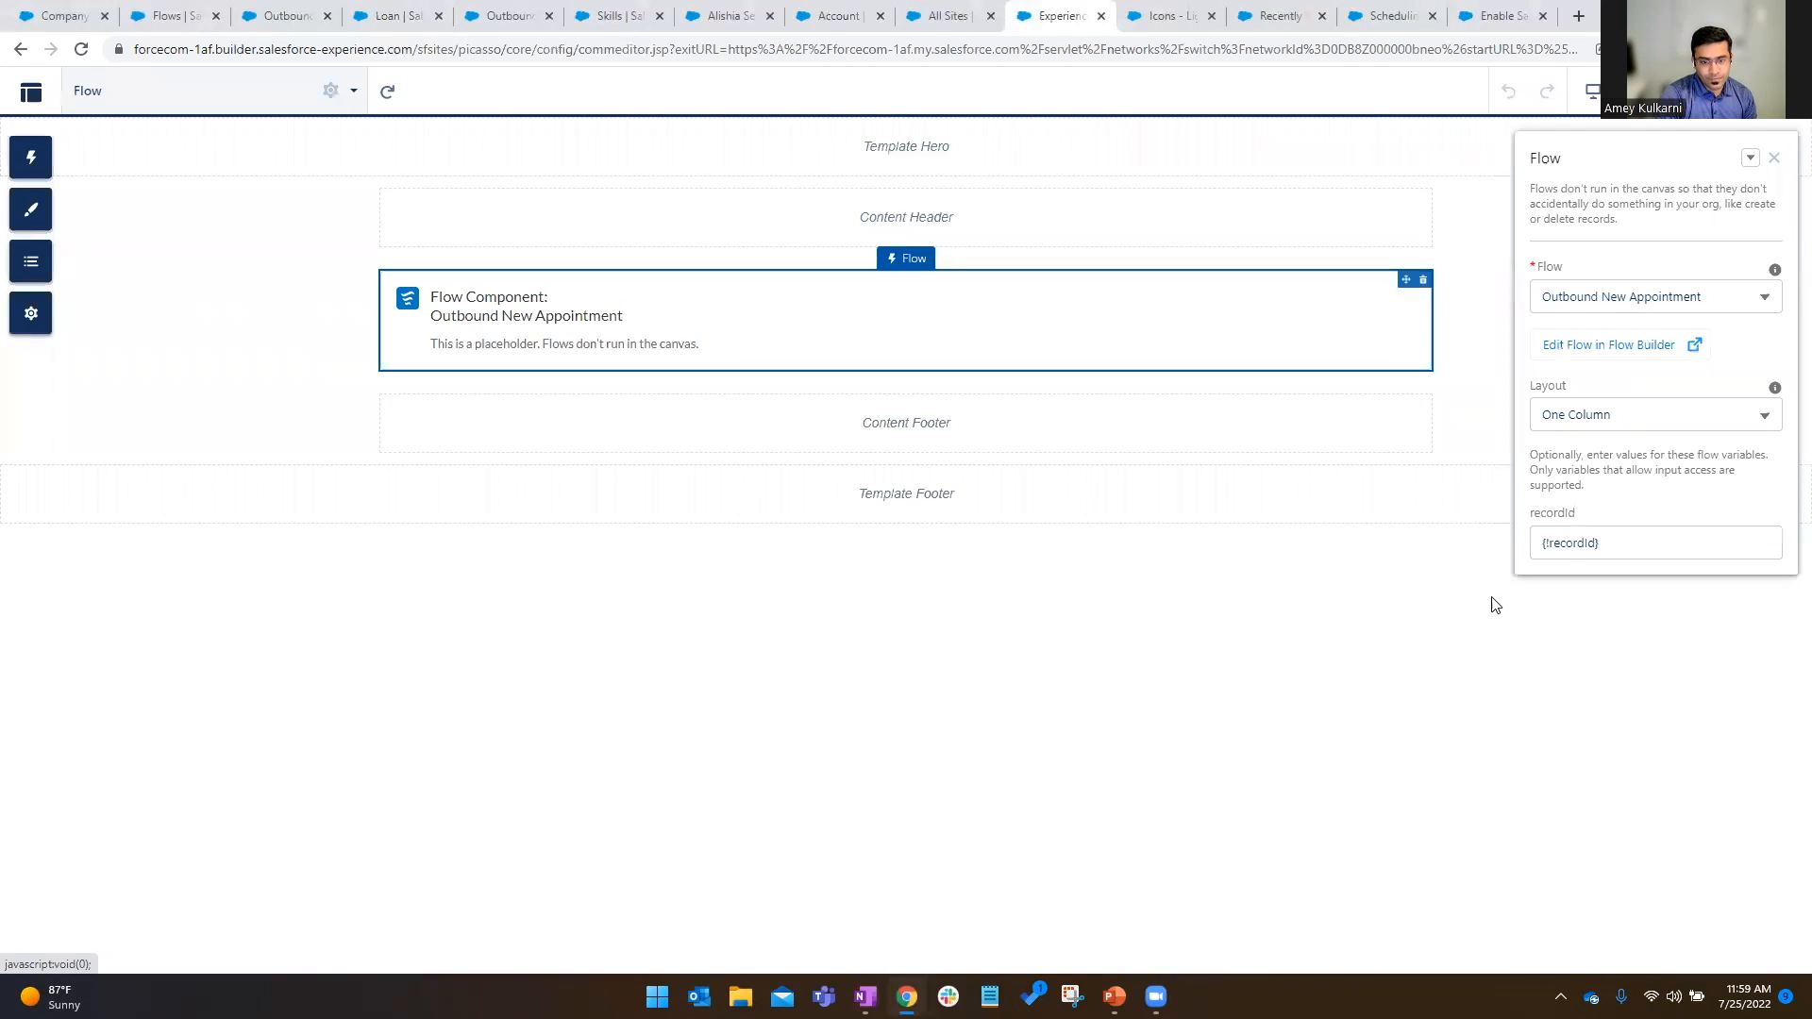
Return to the sample client's person account and start scheduling a meeting.
left_click(740, 19)
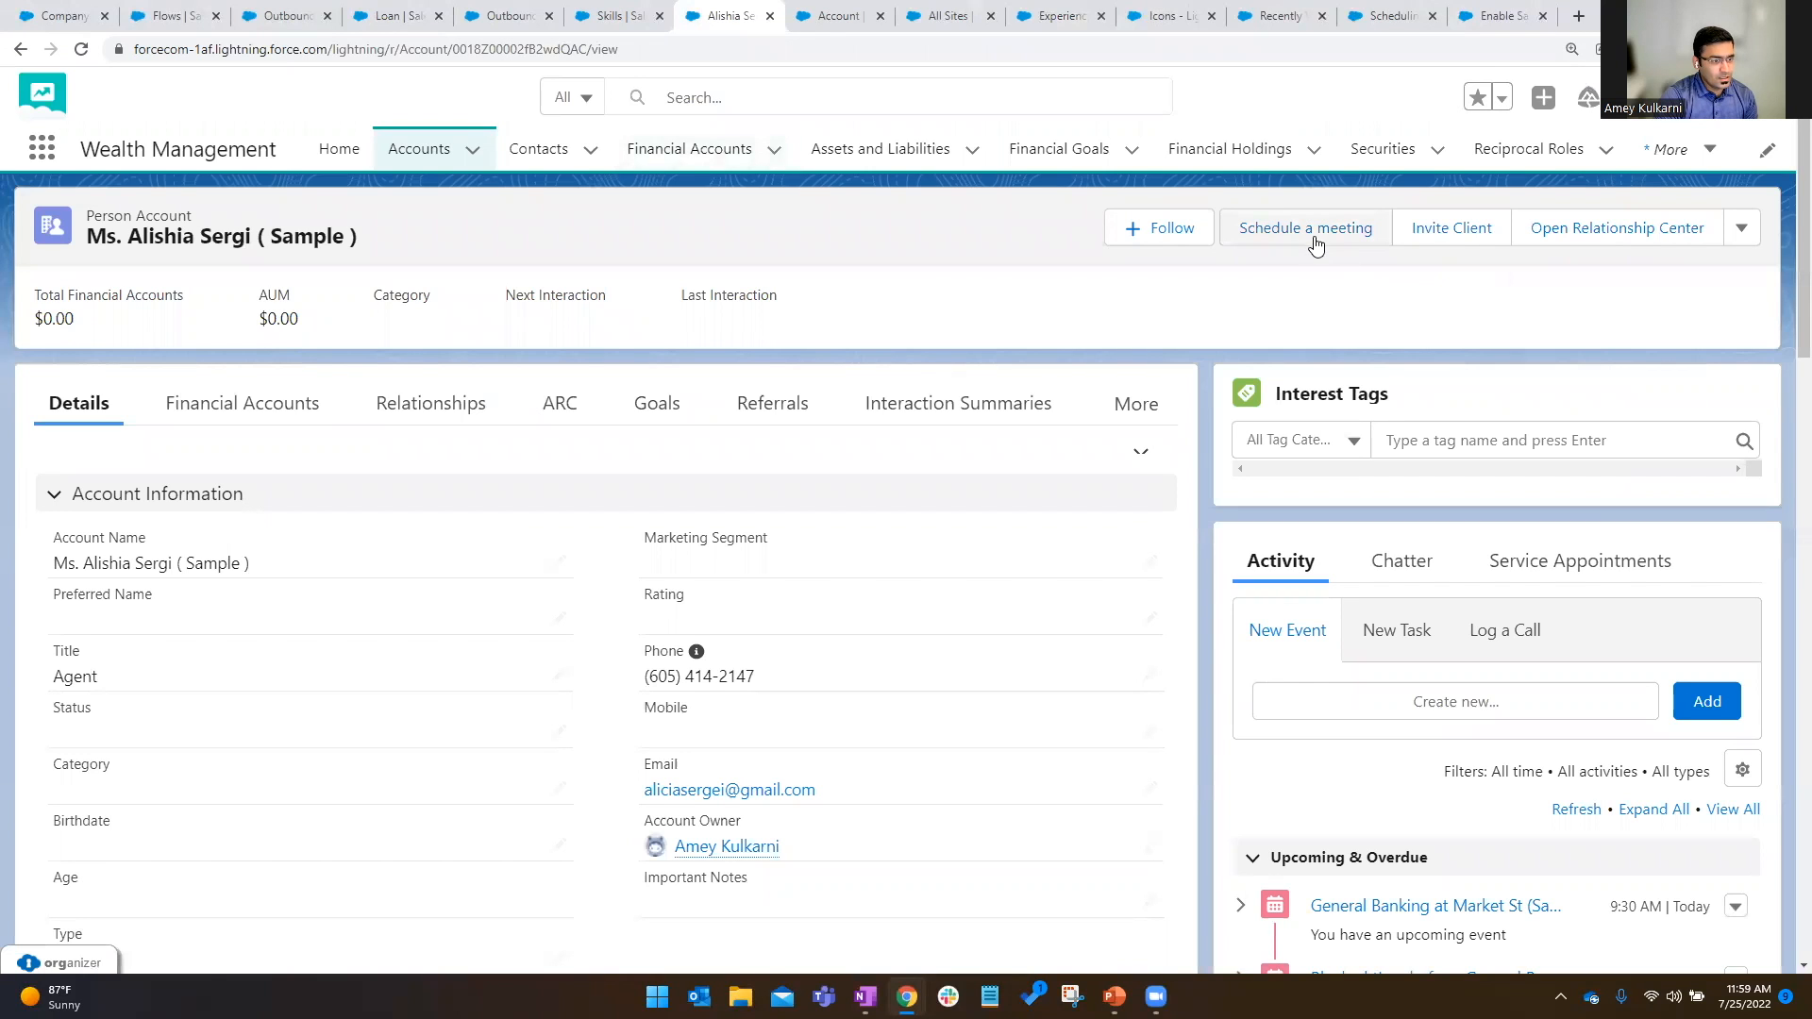
left_click(1313, 242)
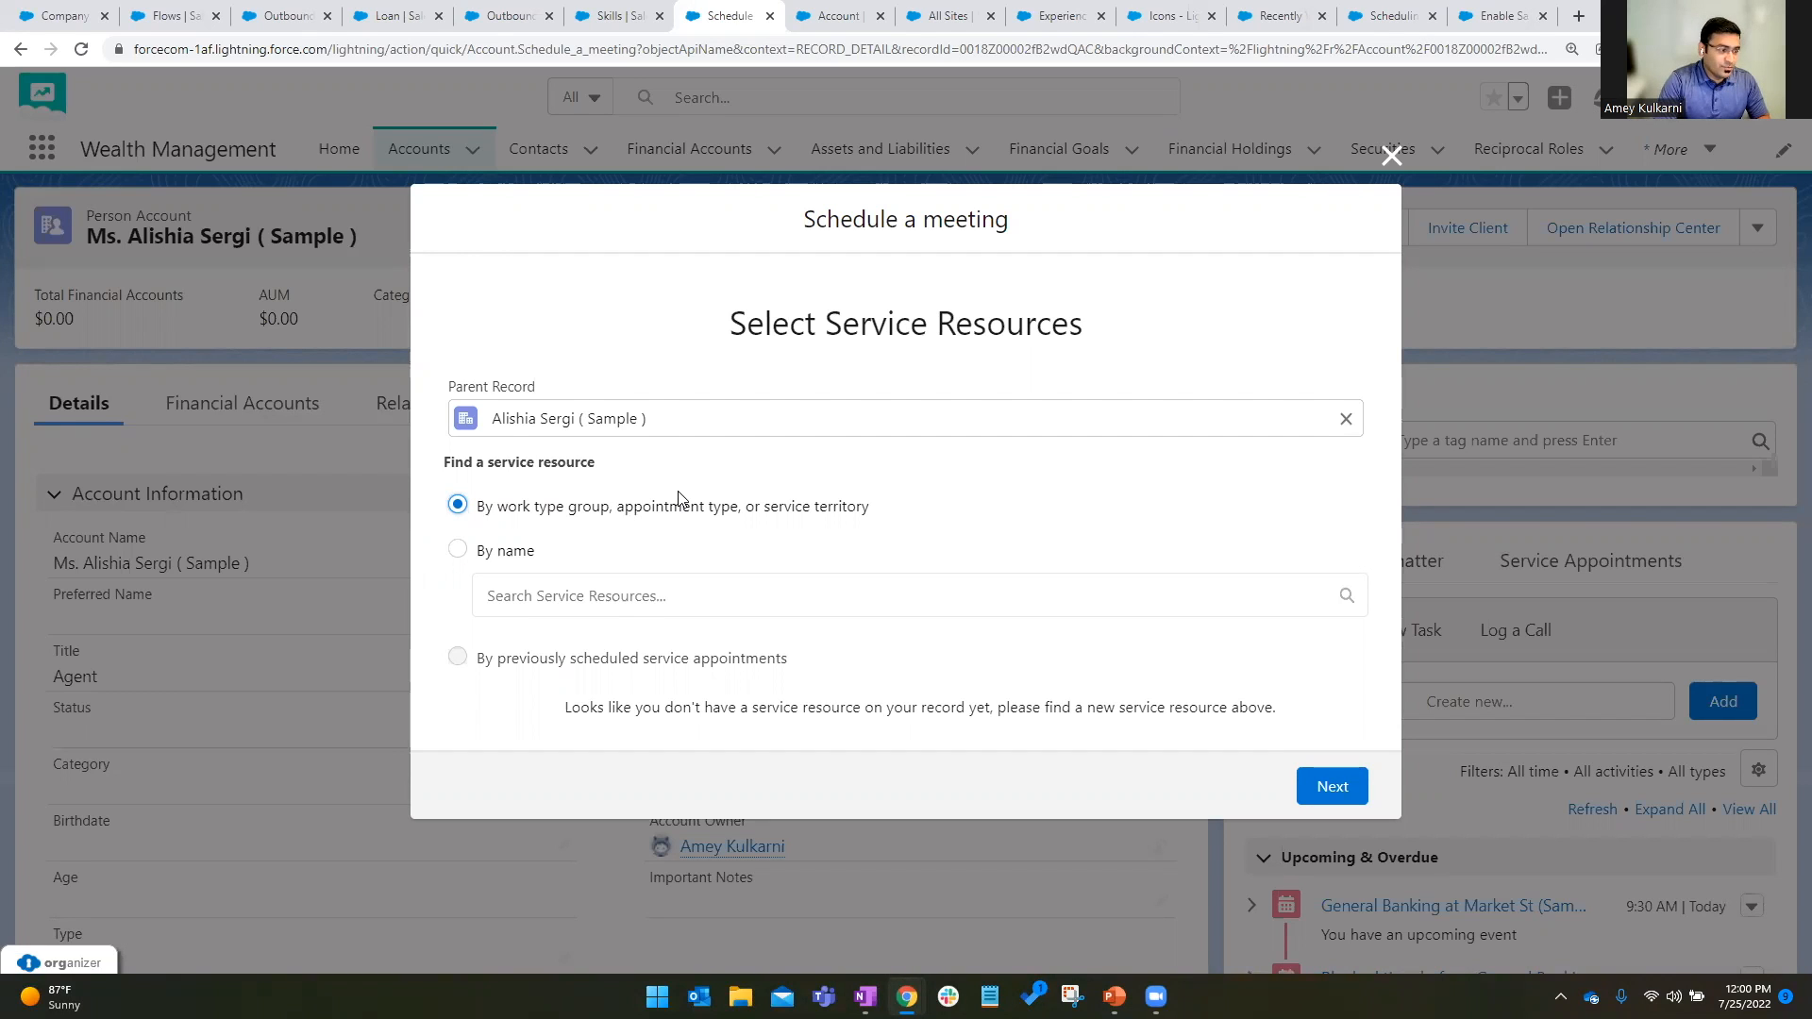
left_click(514, 558)
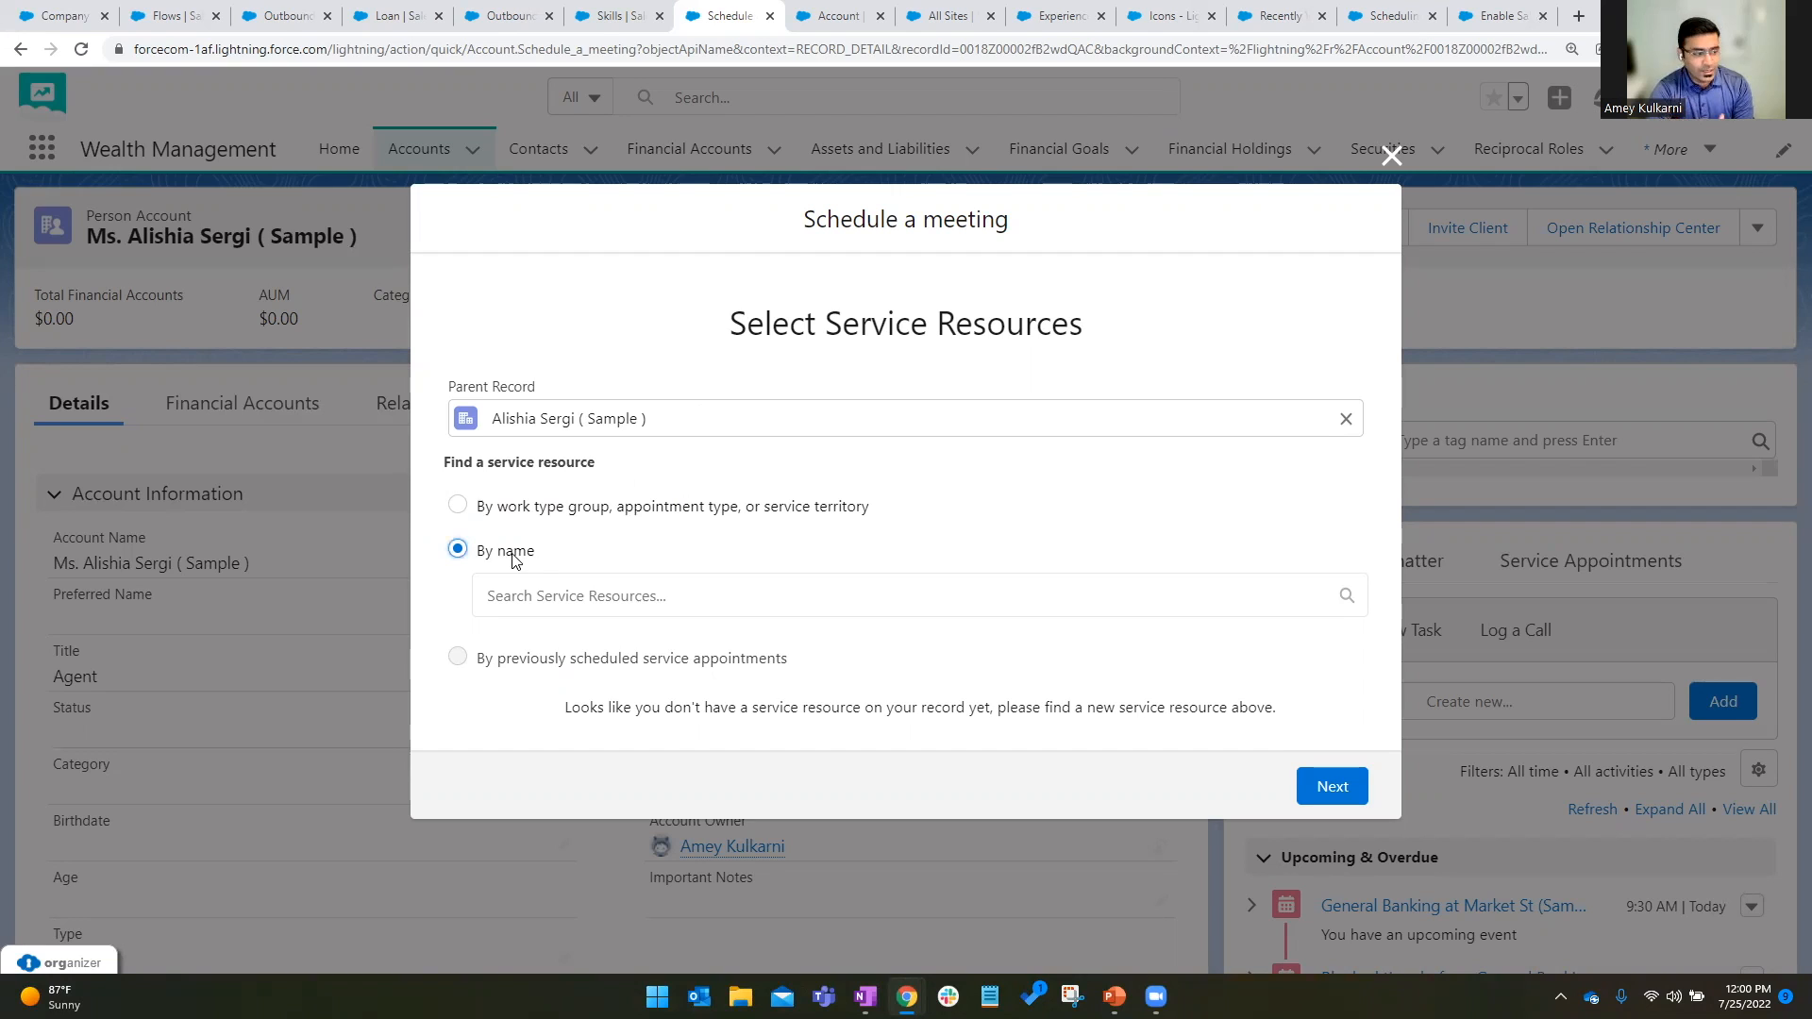
left_click(555, 591)
type("AMey")
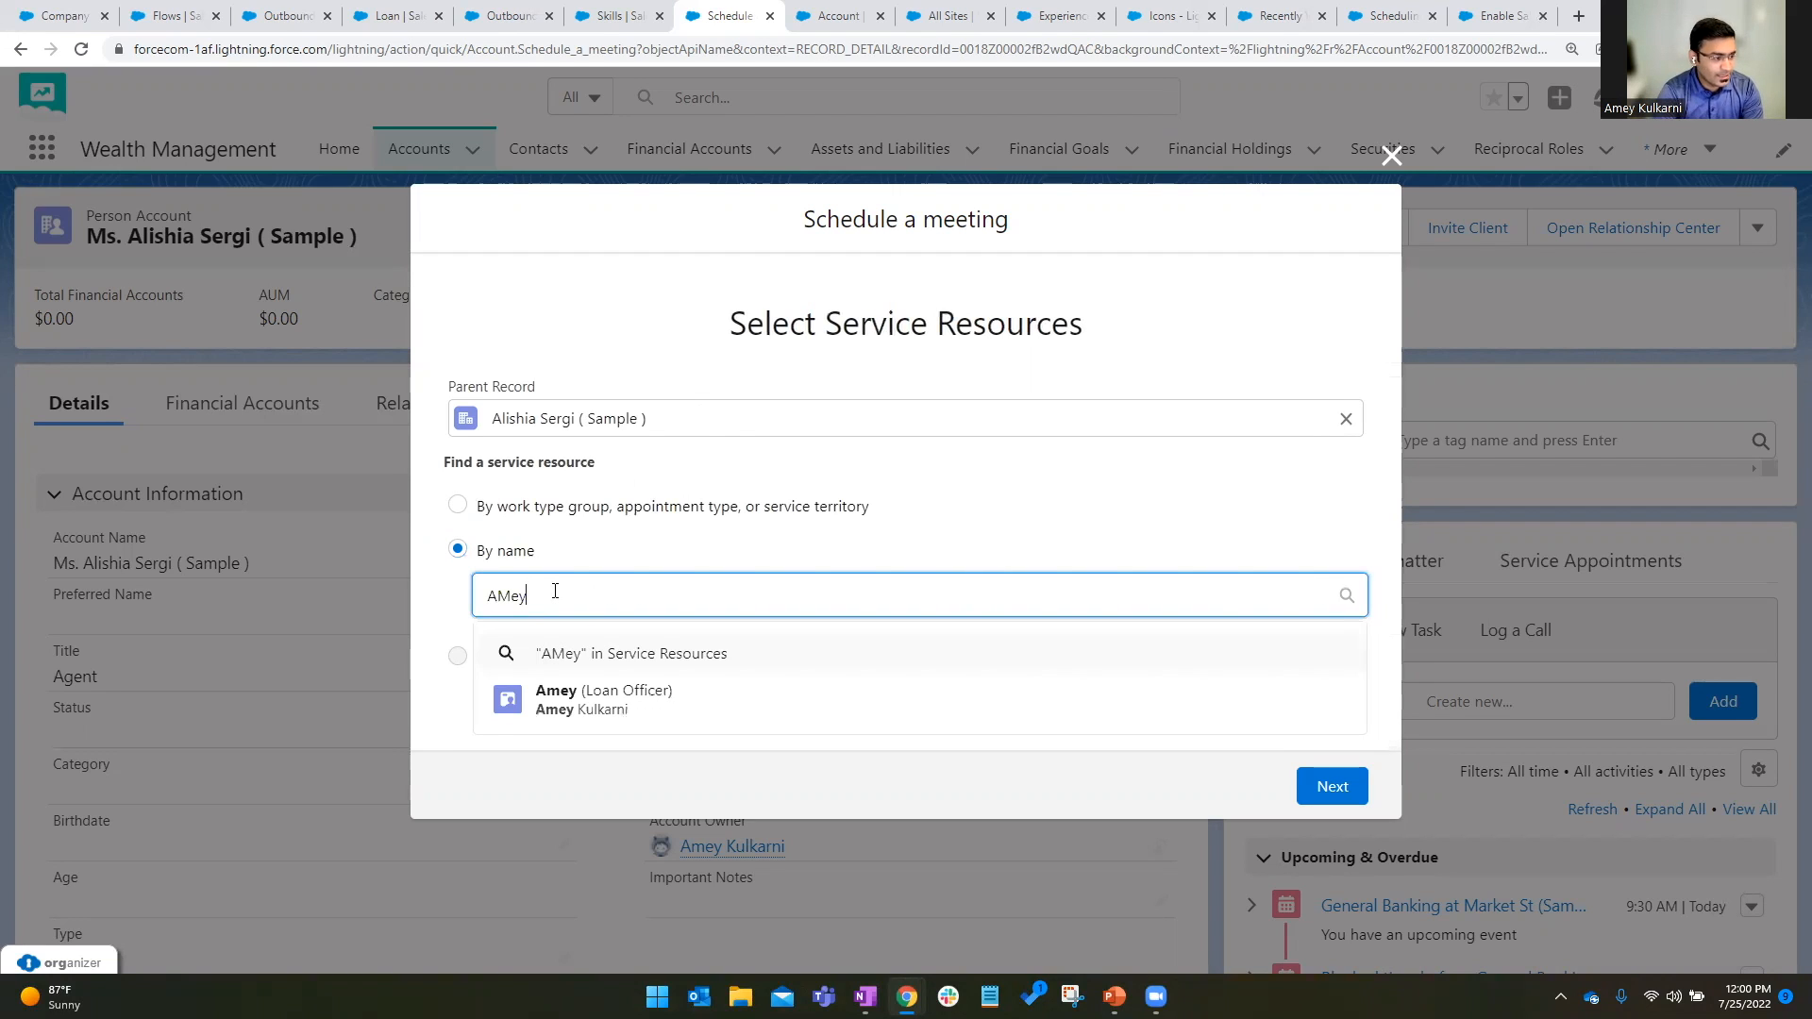
key("BackSpace")
key("BackSpace")
left_click(807, 556)
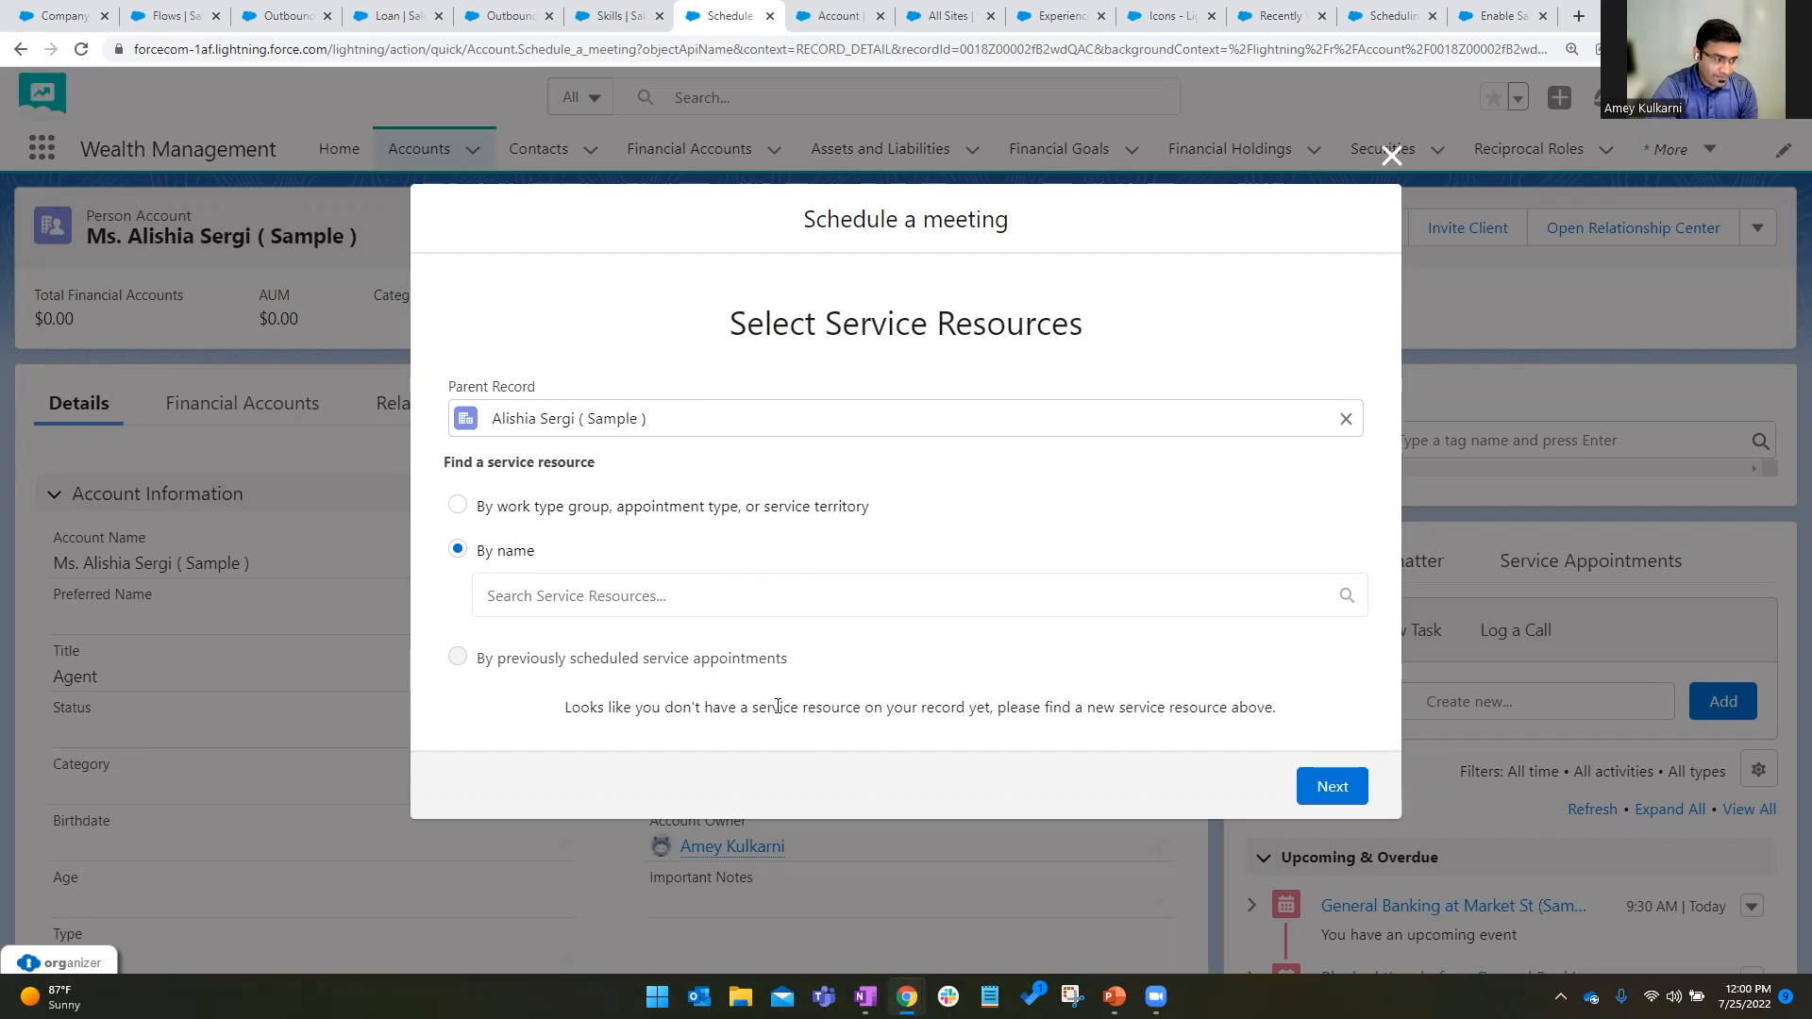
Find a service resource by work type group, appointment type, or service territory, and choose the Loans group with Credit-Builder Loan as the additional information.
left_click(620, 510)
left_click(1341, 787)
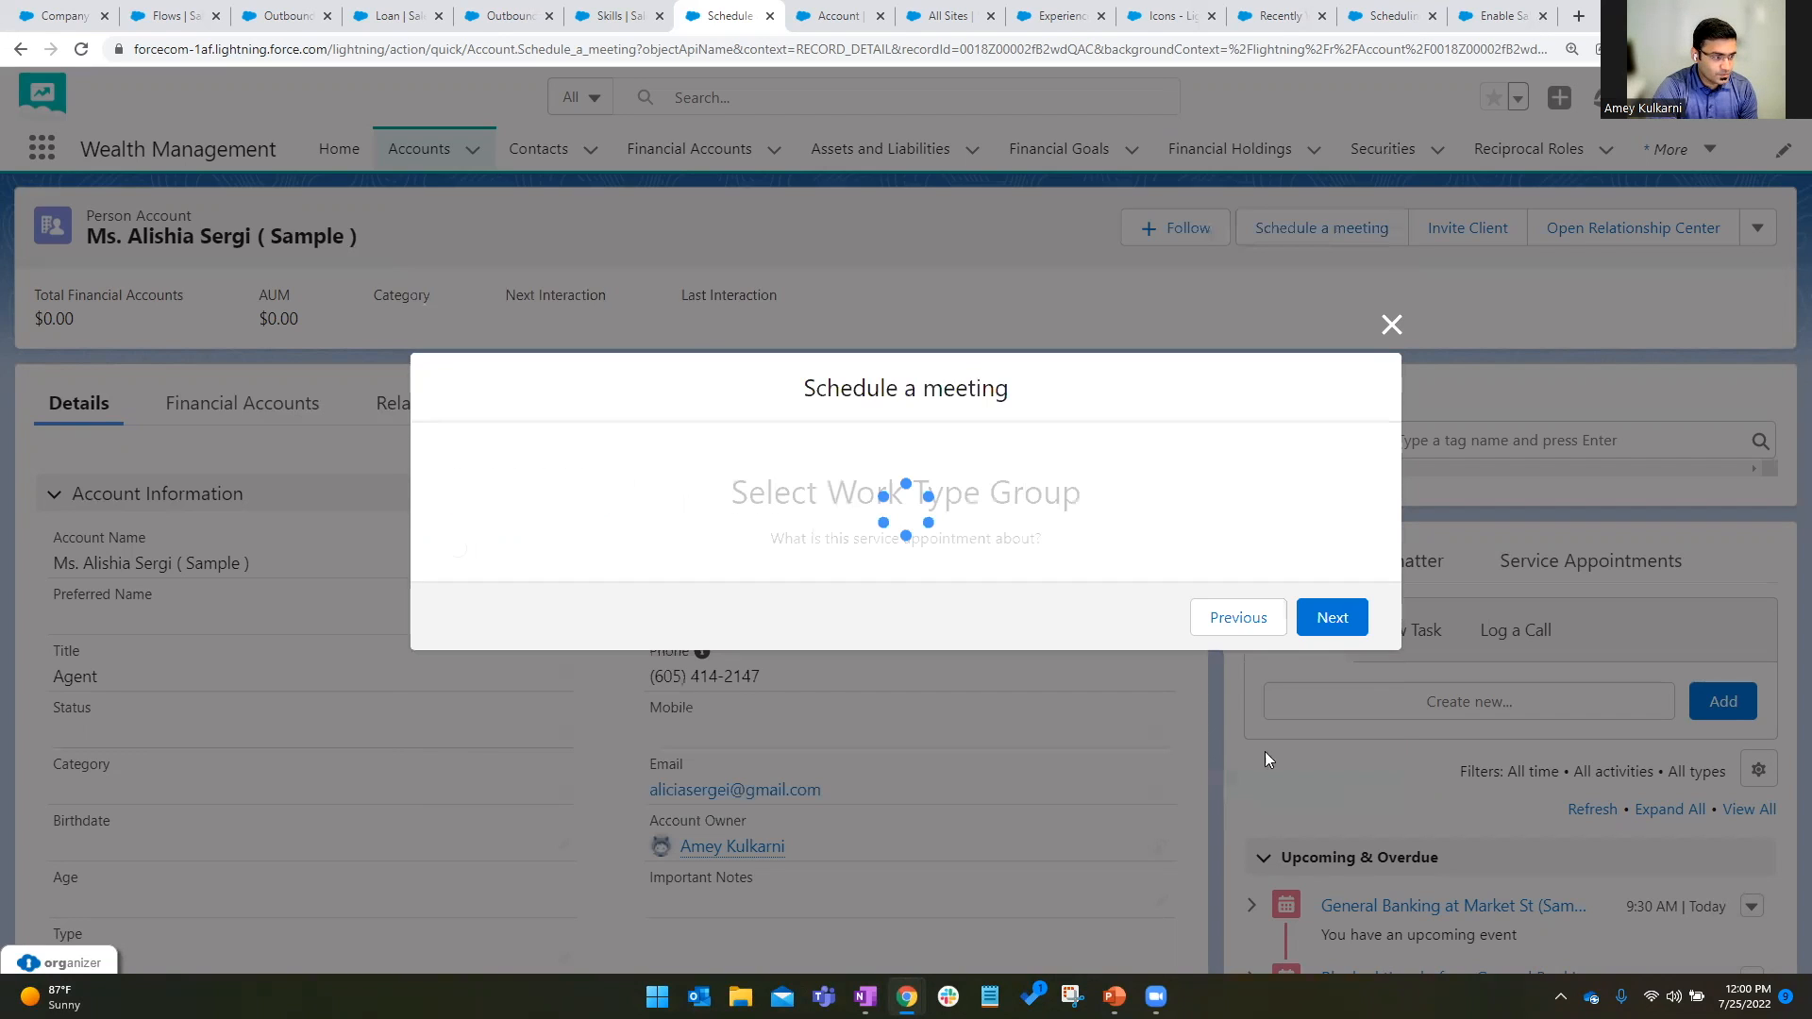
left_click(1043, 597)
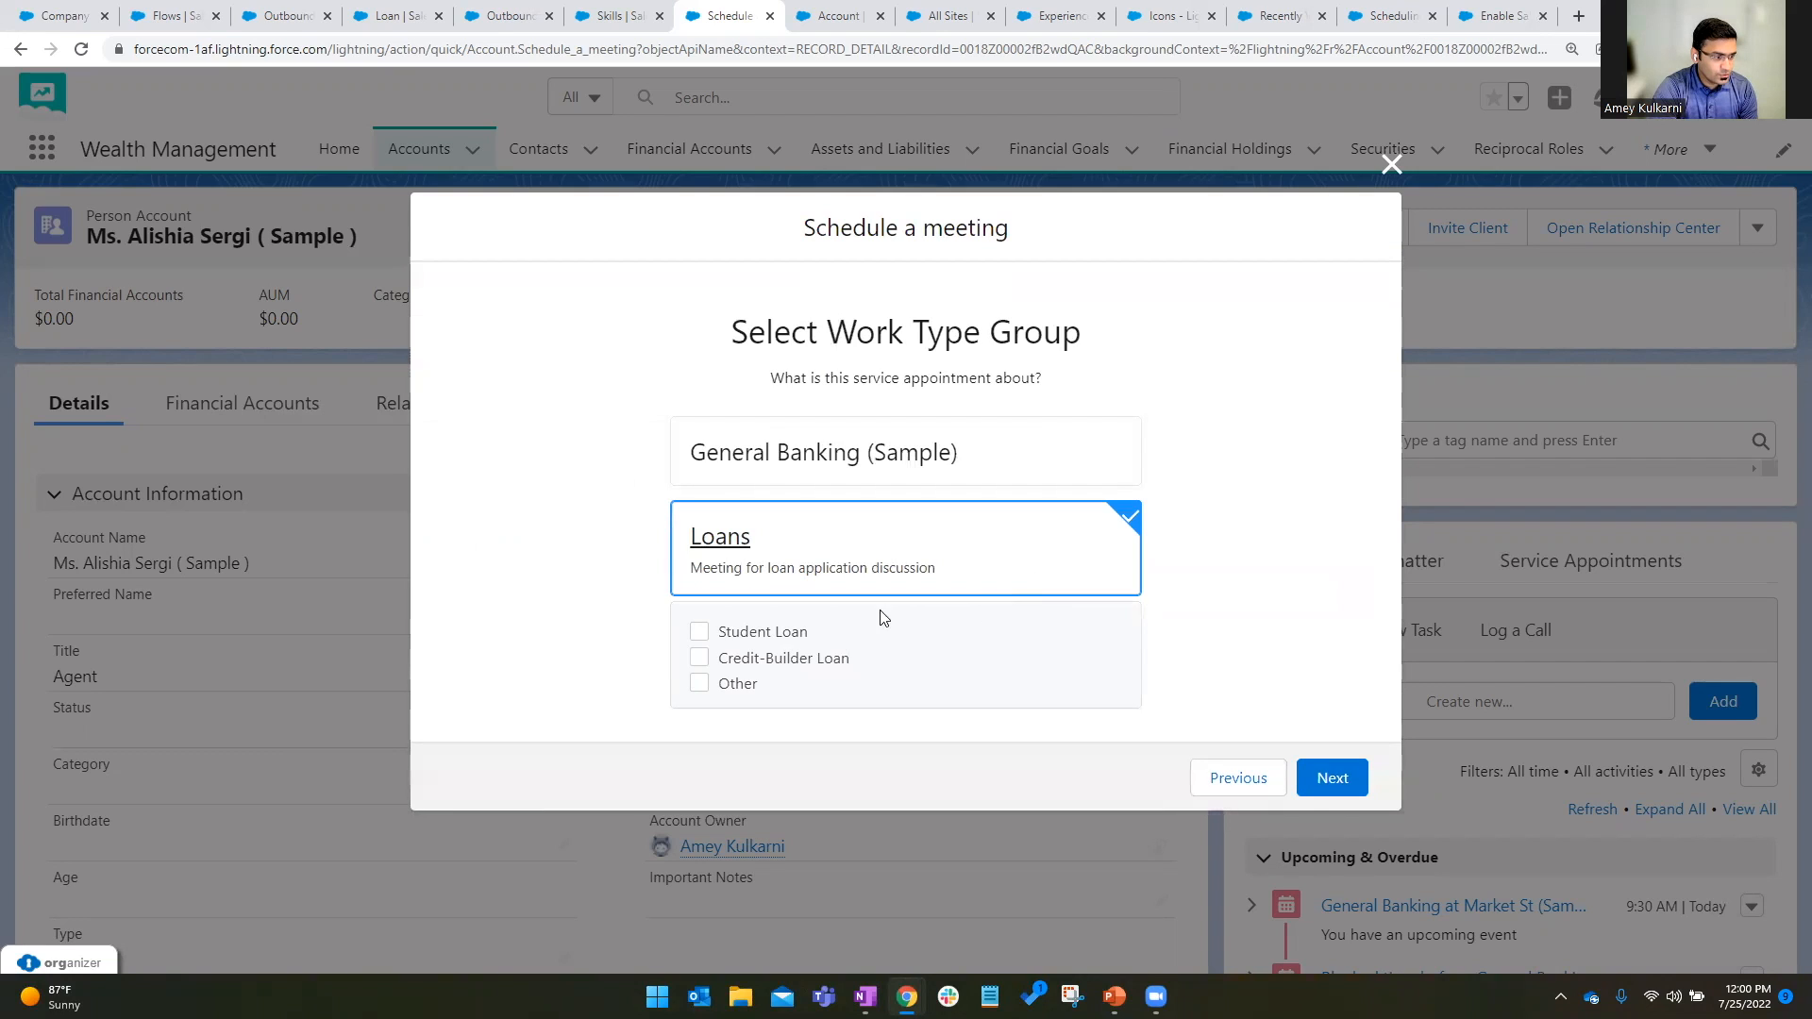
left_click(700, 632)
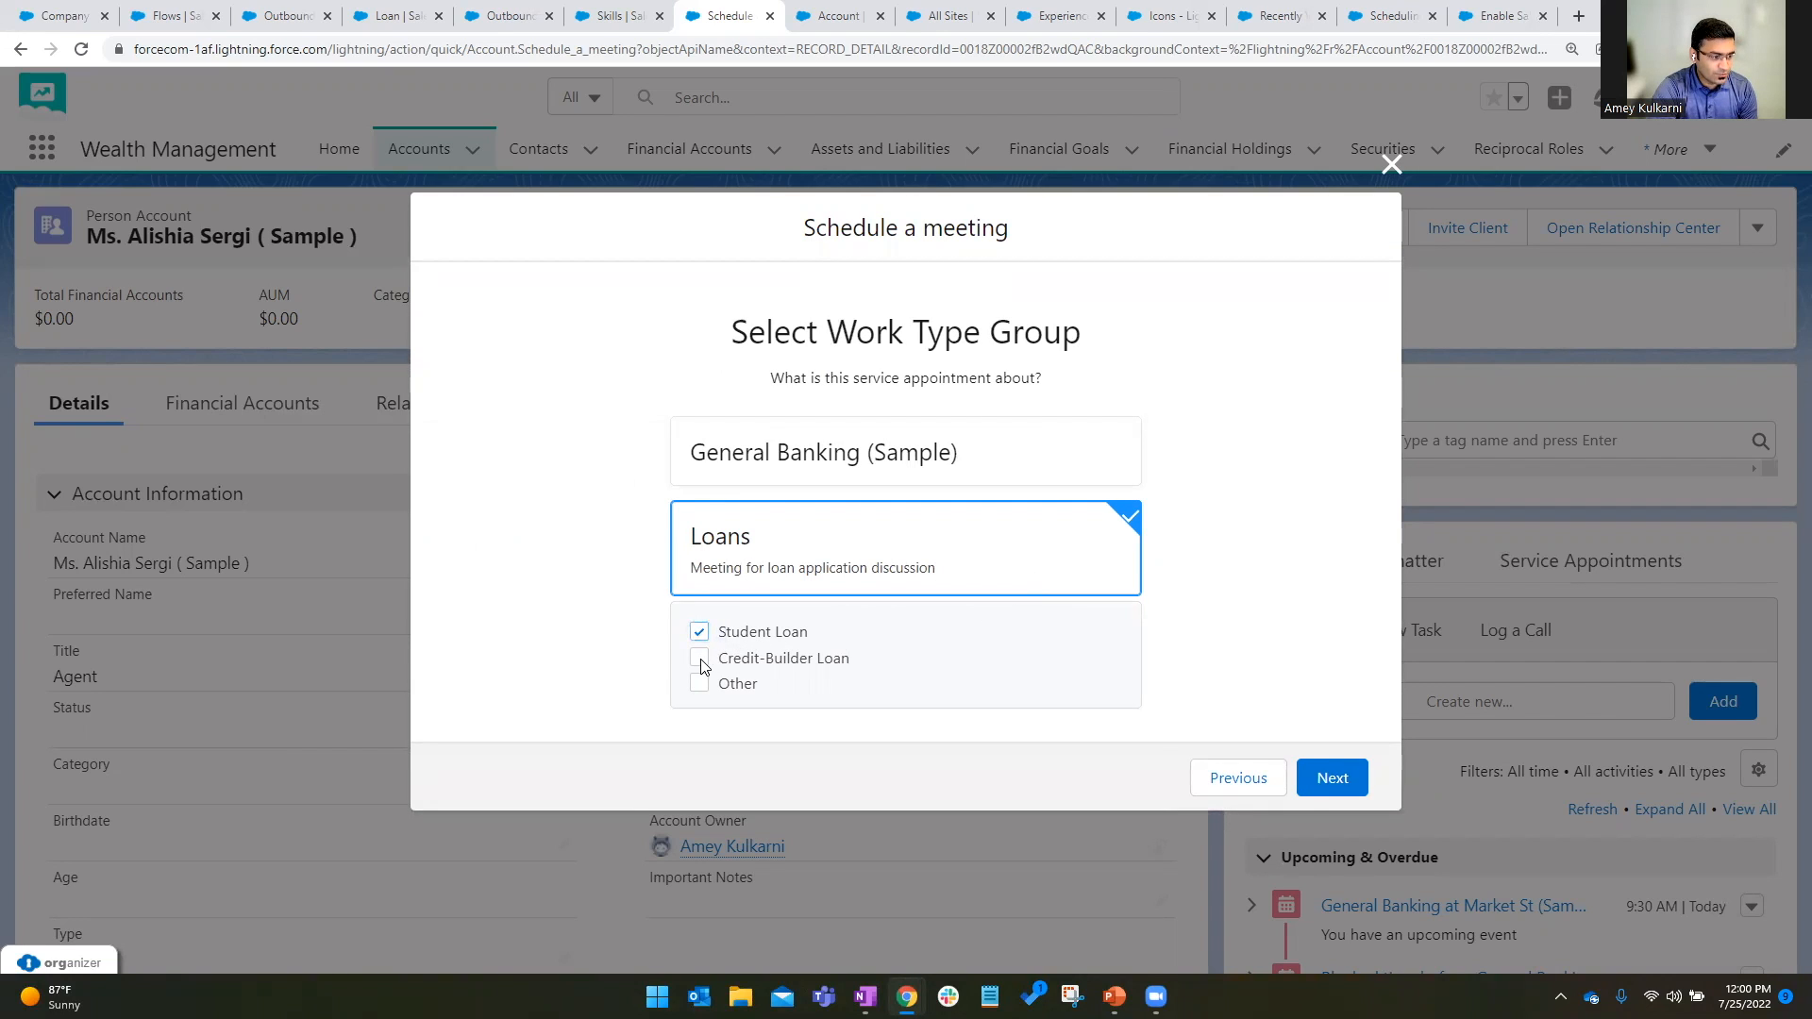
left_click(701, 659)
left_click(1327, 778)
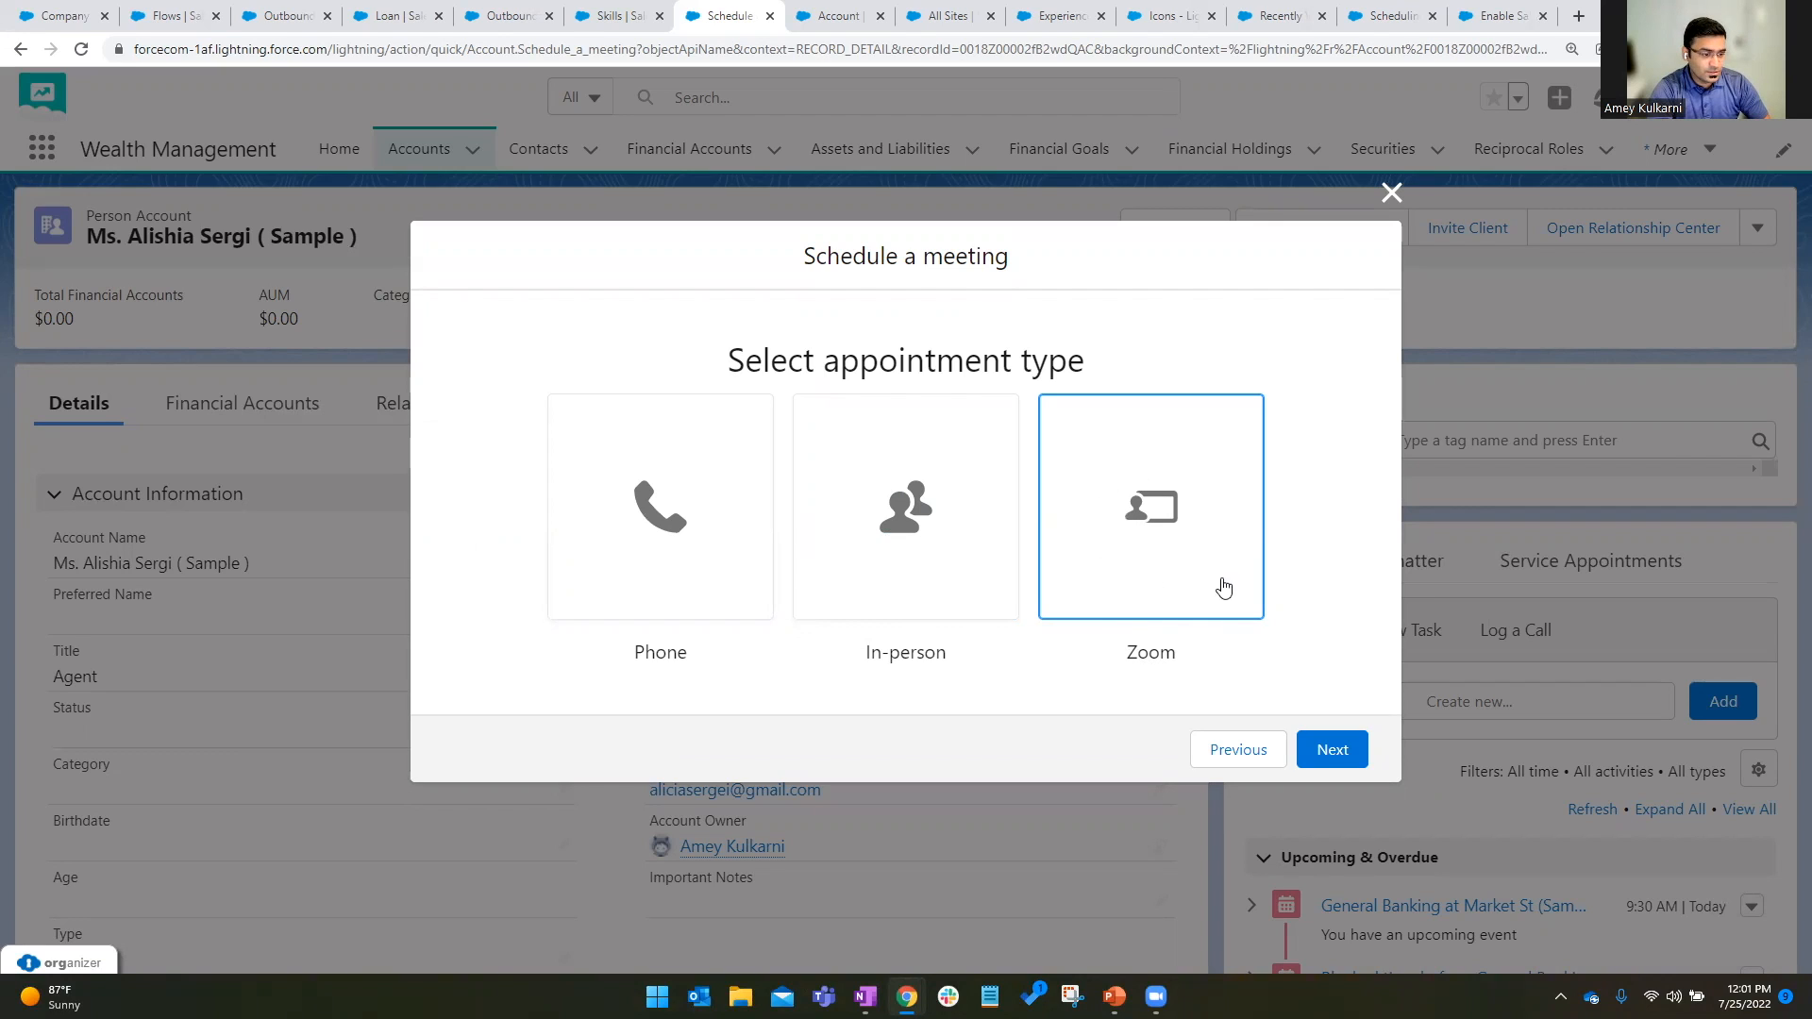
Choose the Zoom appointment type and select the Dallas Convention Center service territory by searching for ZIP code 75202.
left_click(1157, 536)
left_click(1332, 750)
left_click(744, 404)
type("75")
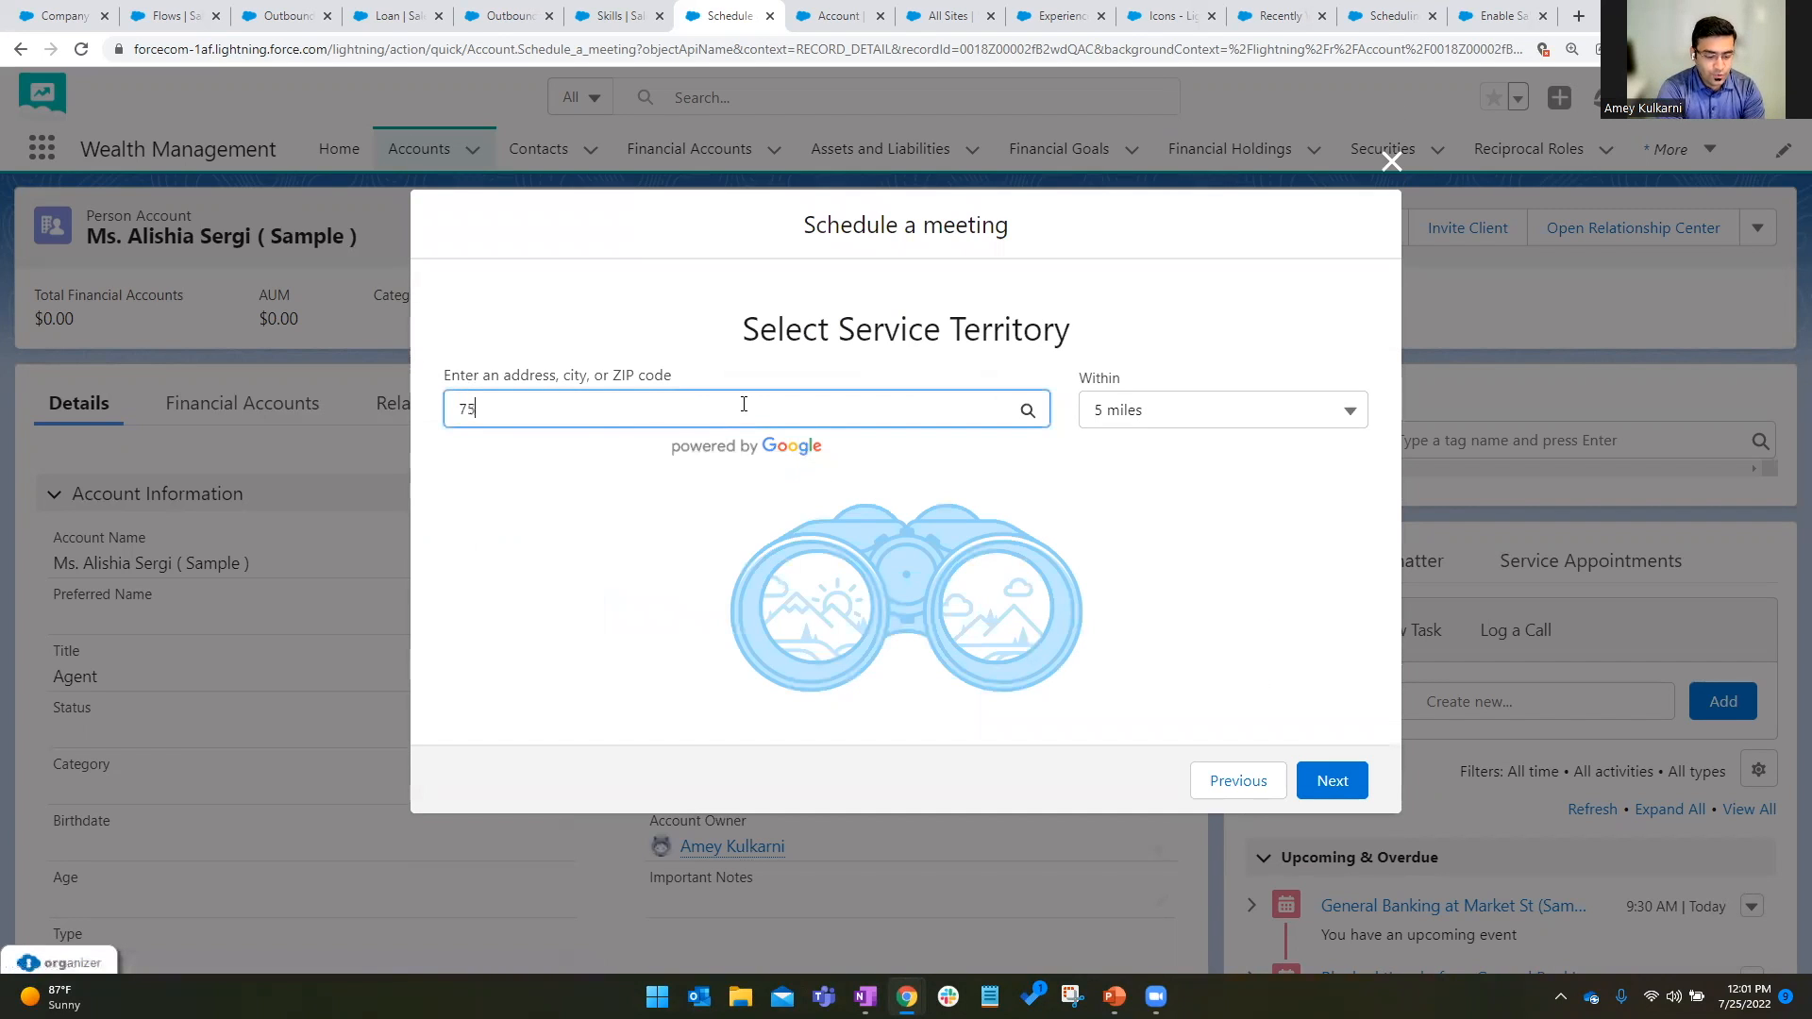
type("202")
left_click(688, 461)
left_click(798, 535)
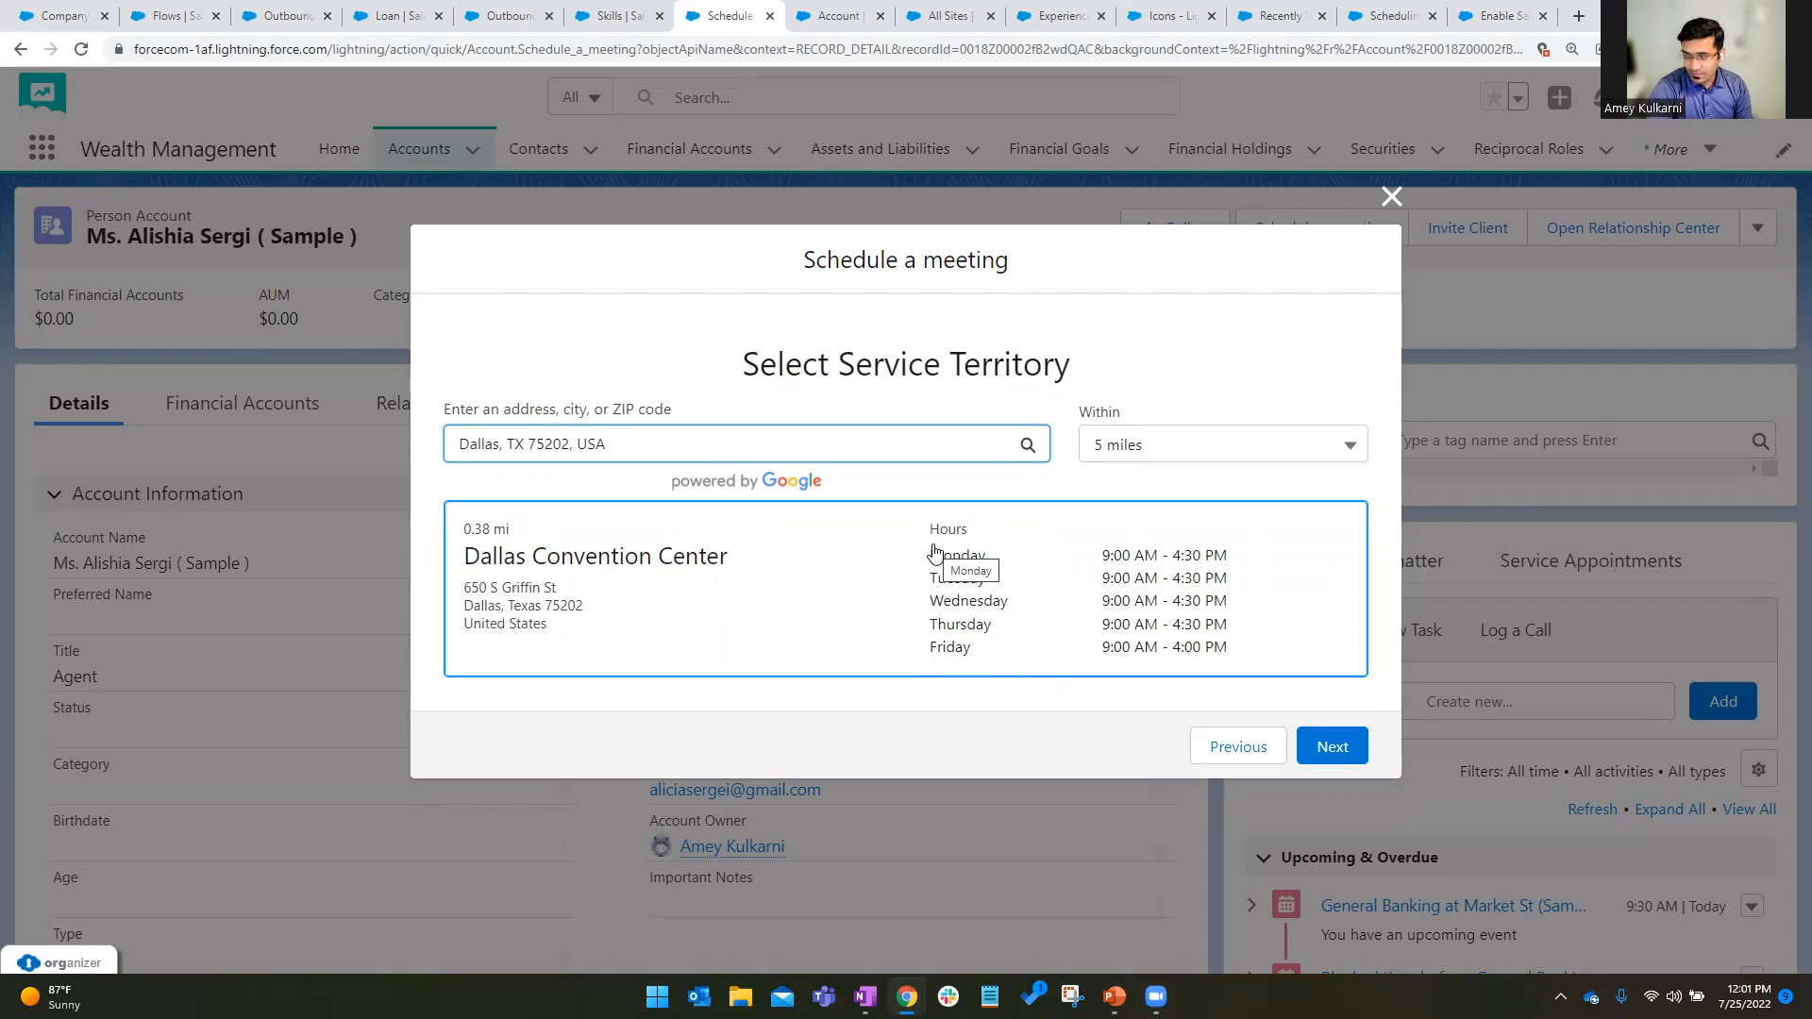
left_click(855, 596)
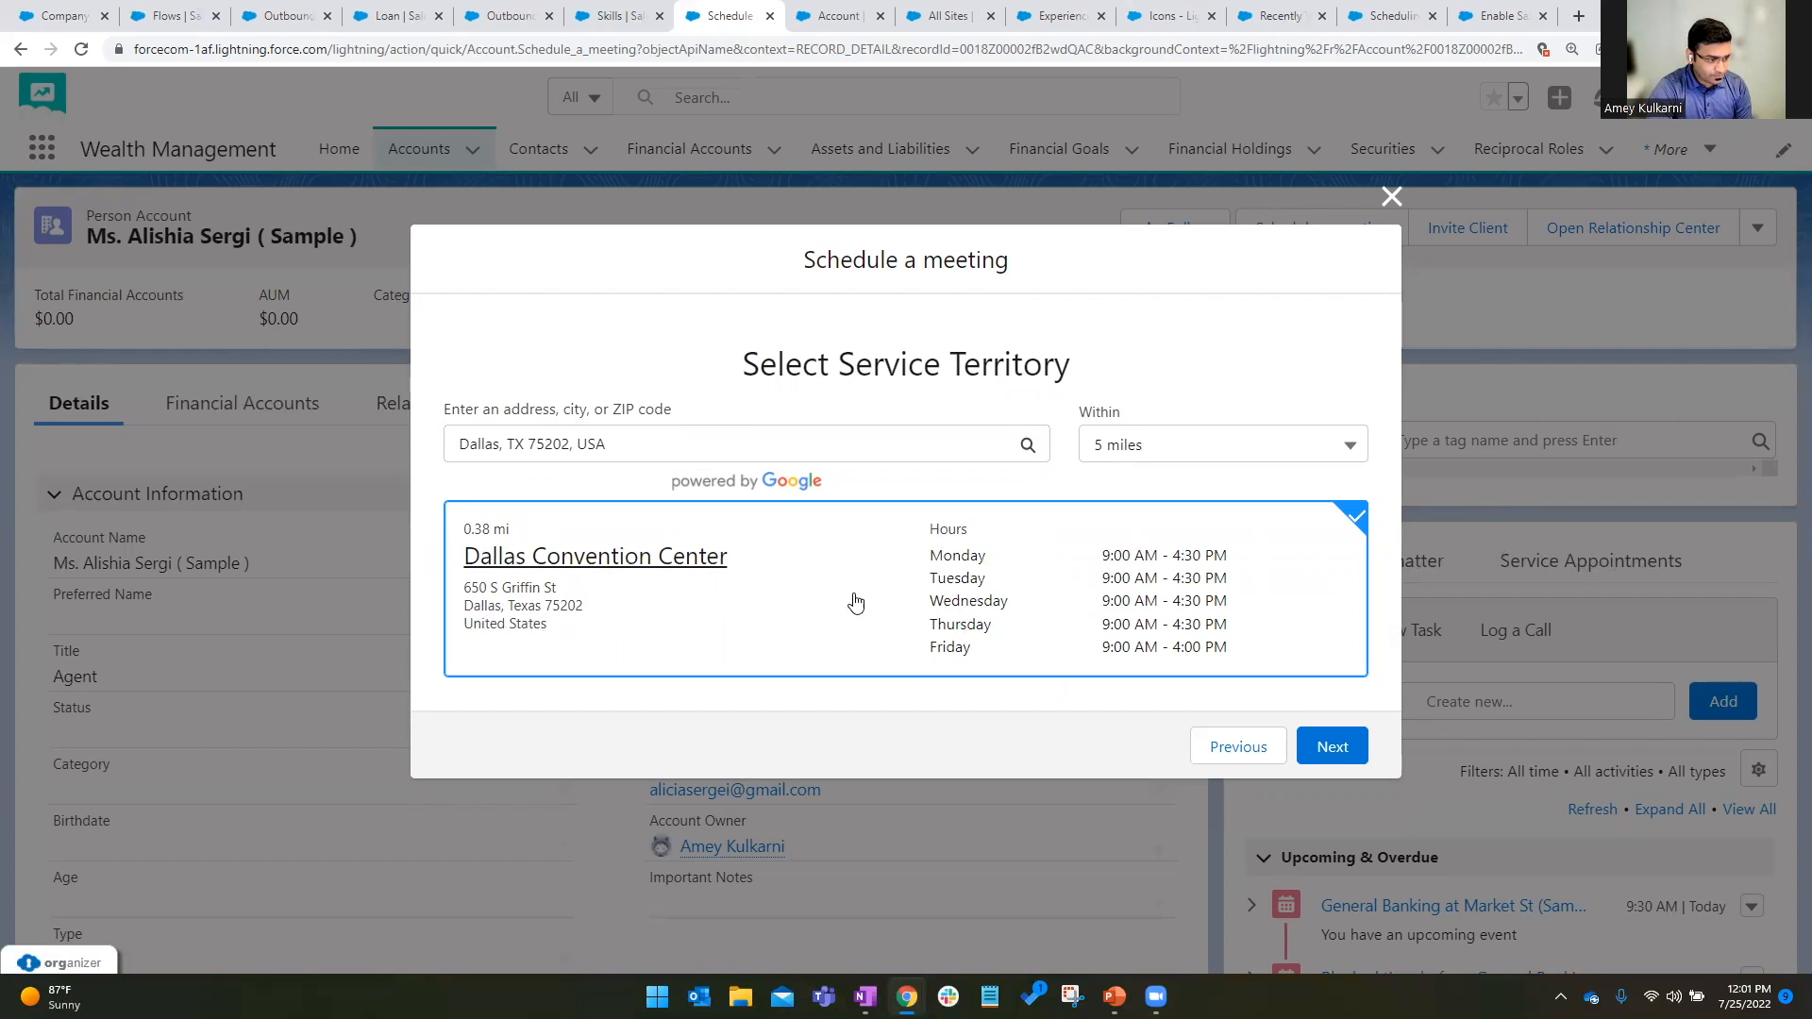
left_click(1321, 748)
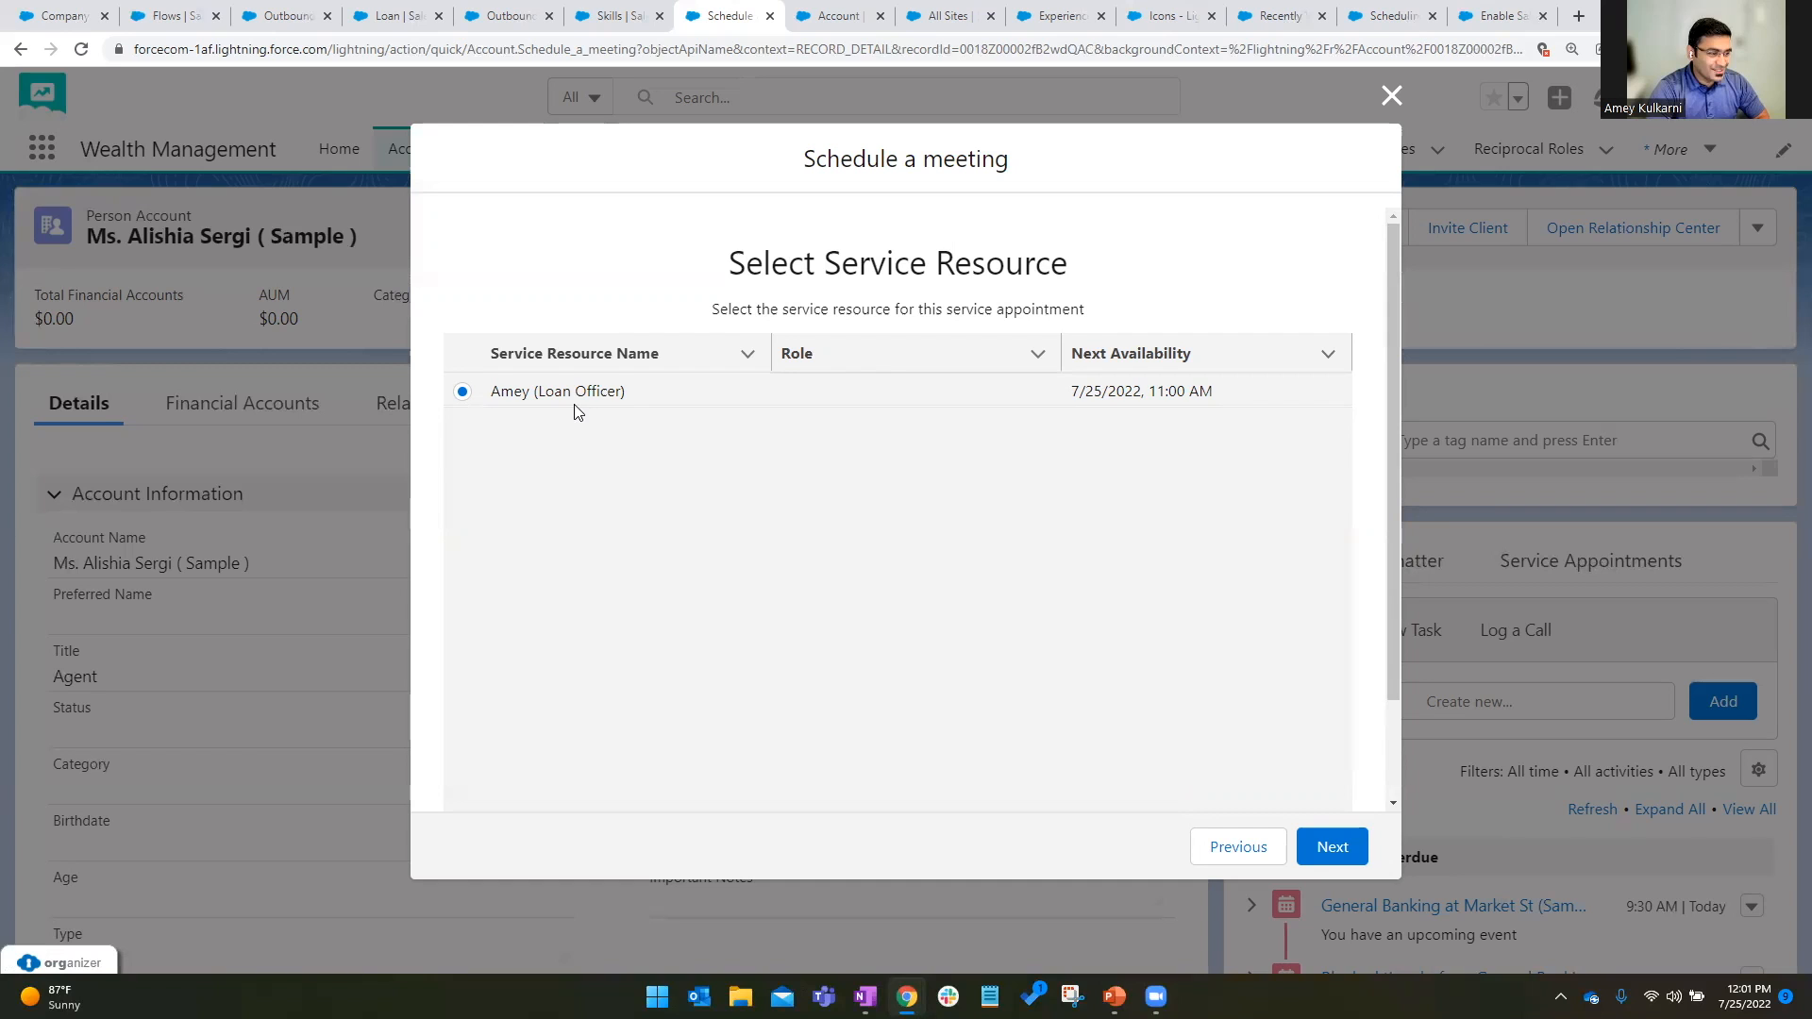
Accept the loan officer as service resource and pick the Wed 27 10:00 - 11:00 am slot in Central Daylight Time (America/Chicago).
left_click(1336, 847)
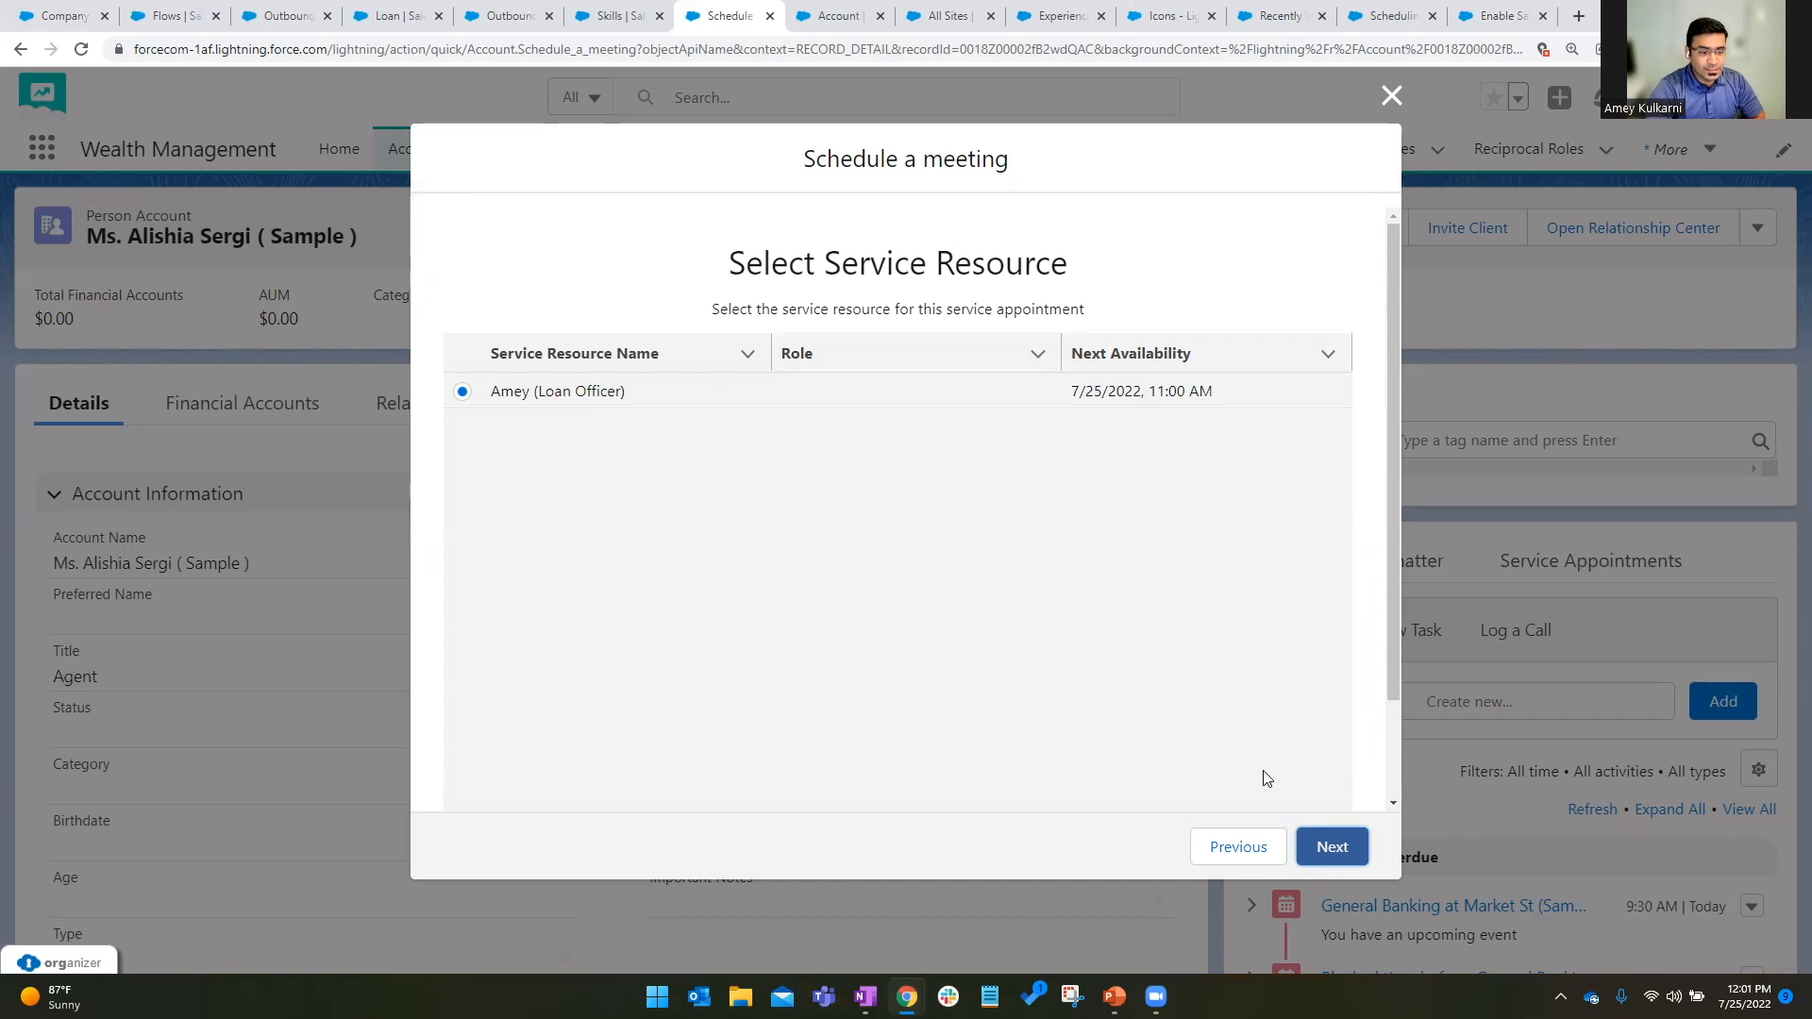
left_click(1332, 849)
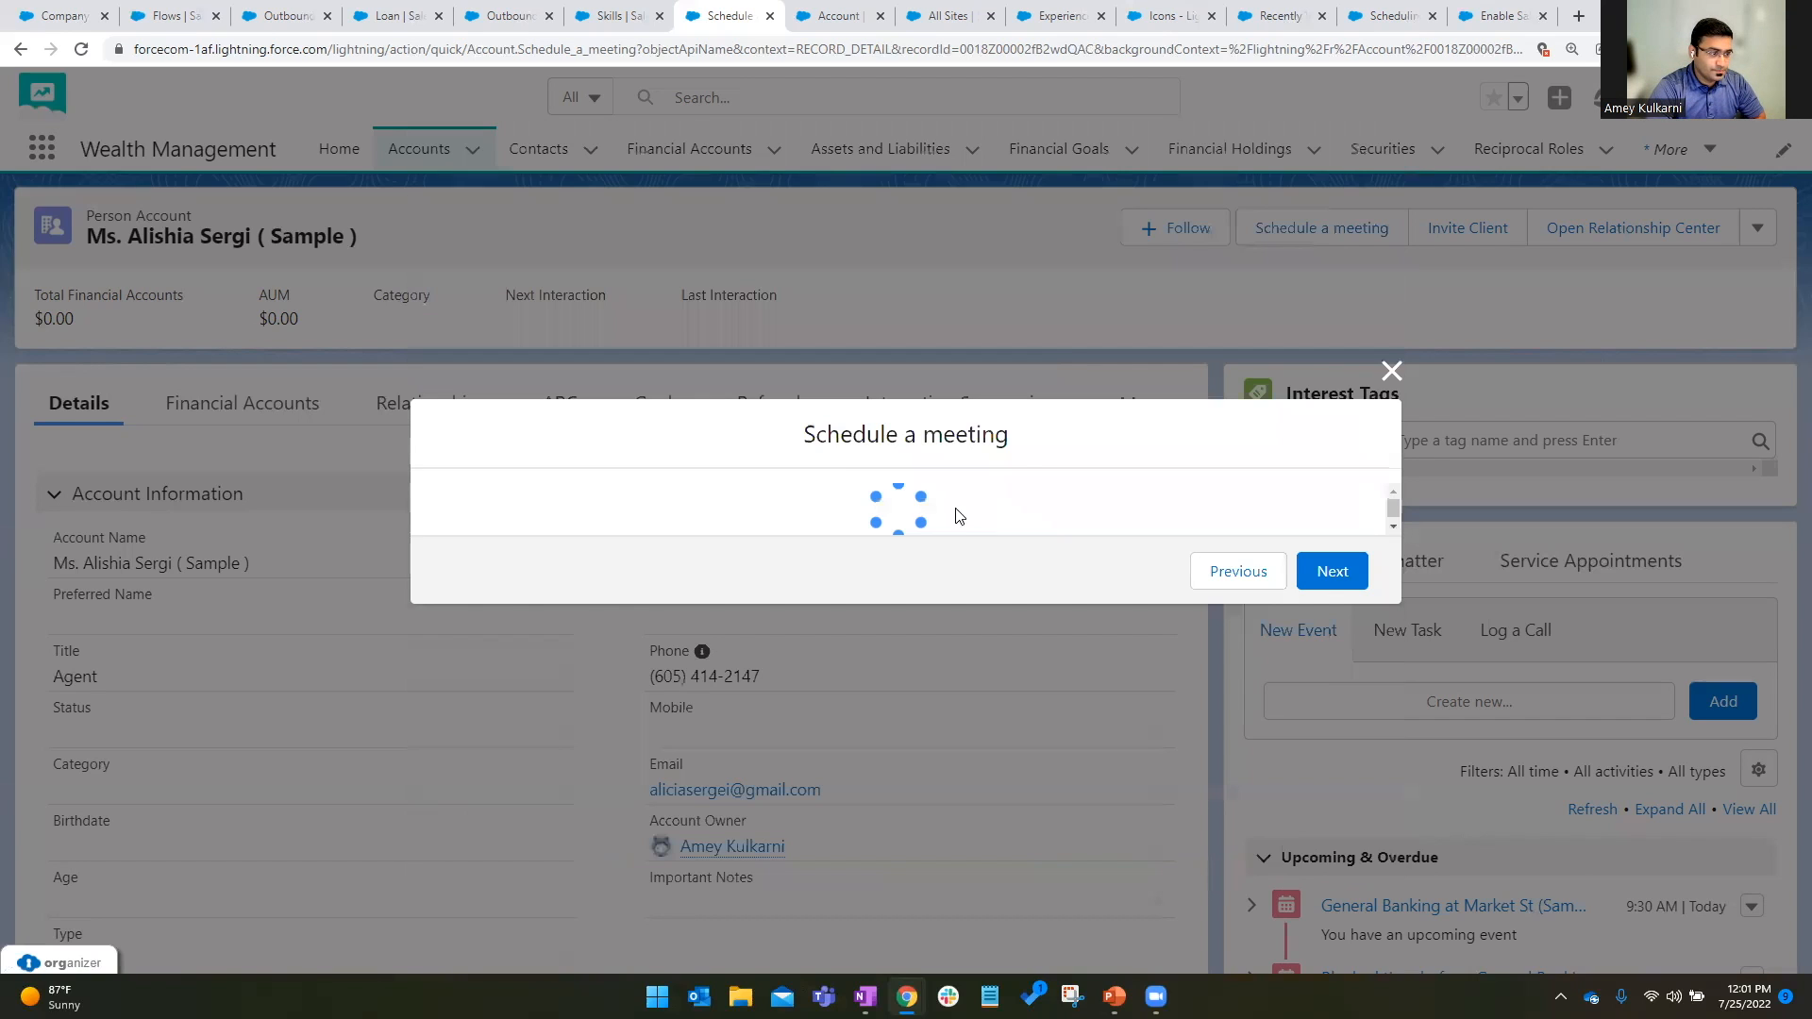
scroll(920, 500, "down", 2)
scroll(910, 489, "up", 1)
scroll(755, 378, "down", 3)
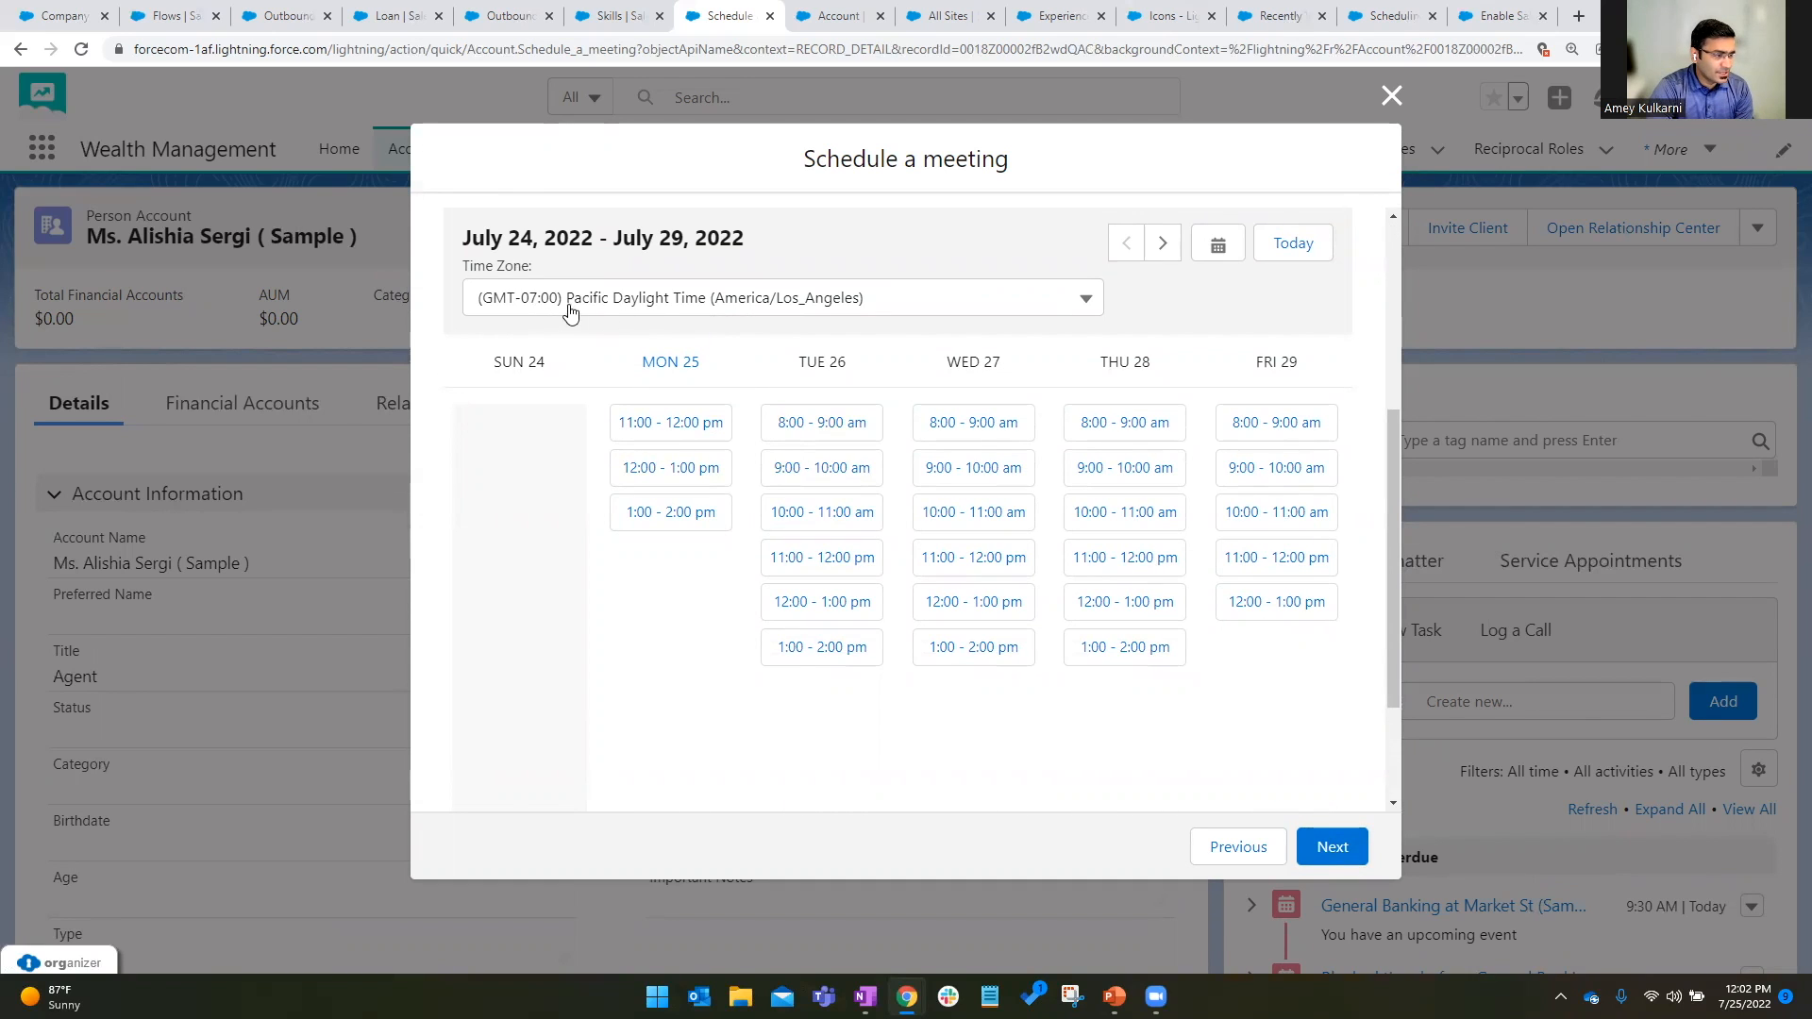
left_click(766, 313)
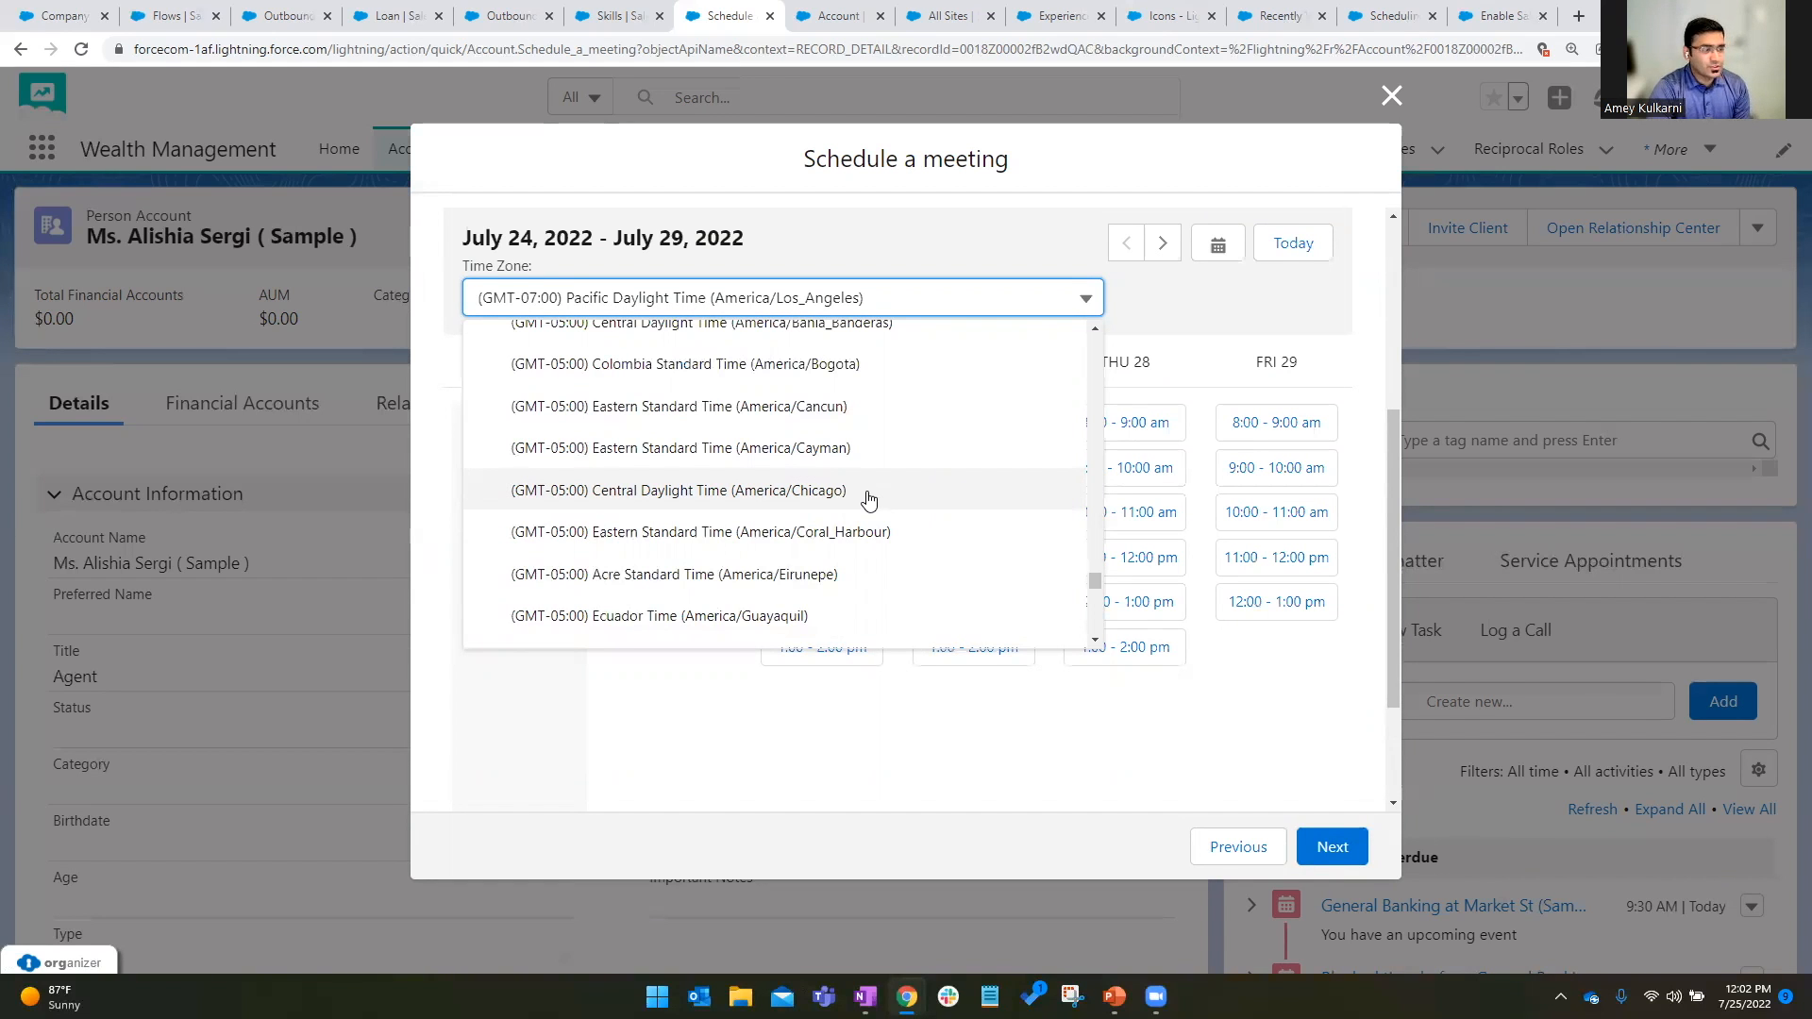
left_click(869, 499)
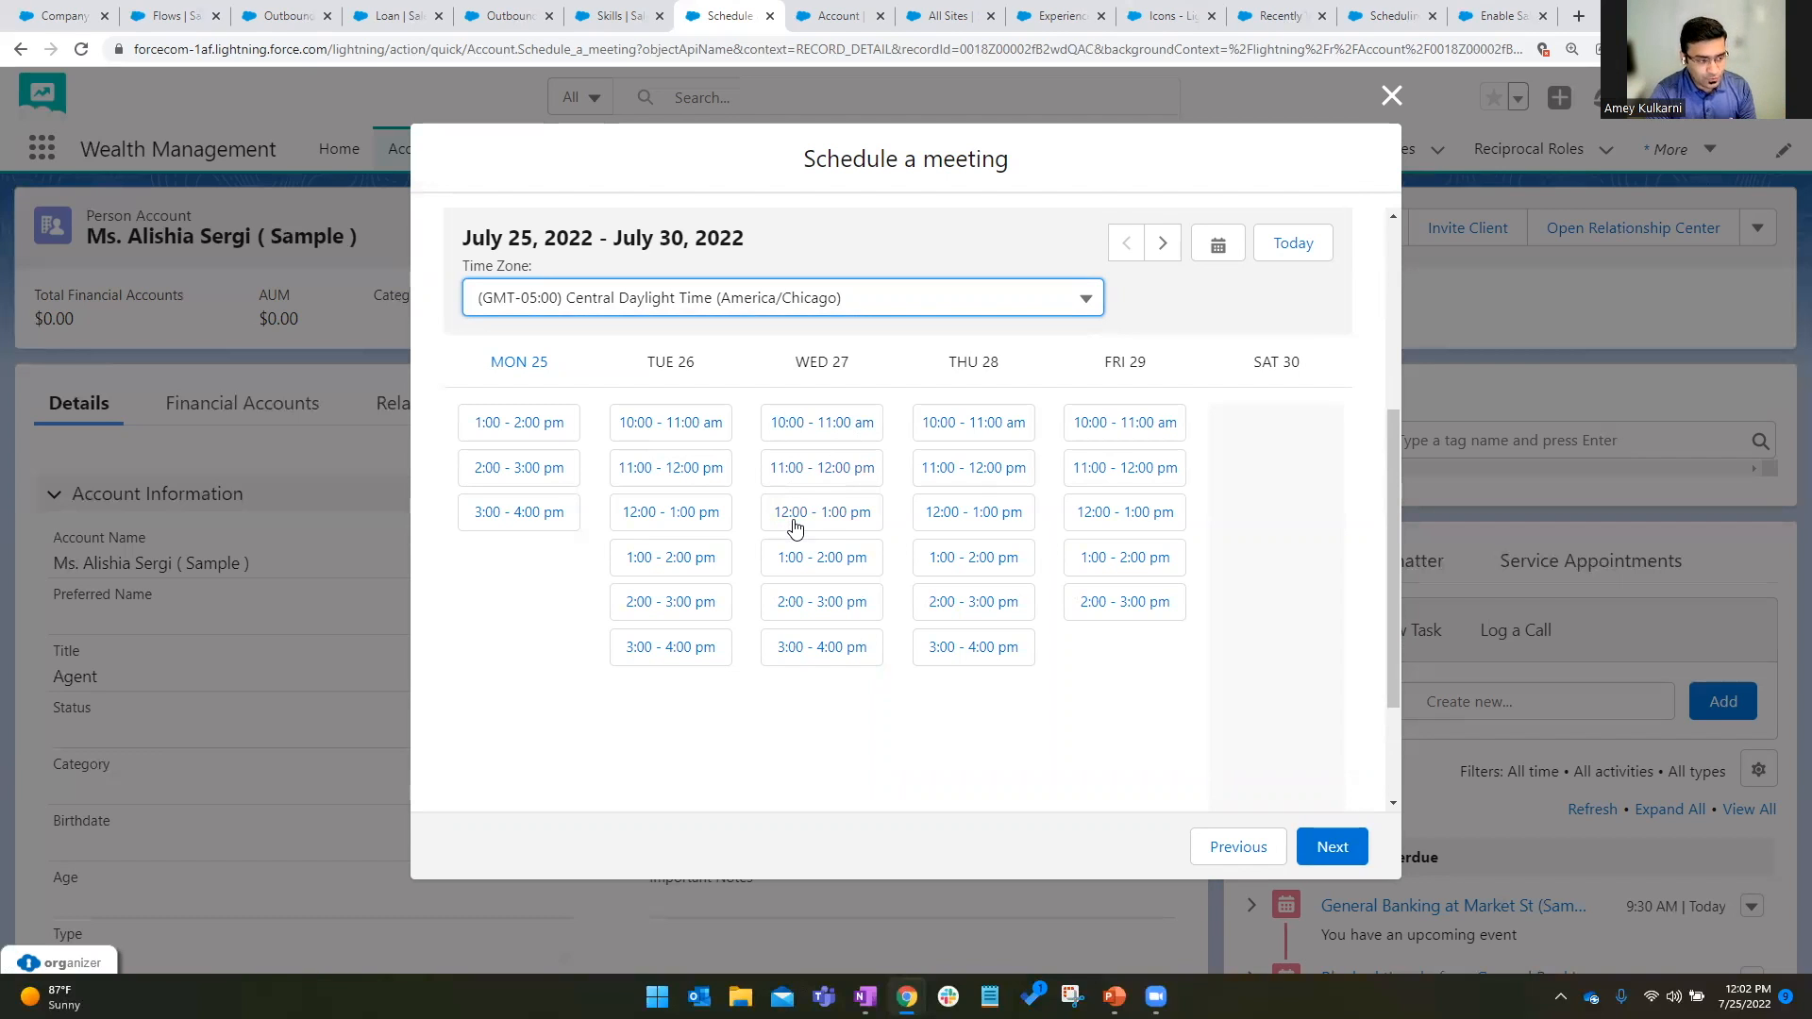
left_click(820, 432)
left_click(1330, 846)
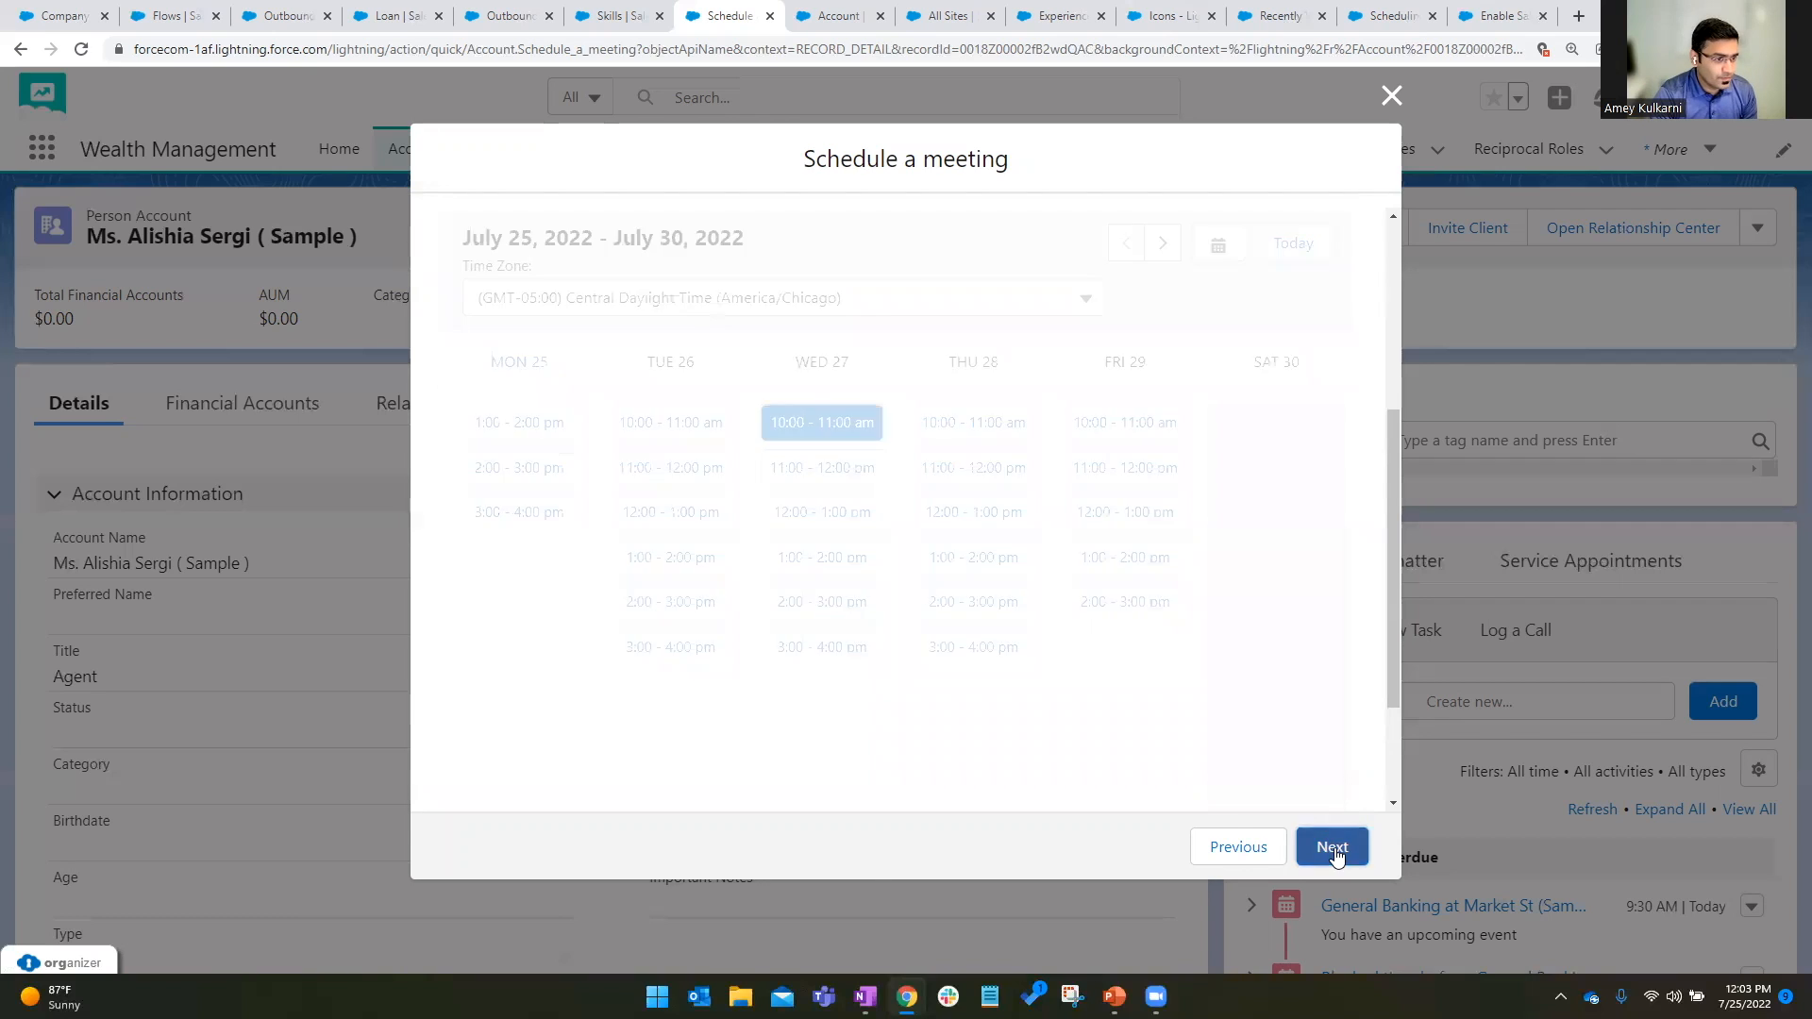
Enter a description about a meeting to discuss the client's loan eligibility, and a subject naming it the client's Loan Application meeting.
left_click(959, 623)
type("Meeting to discuss loan eligibility for Alishia")
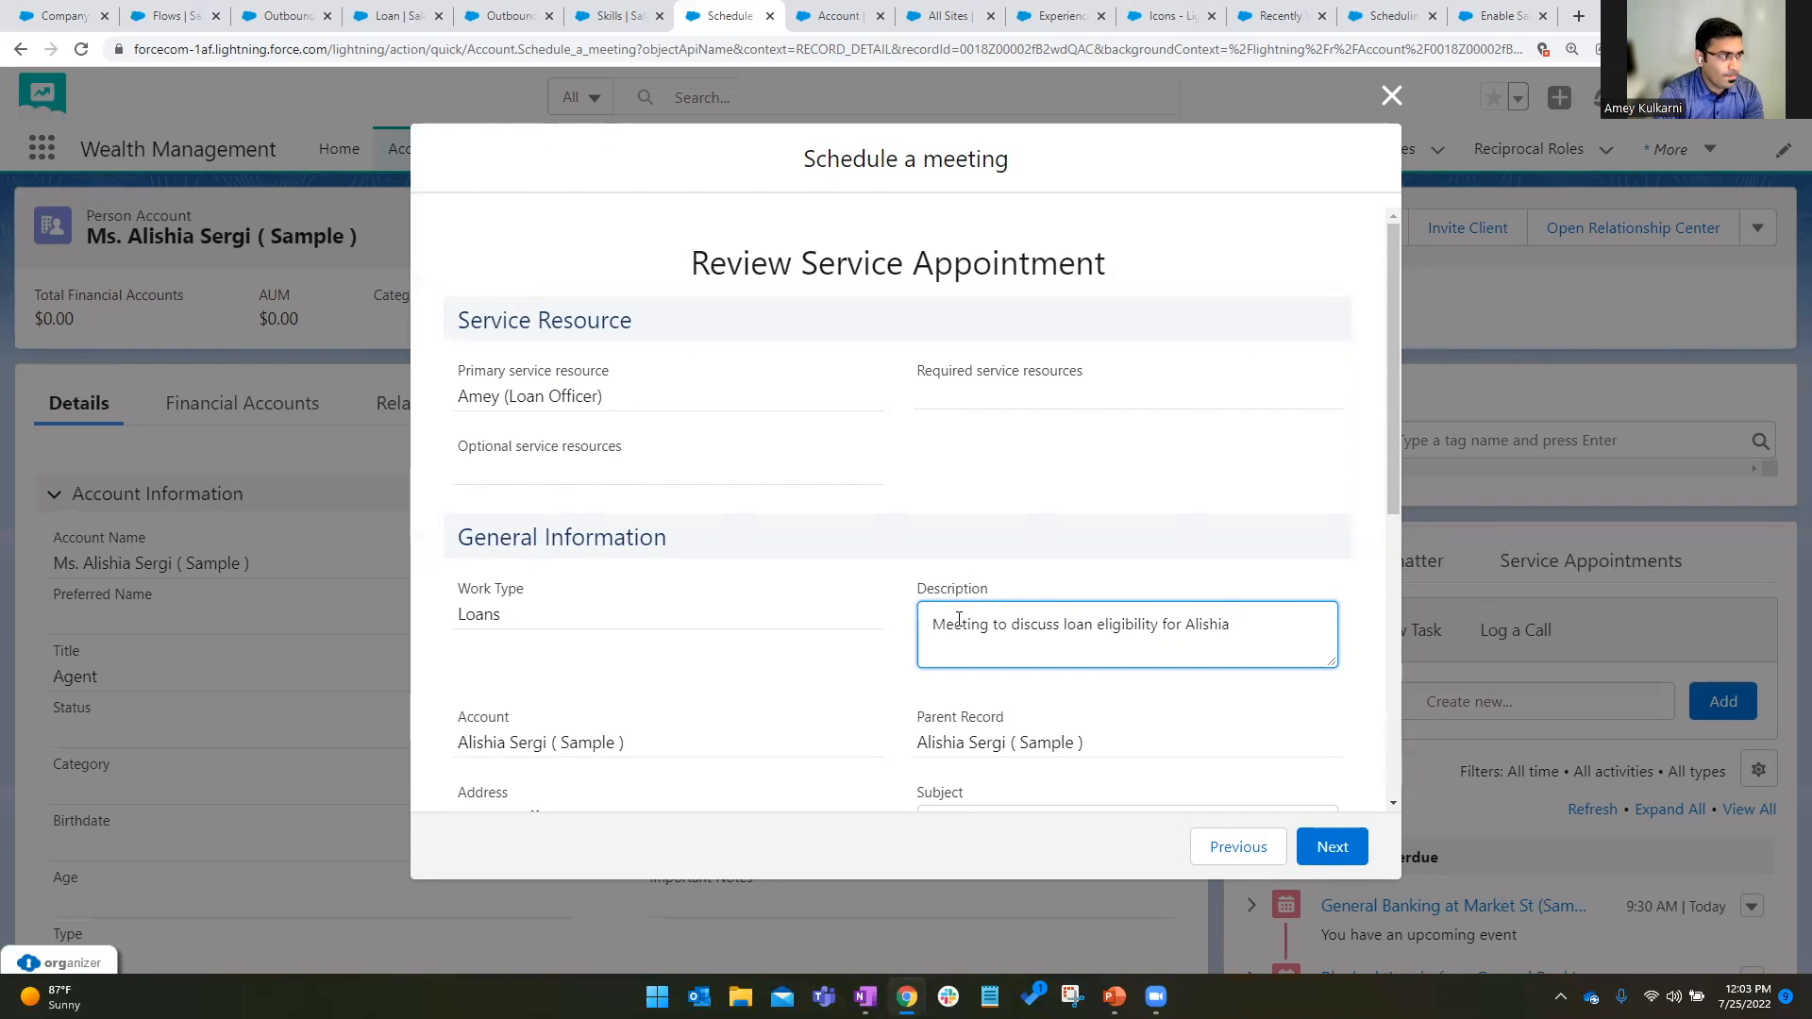
scroll(959, 620, "down", 2)
left_click(987, 636)
type("Loa")
type("pplication meeting for Alishia")
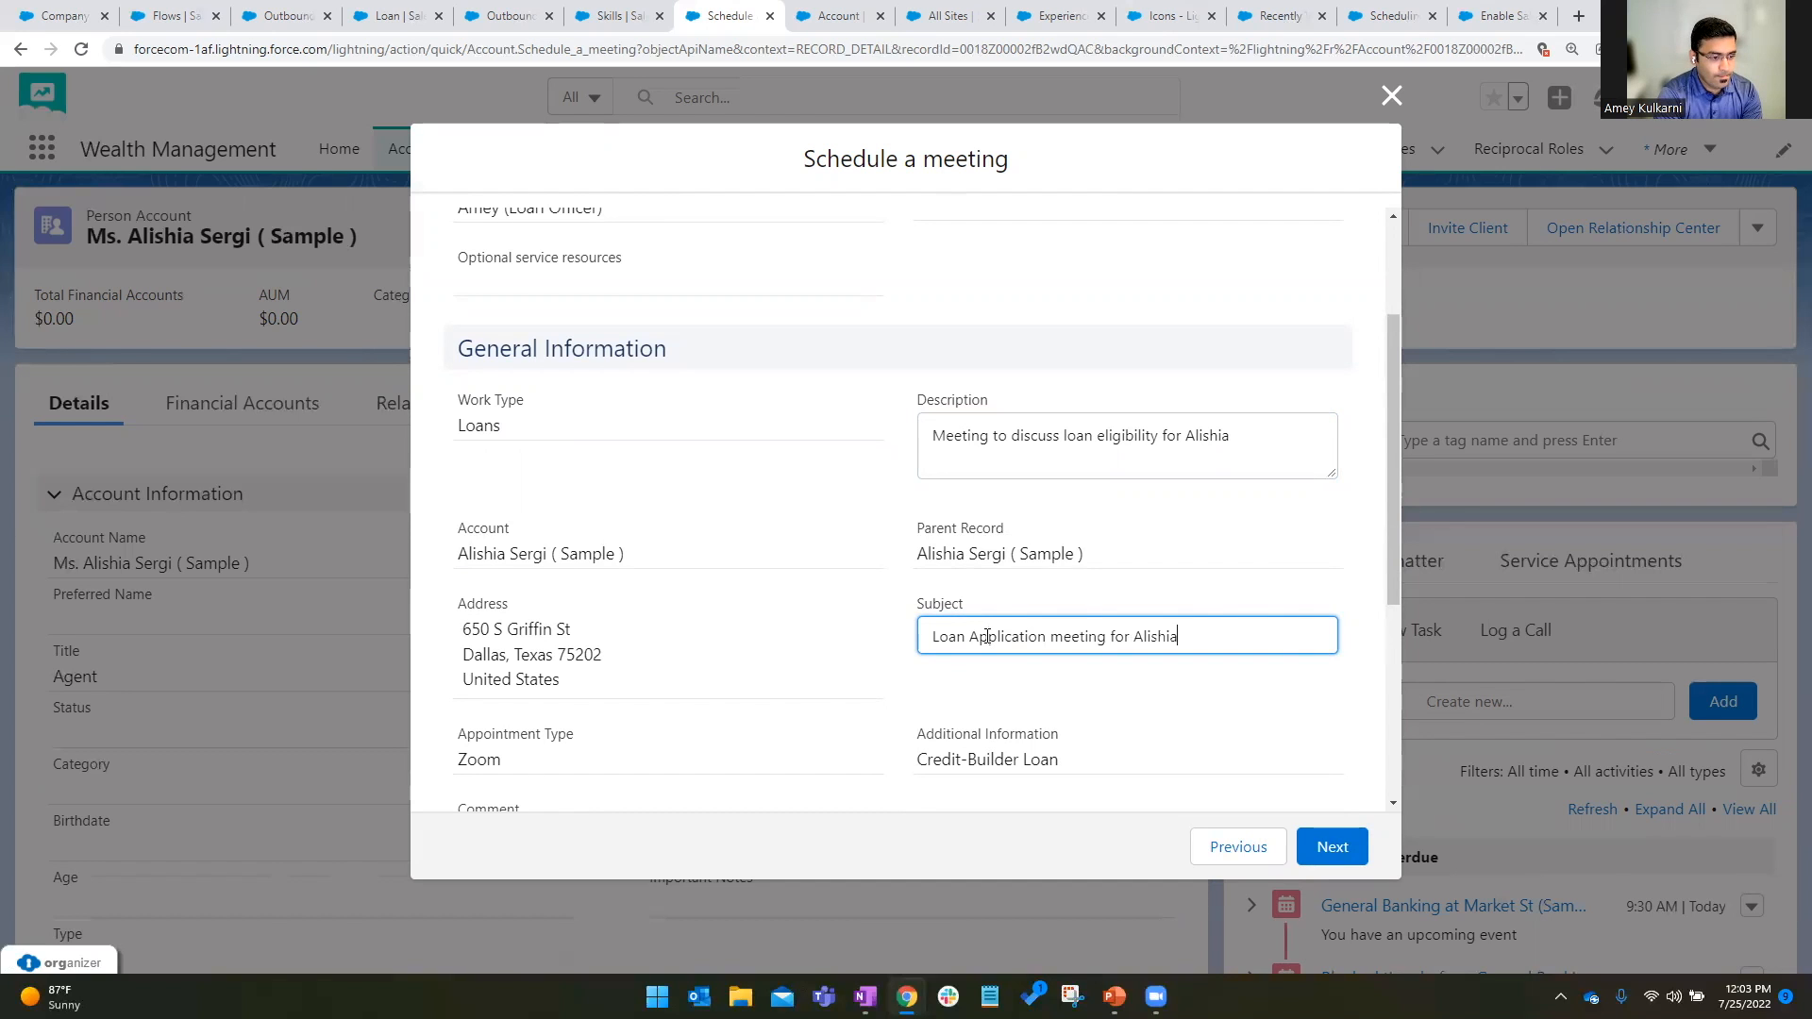
Review the service appointment, leave the contact phone and email empty, then confirm the appointment and finish scheduling.
scroll(1052, 625, "down", 3)
scroll(1052, 625, "up", 4)
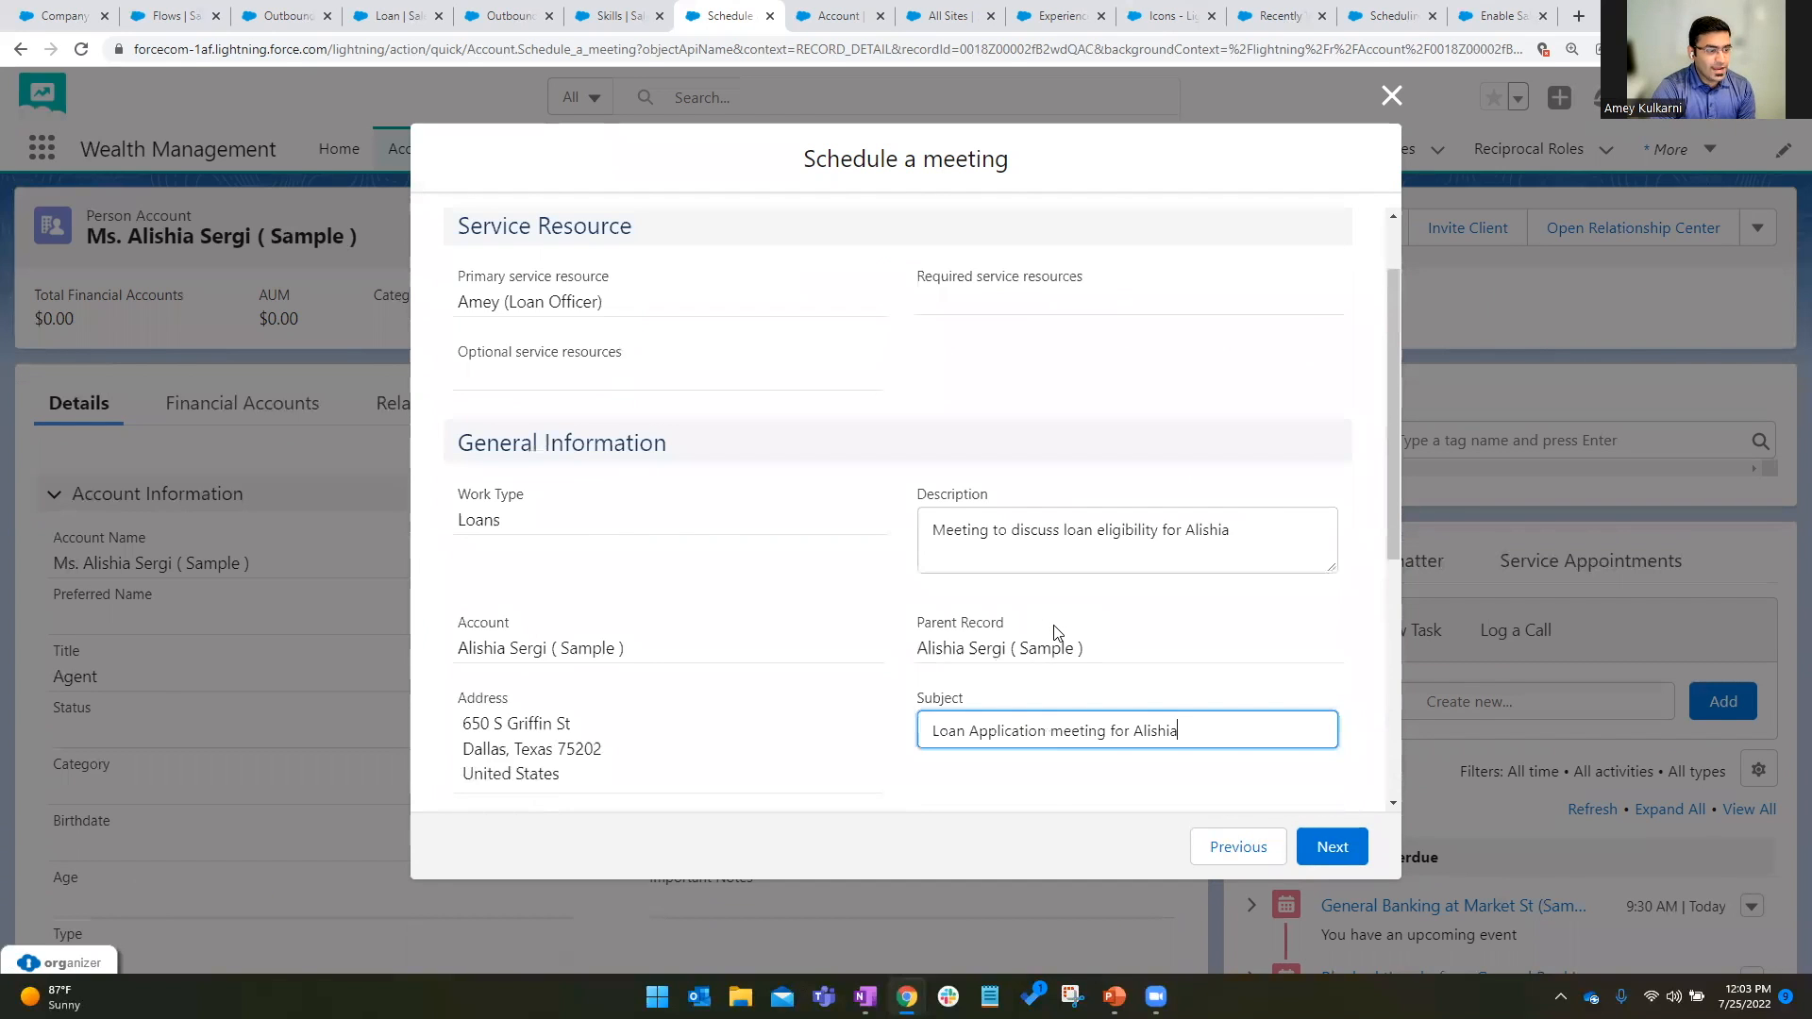
scroll(1055, 631, "down", 5)
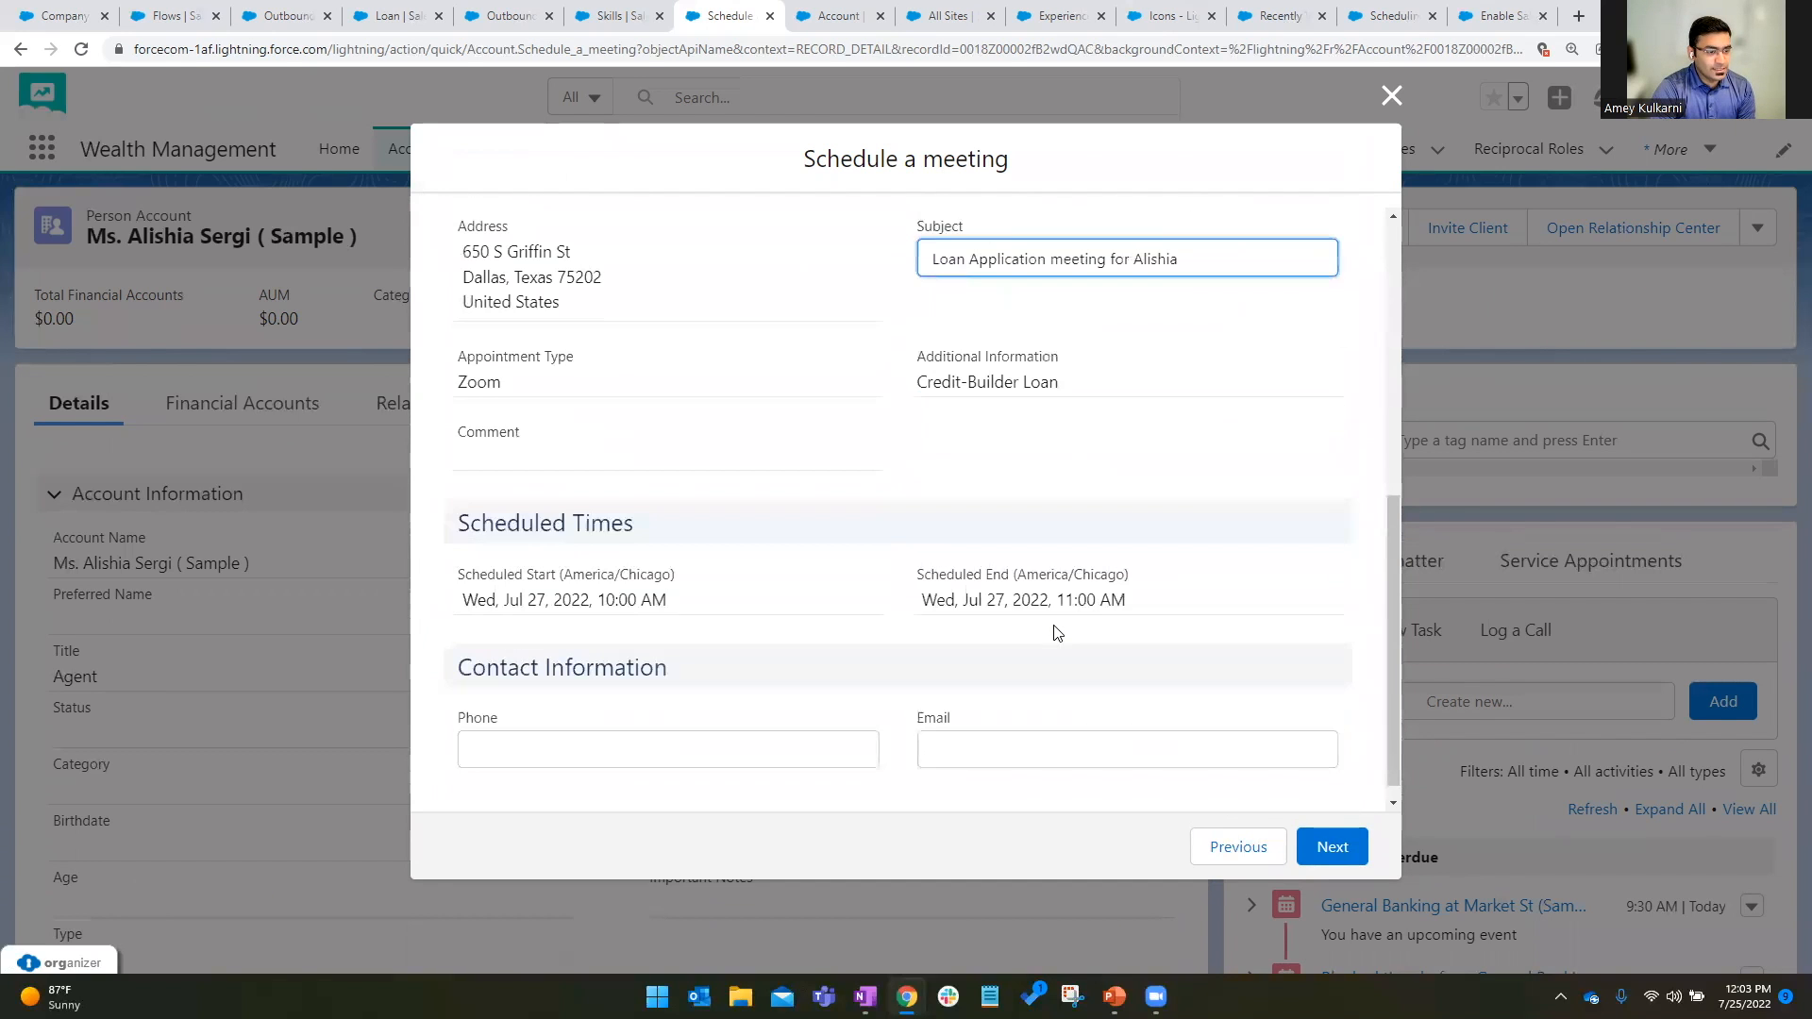
left_click(993, 734)
left_click(663, 732)
left_click(1016, 733)
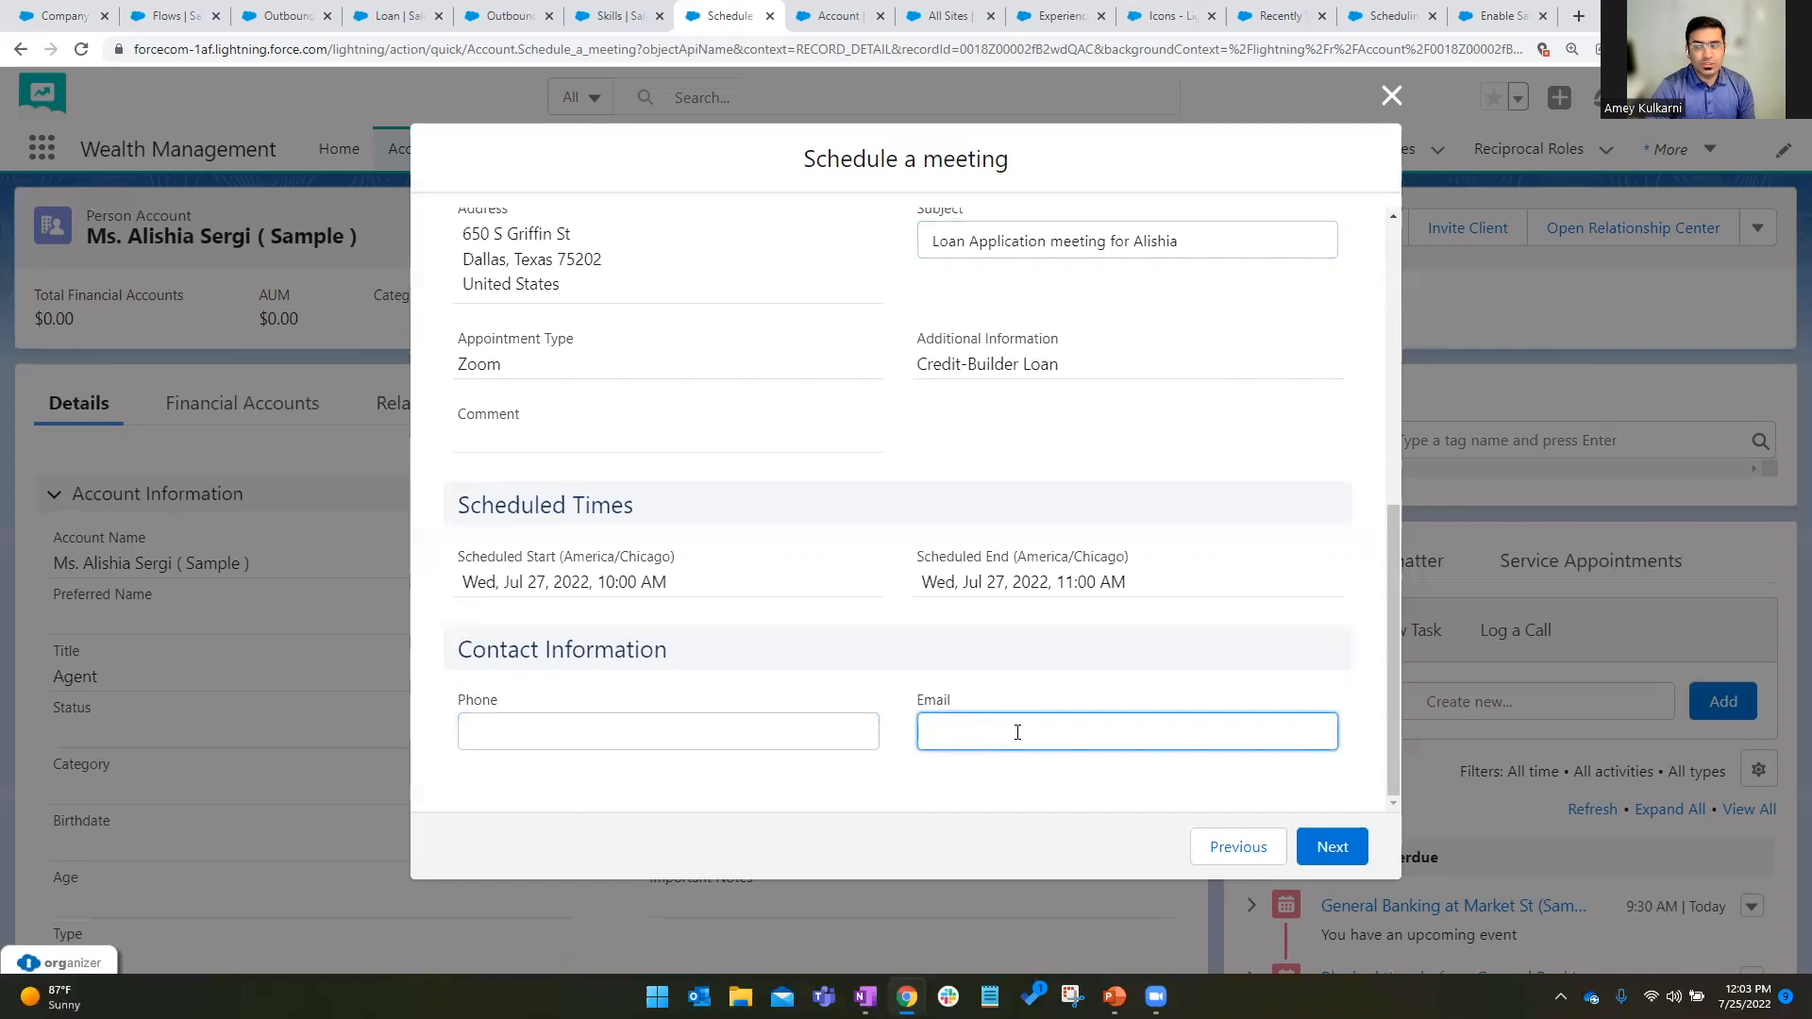
scroll(1024, 746, "up", 4)
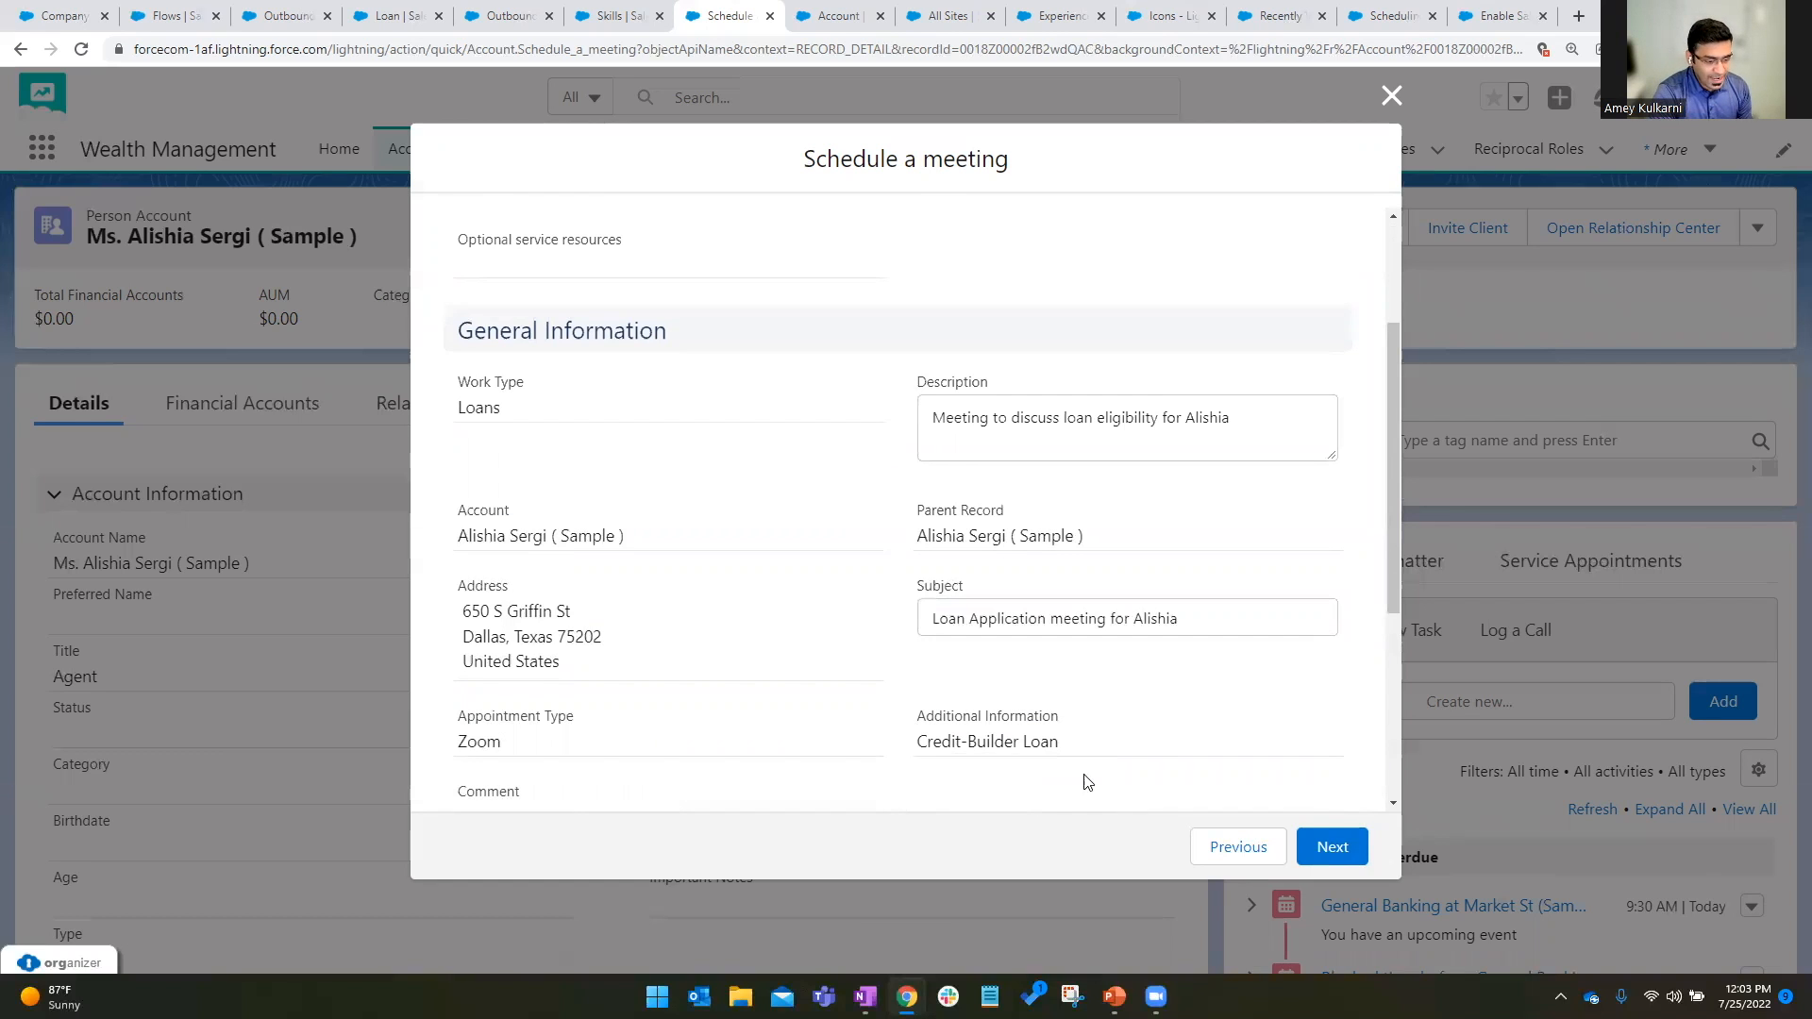
left_click(1350, 849)
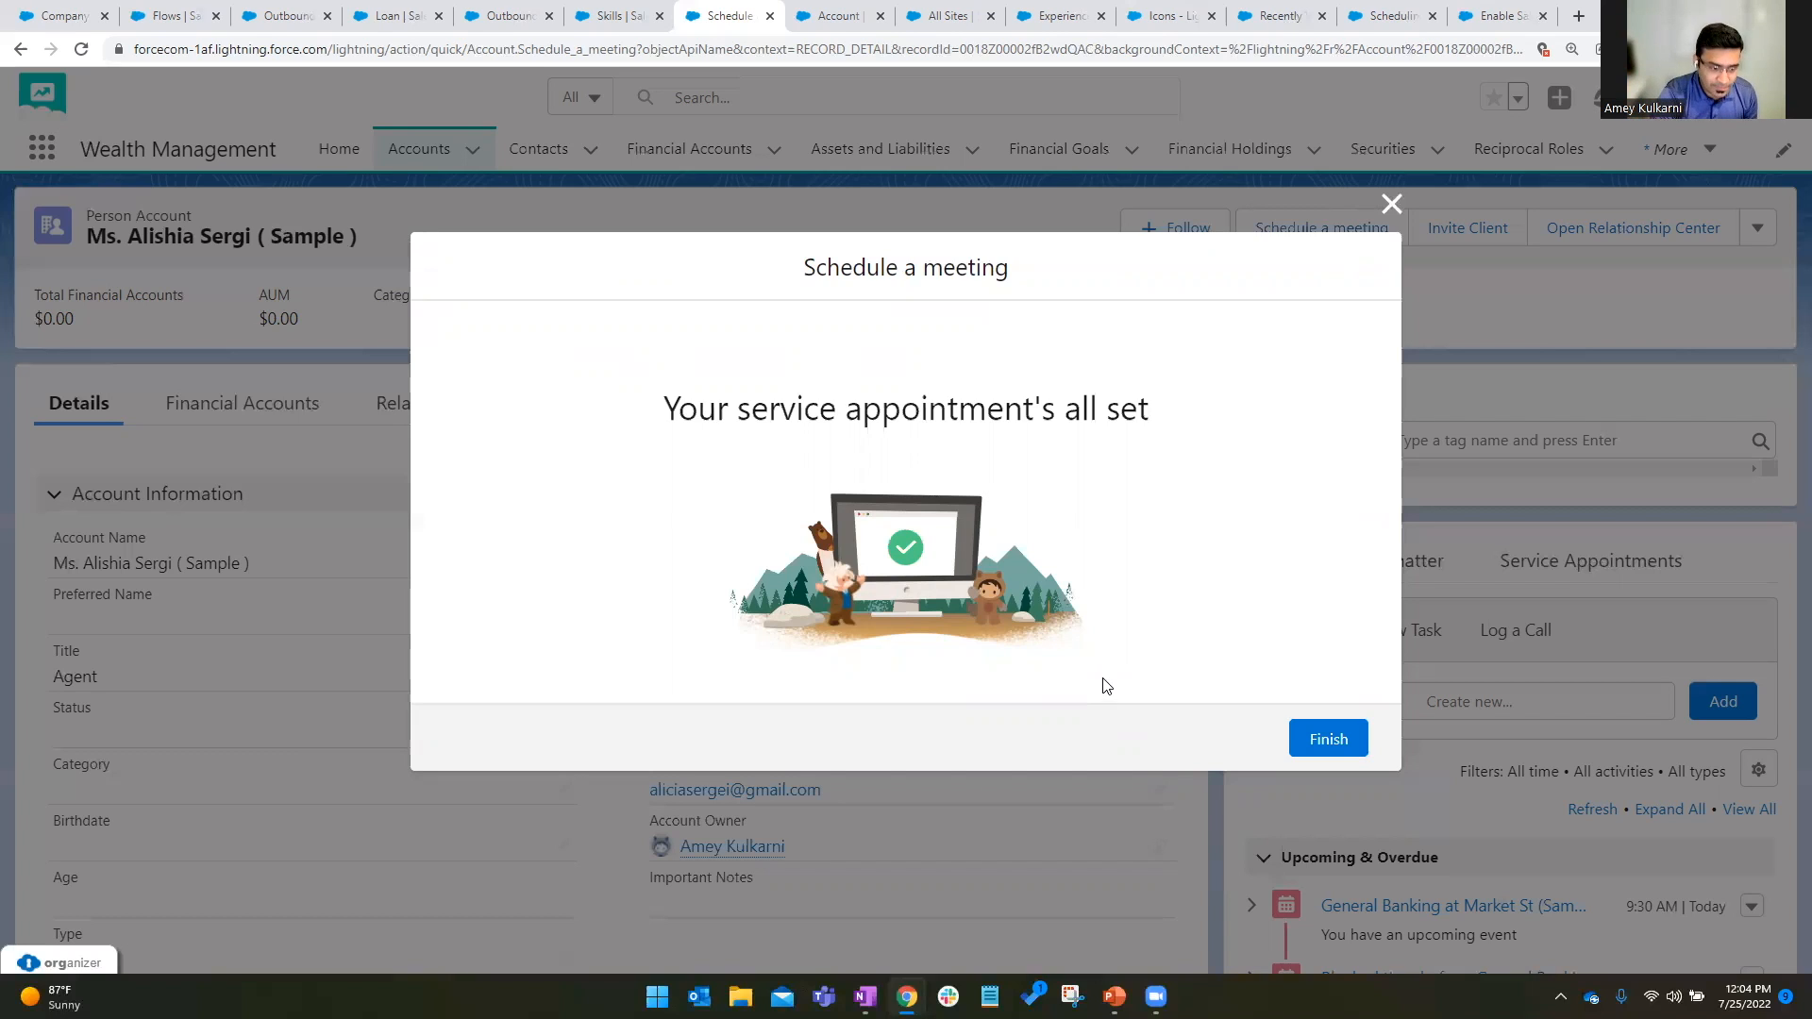
left_click(1328, 740)
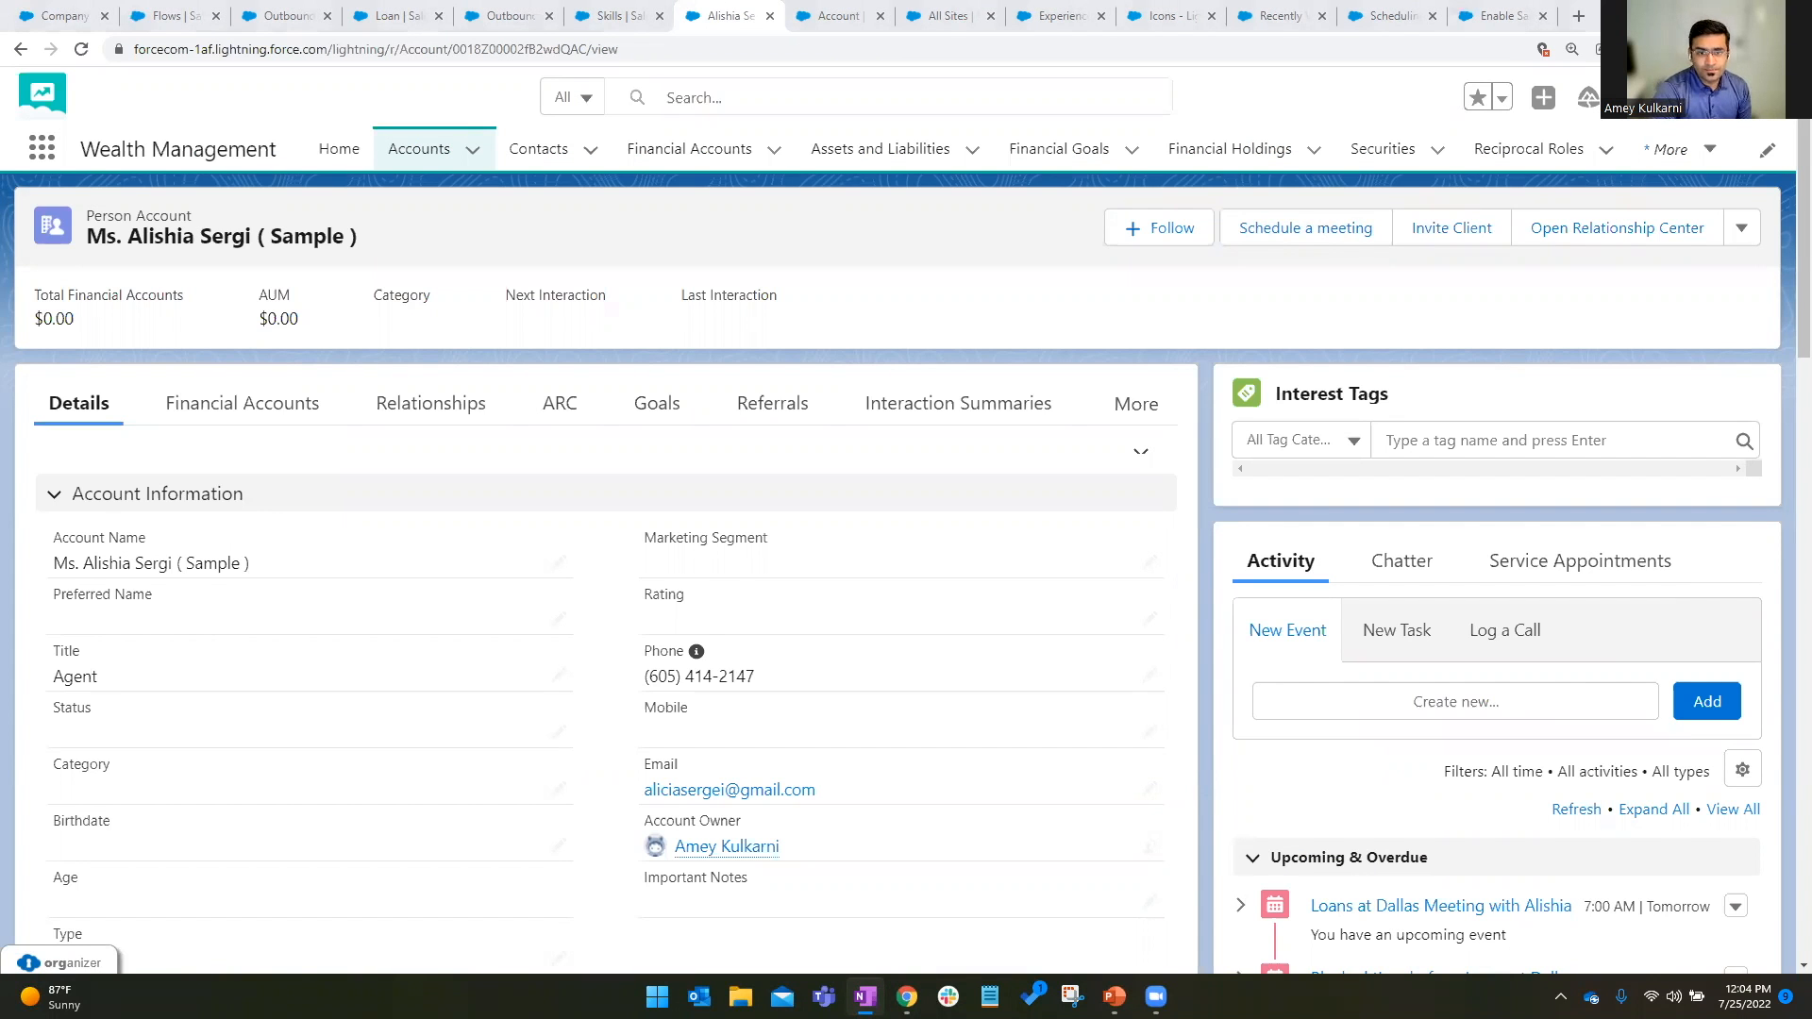
Open the new loan service appointment from the client's account and review its details.
left_click(1522, 564)
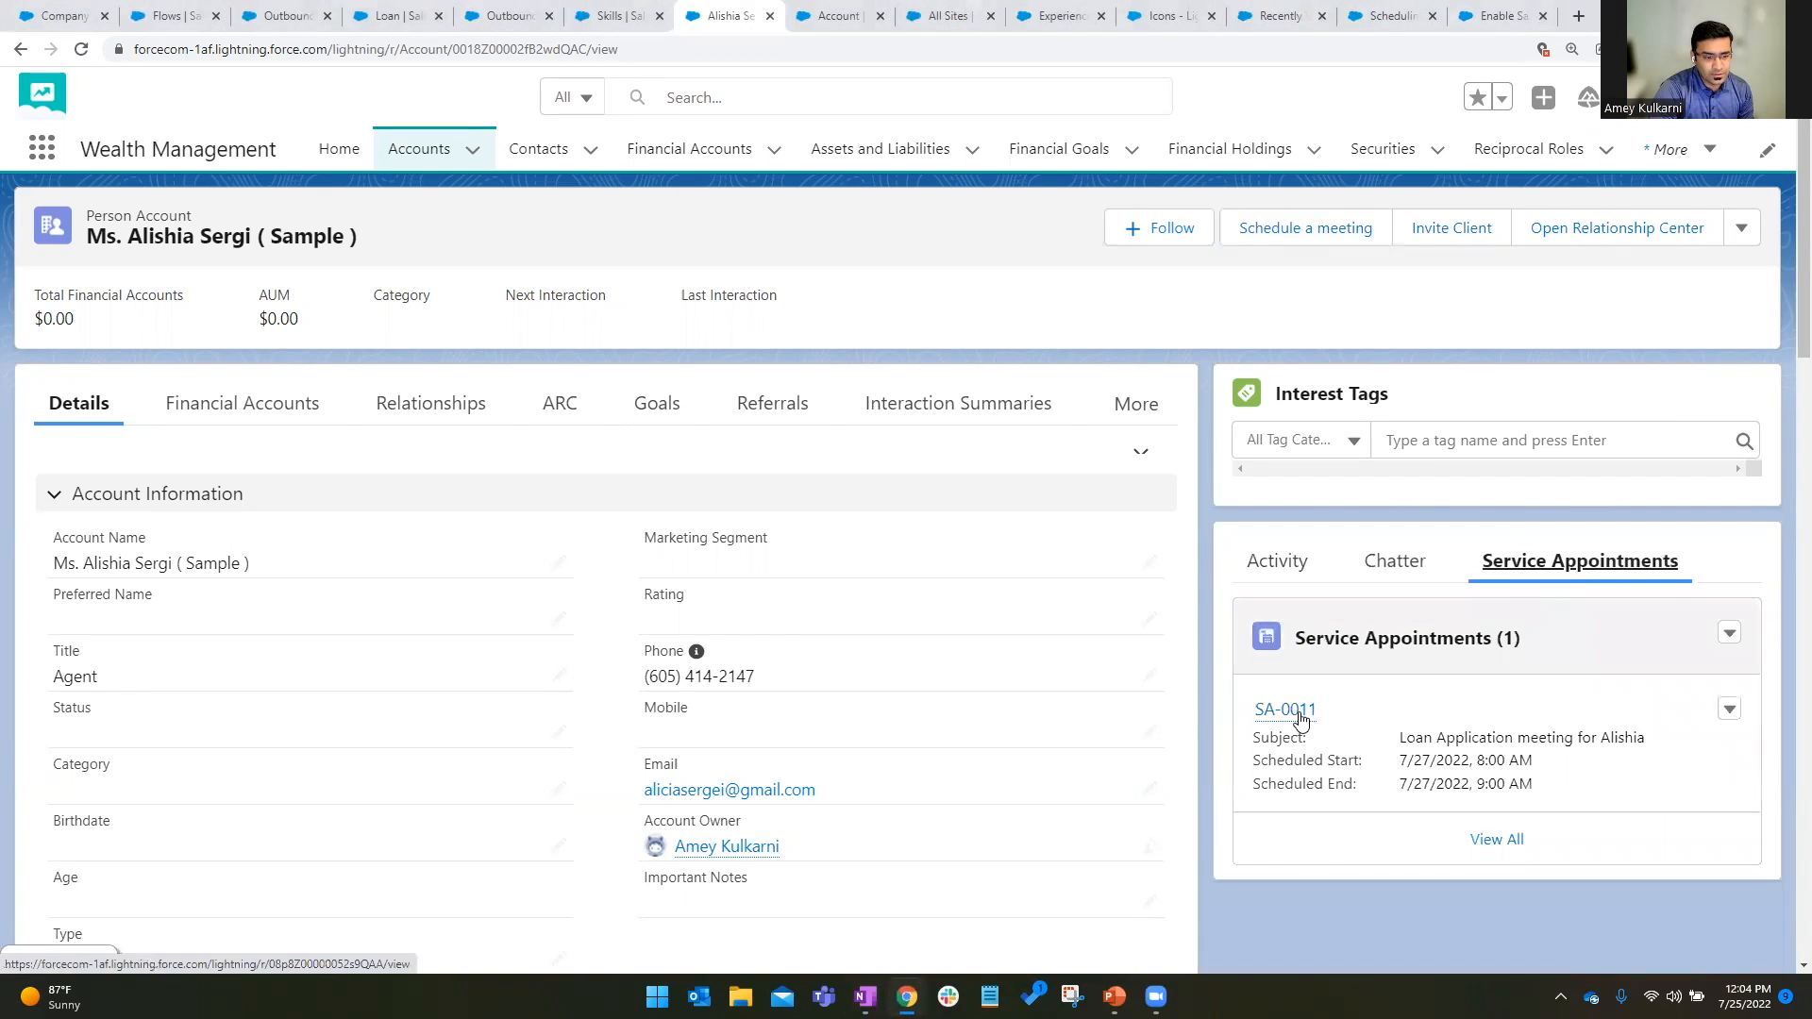
left_click(1301, 721)
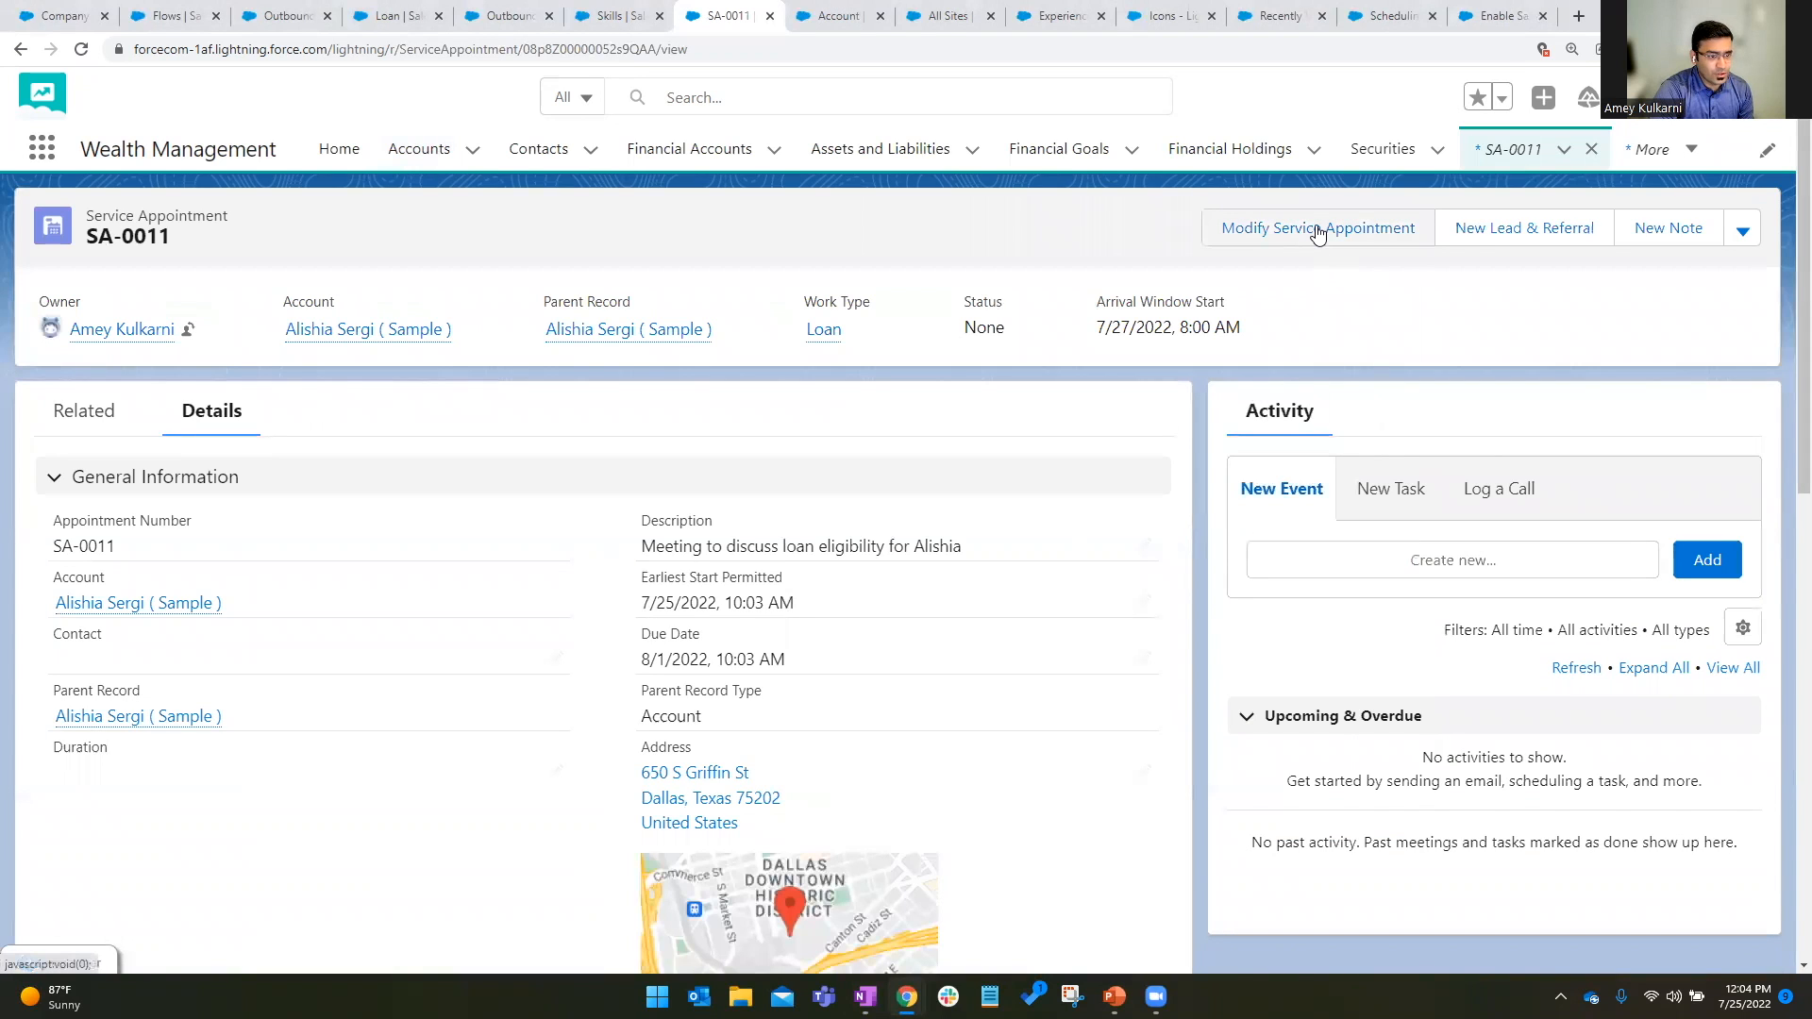
scroll(901, 538, "down", 3)
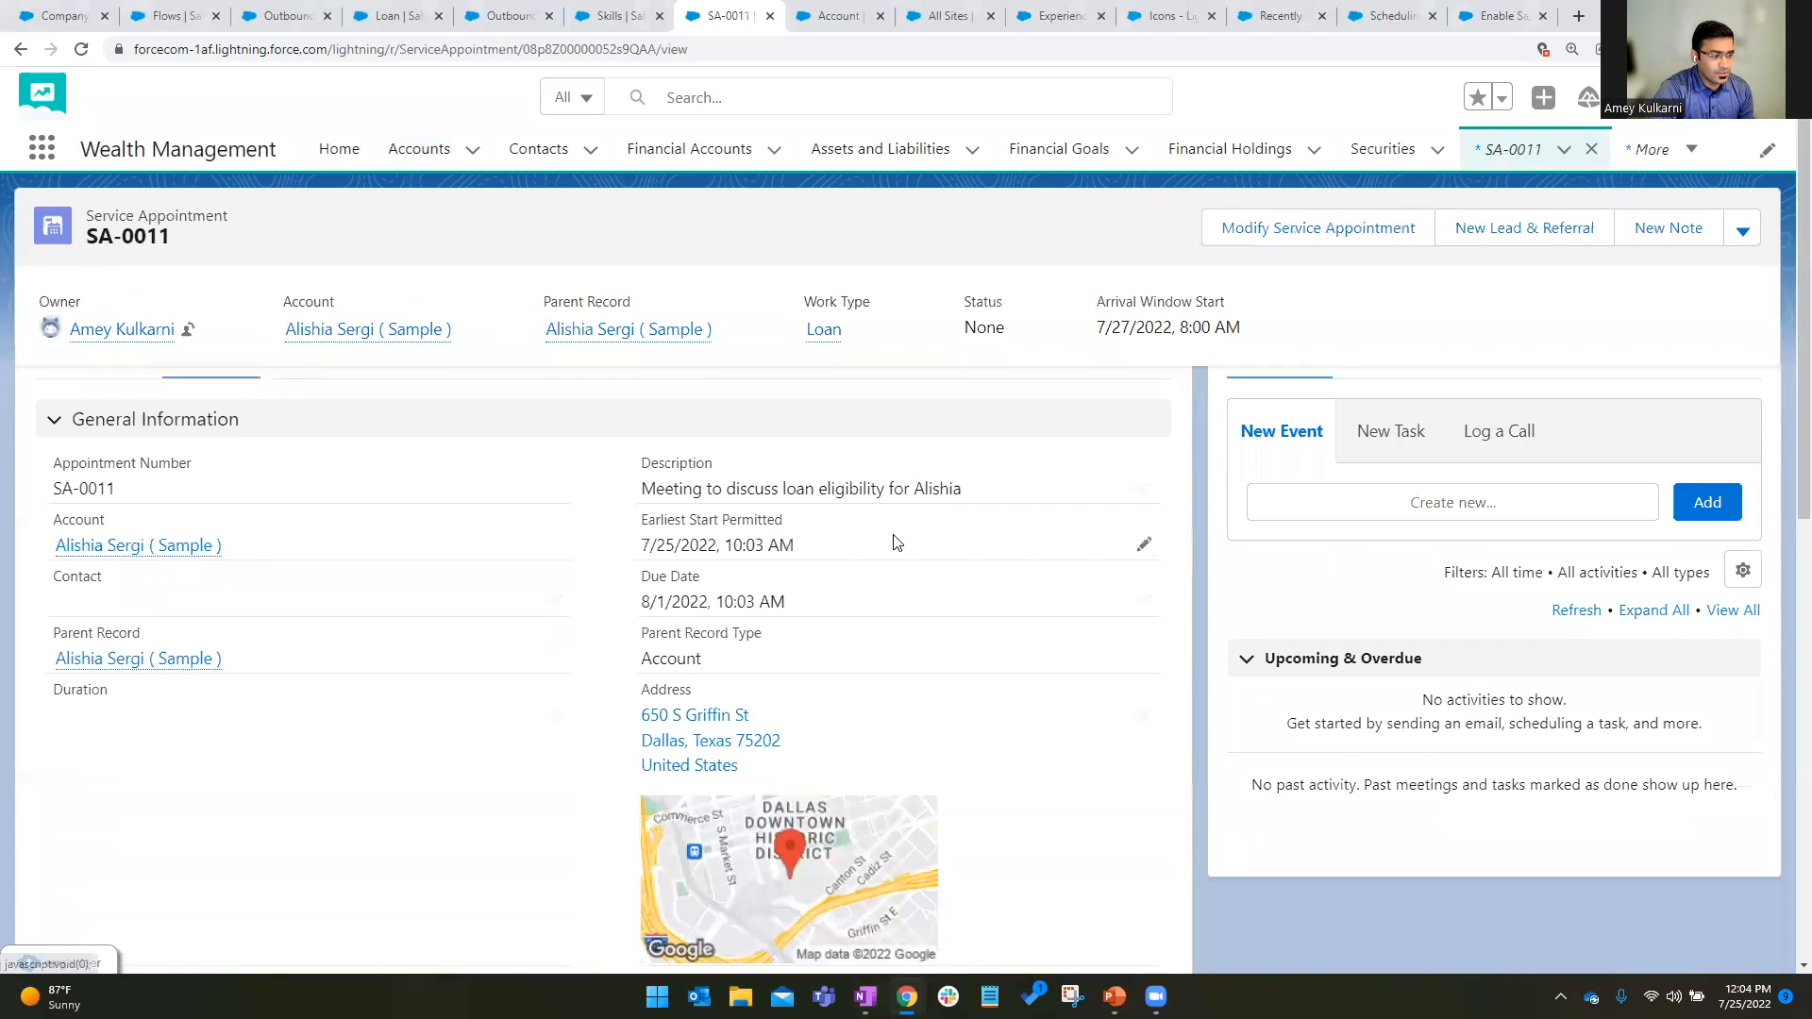
scroll(897, 541, "up", 3)
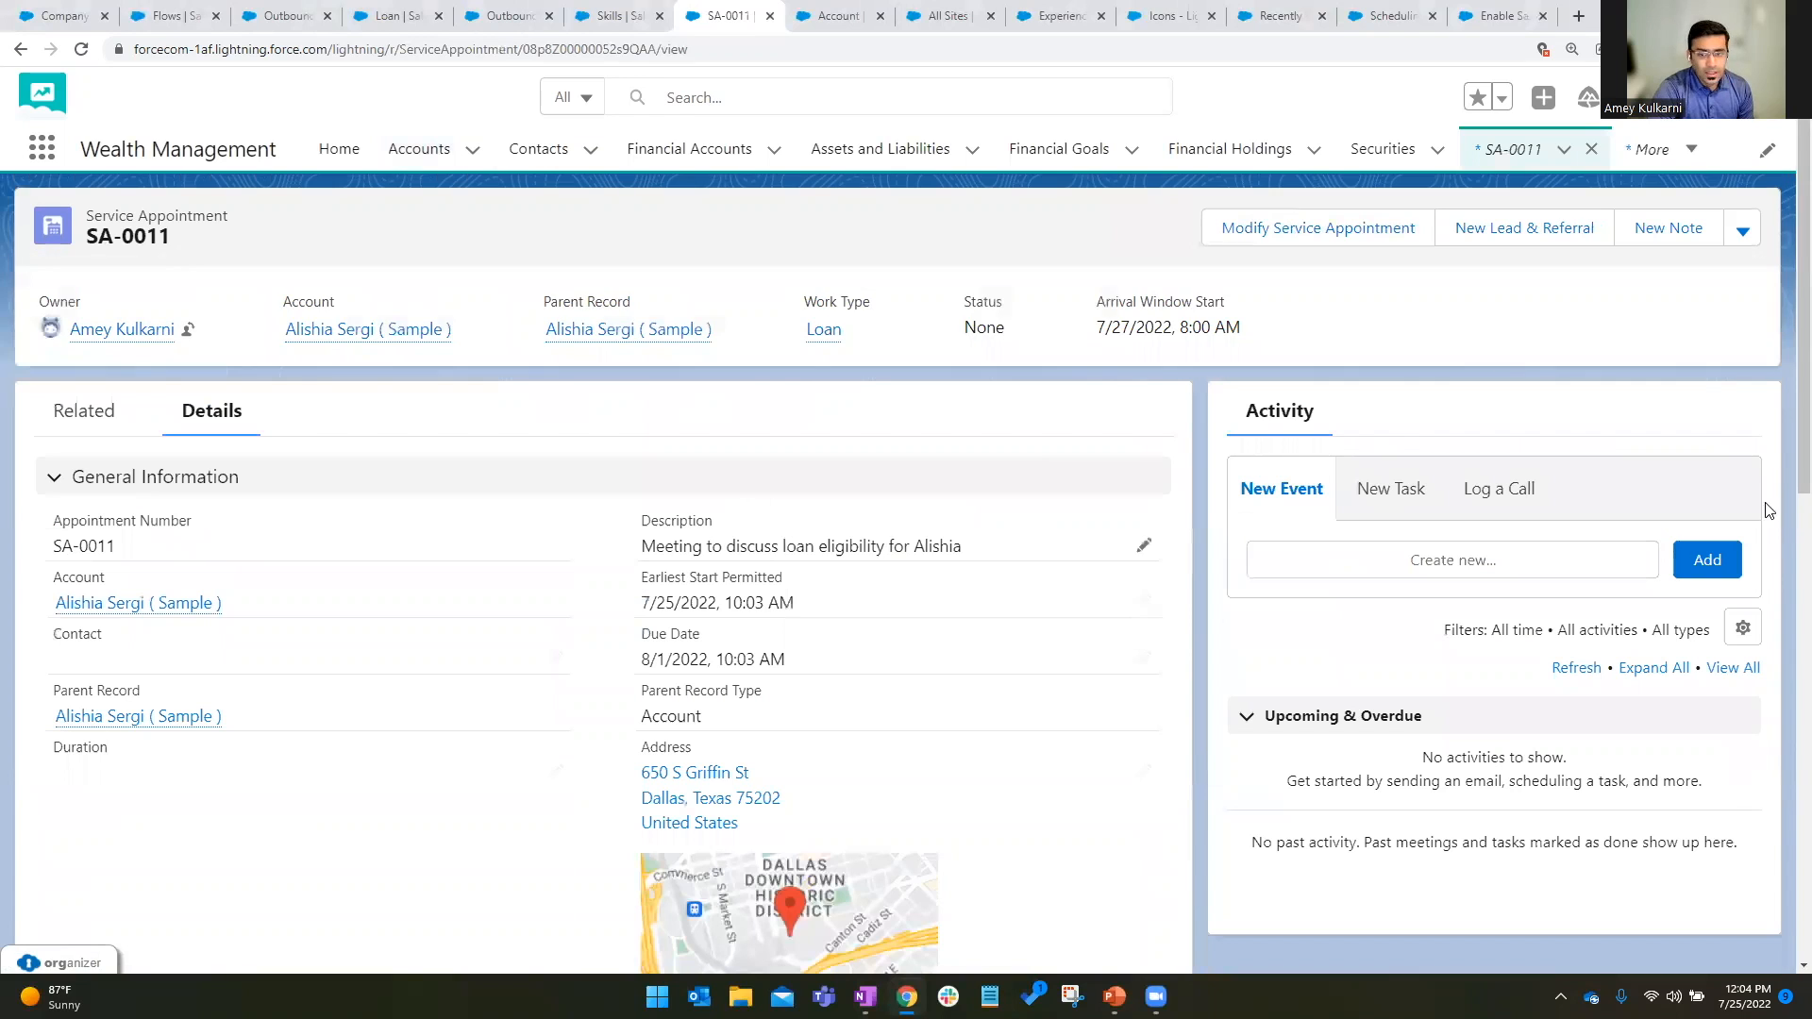
Switch to the PowerPoint presentation and show the Advanced Features slide.
key("alt+Tab")
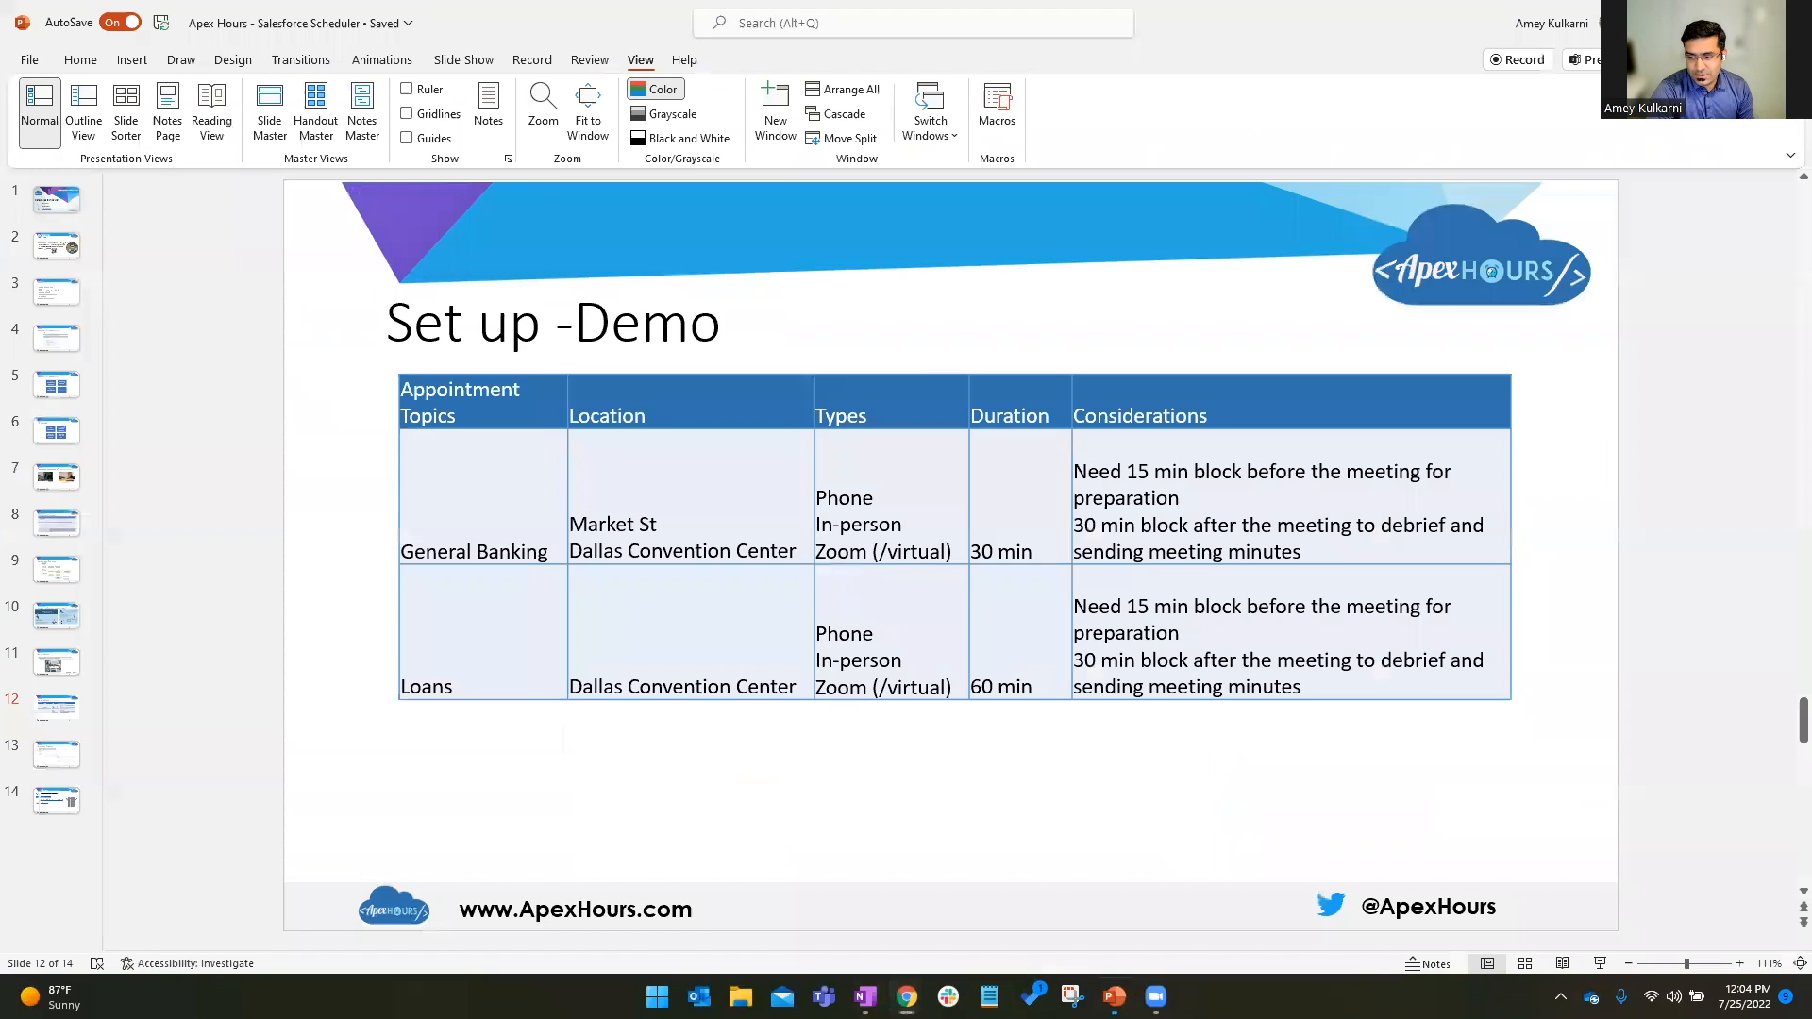
left_click(56, 754)
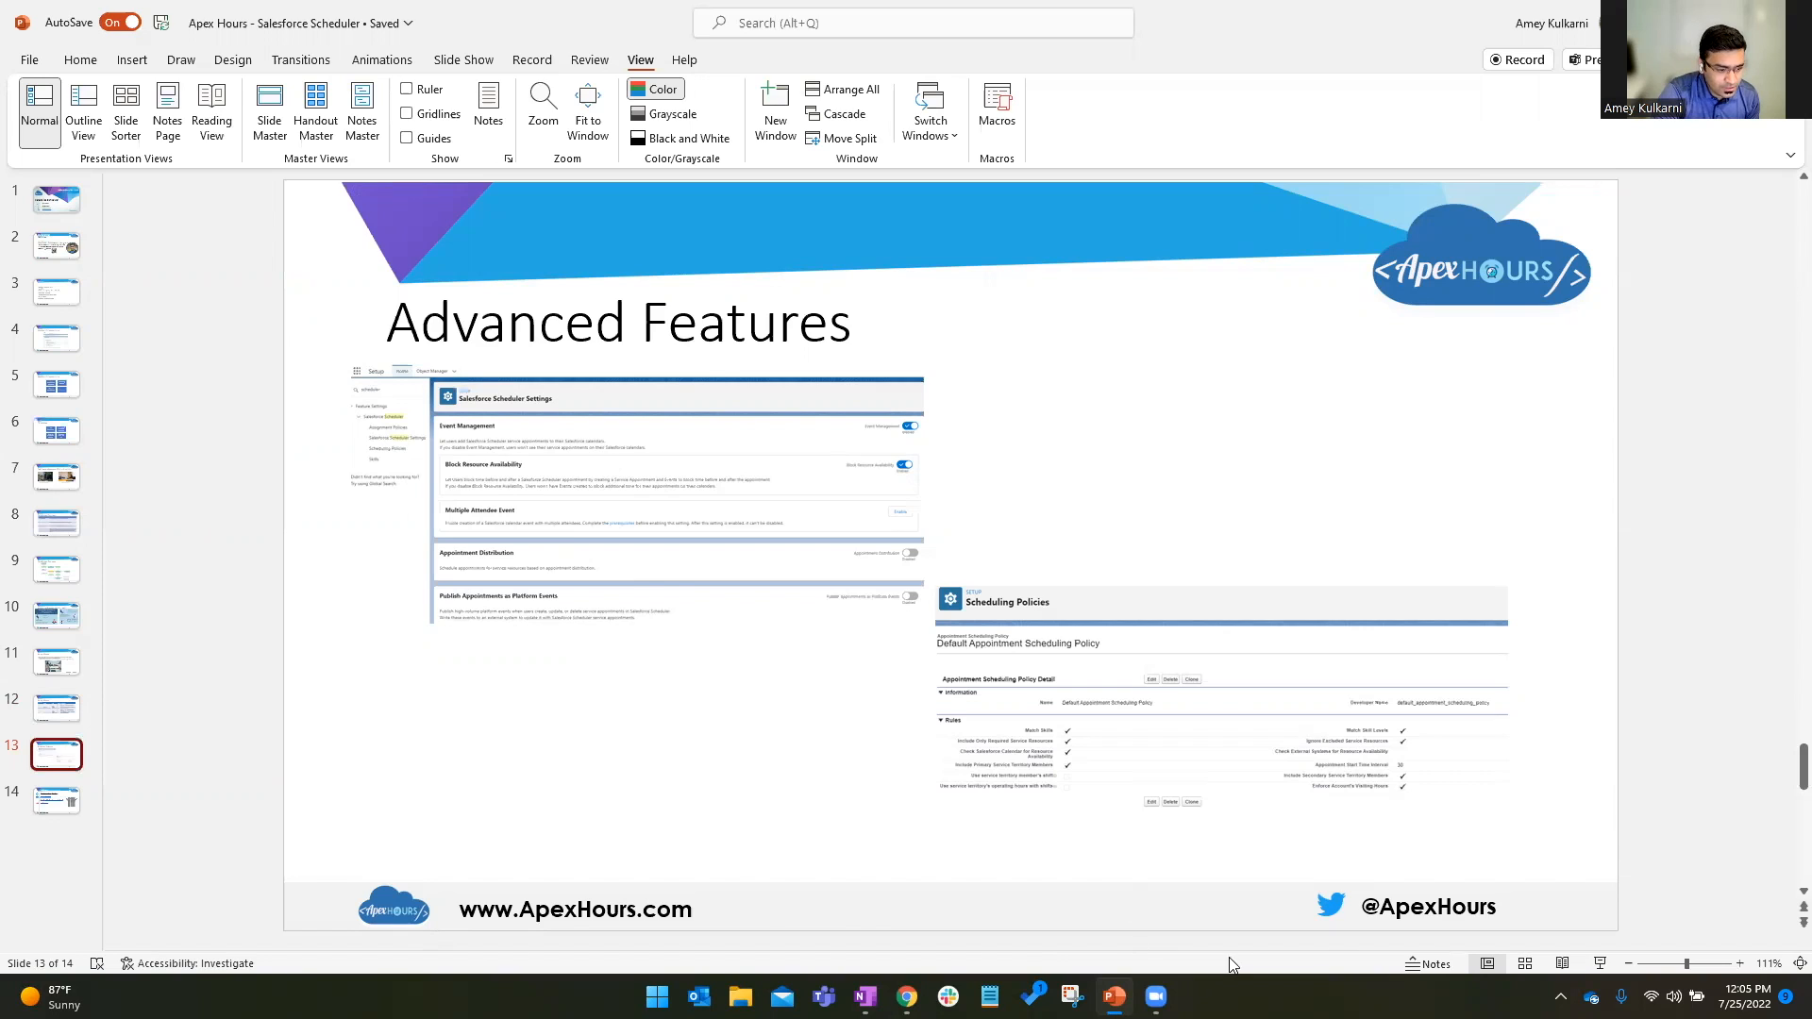
Switch to Salesforce Setup in Chrome and review the Salesforce Scheduler Settings, from Event Management through Resource Appointment Sharing.
left_click(907, 997)
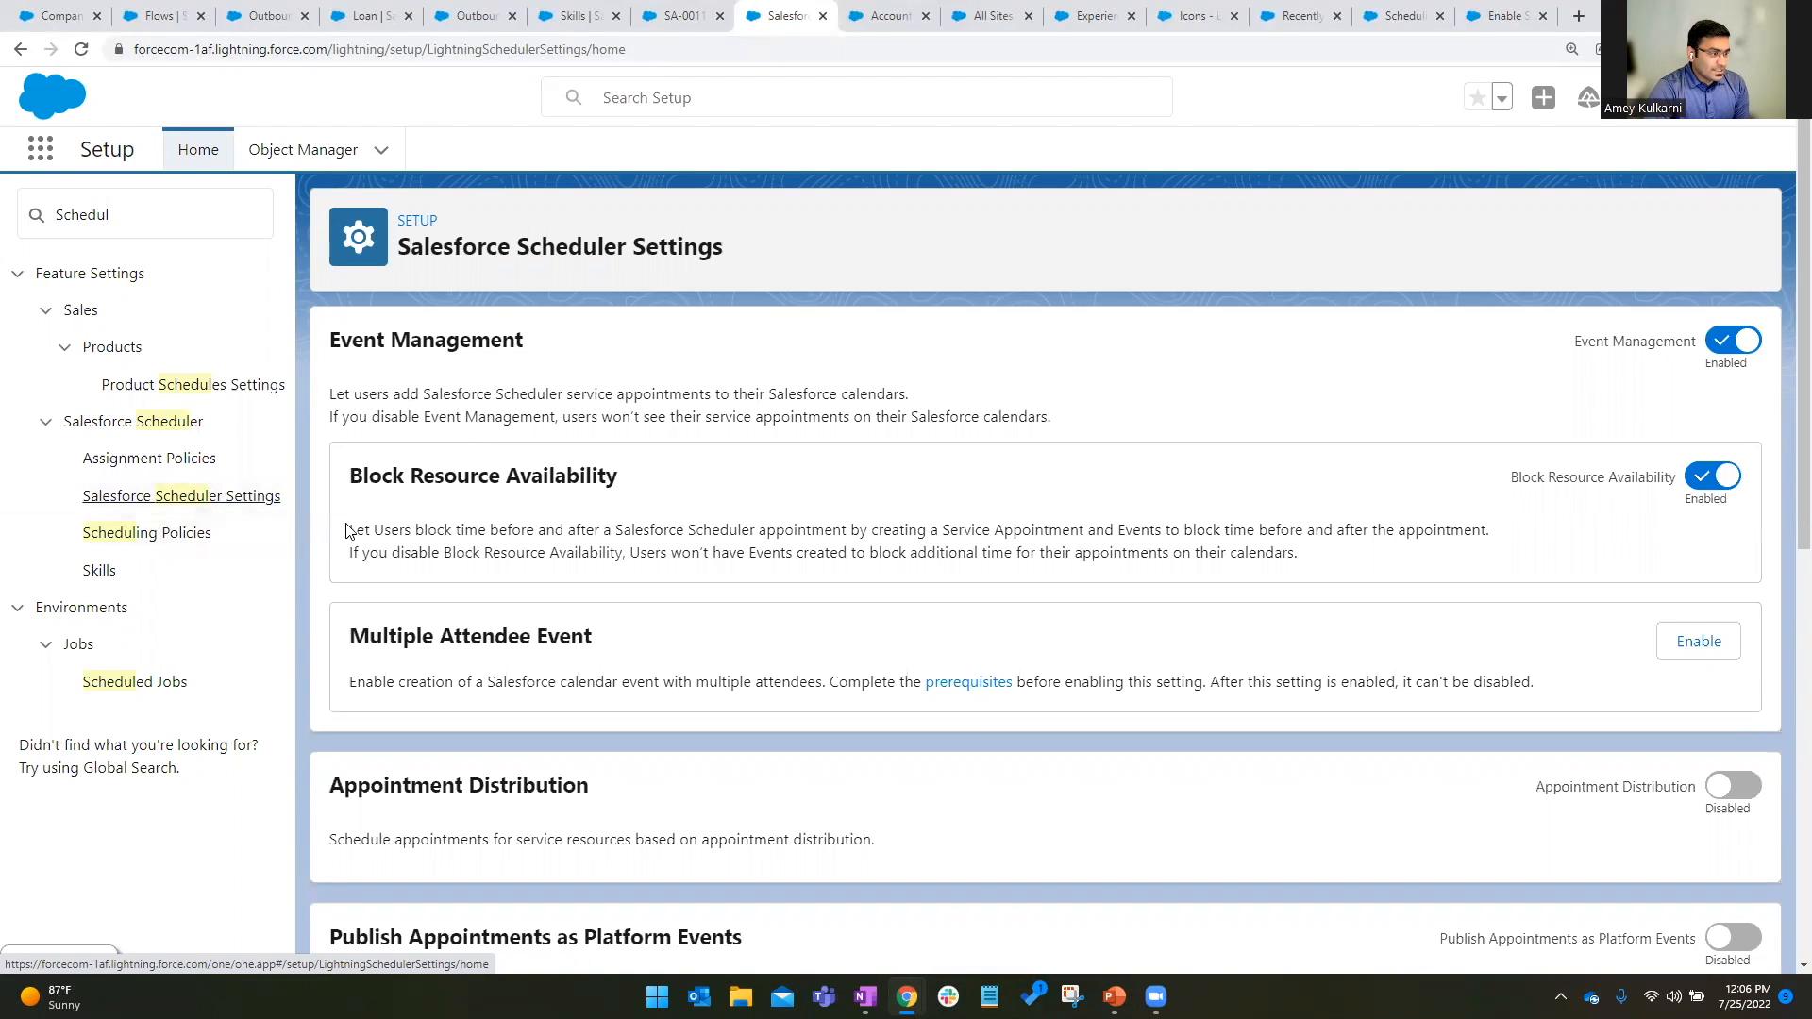
scroll(557, 523, "down", 3)
scroll(566, 528, "down", 3)
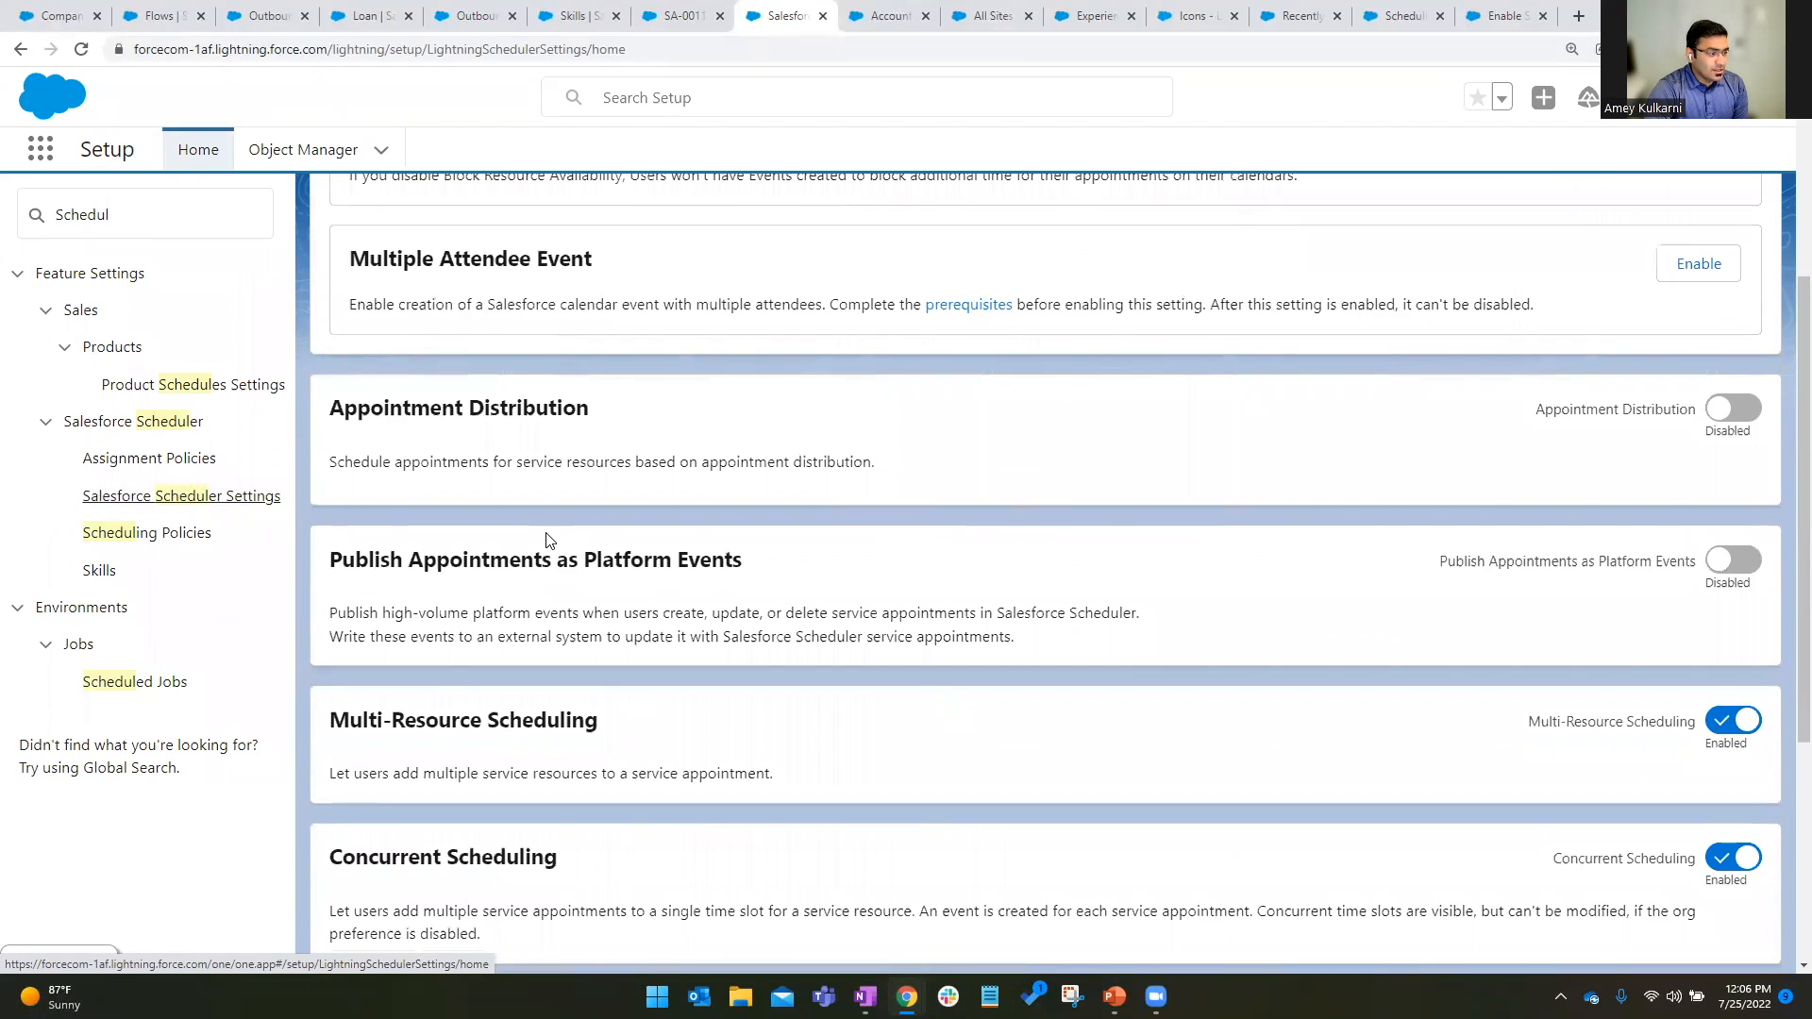
scroll(547, 531, "down", 1)
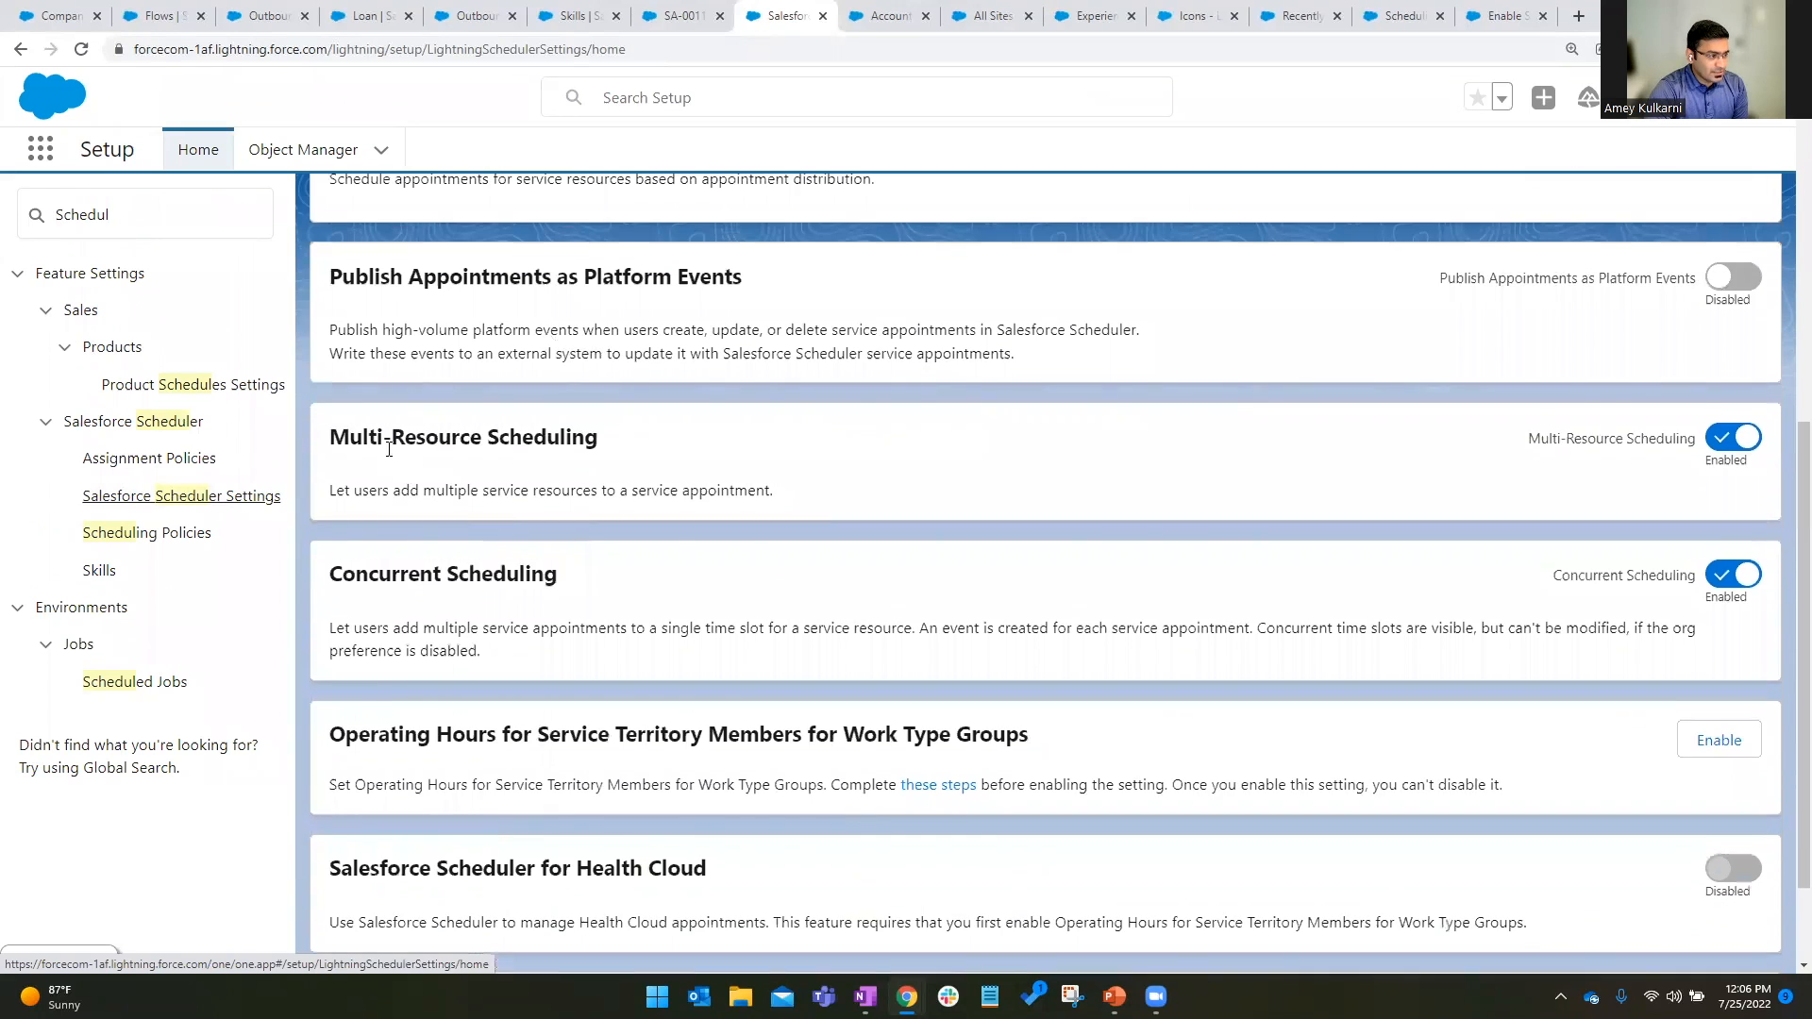
scroll(485, 582, "down", 2)
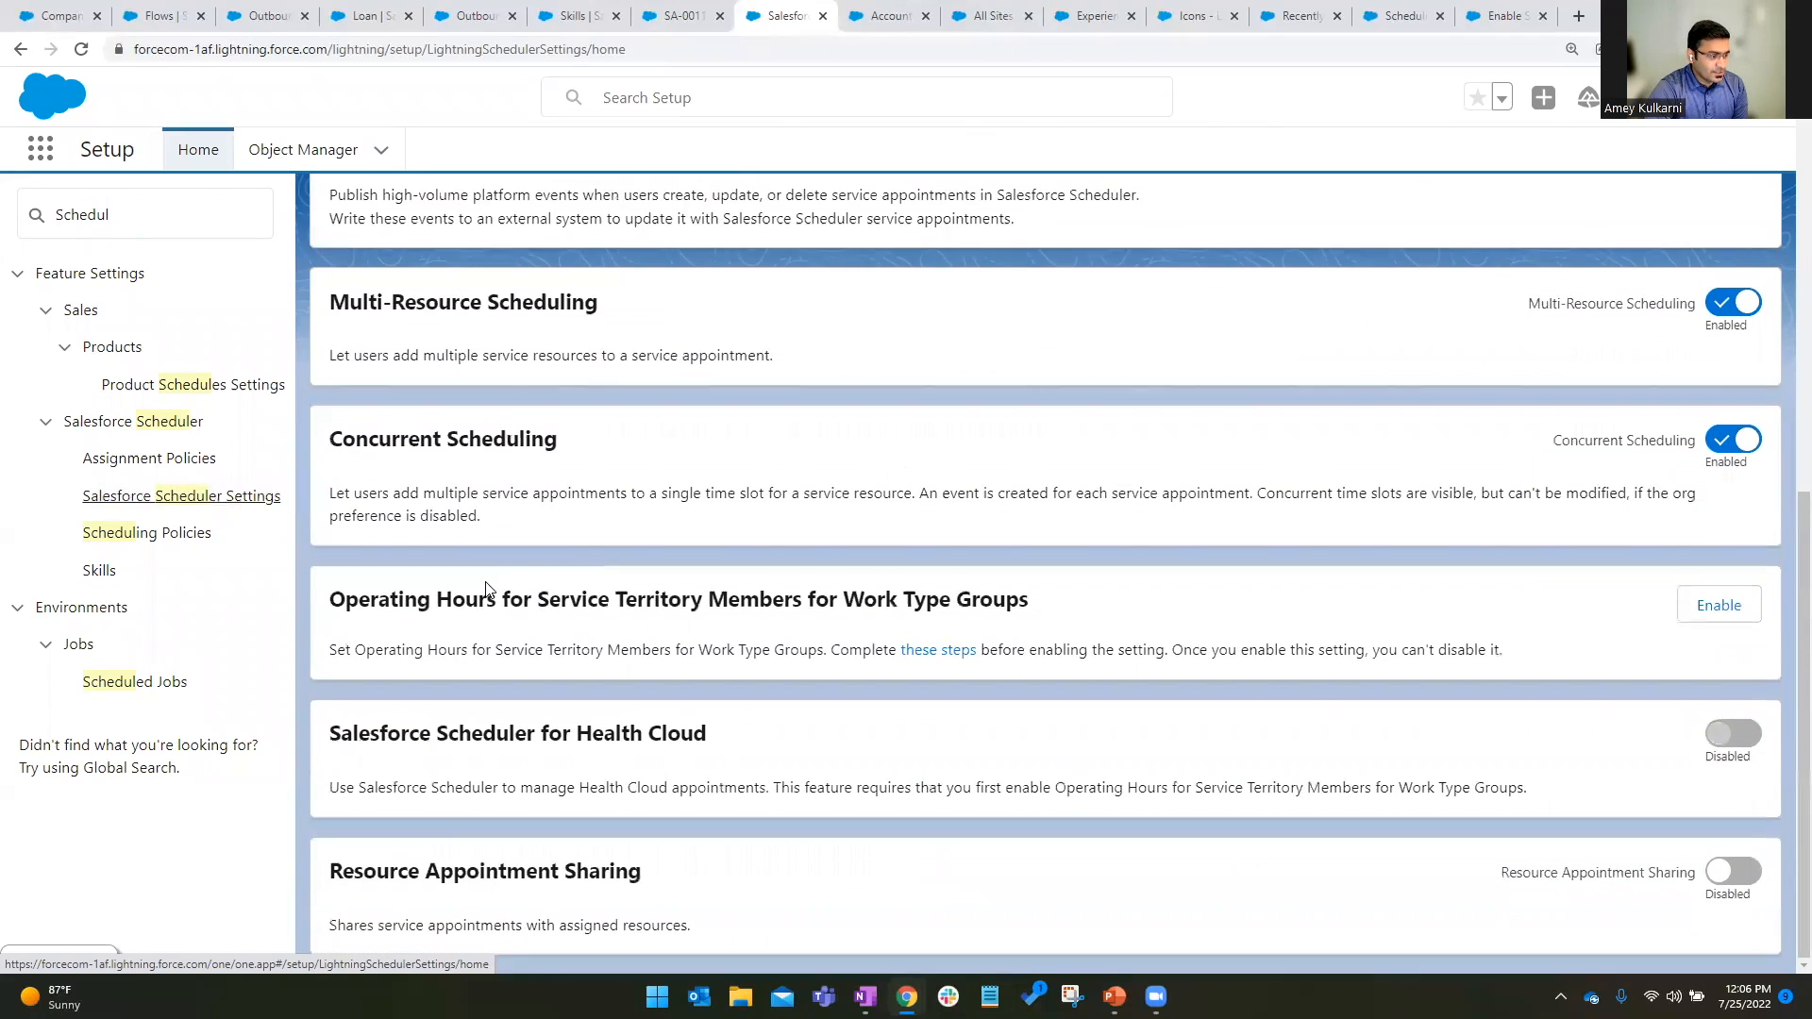
scroll(485, 590, "up", 5)
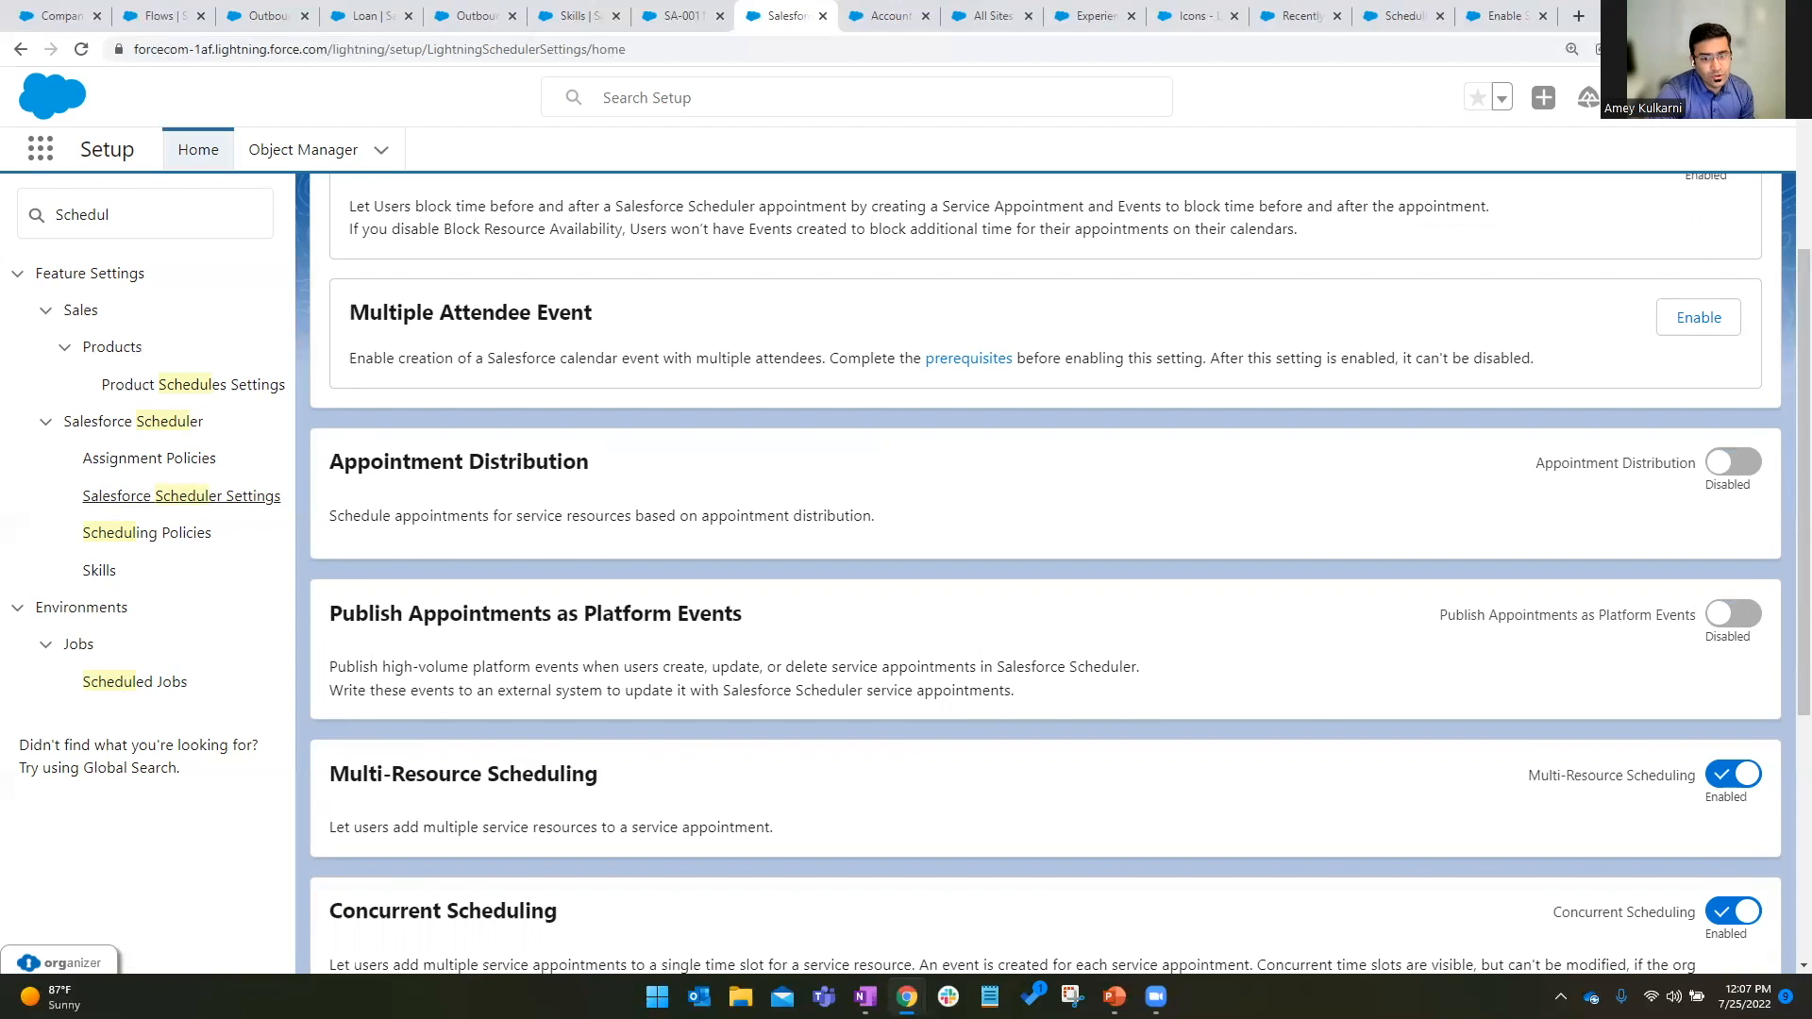
scroll(932, 746, "down", 5)
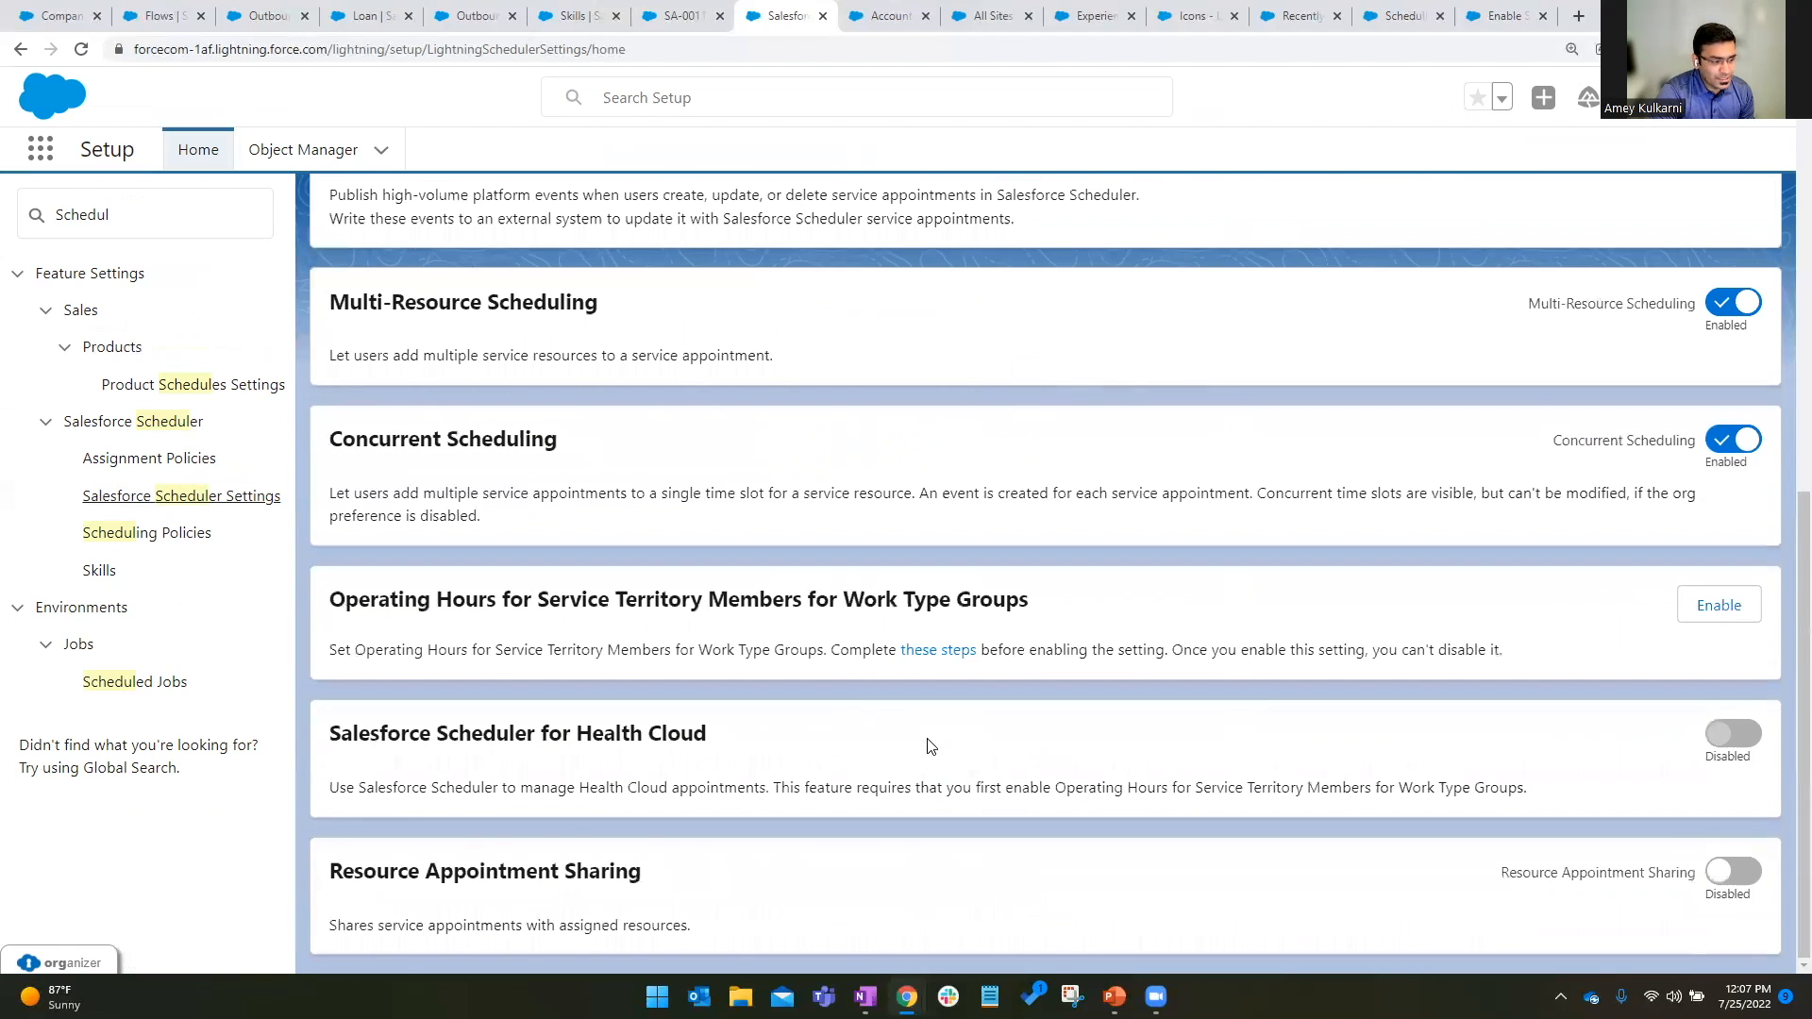
Open the Default Appointment Scheduling Policy and review its rules at a larger page zoom.
left_click(149, 535)
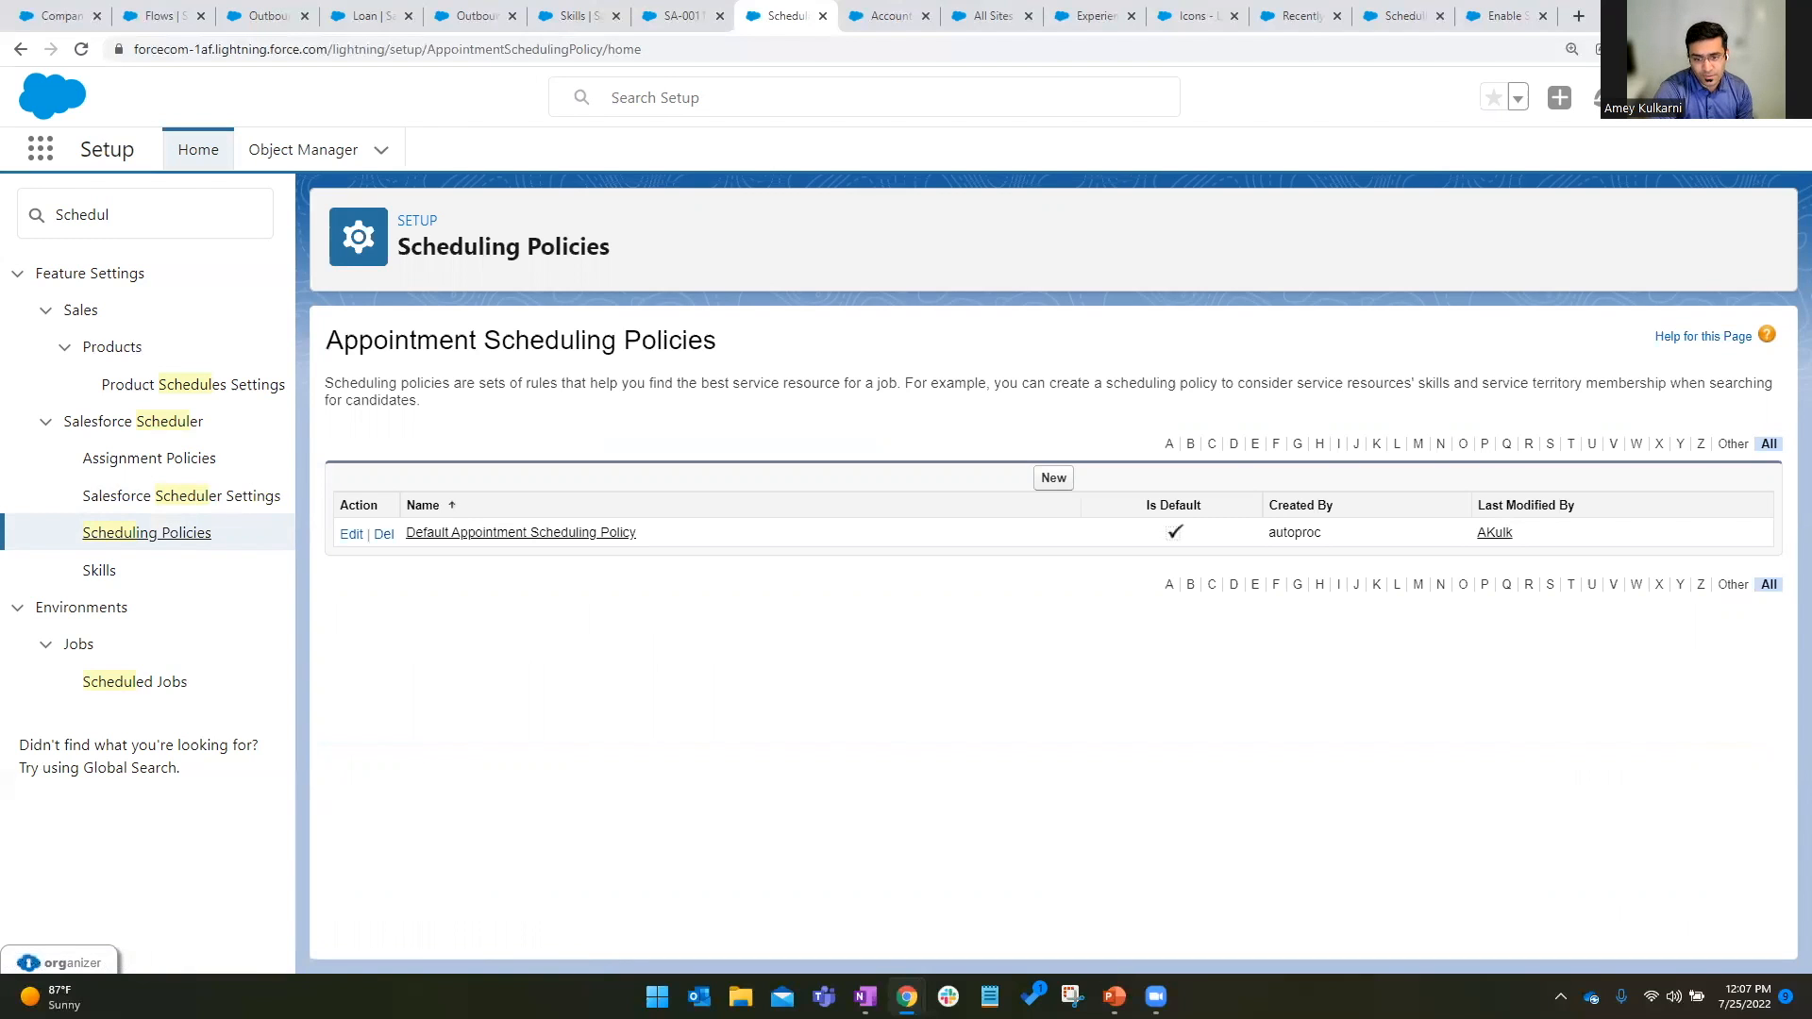
left_click(486, 533)
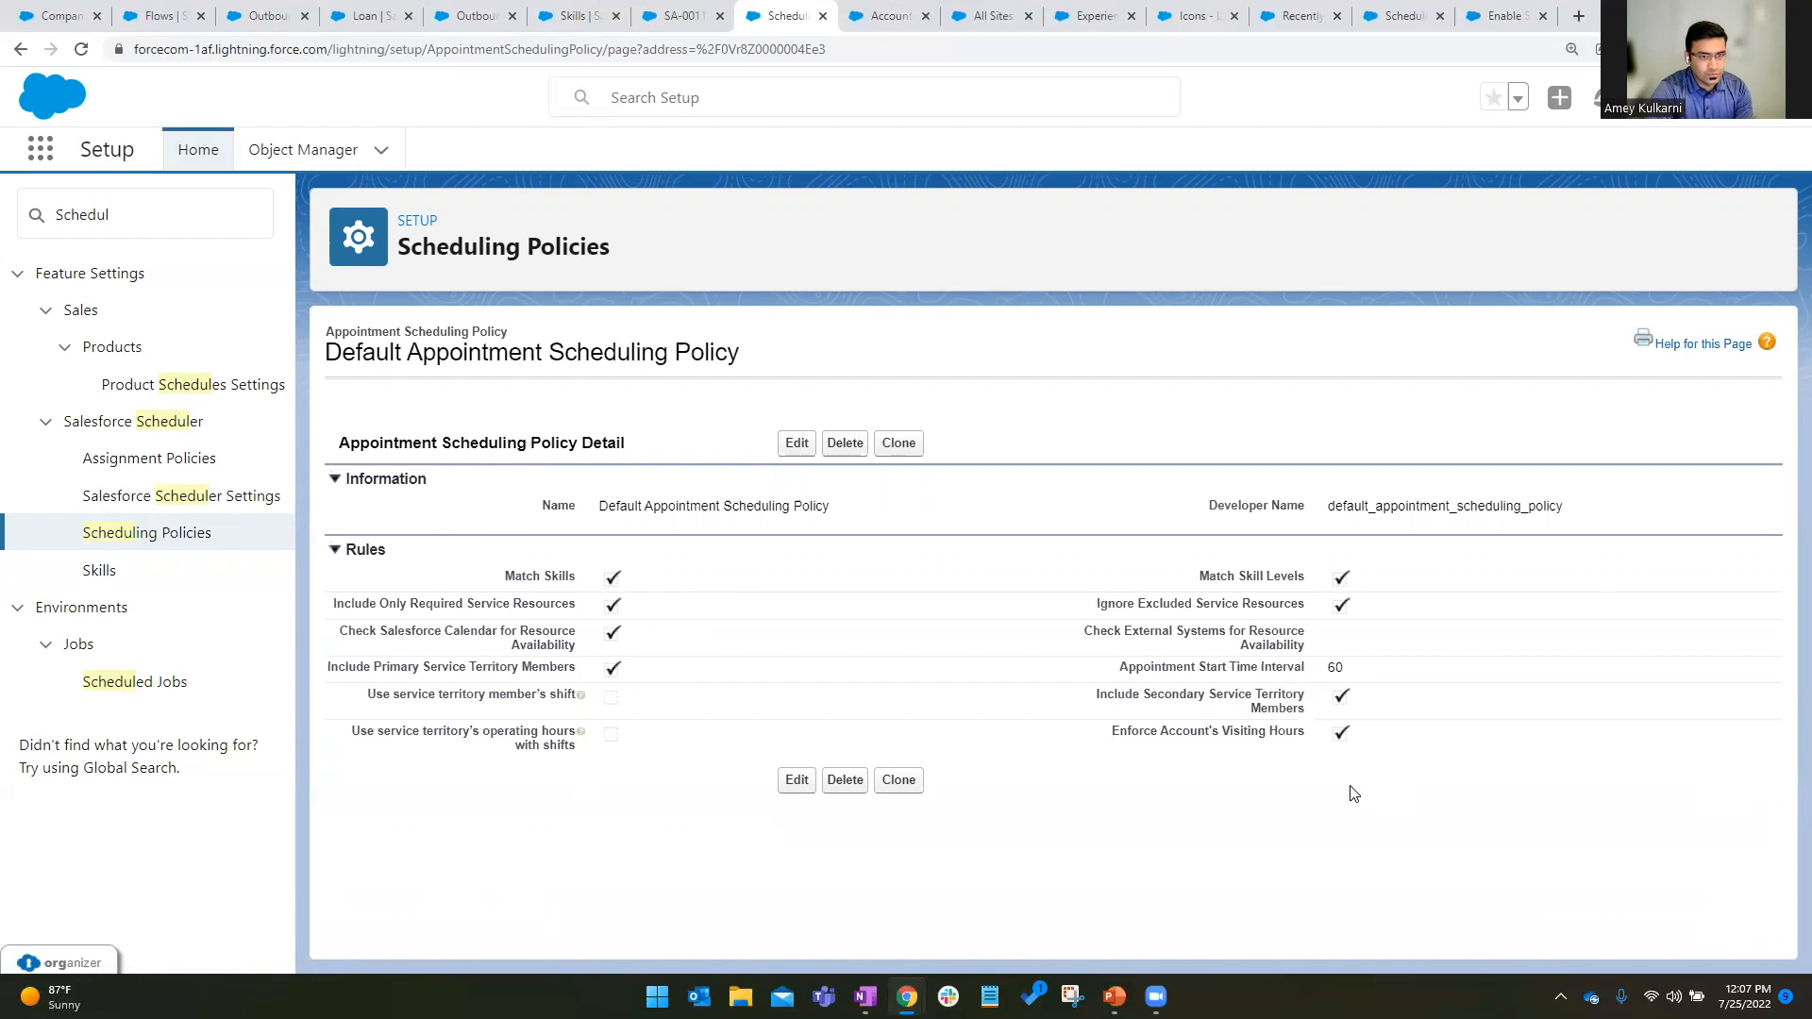
key("ctrl+plus")
scroll(1353, 795, "down", 1)
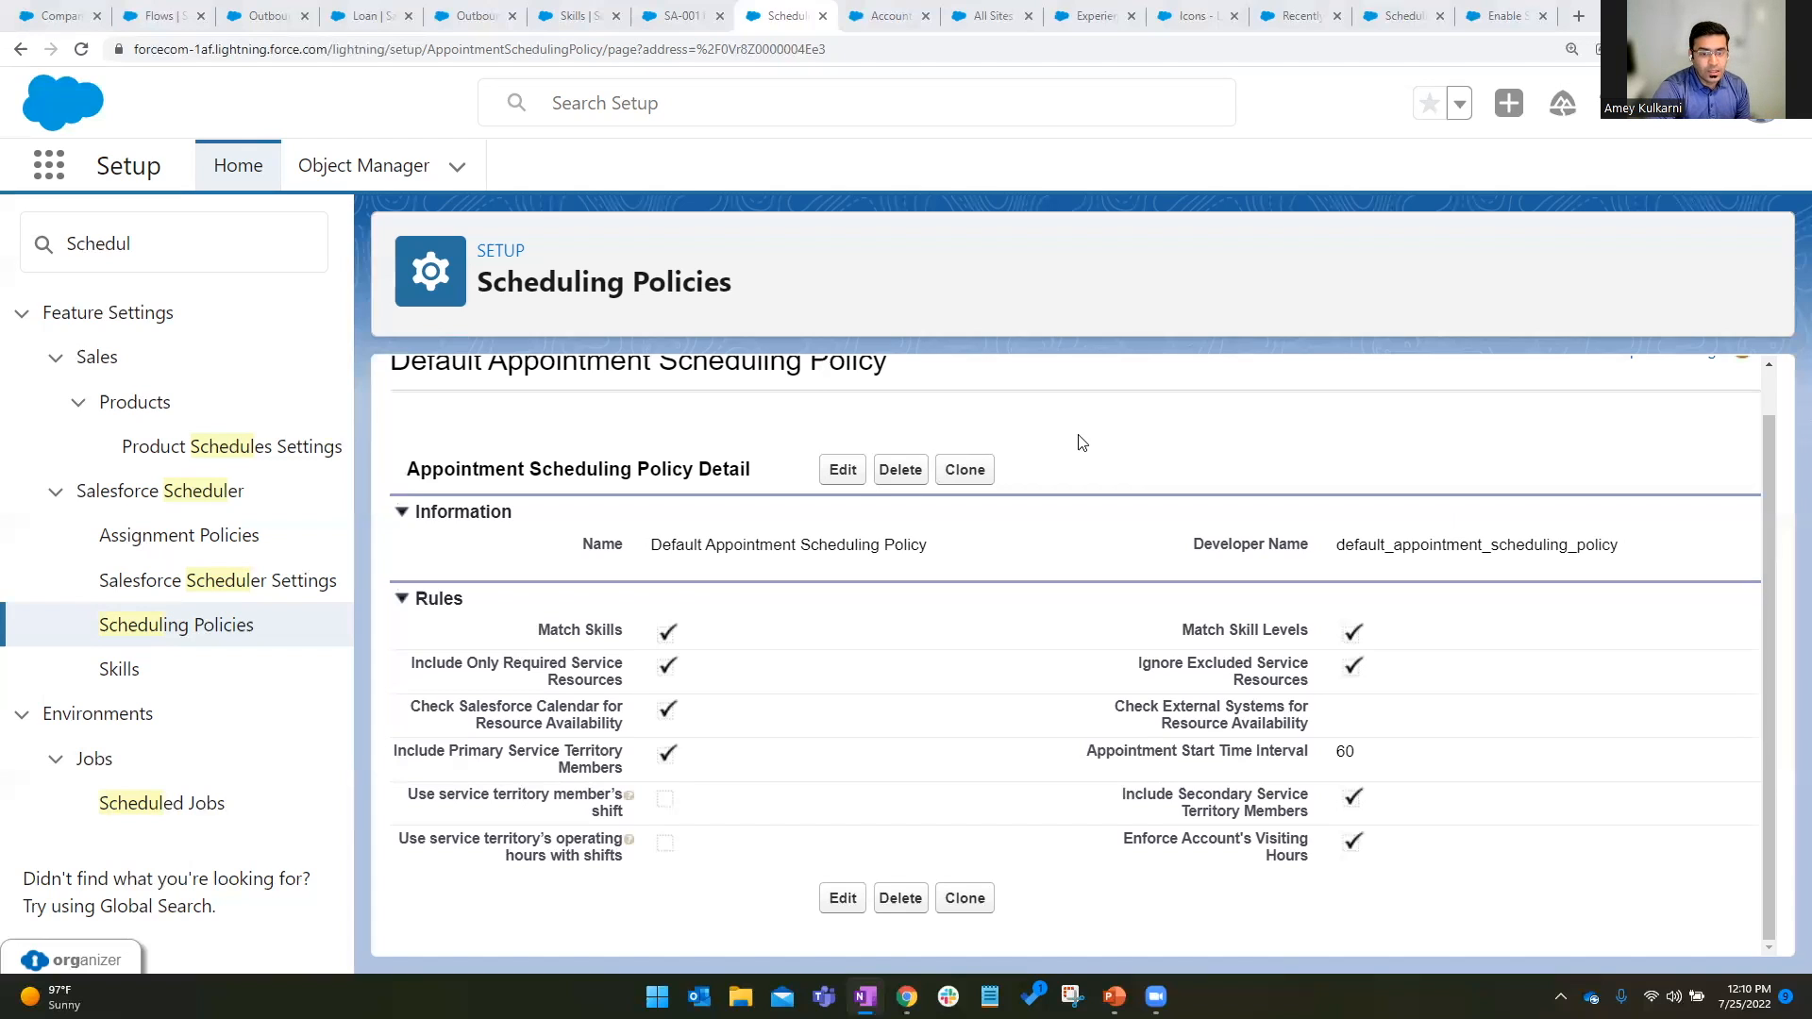
In the client's meeting scheduling form, try finding a service resource by name, and choose the search by previously scheduled service appointments.
left_click(680, 15)
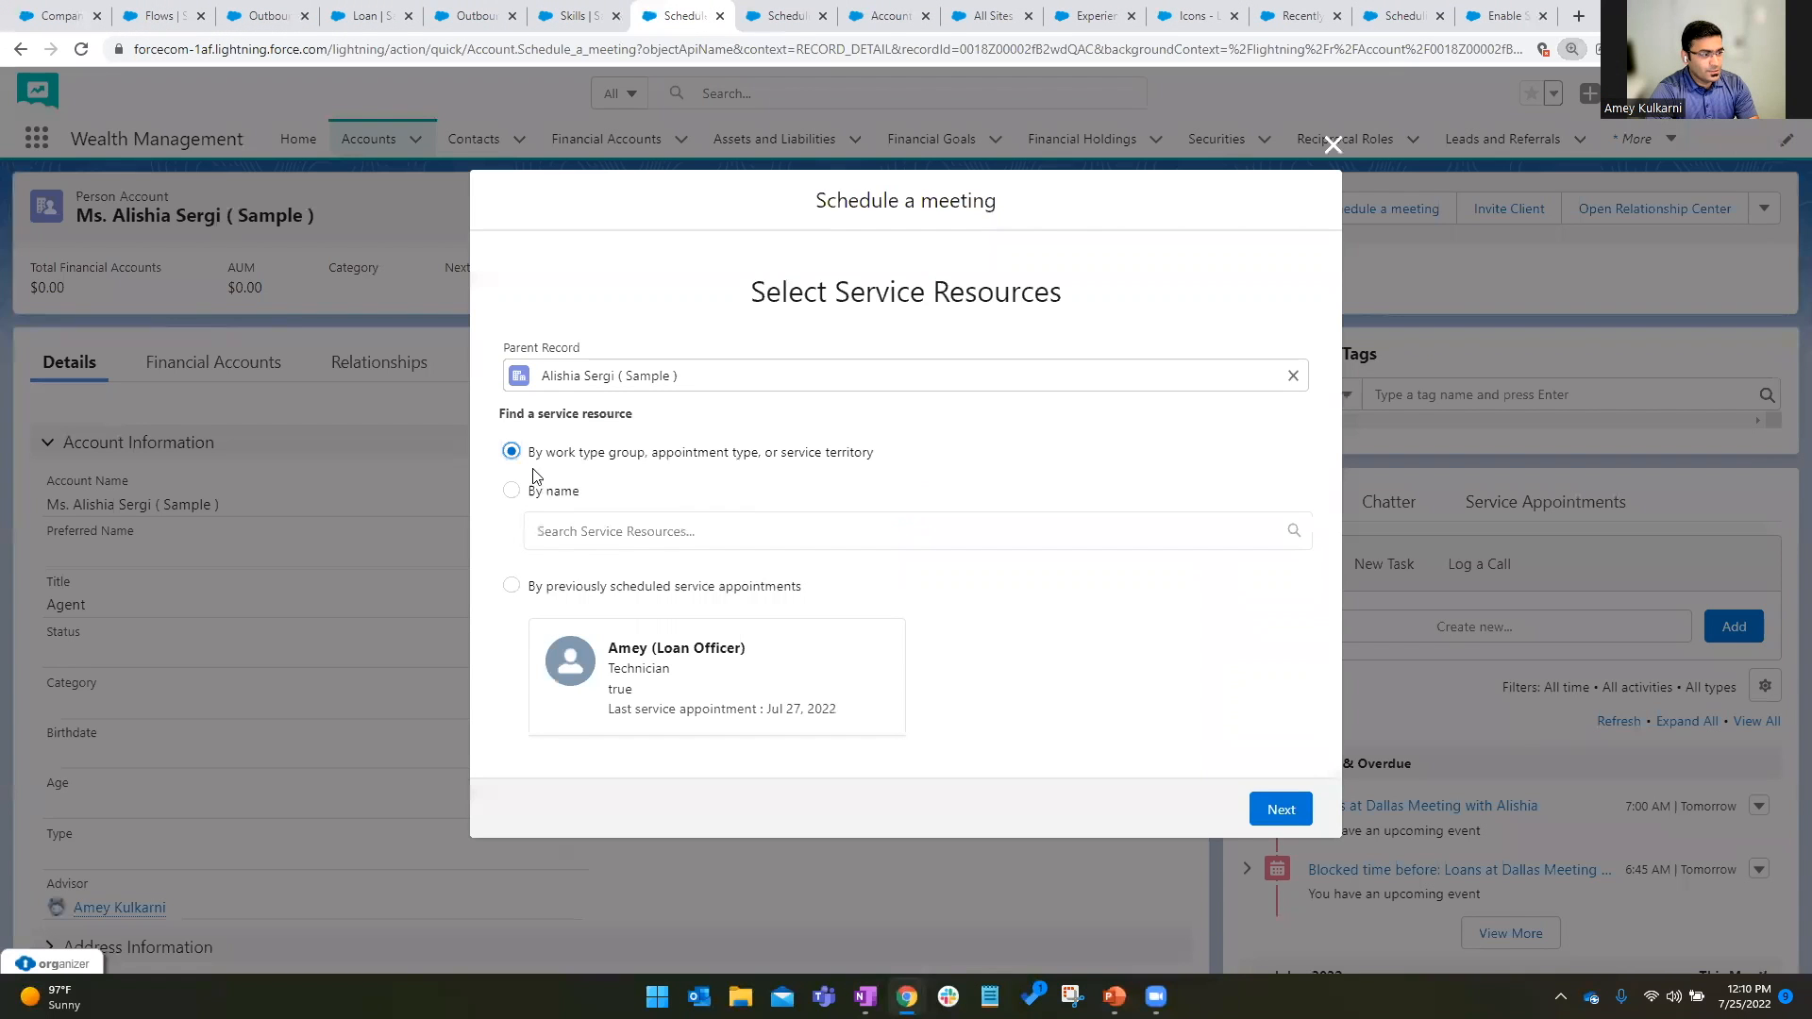
left_click(512, 492)
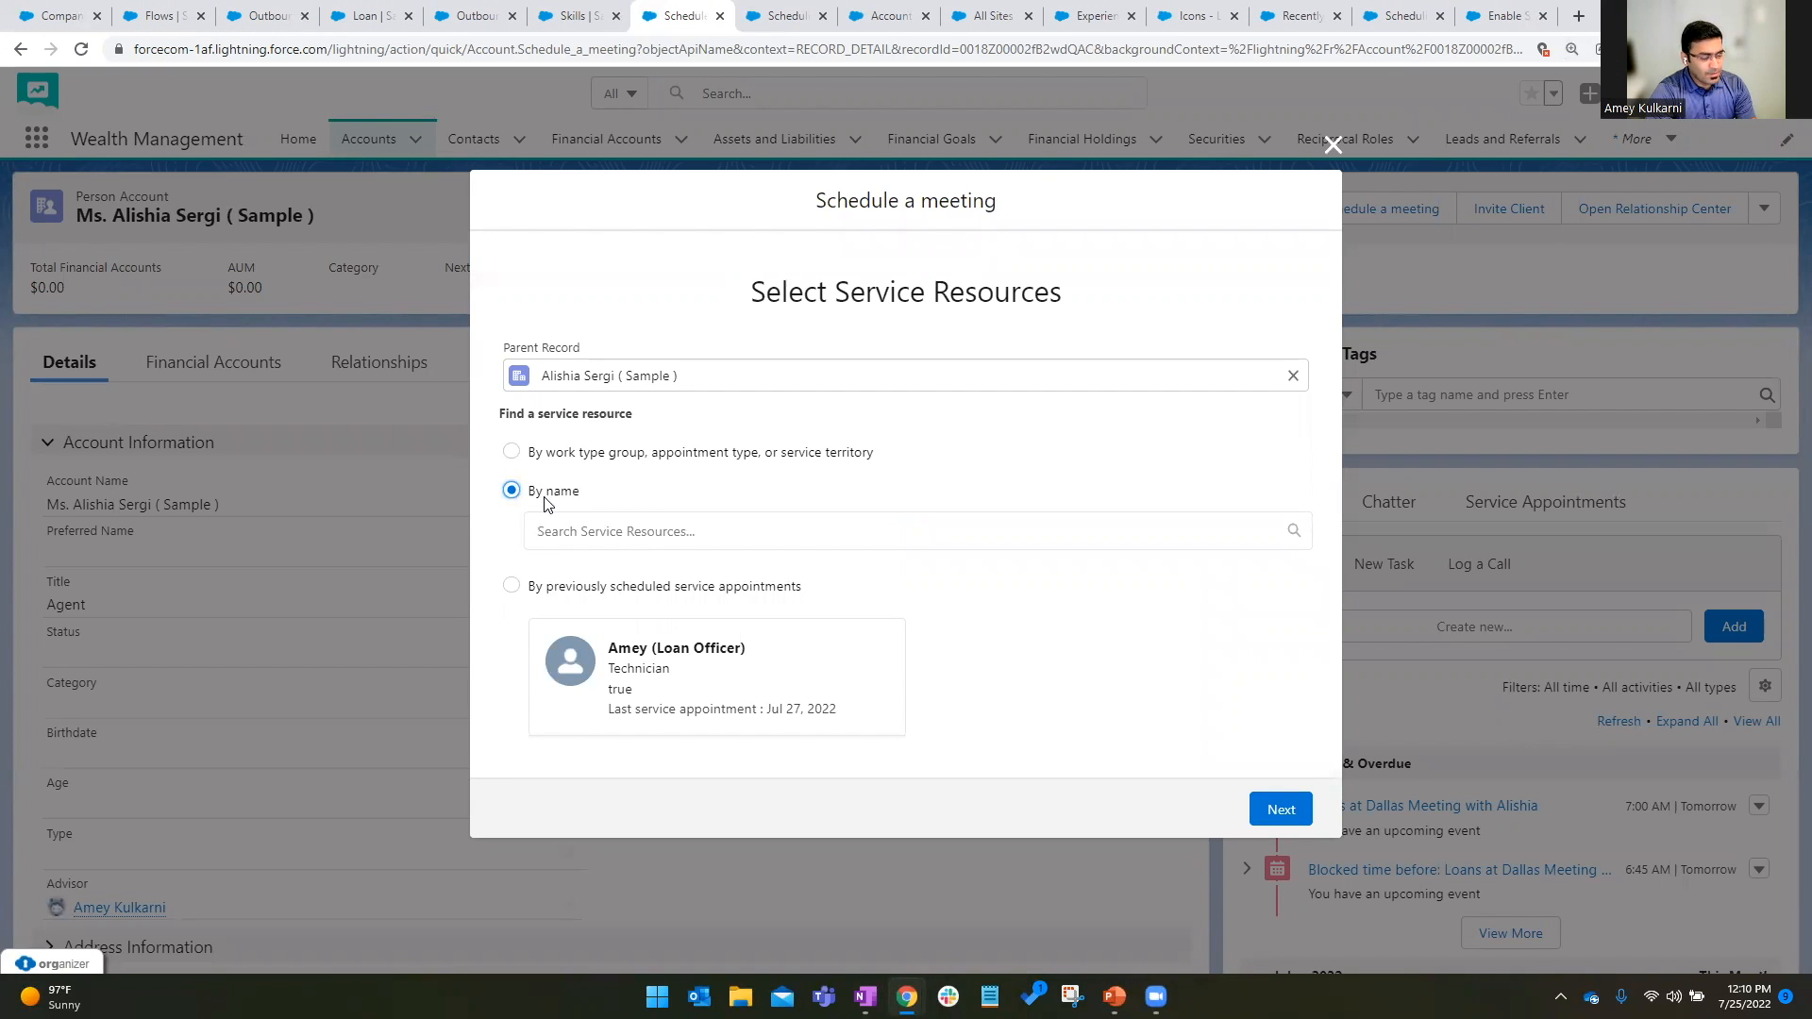
left_click(511, 585)
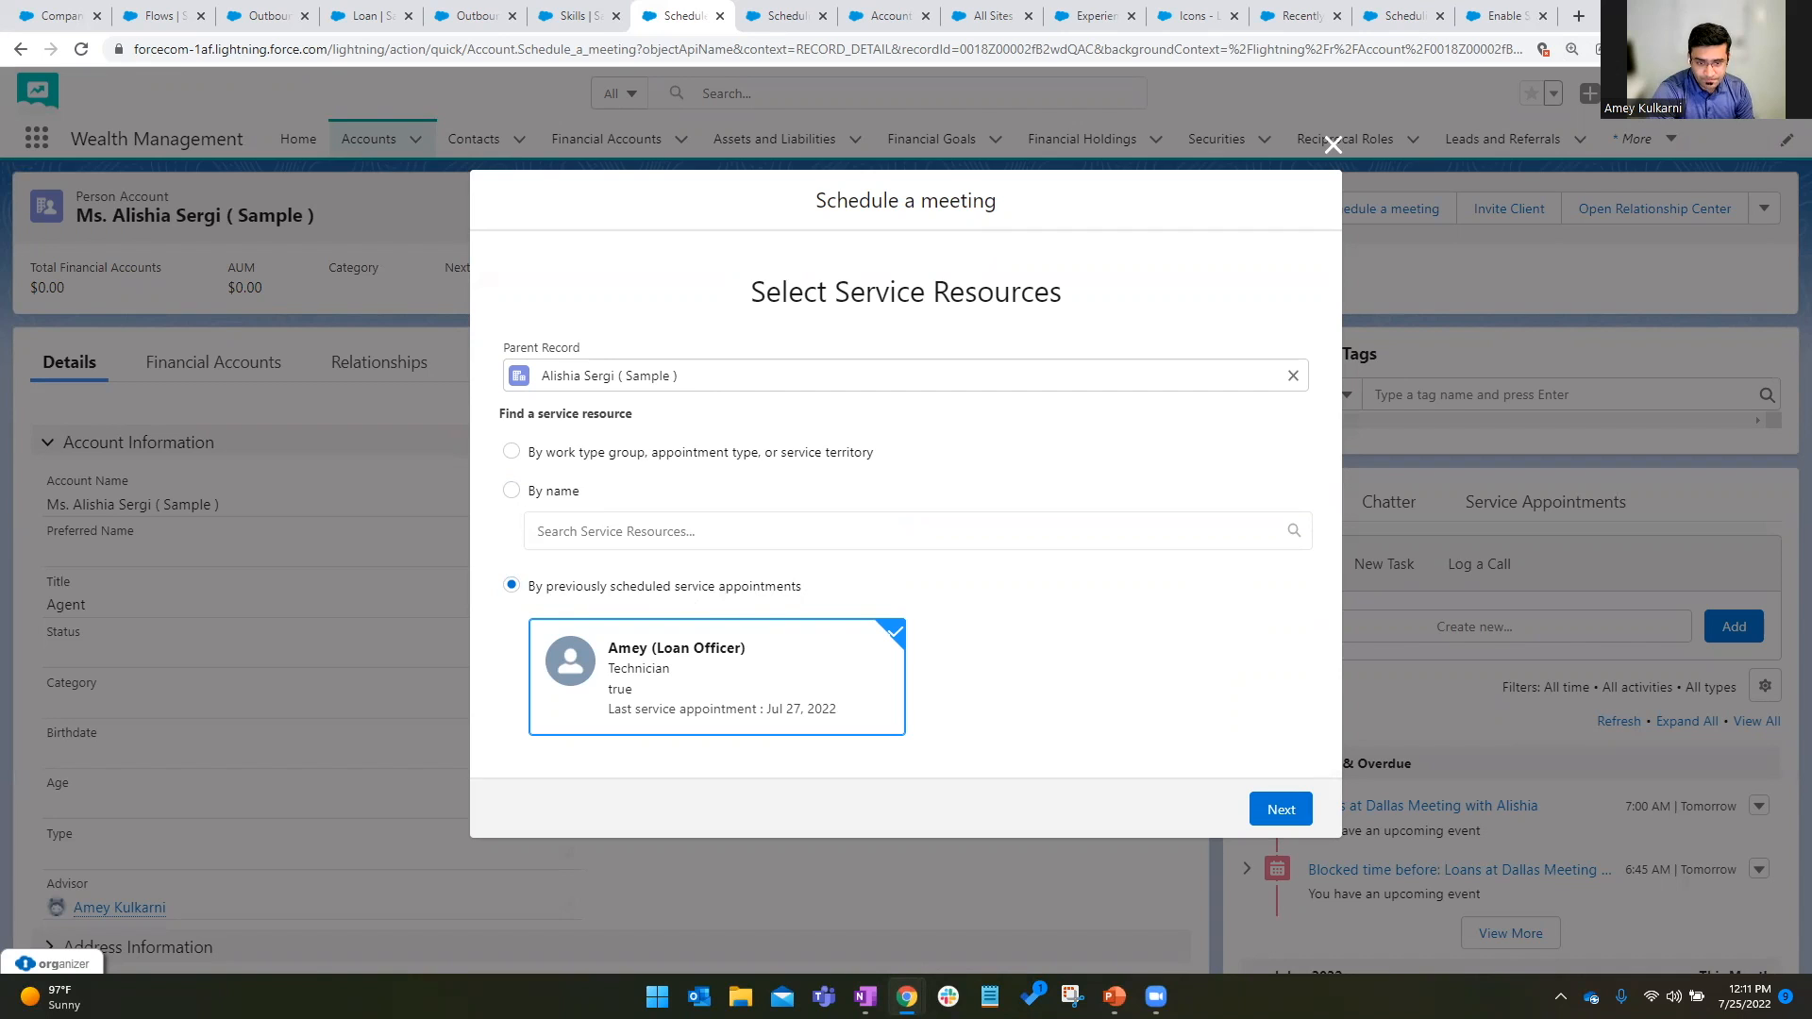
Return to the default scheduling policy and examine its external systems availability check and Appointment Start Time Interval.
key("ctrl+Tab")
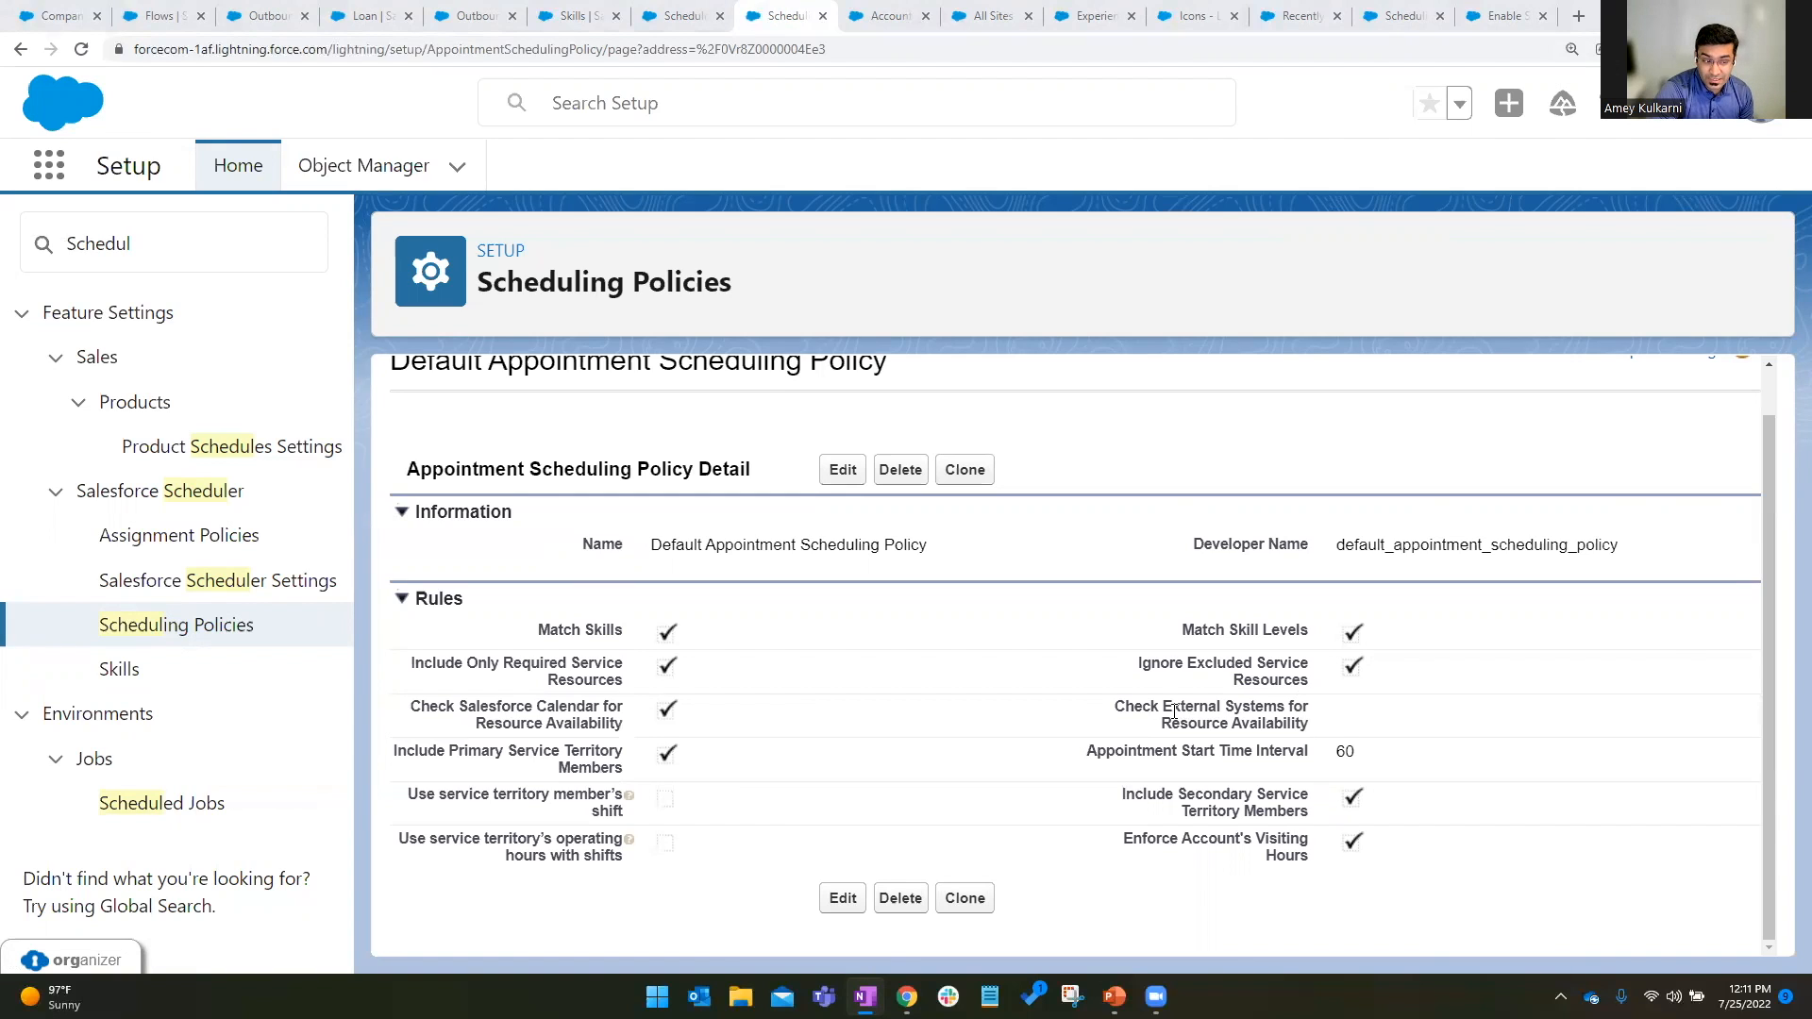
left_click_drag(1159, 706, 1225, 709)
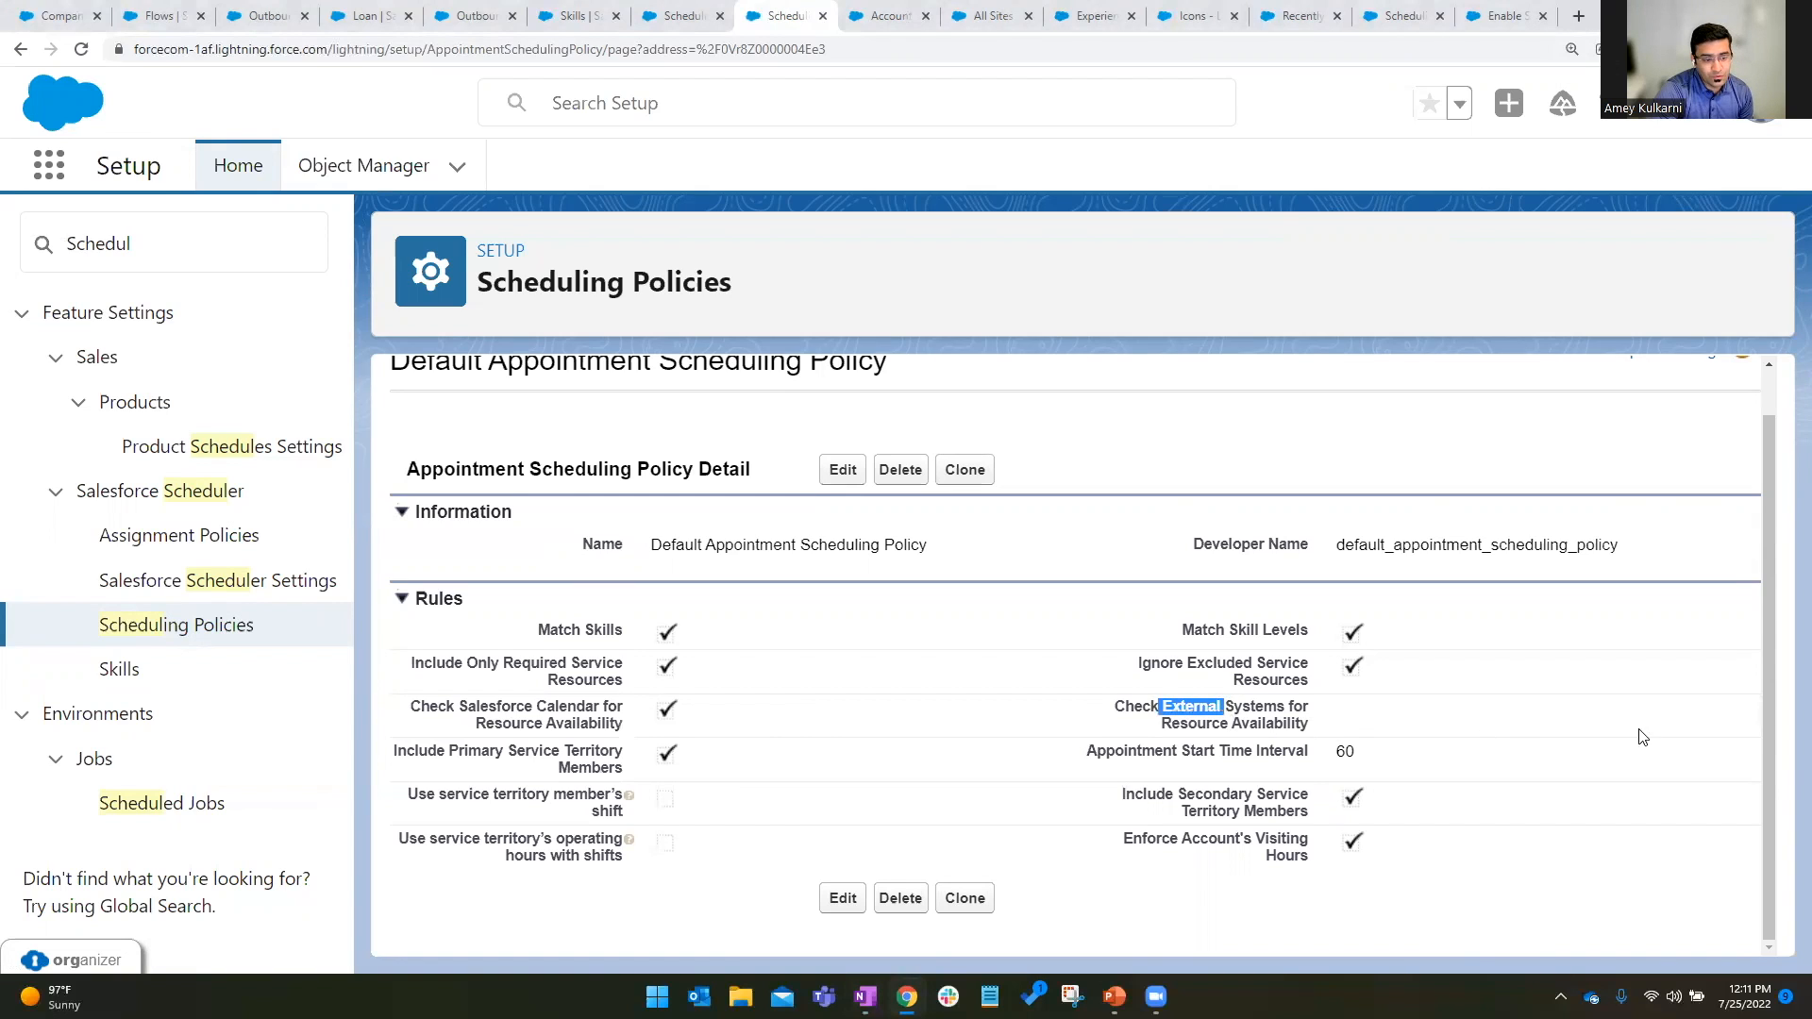
key("alt+Tab")
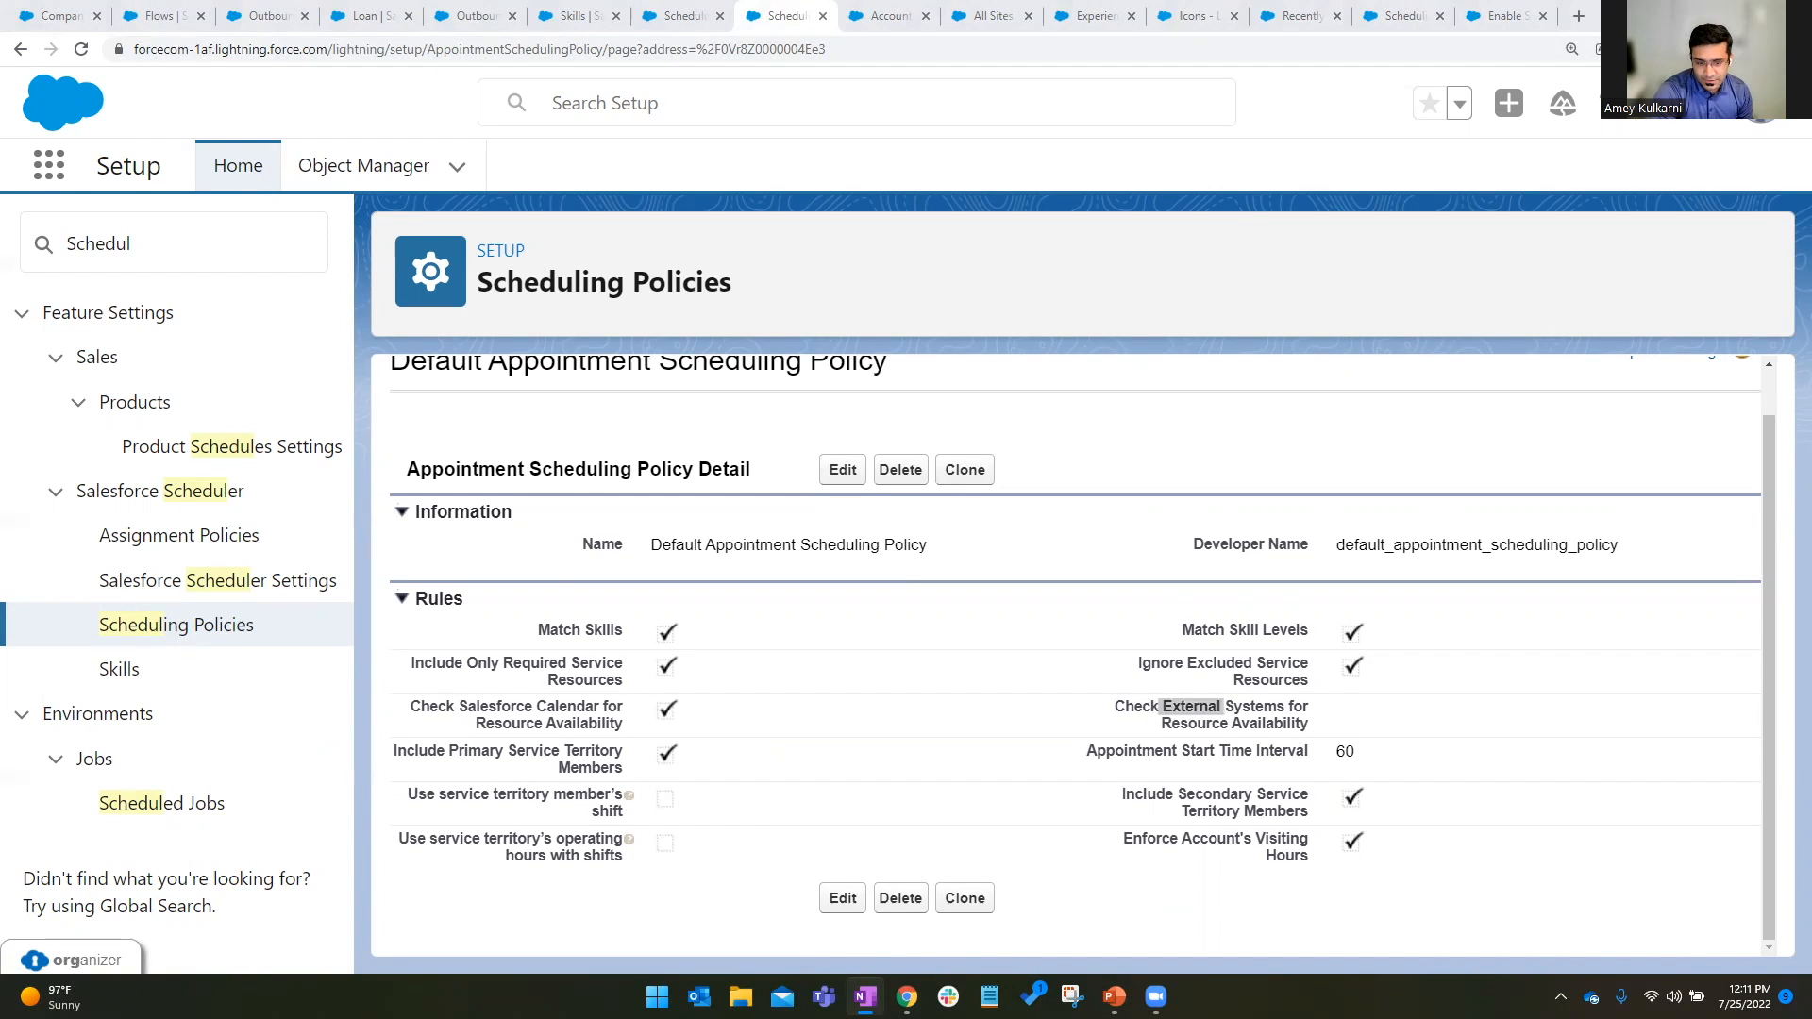
left_click(1201, 721)
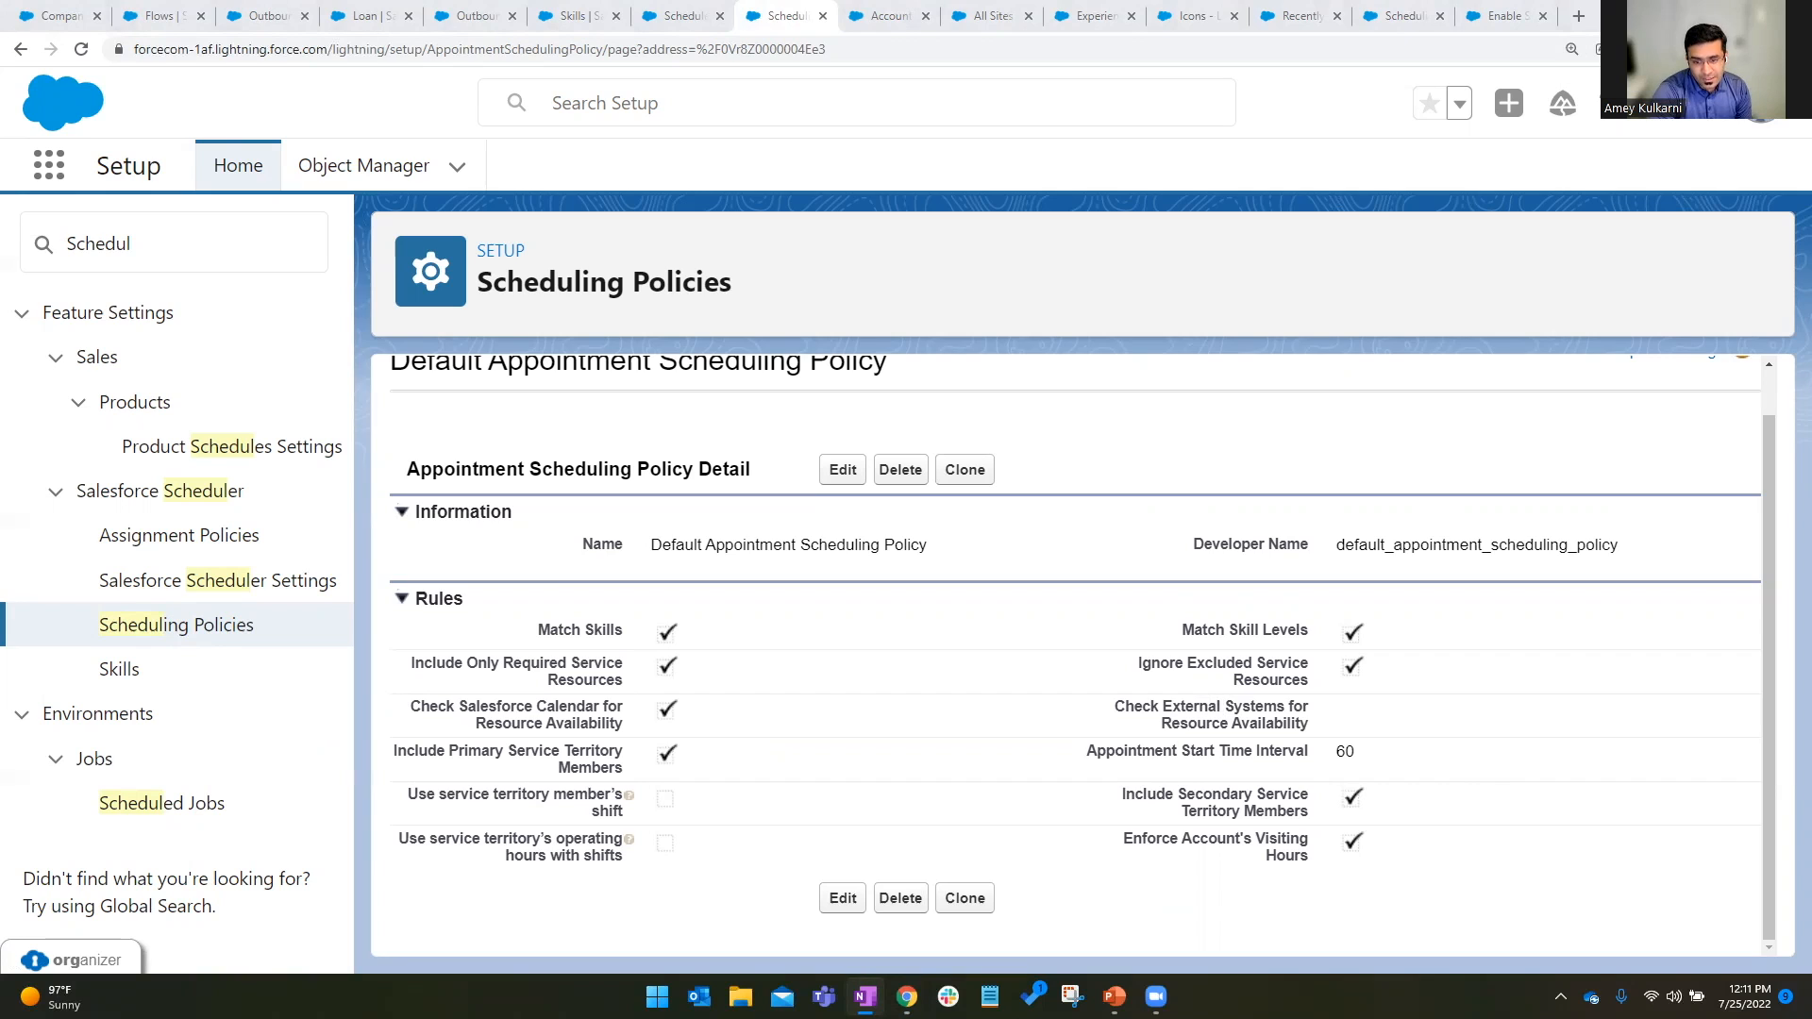
left_click_drag(1360, 755, 1336, 755)
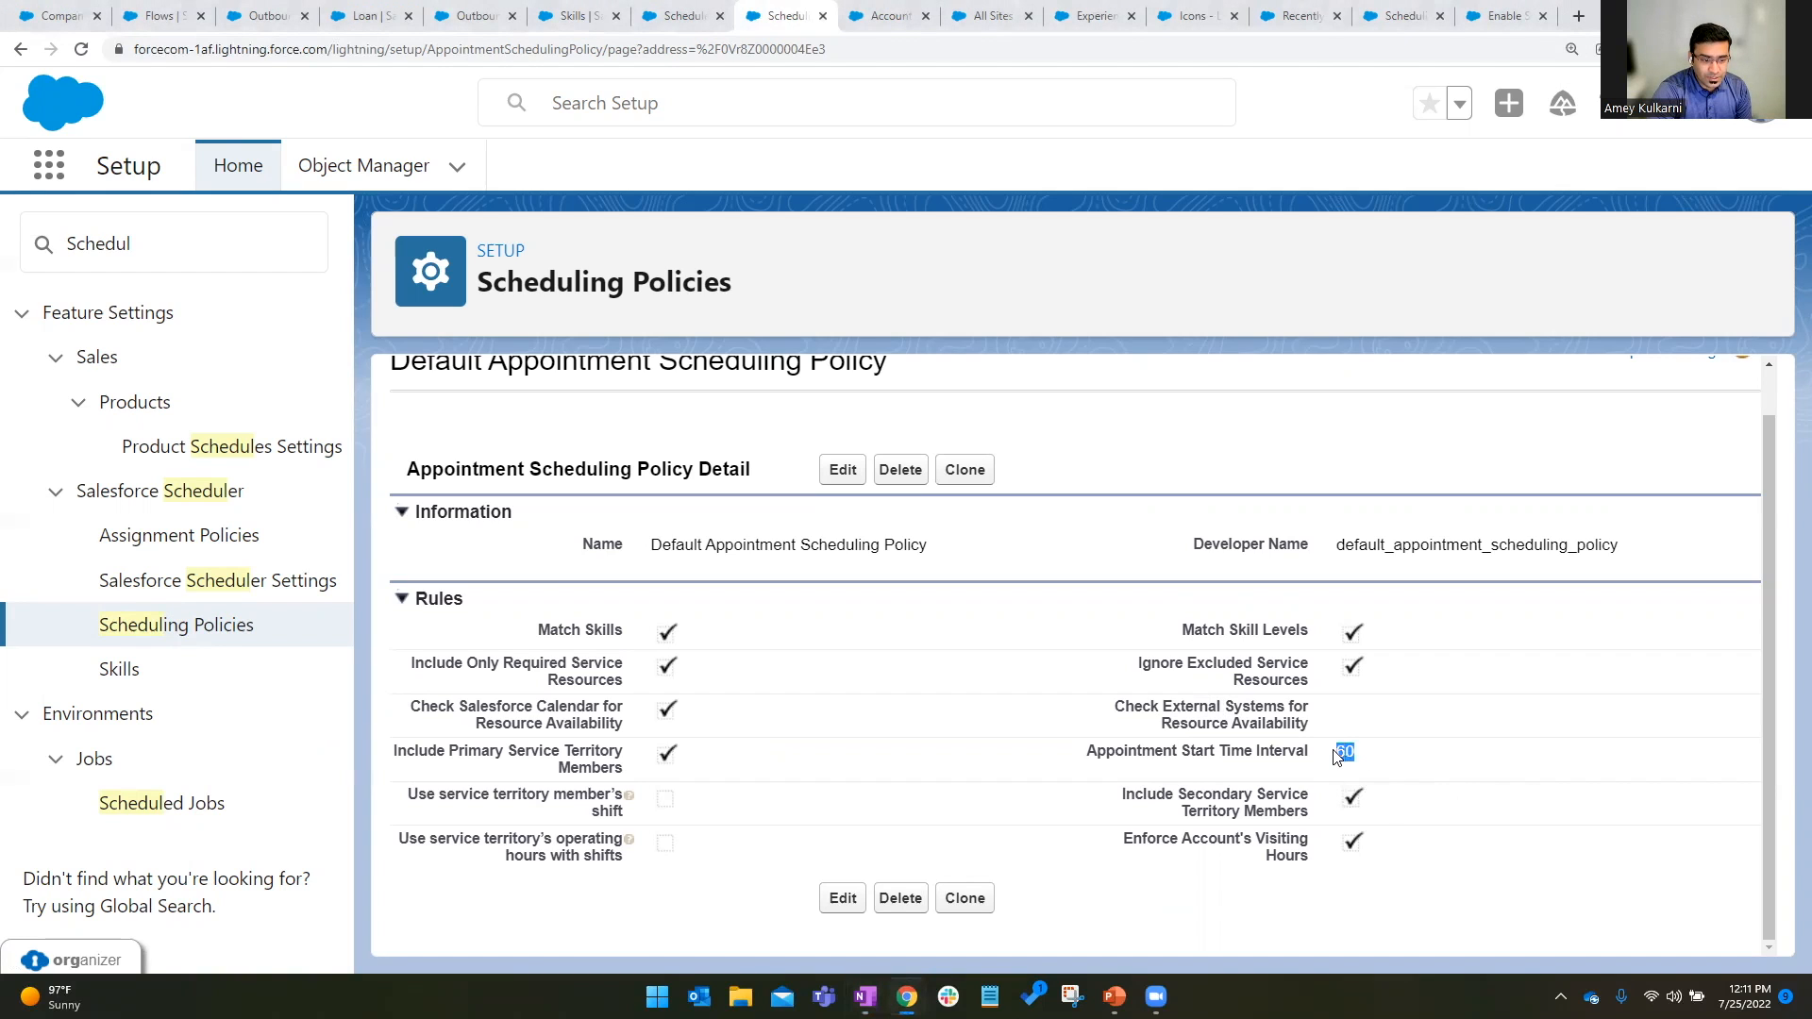
left_click(1341, 753)
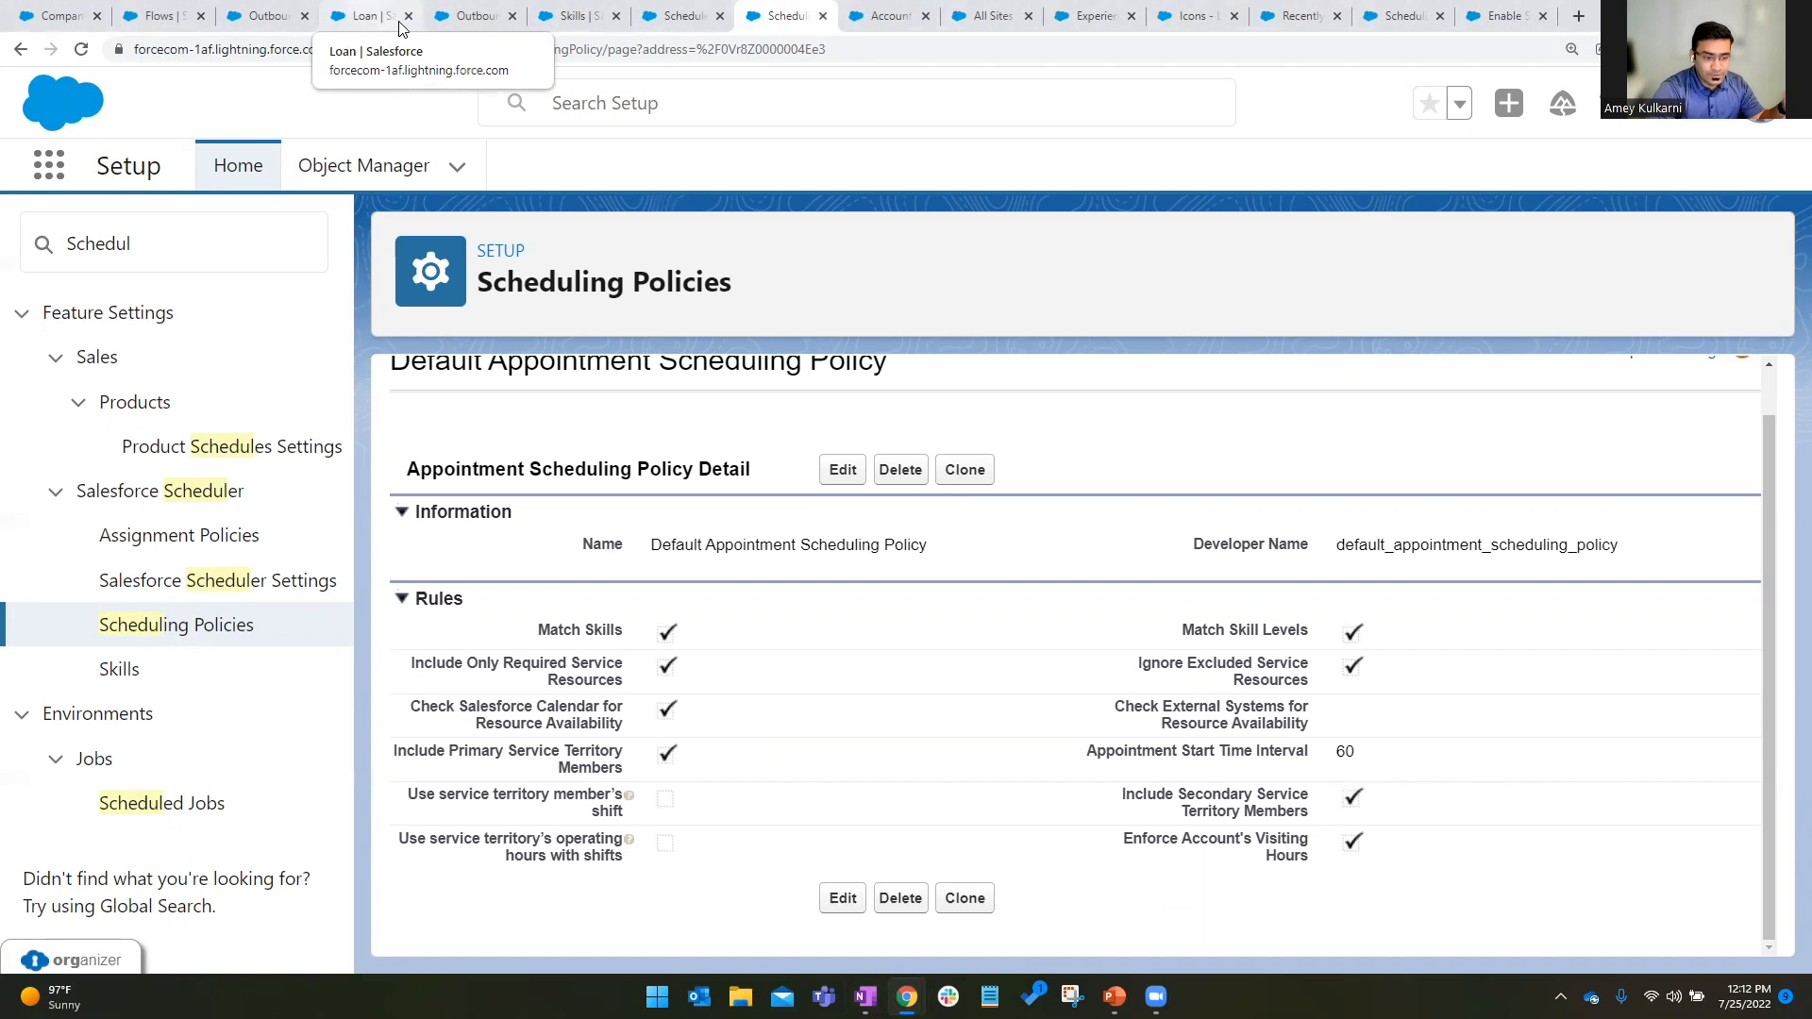
Set the default policy's Appointment Start Time Interval to 180 and save the policy.
left_click(843, 898)
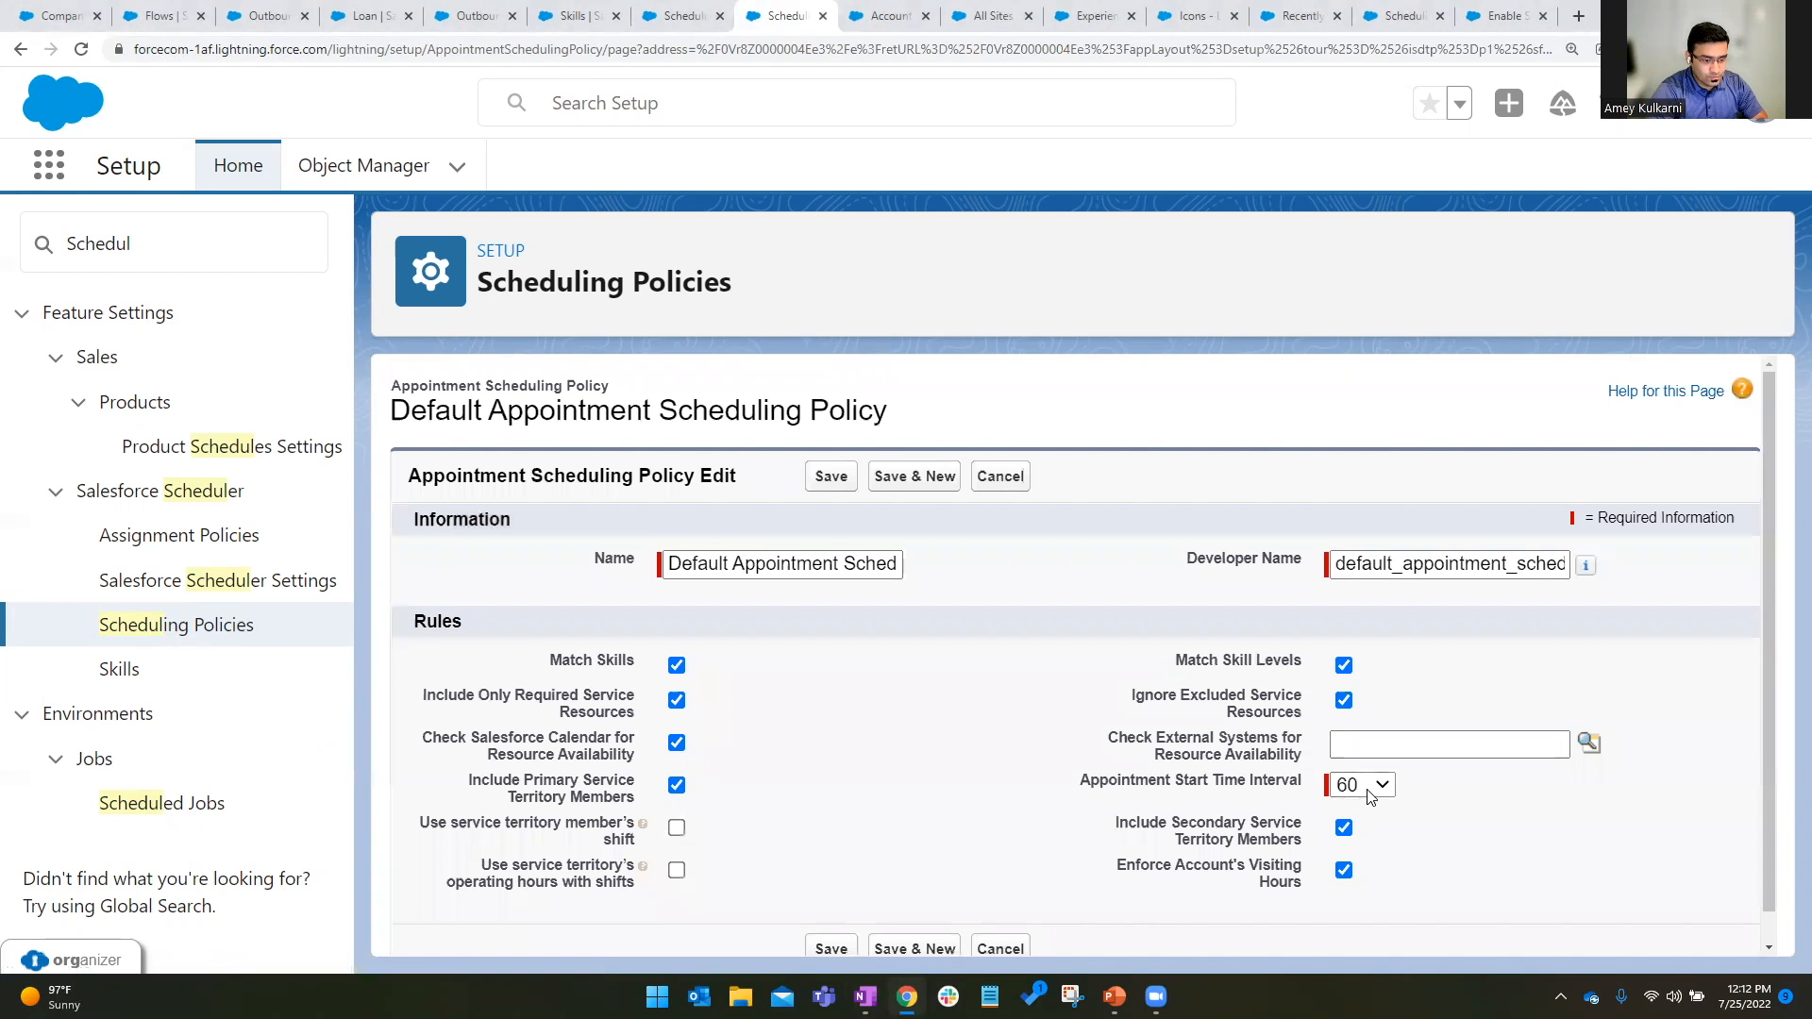
left_click(1372, 798)
left_click(1359, 644)
left_click(840, 951)
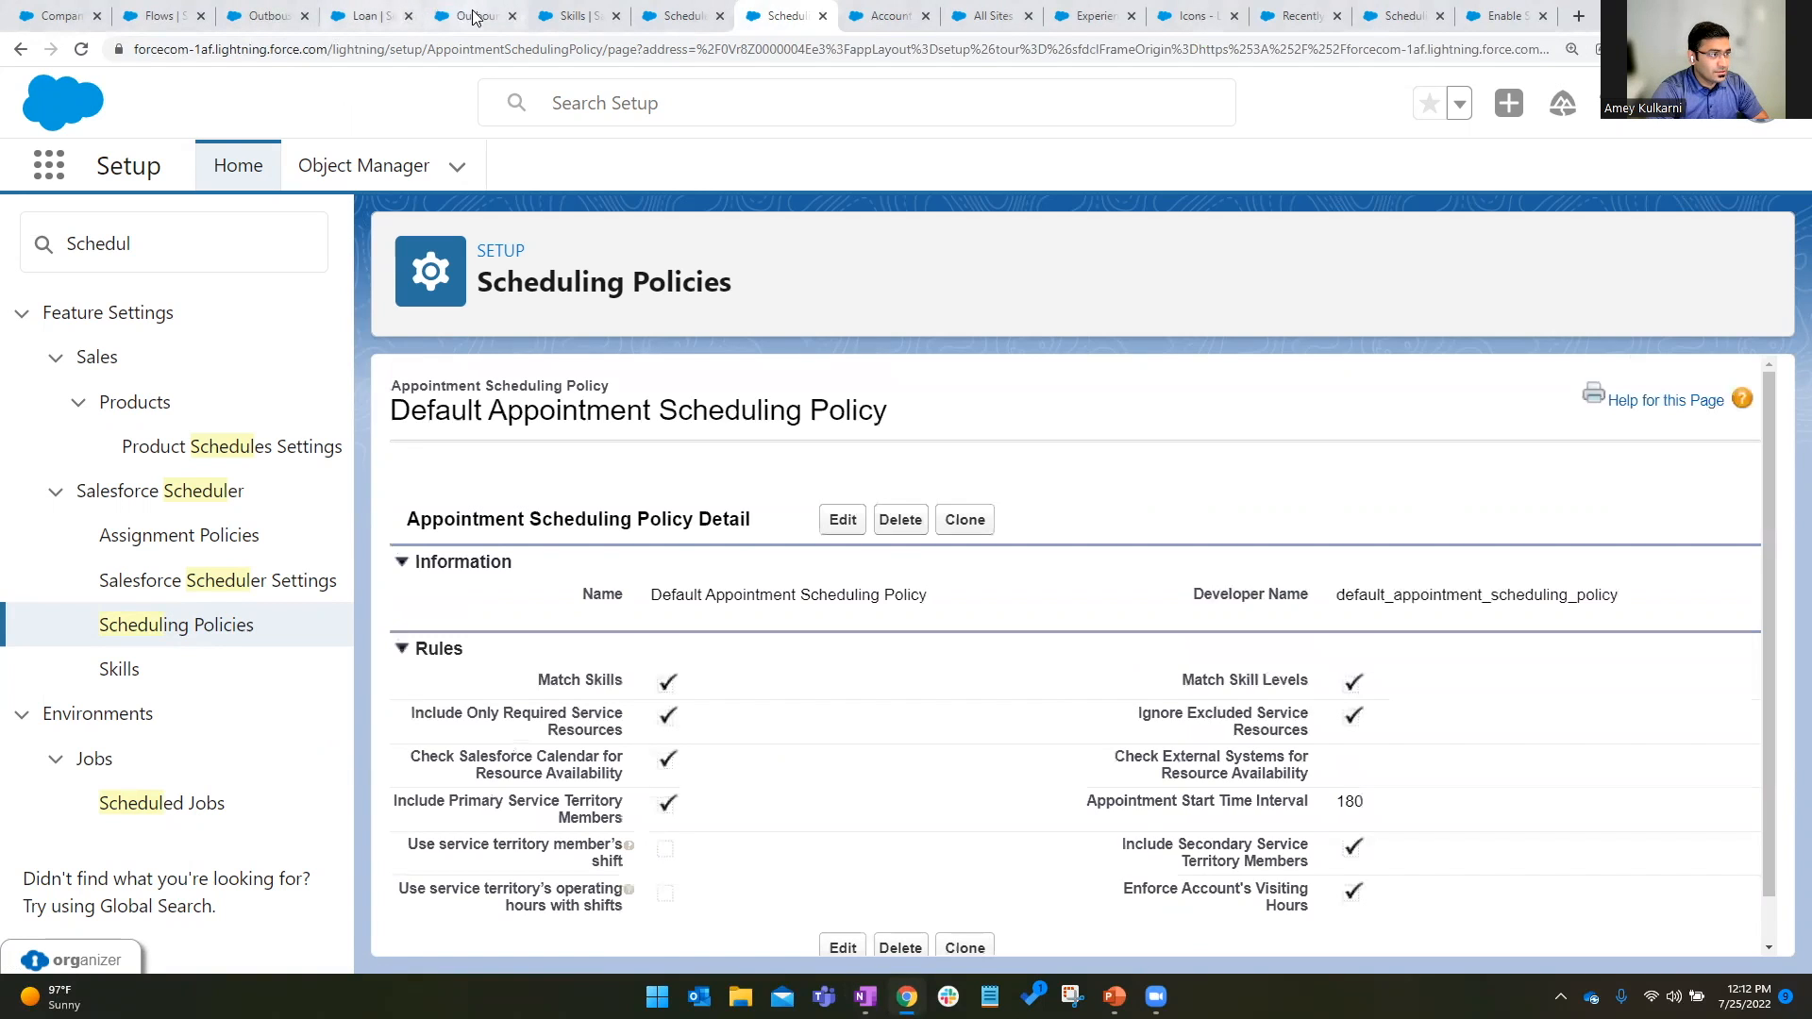
Advance the client's meeting with the Zoom appointment type to the time selection and examine the available slots for July 24–29, 2022.
left_click(680, 16)
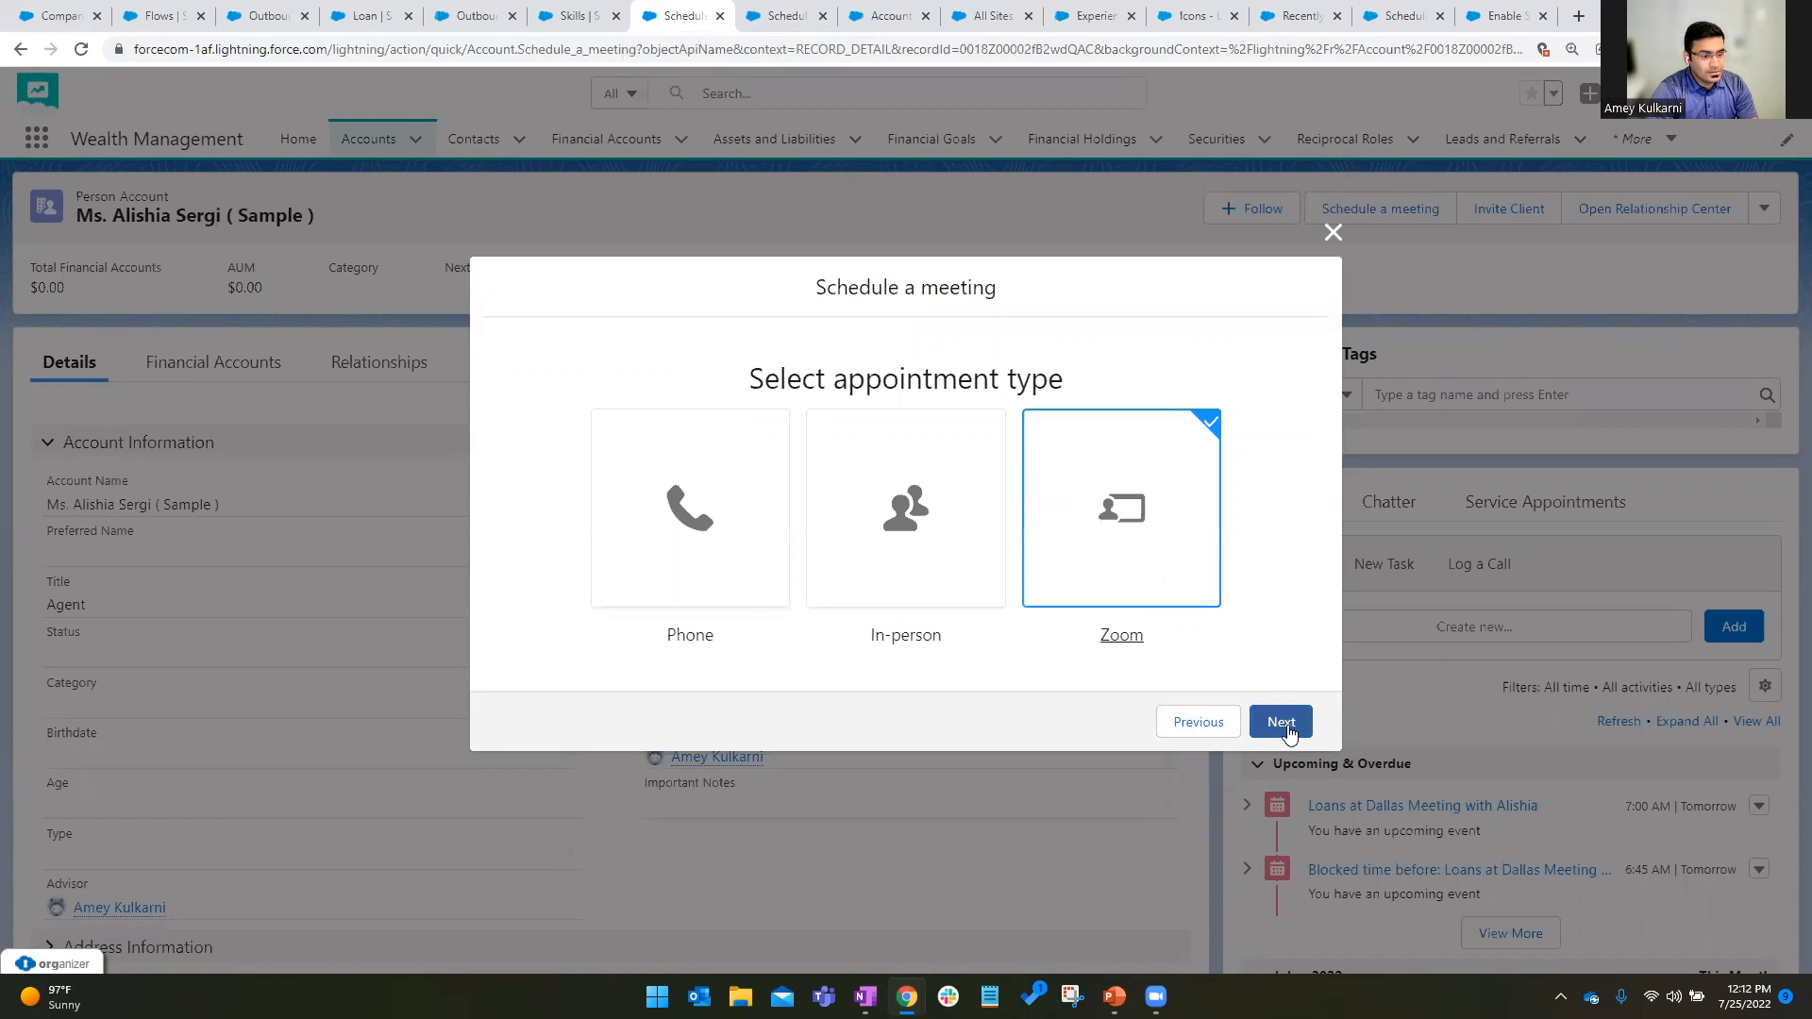
left_click(1287, 730)
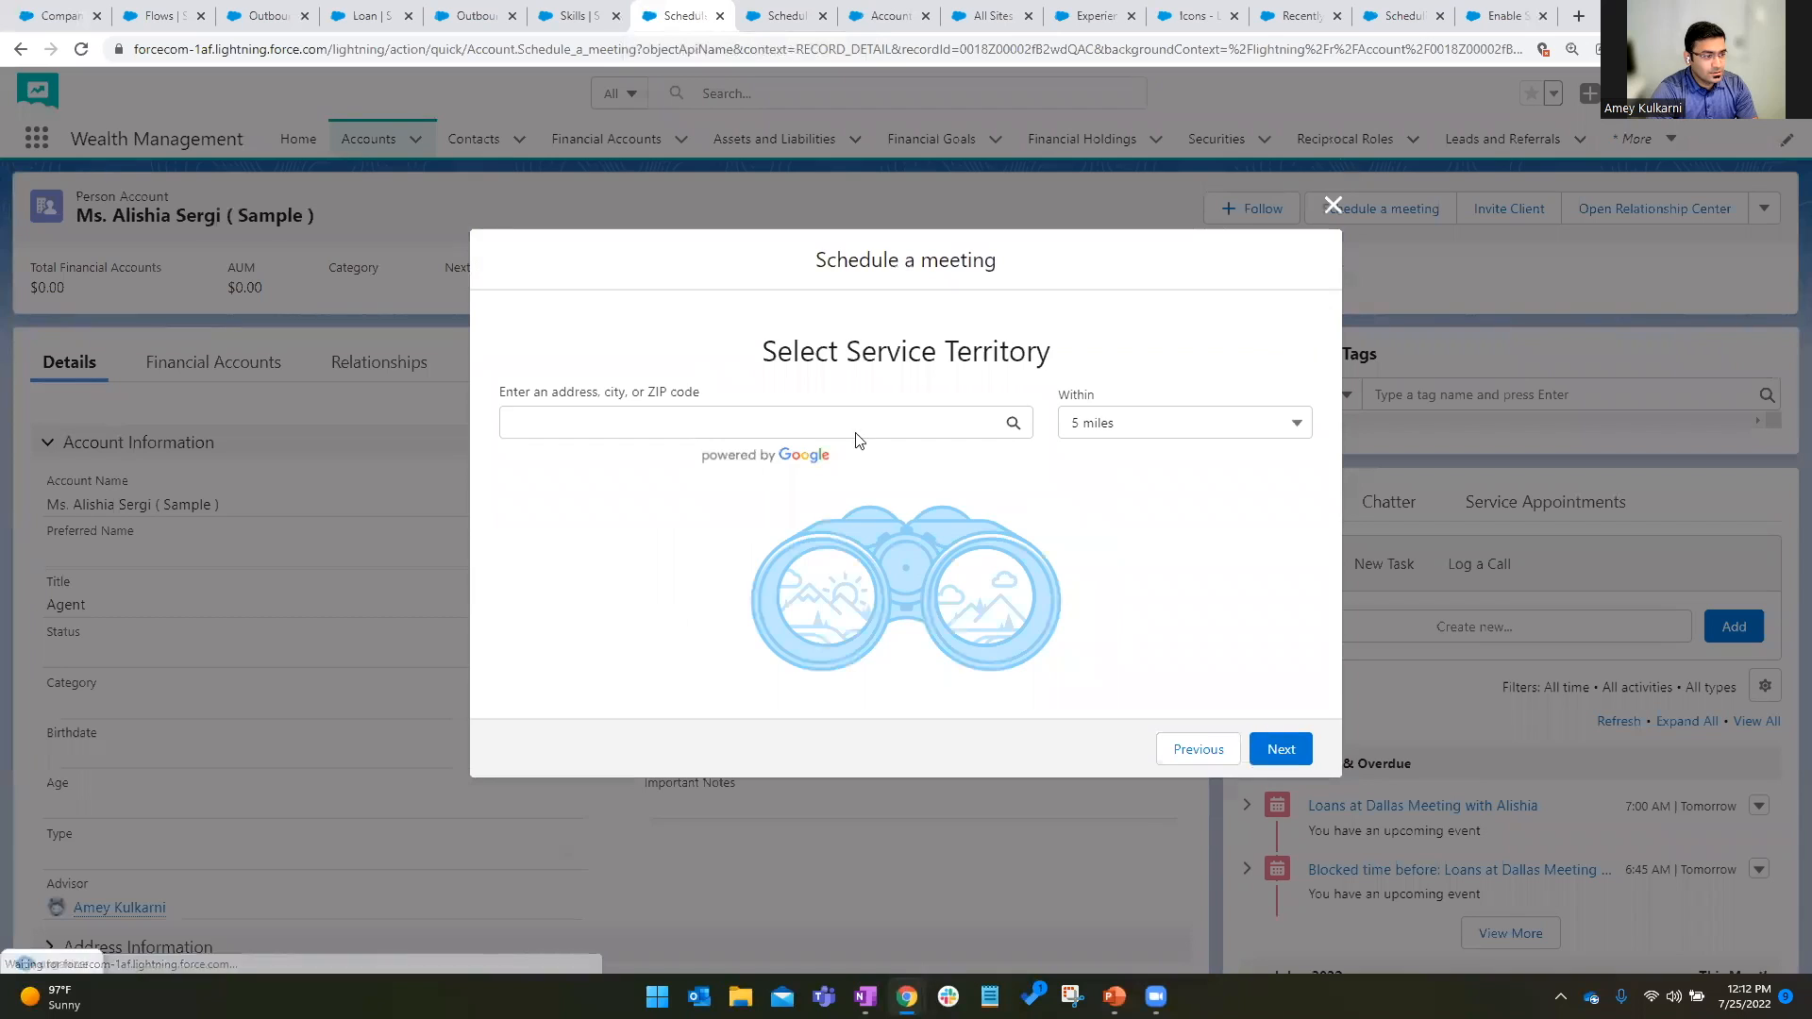
left_click(1292, 729)
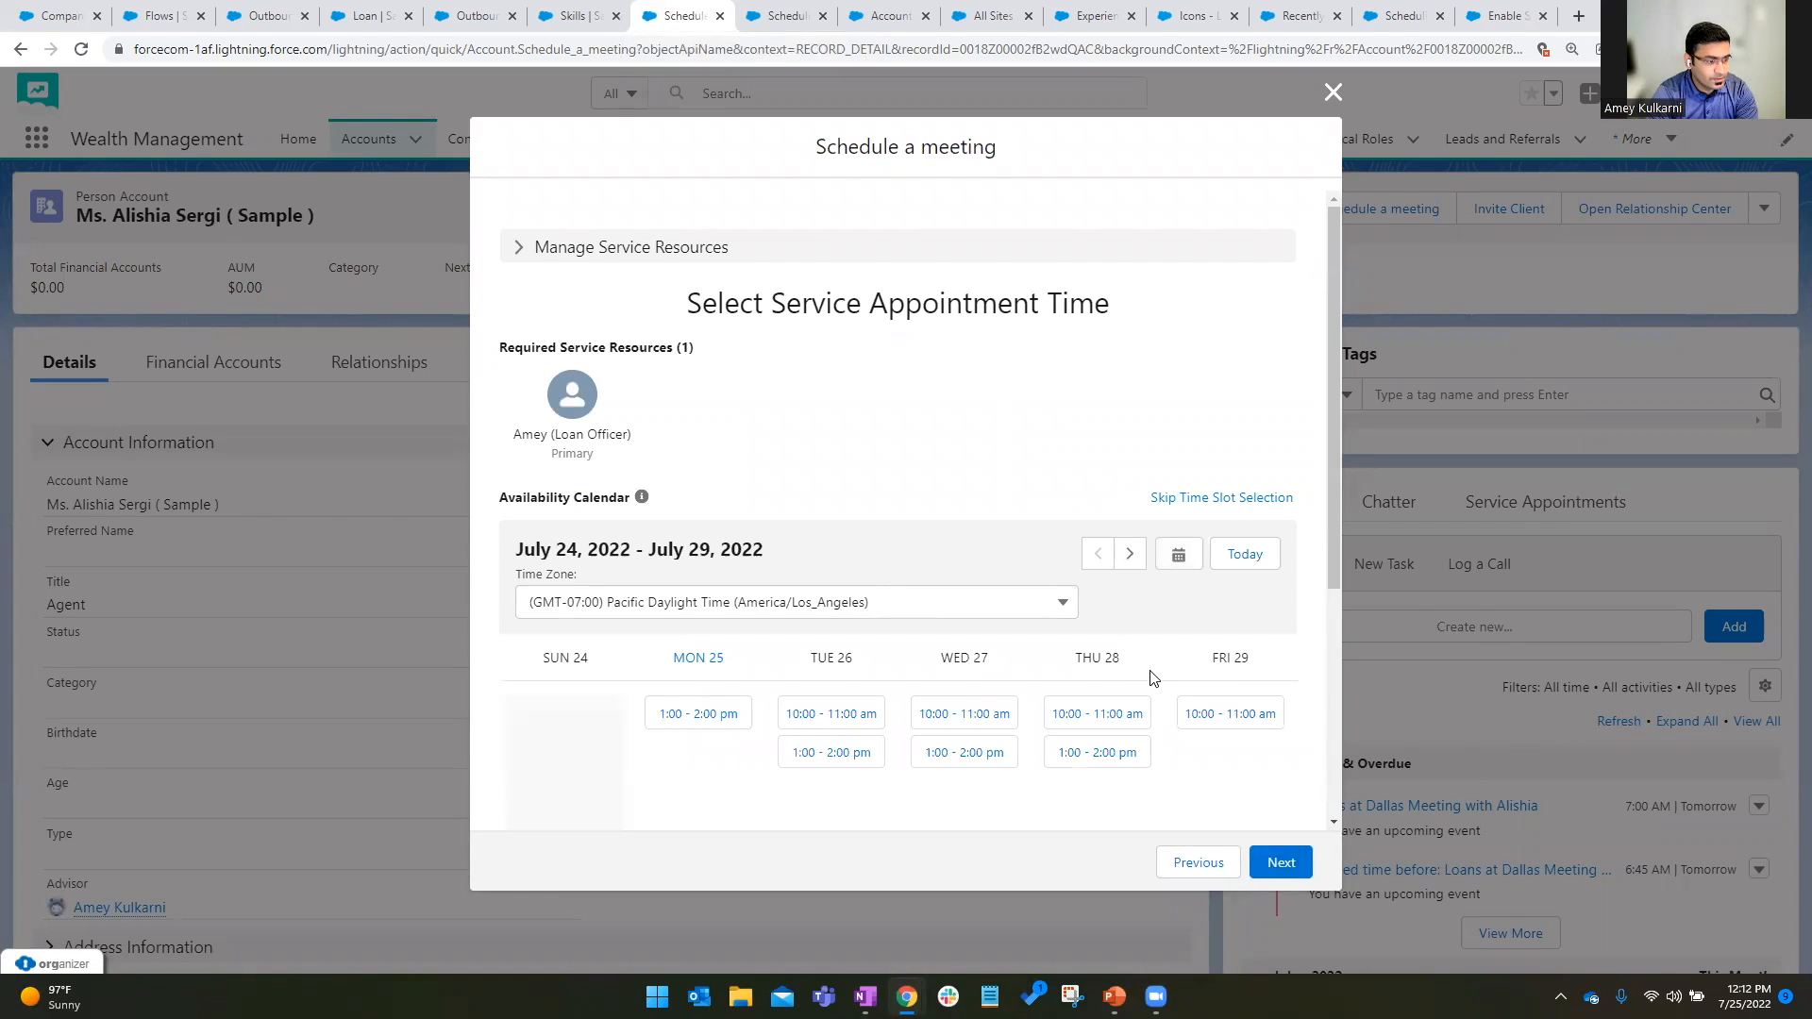
scroll(833, 740, "down", 2)
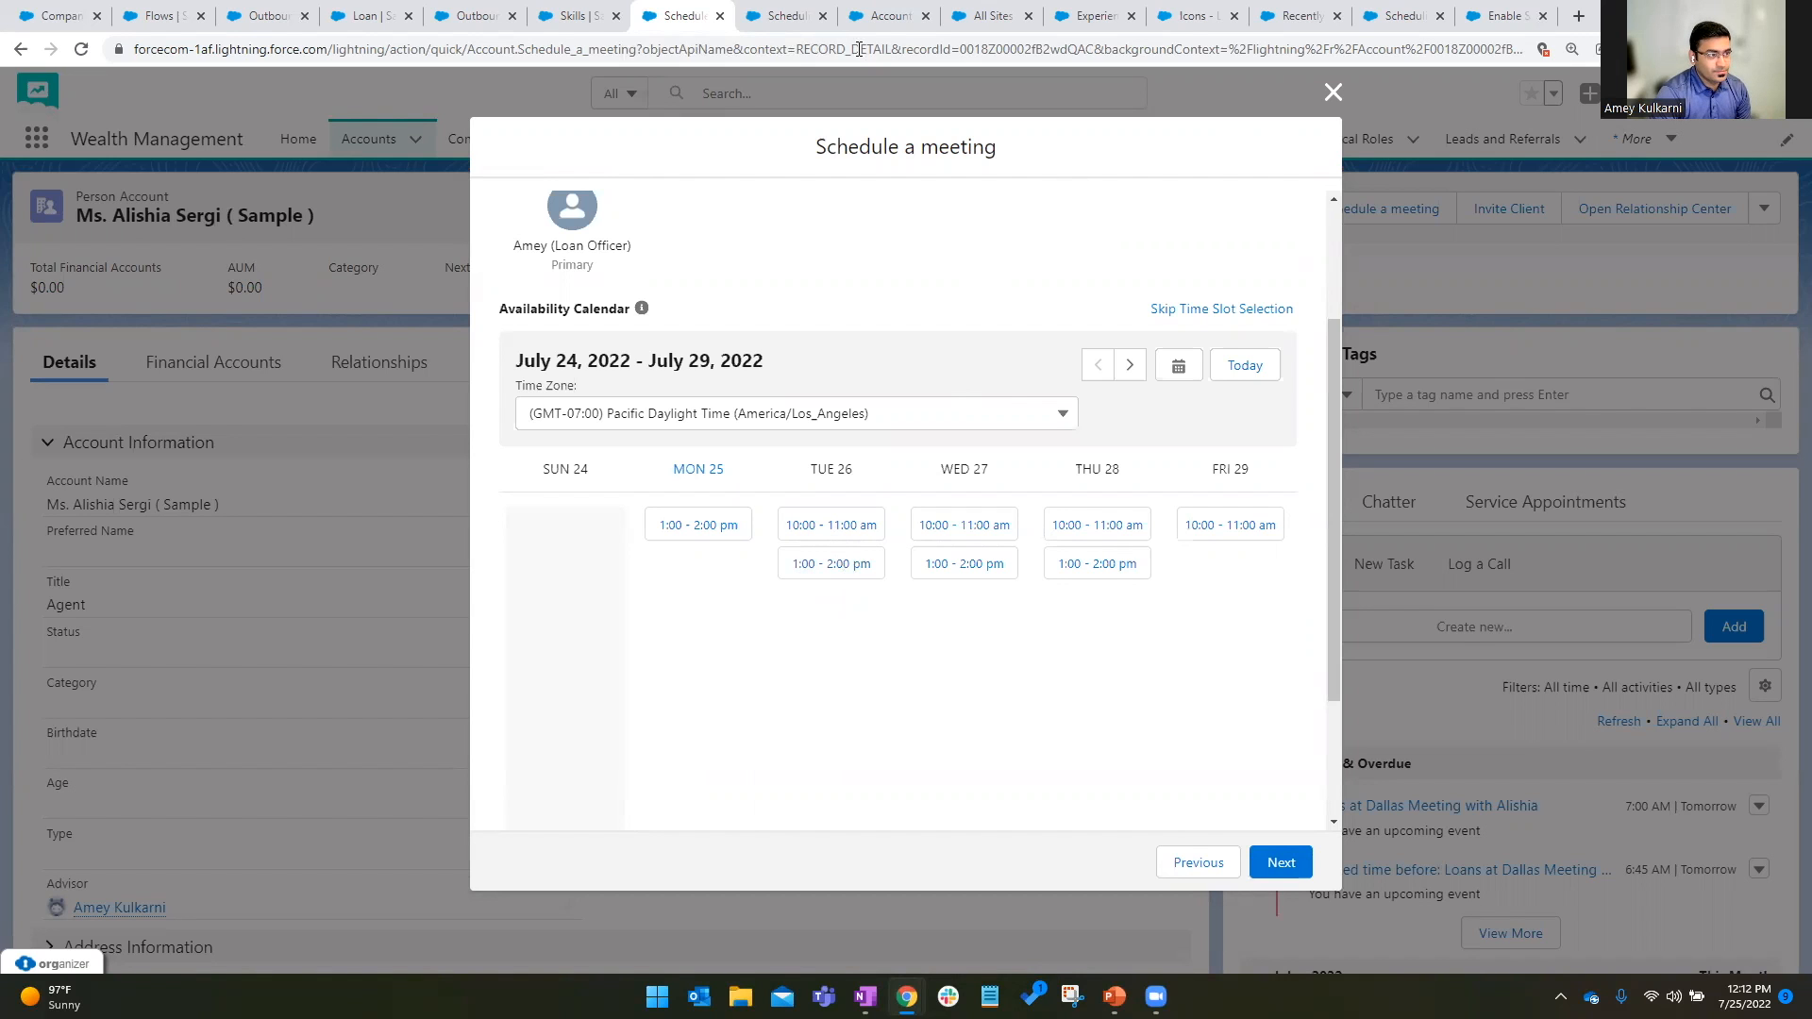
Review the primary service territory members rule in the default policy, and show the closing Follow us slide in PowerPoint.
left_click(774, 19)
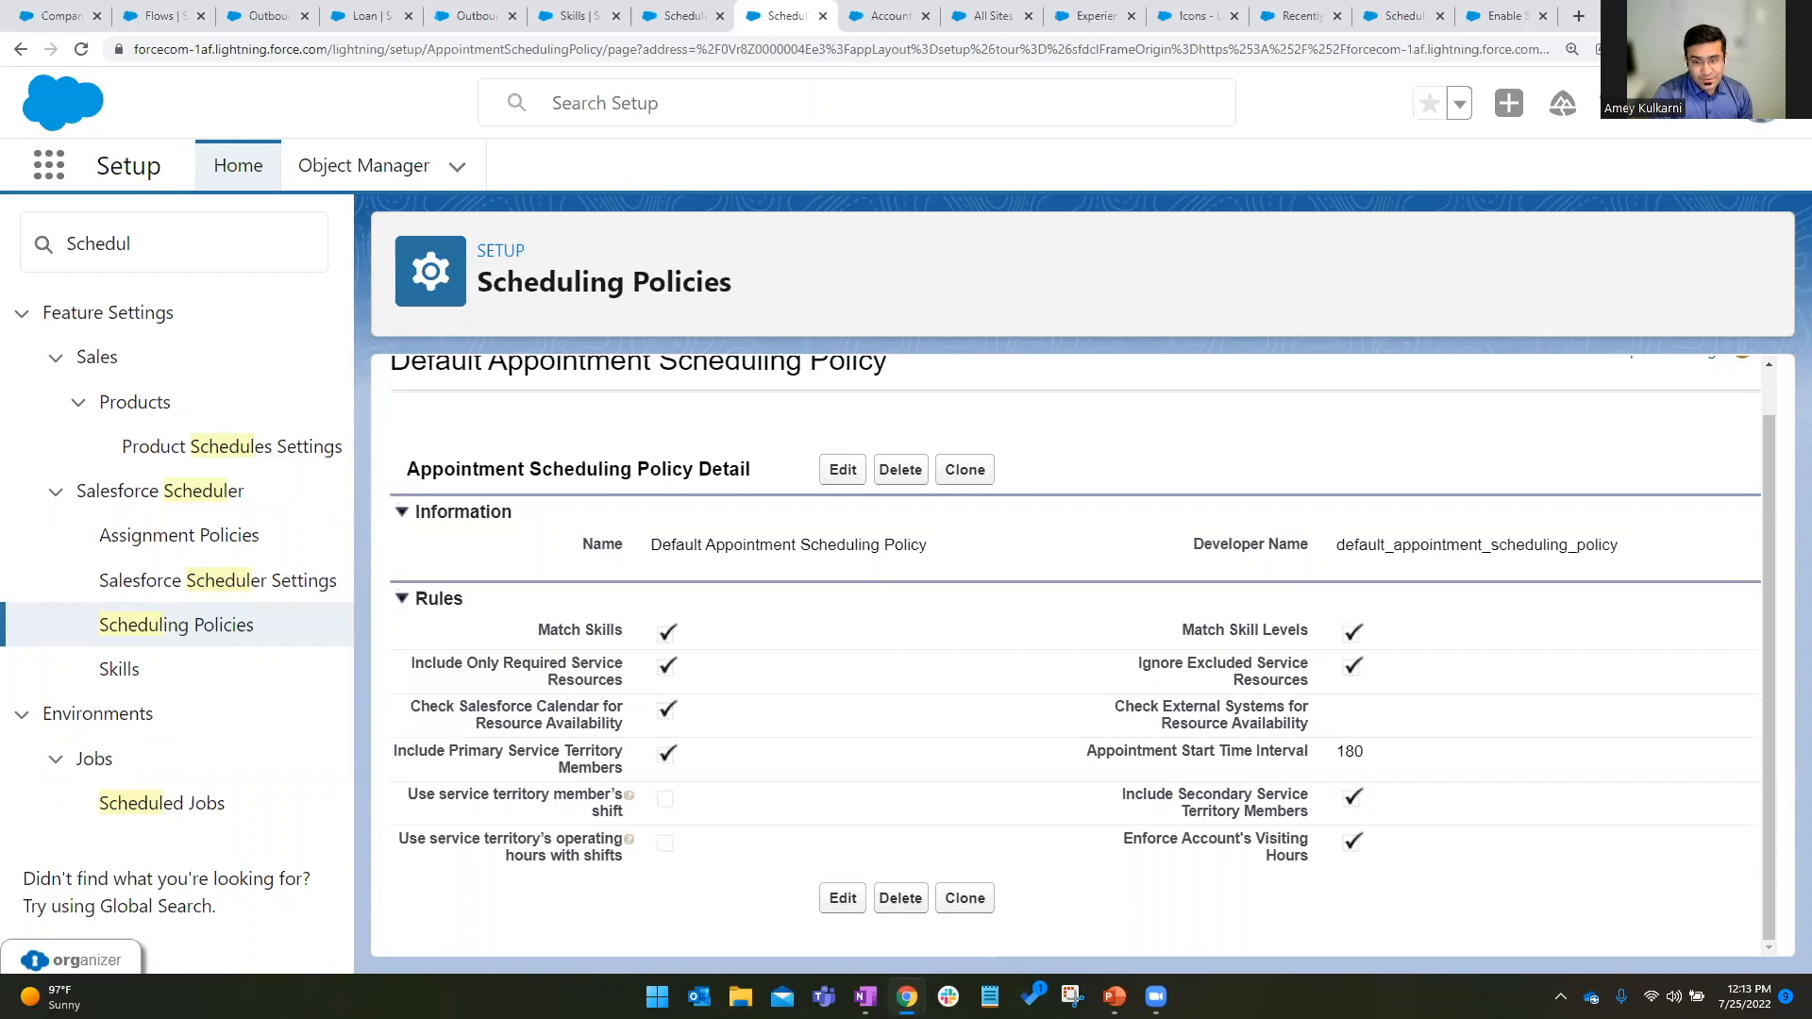
left_click_drag(450, 753, 526, 753)
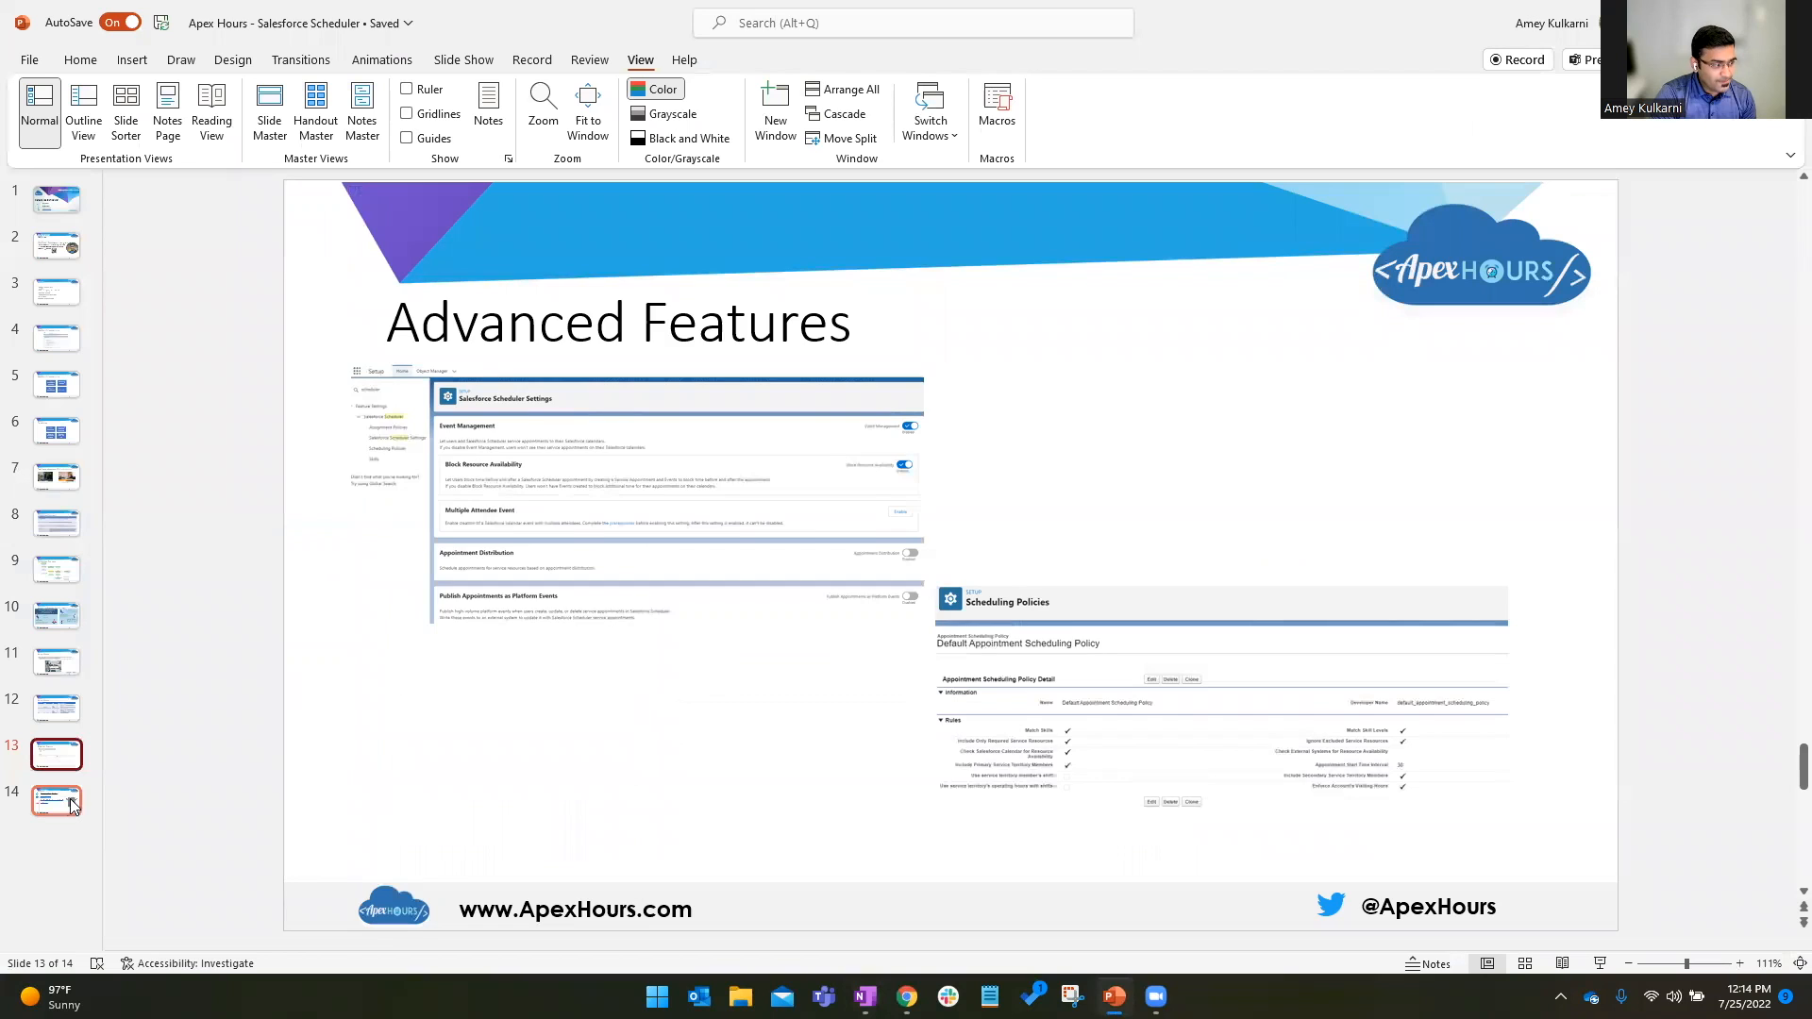
left_click(64, 801)
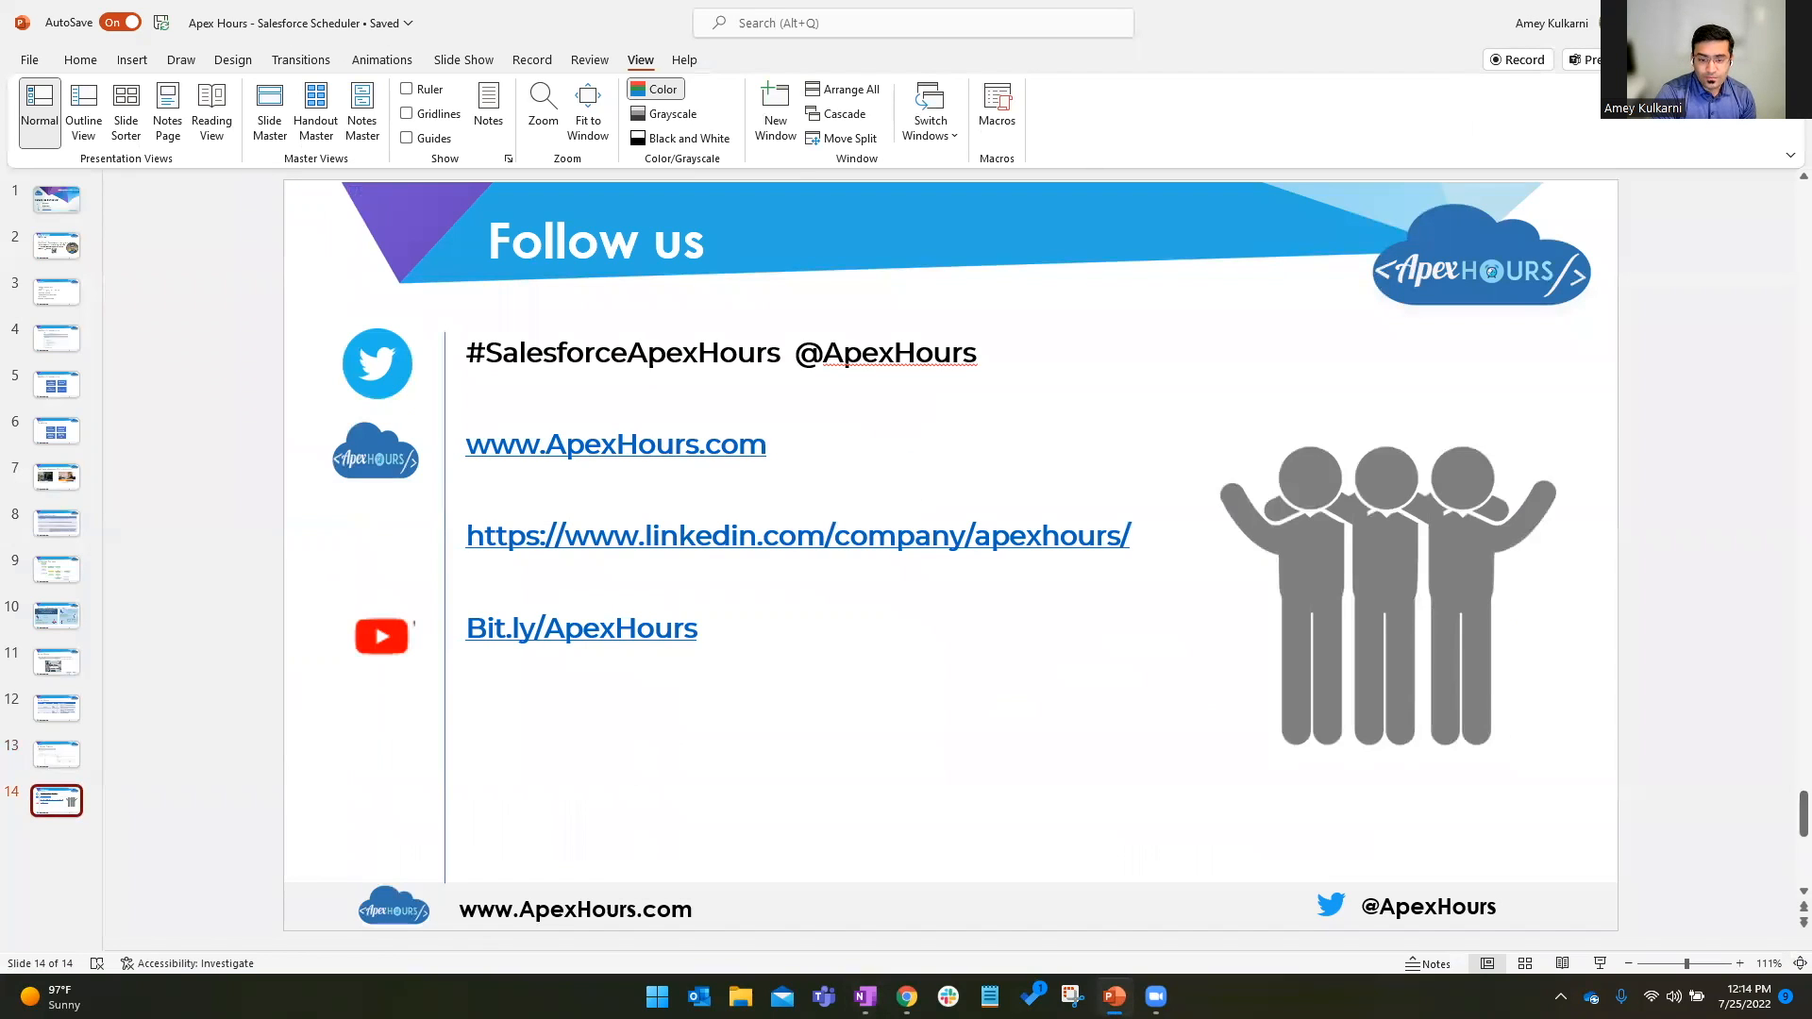